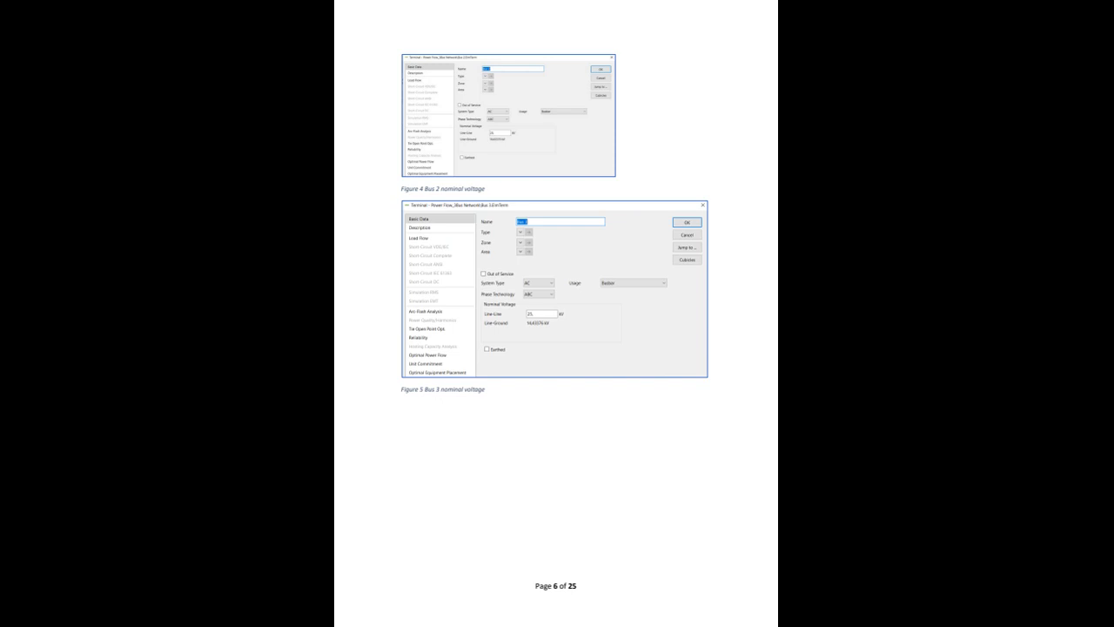
key("Right")
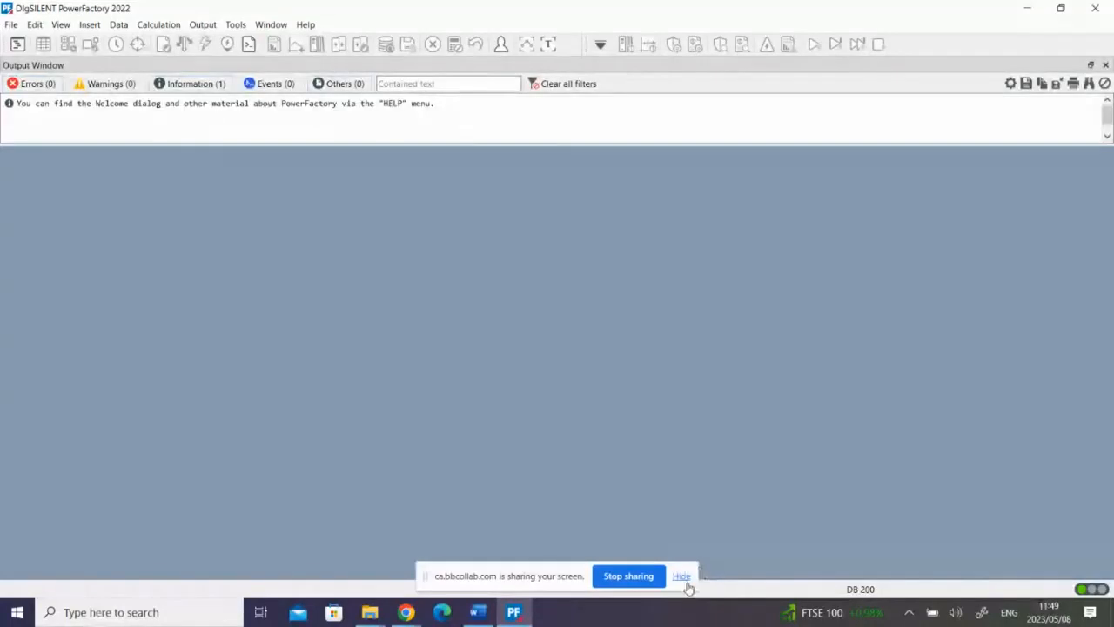
left_click(679, 578)
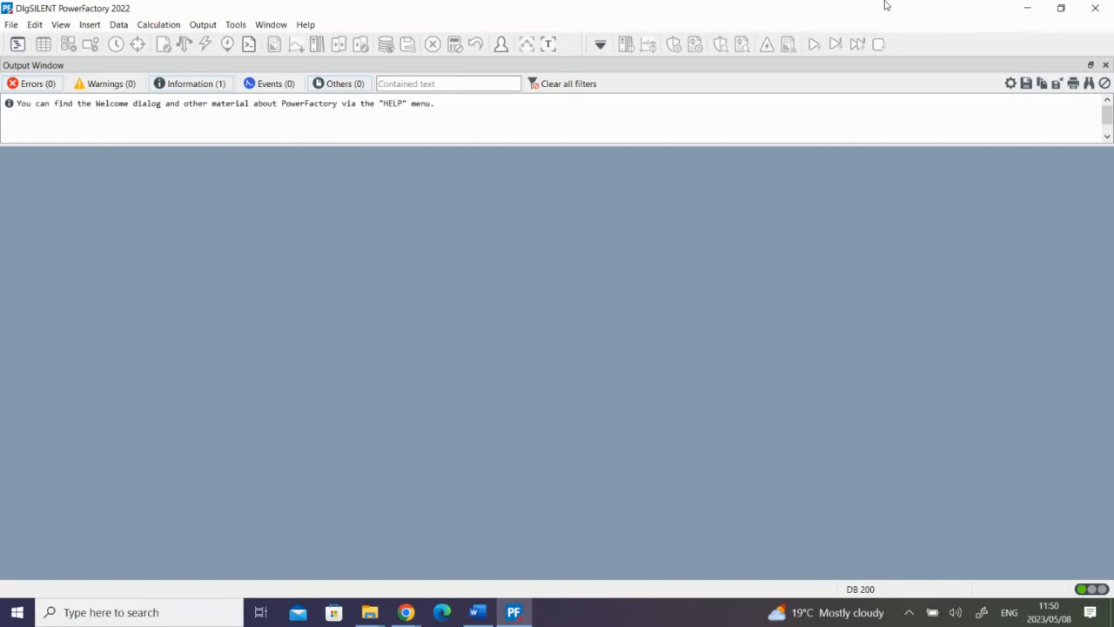
Create a new project named Three_BUS_SYSTEM_POW370S.
left_click(11, 24)
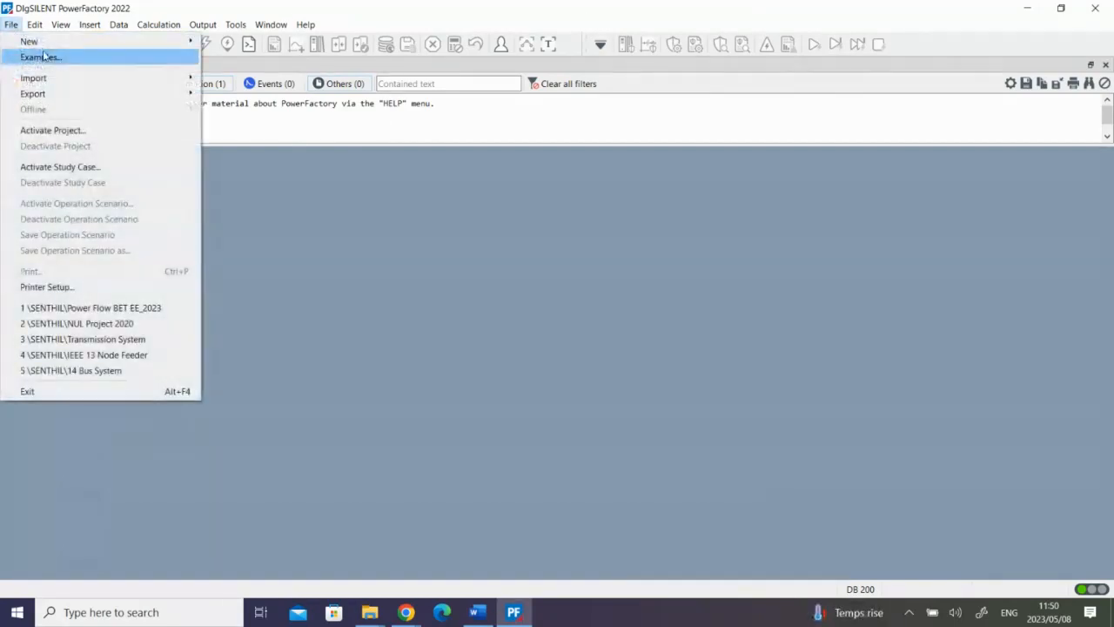
mouse_move(44, 42)
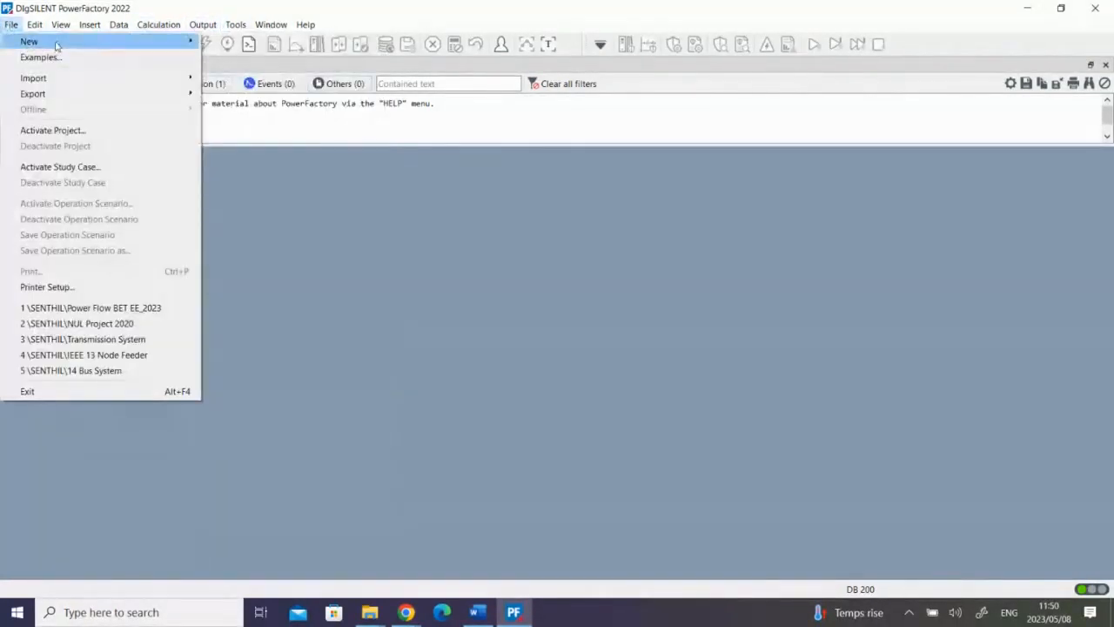
left_click(240, 40)
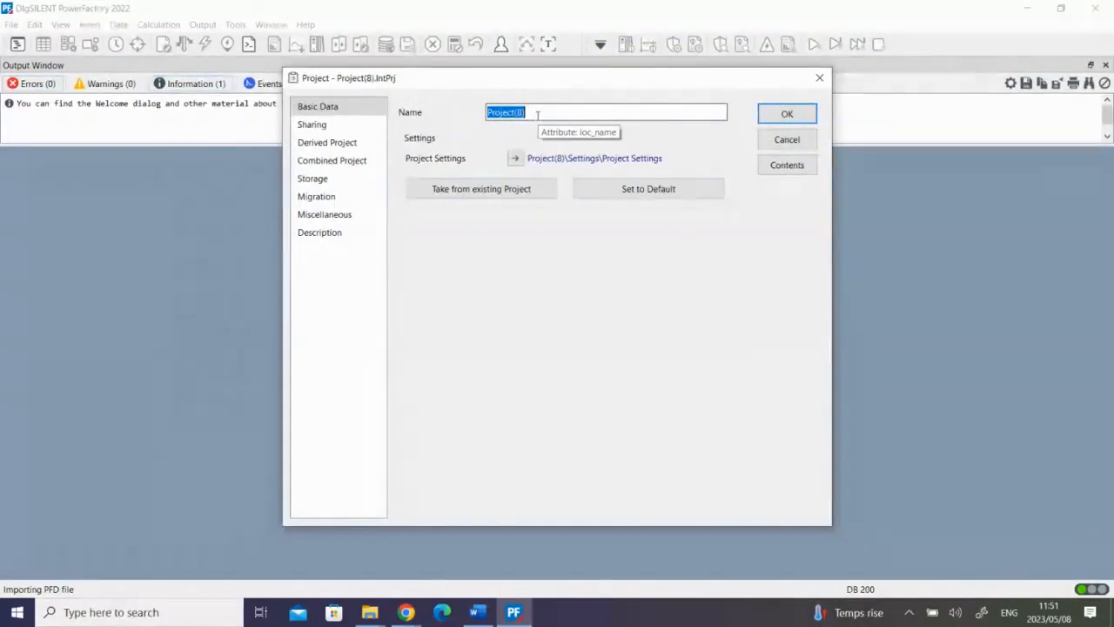
type("Thre")
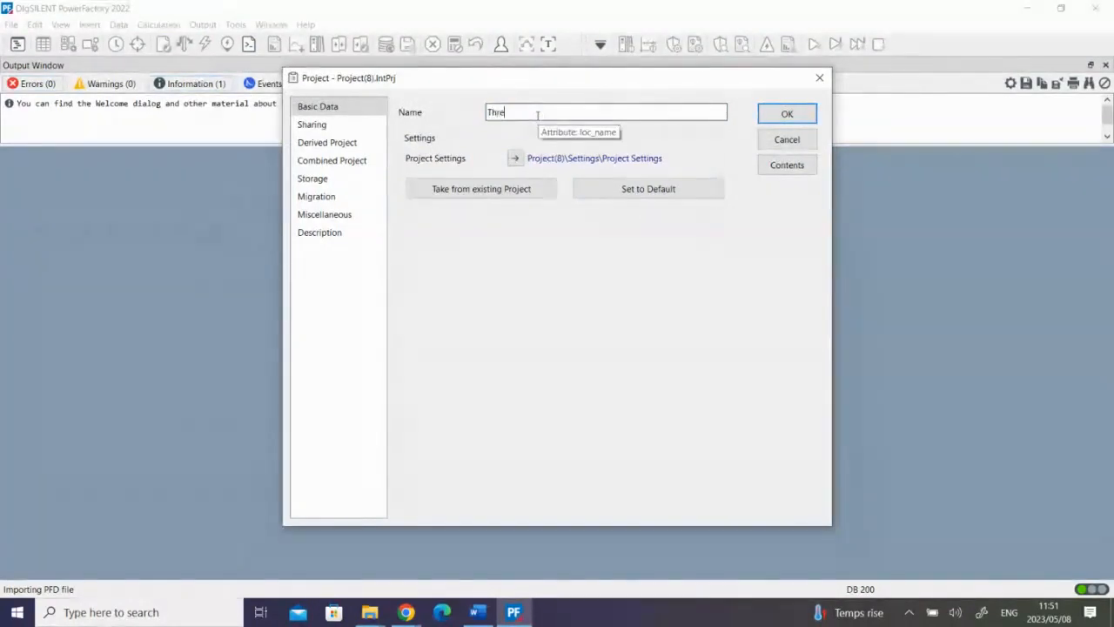
type("e_BUS_")
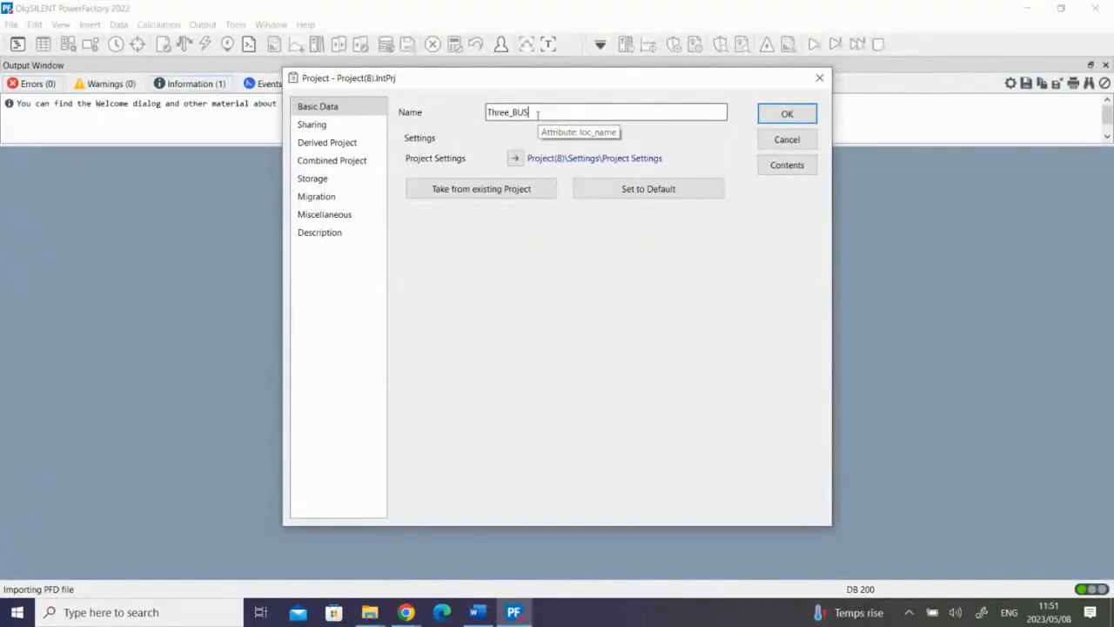
type("SYSTEM_POW")
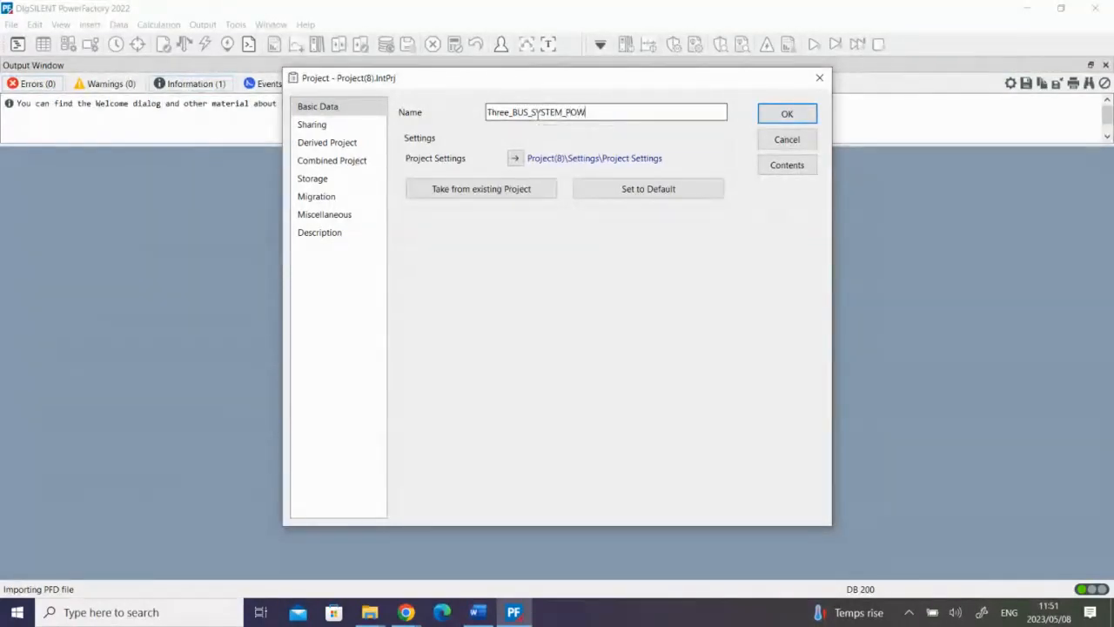
type("370S")
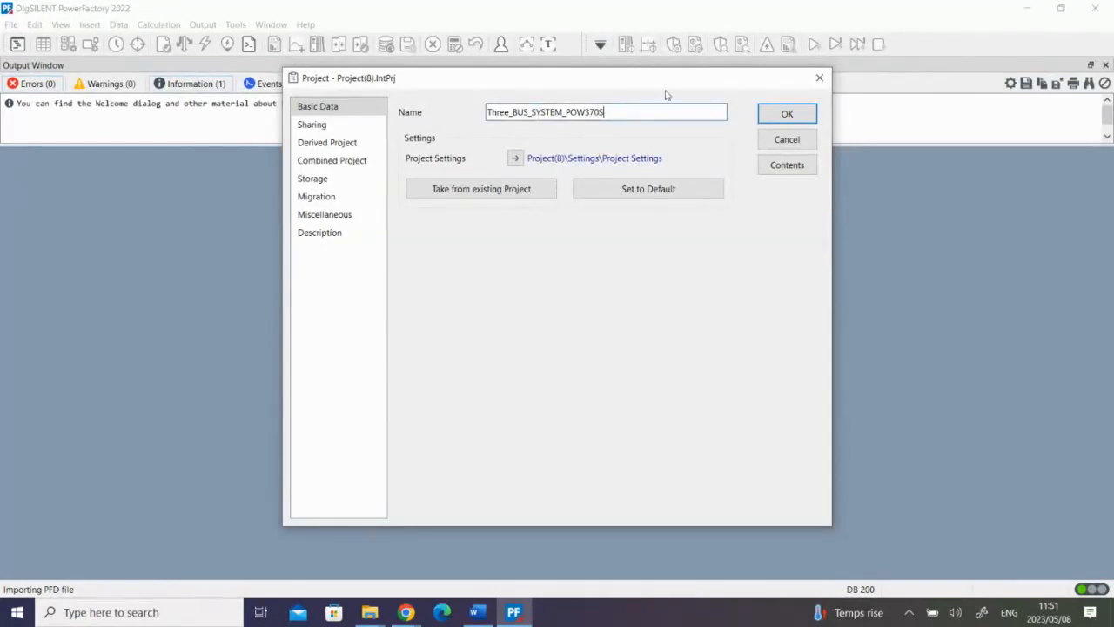
left_click(780, 117)
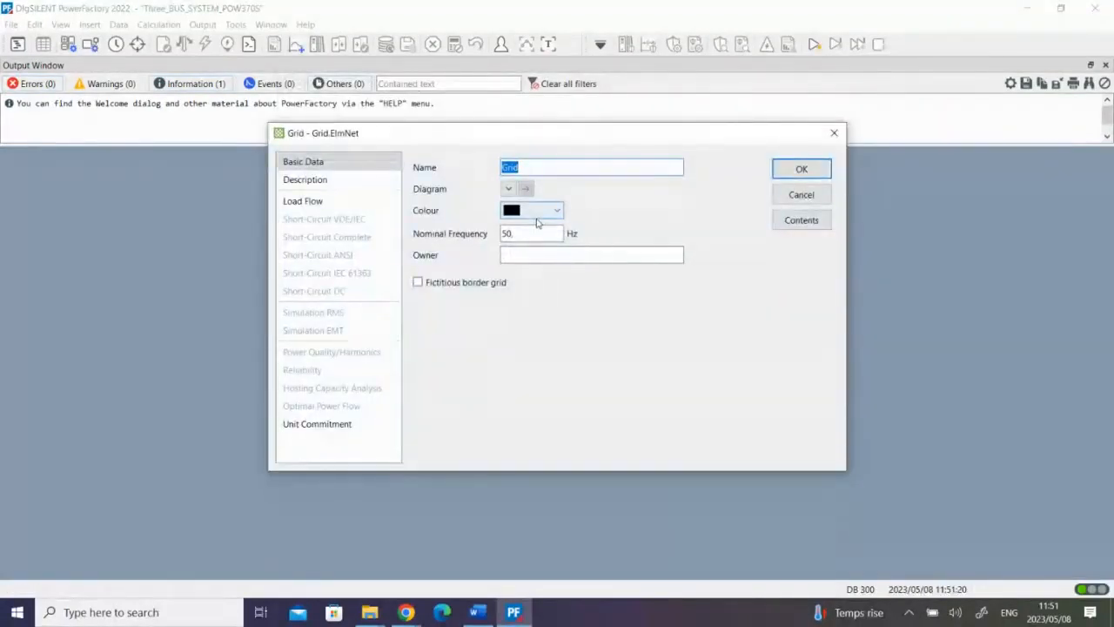
Name the project's grid THREE_BUS_SYSTEM, enter the owner's name, and accept the grid settings.
type("THREE_")
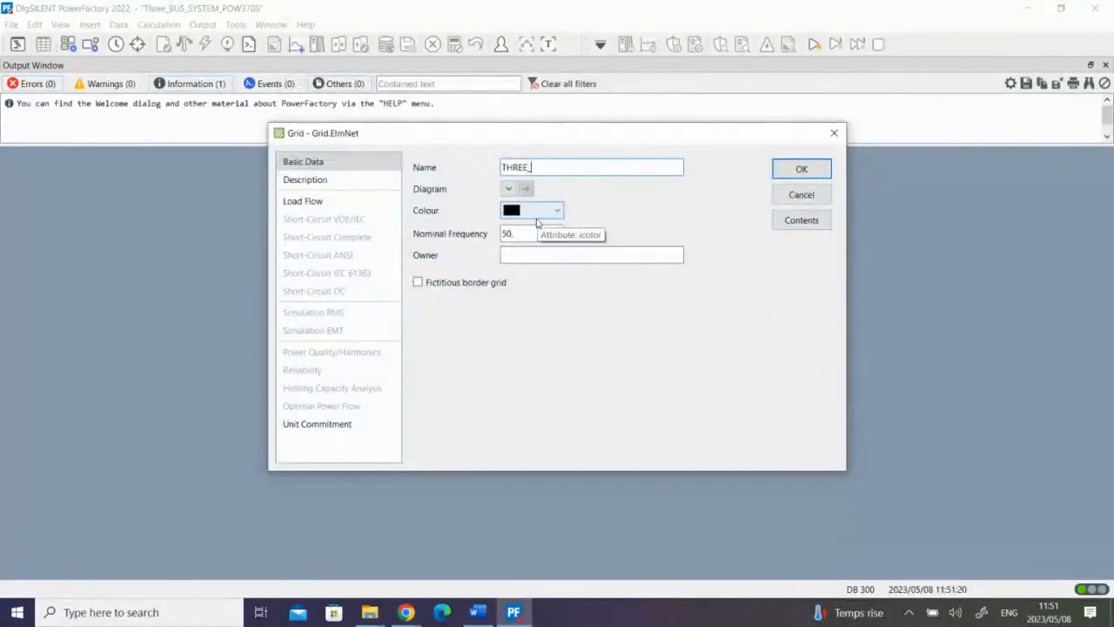
type("BUS_SYSTEM")
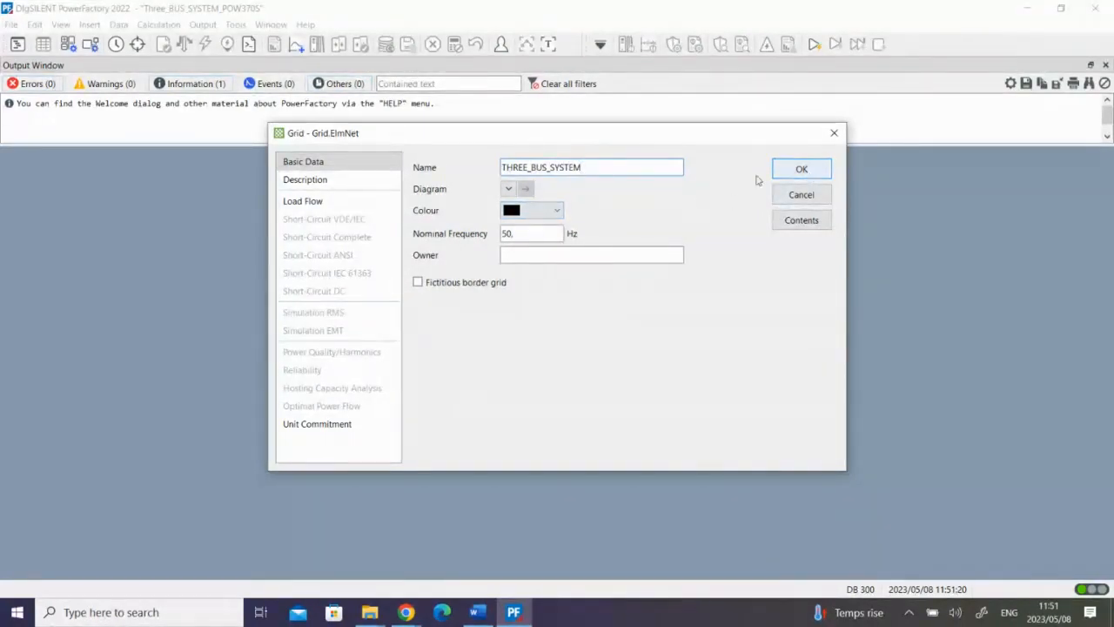
left_click(528, 252)
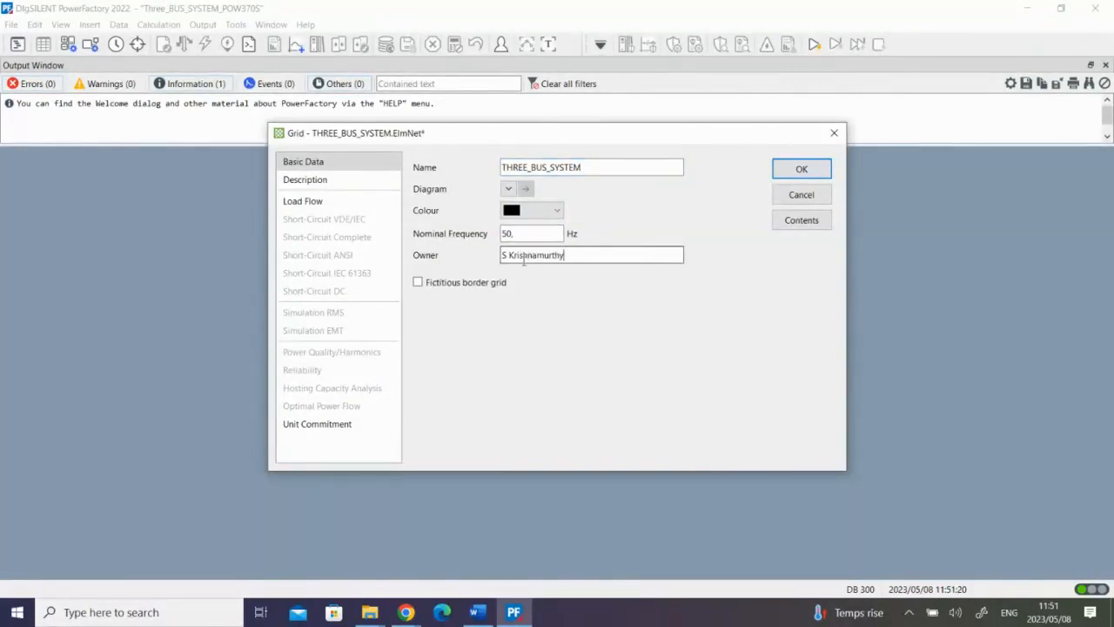
left_click(801, 169)
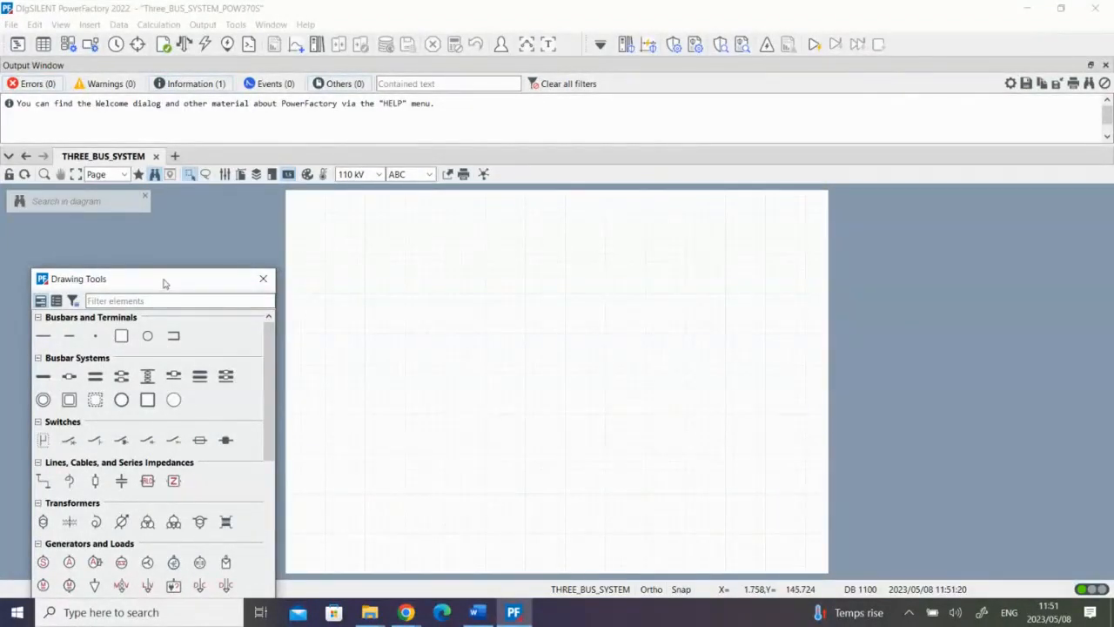
Place three Single Busbar systems on the diagram, two side by side in the upper half and one centred below them.
mouse_move(163, 283)
left_mouse_down()
mouse_move(161, 221)
mouse_move(139, 208)
mouse_move(154, 207)
left_mouse_up()
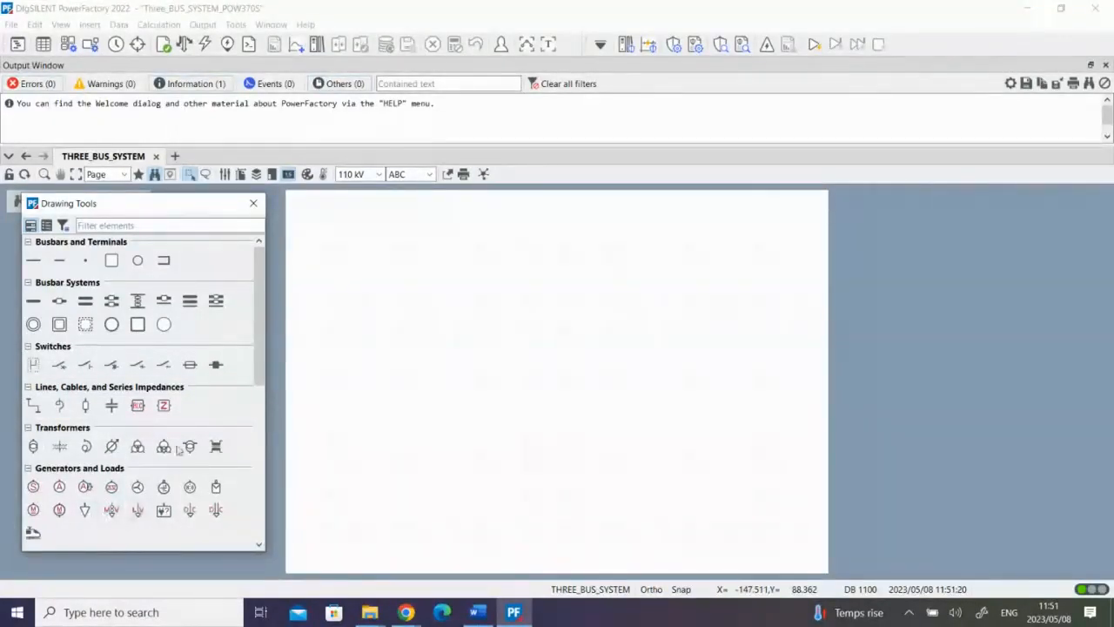
left_click_drag(261, 358, 255, 509)
scroll(255, 509, "up", 10)
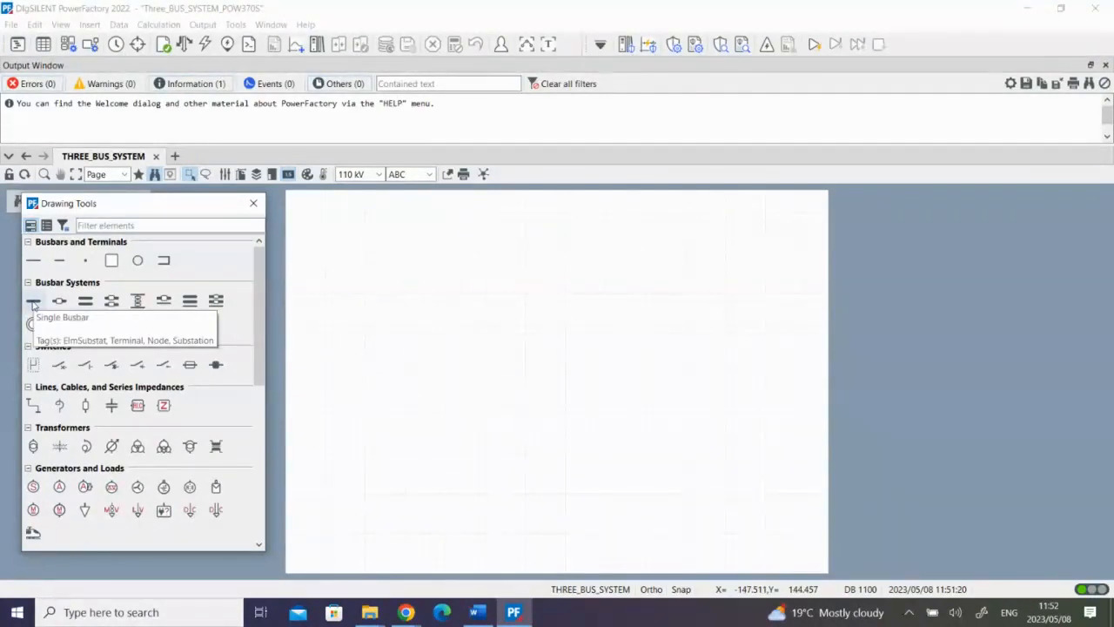
left_click(33, 302)
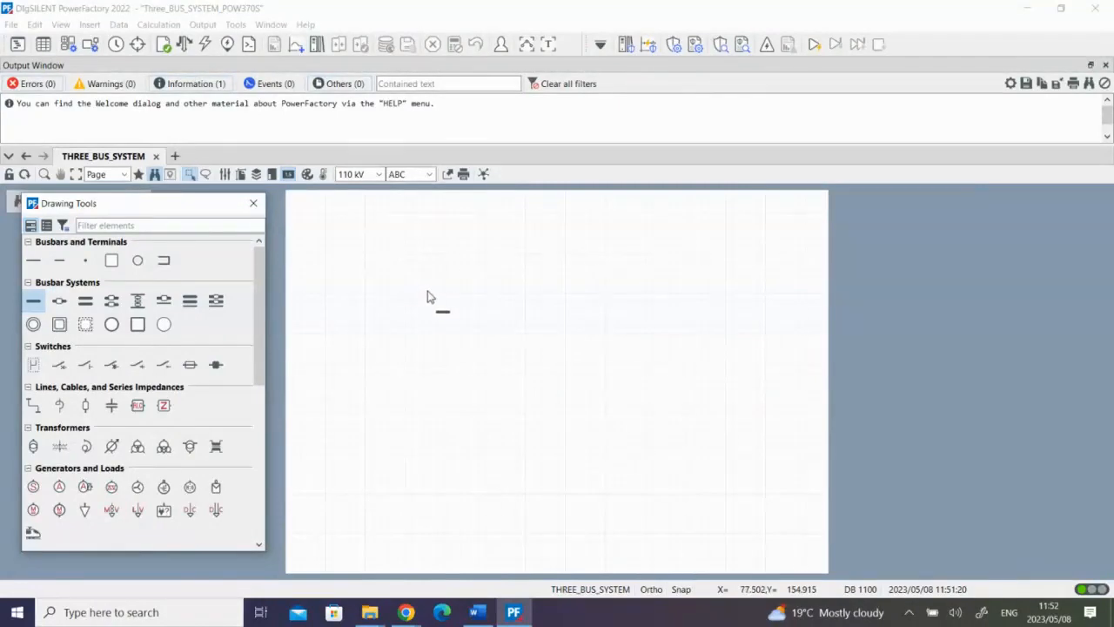
left_click(435, 300)
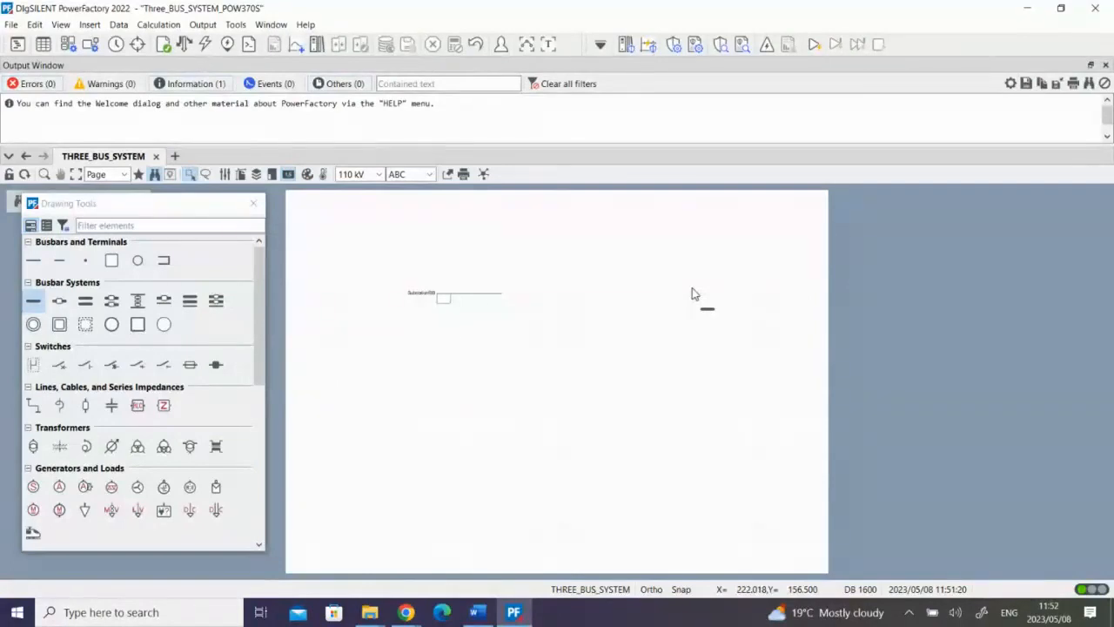
left_click(692, 291)
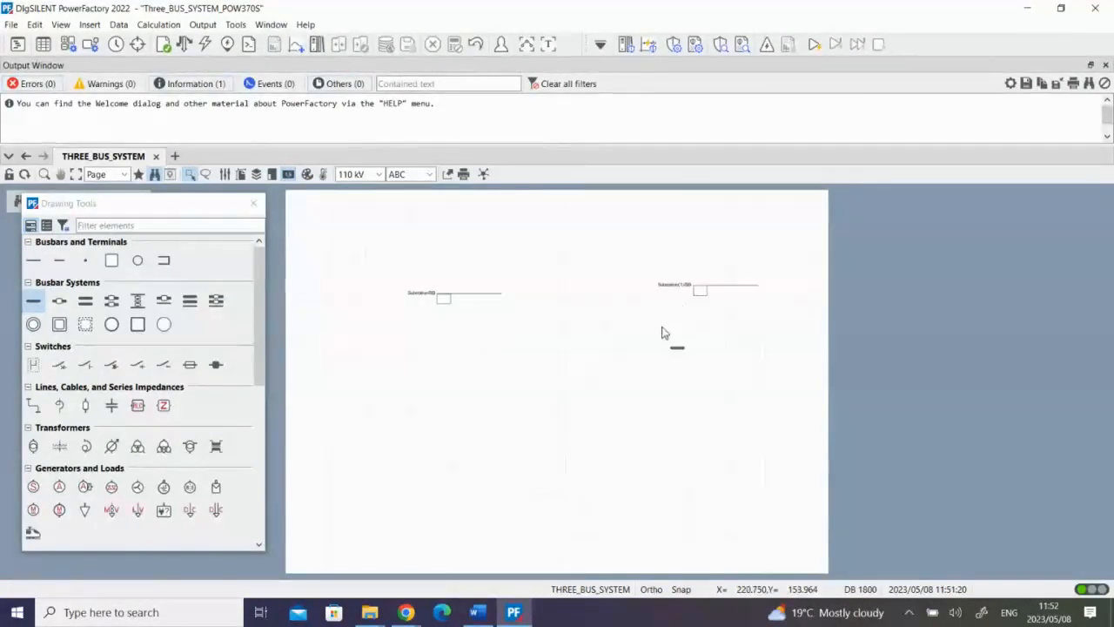
left_click(539, 416)
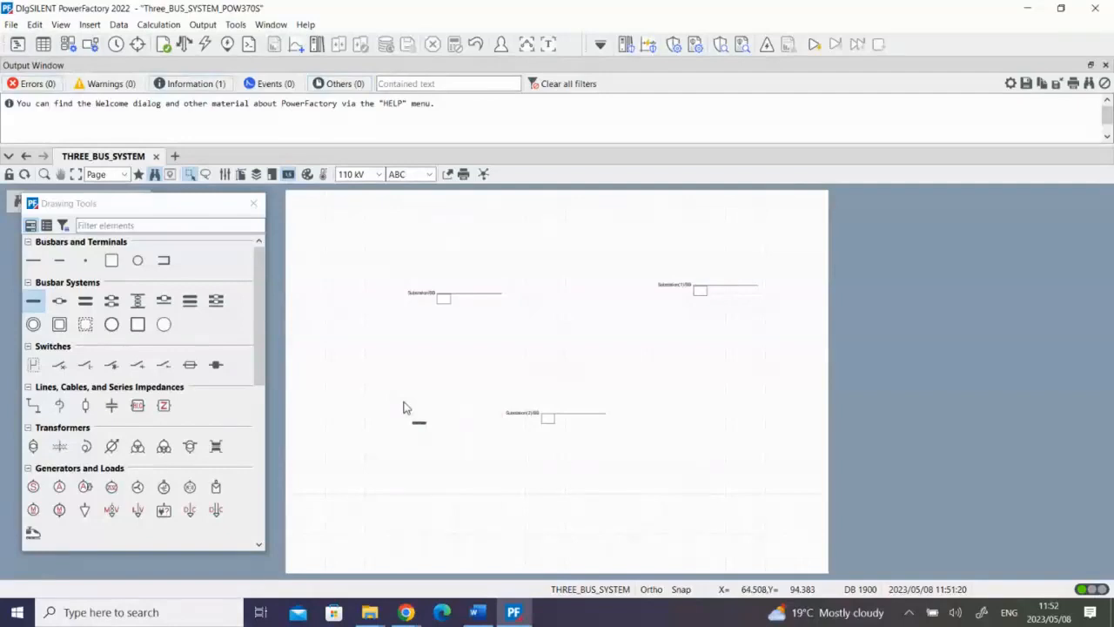
key("Escape")
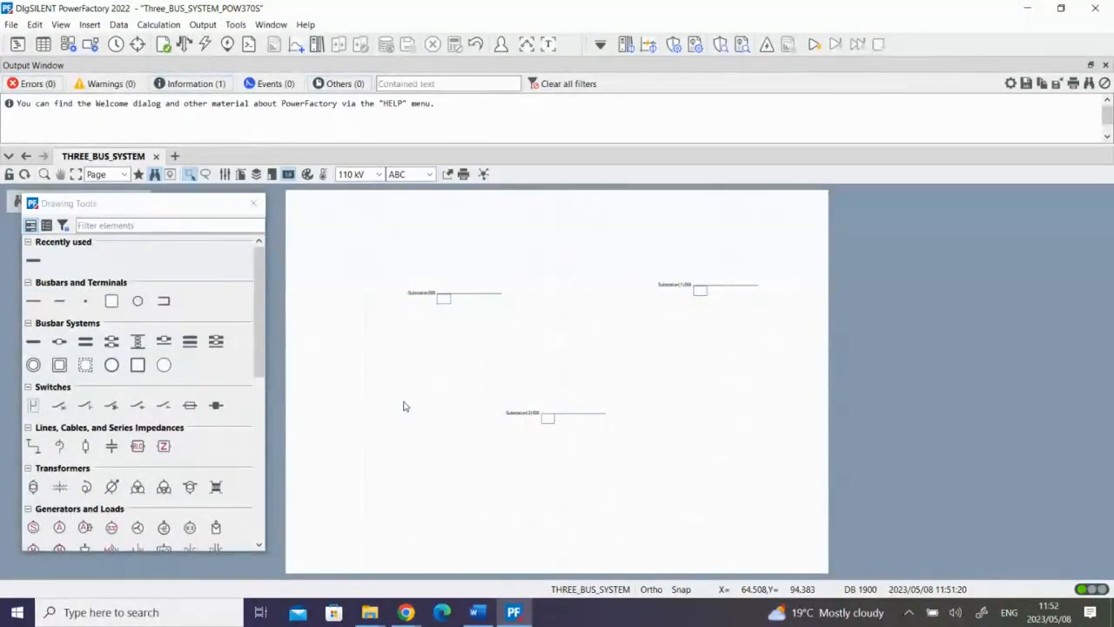
left_click(407, 612)
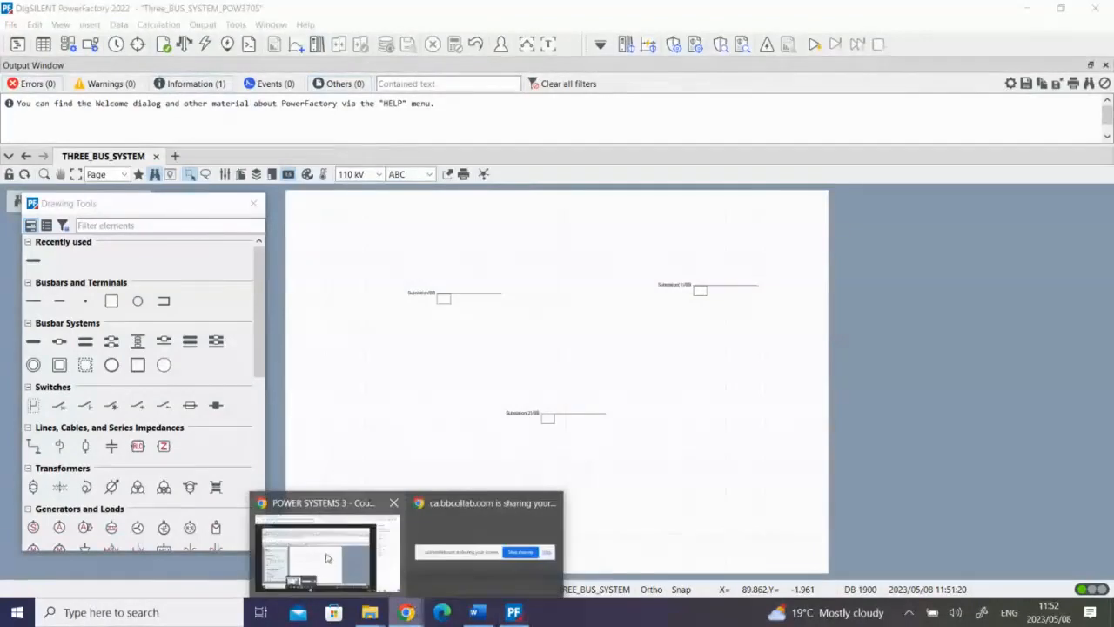
left_click(328, 558)
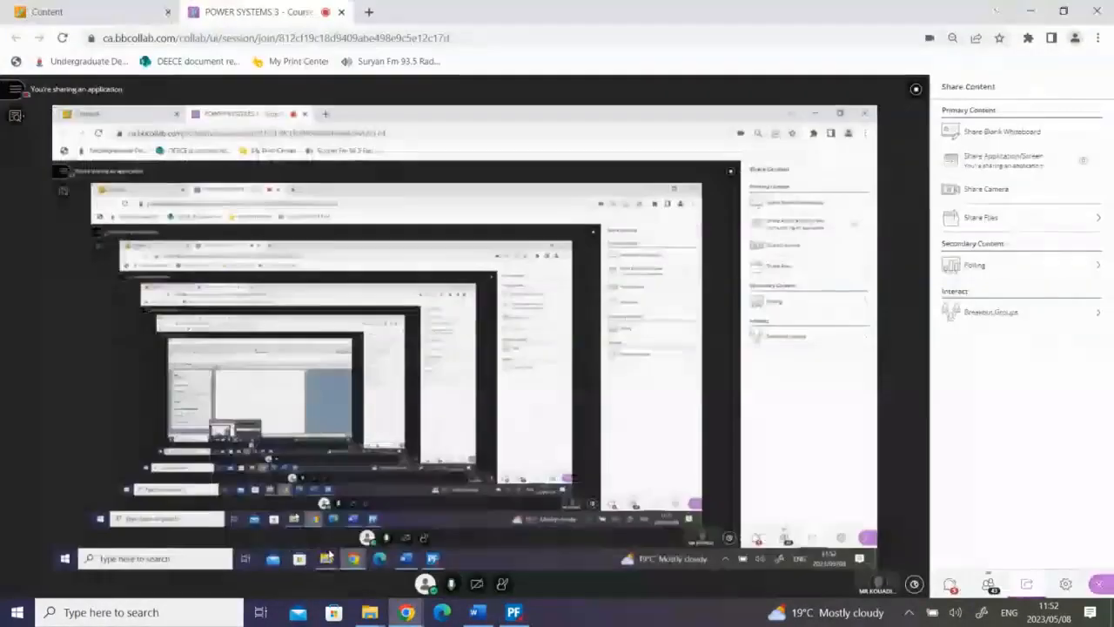
left_click(16, 90)
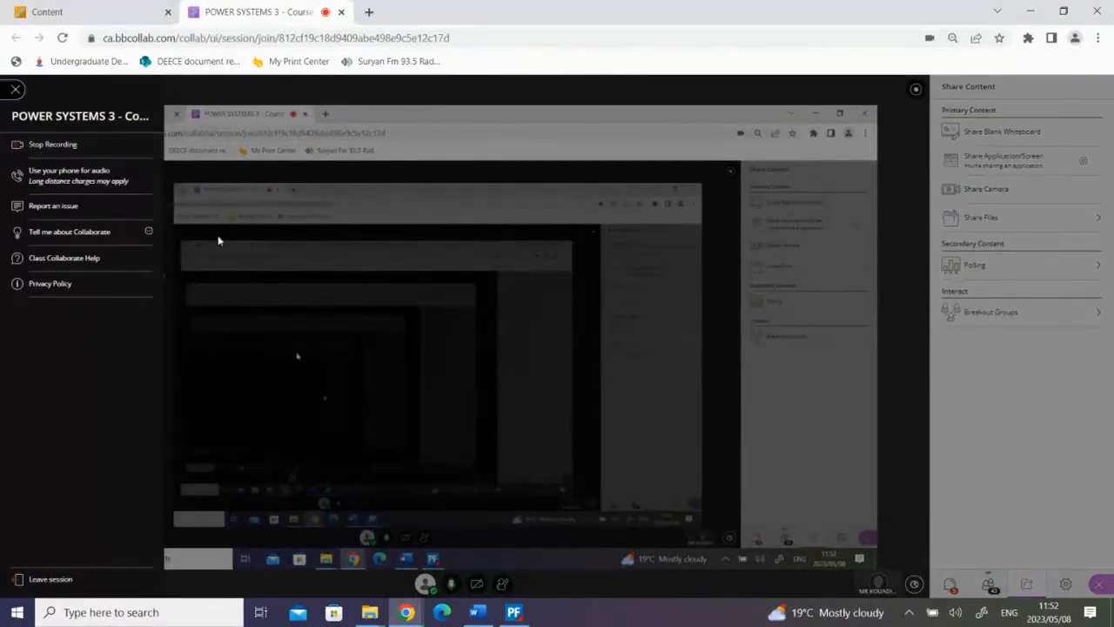
left_click(514, 615)
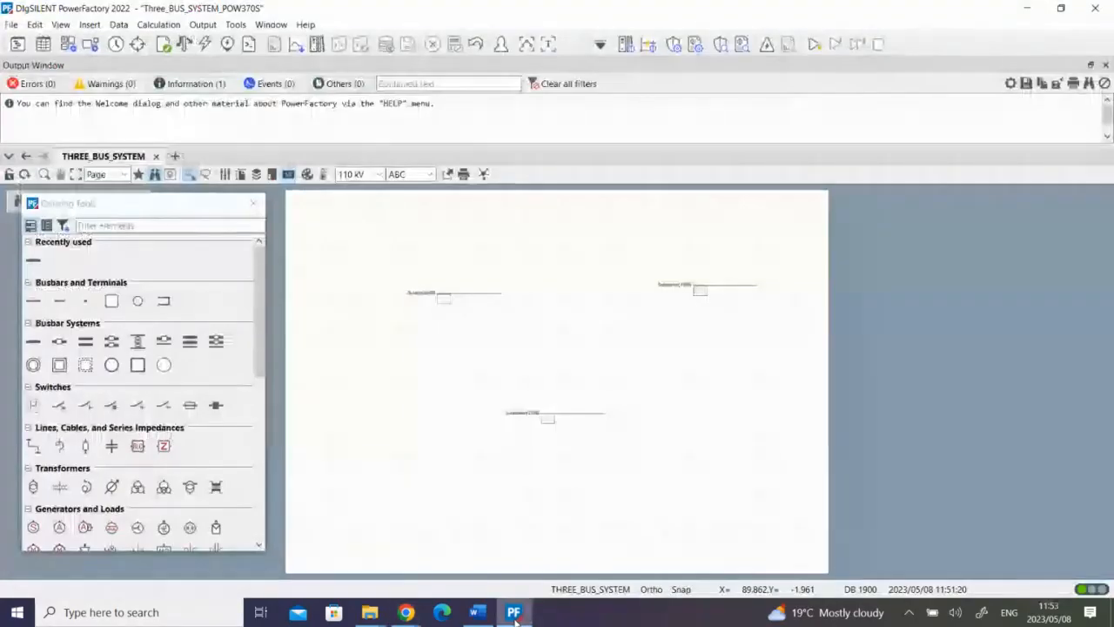
Rotate the upper-left busbar counter-clockwise to vertical and move it further left on the diagram.
left_click(473, 299)
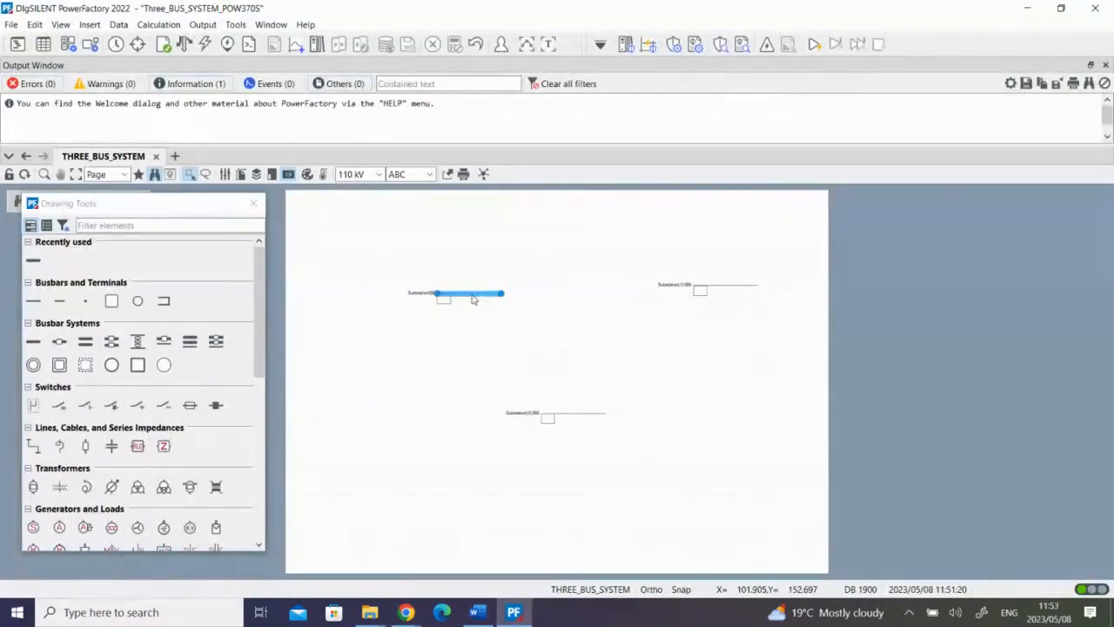
right_click(474, 299)
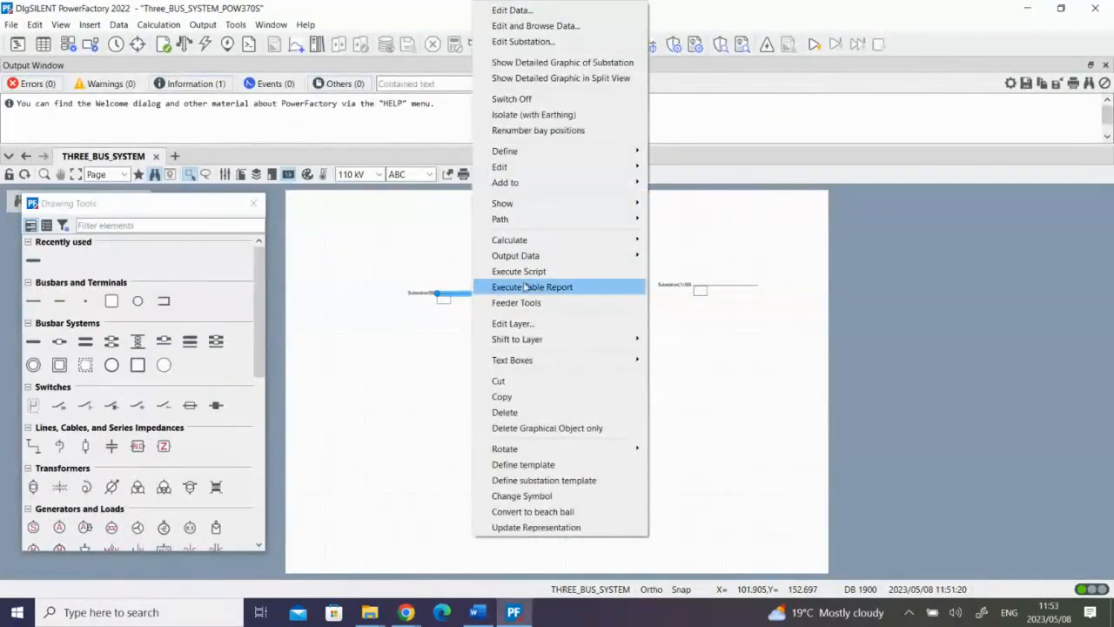
mouse_move(601, 449)
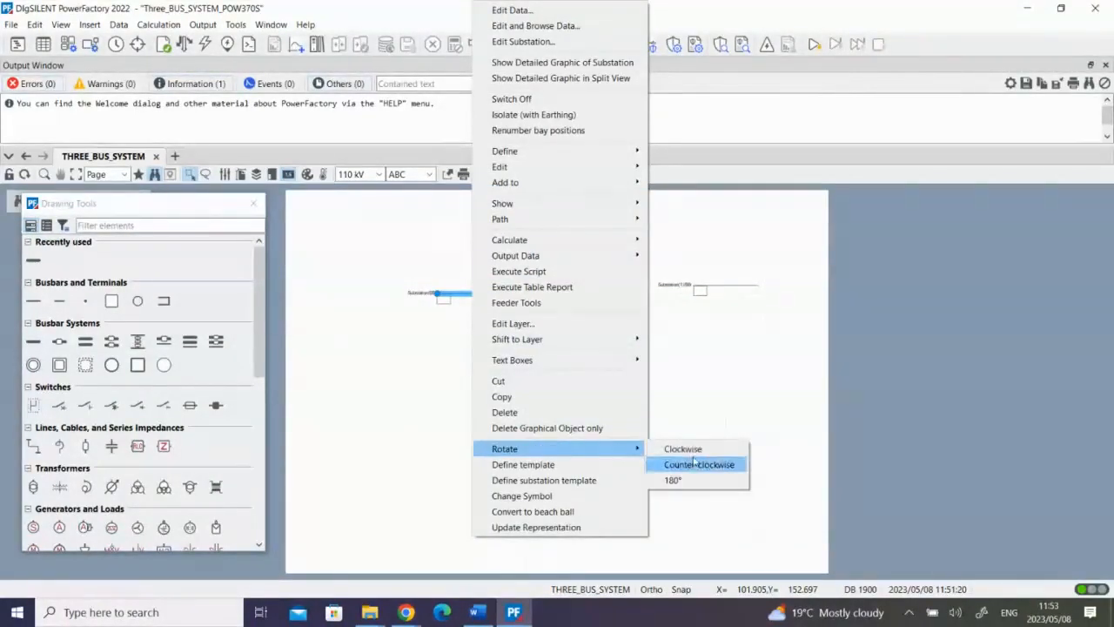
left_click(696, 465)
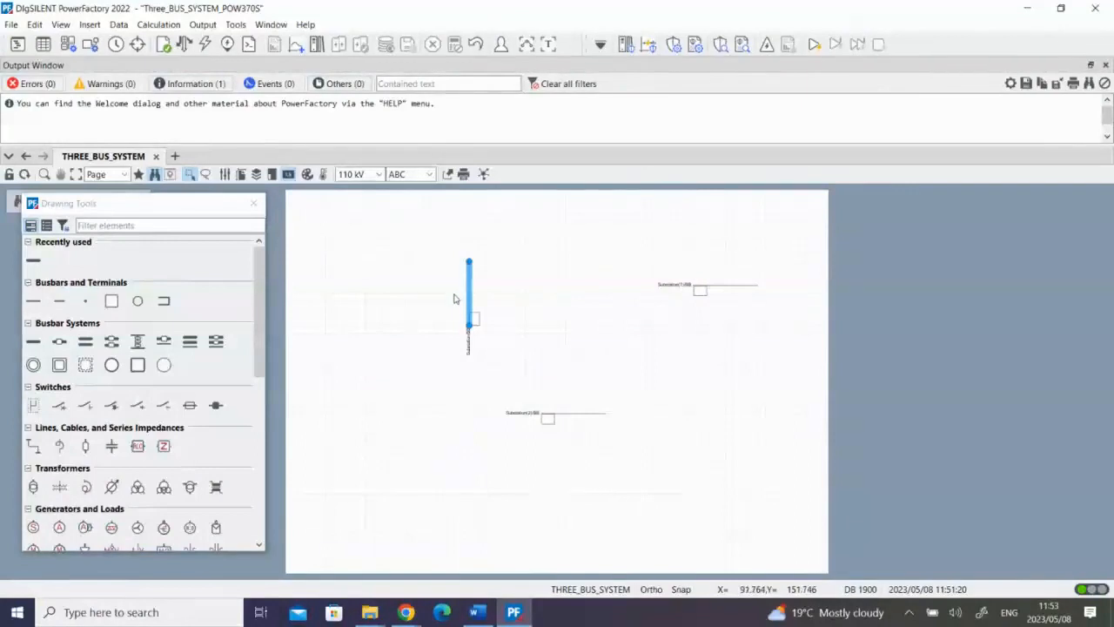
left_click_drag(464, 286, 416, 294)
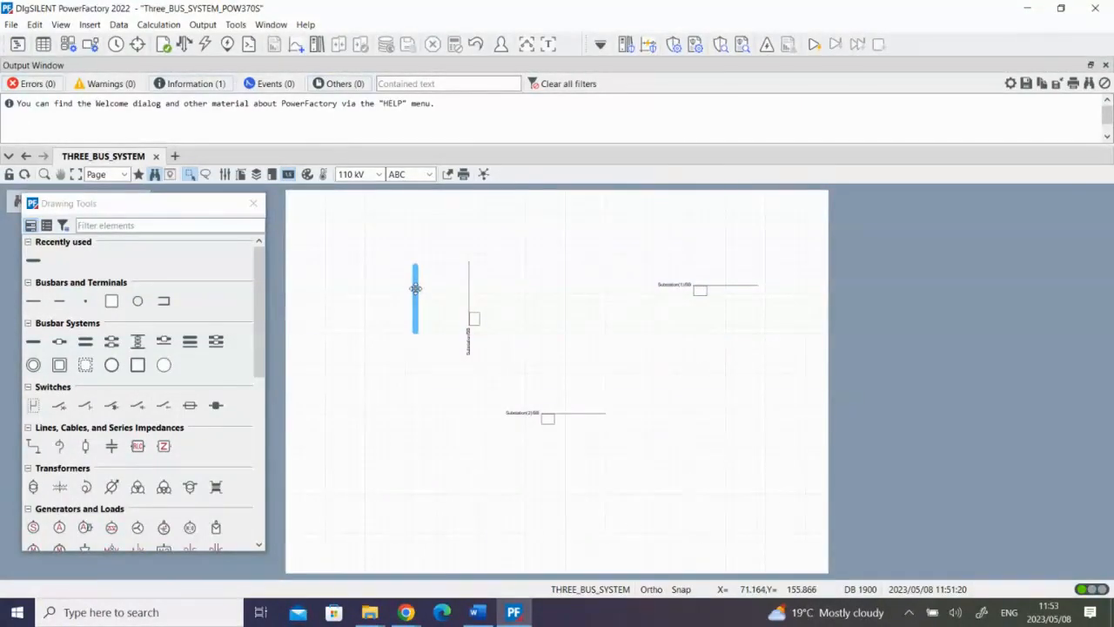
Rotate the upper-left busbar counter-clockwise two more times so its label sits above the vertical bar.
right_click(417, 294)
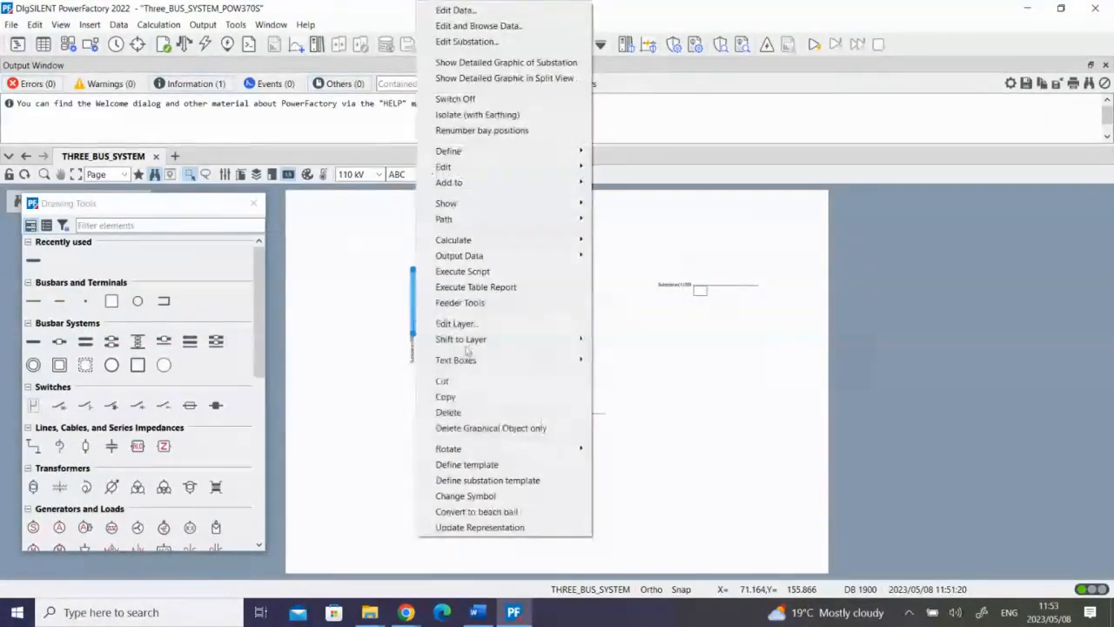
mouse_move(545, 455)
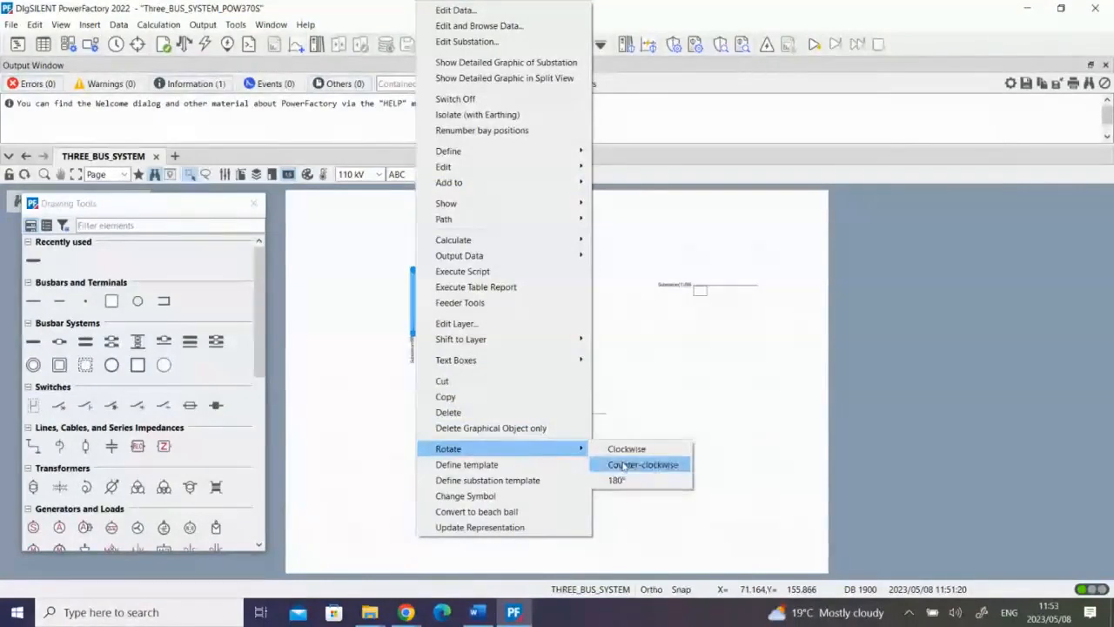
left_click(623, 464)
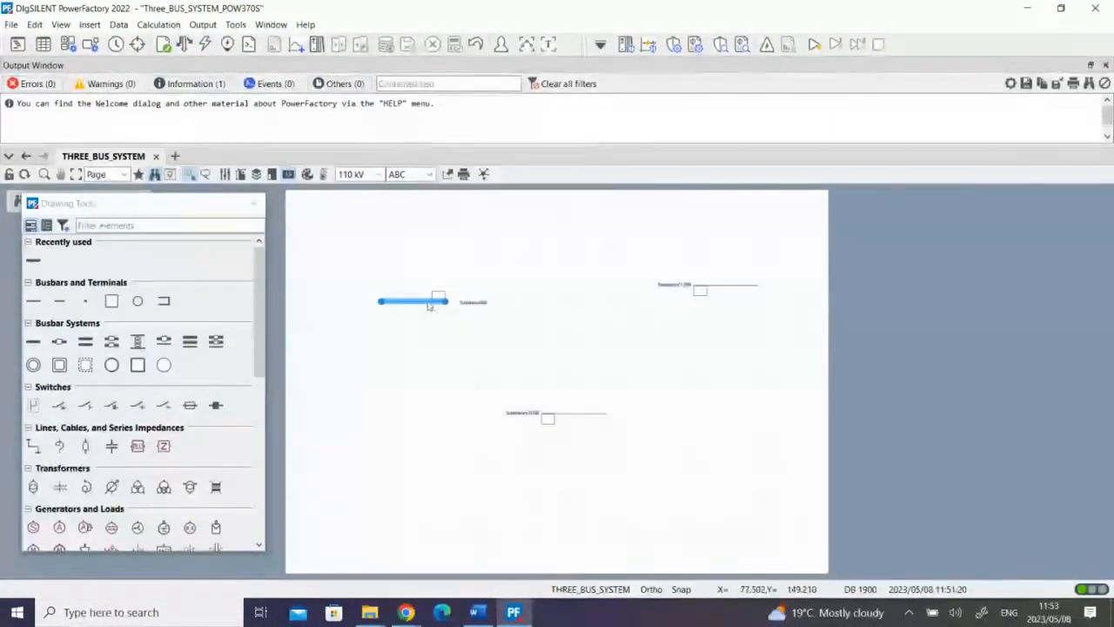
right_click(426, 301)
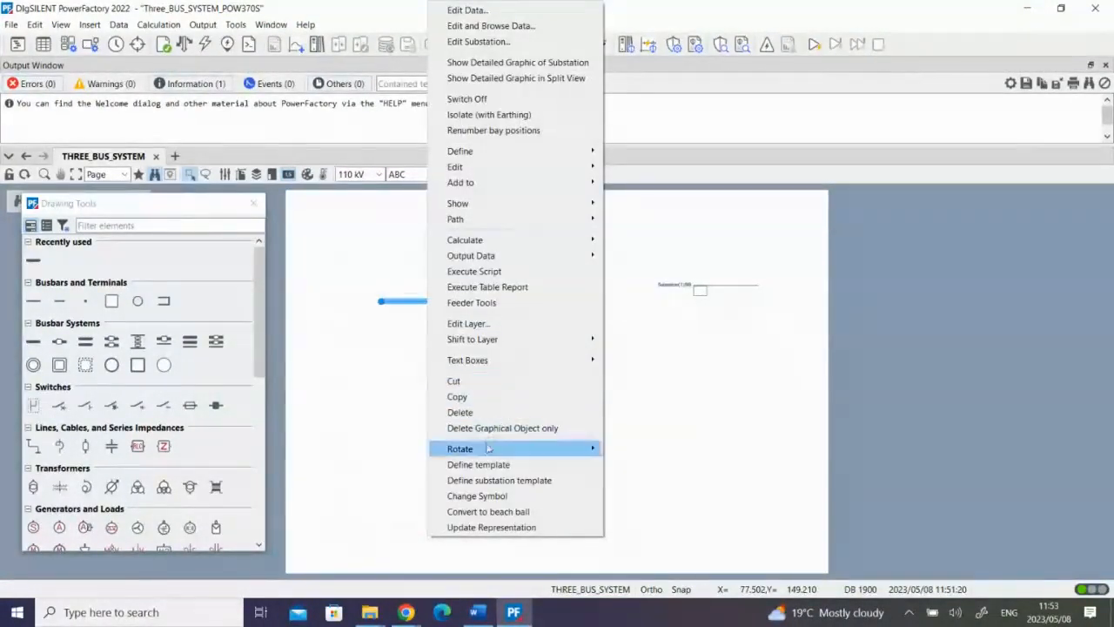
mouse_move(492, 450)
left_click(625, 465)
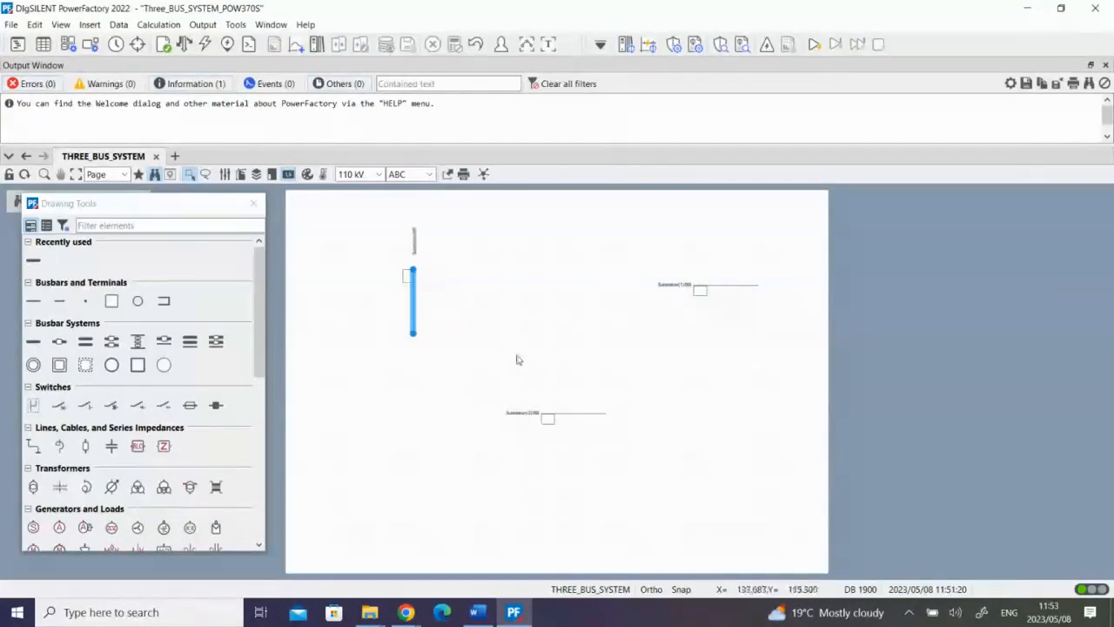
Rotate the upper-right busbar counter-clockwise so it stands vertical.
left_click(516, 359)
right_click(732, 288)
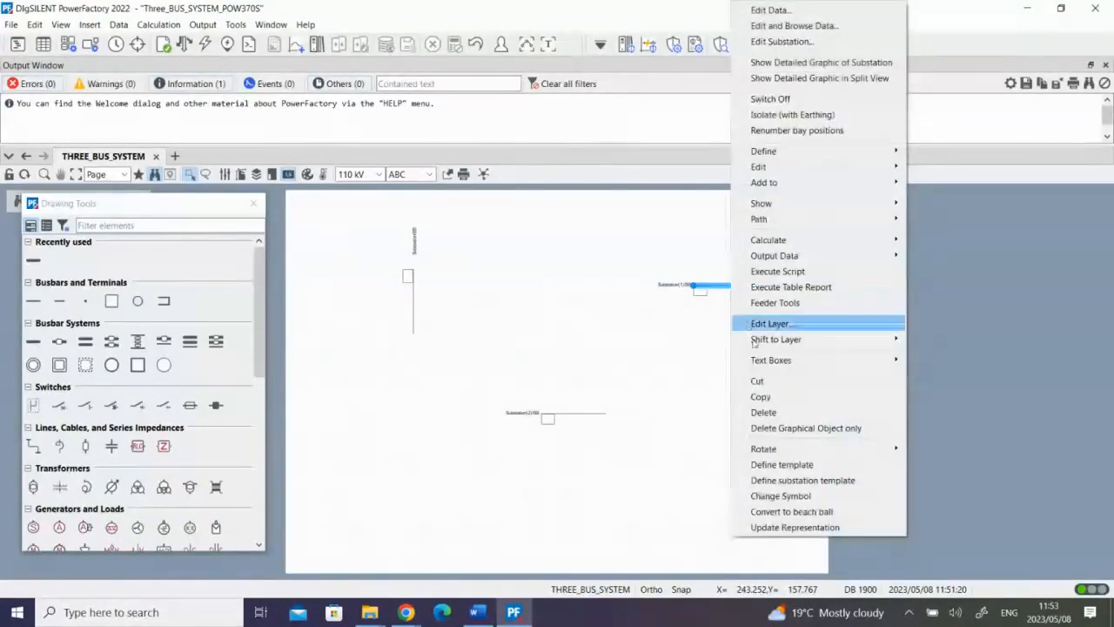
mouse_move(756, 449)
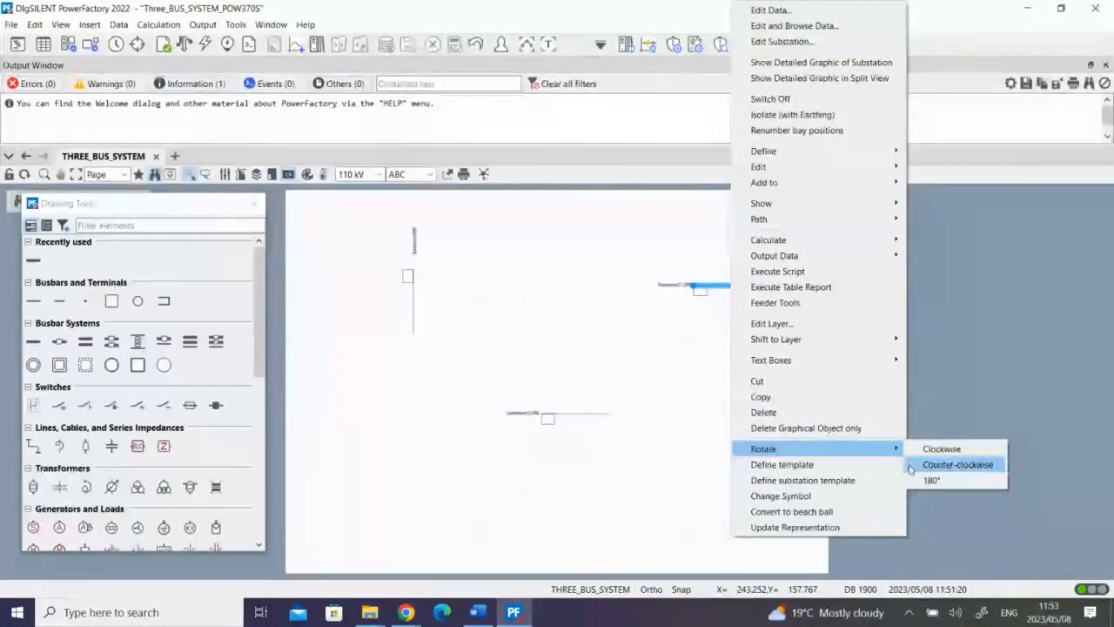
left_click(956, 462)
left_click(742, 400)
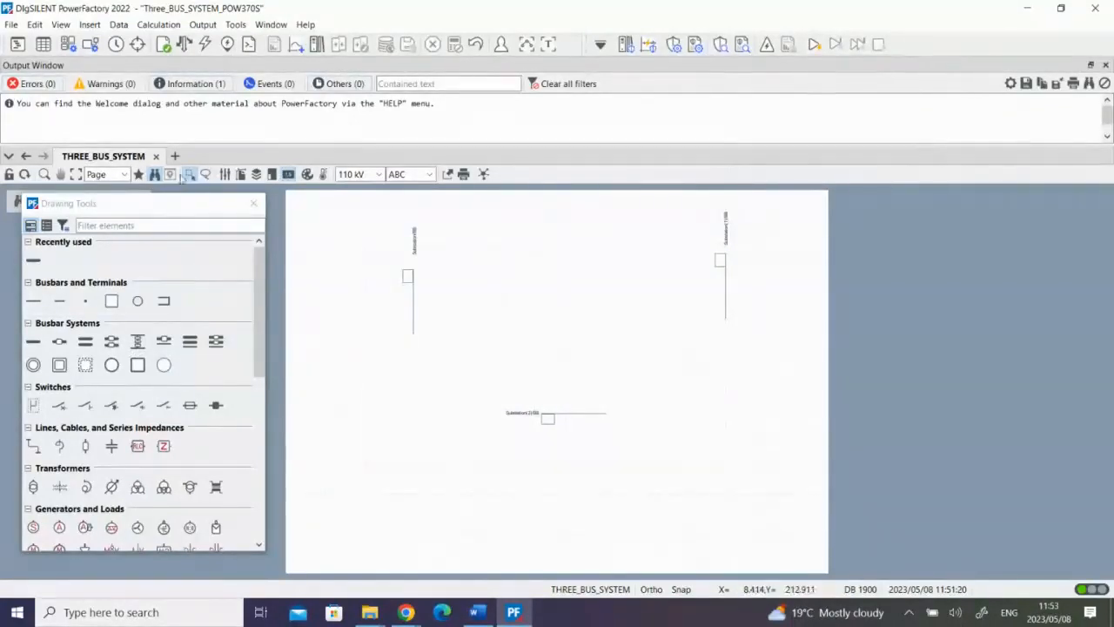
At 100% zoom, move the two vertical busbars closer together and raise the horizontal busbar so it sits between and below them.
left_click(125, 174)
left_click(114, 213)
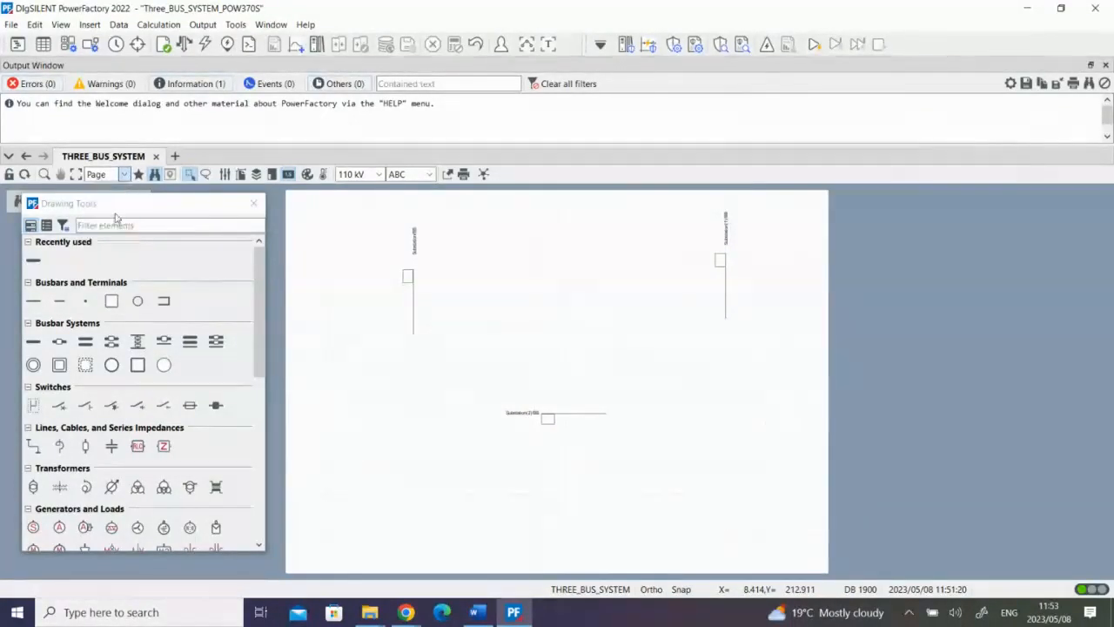
left_click_drag(666, 573, 605, 573)
left_click(1092, 195)
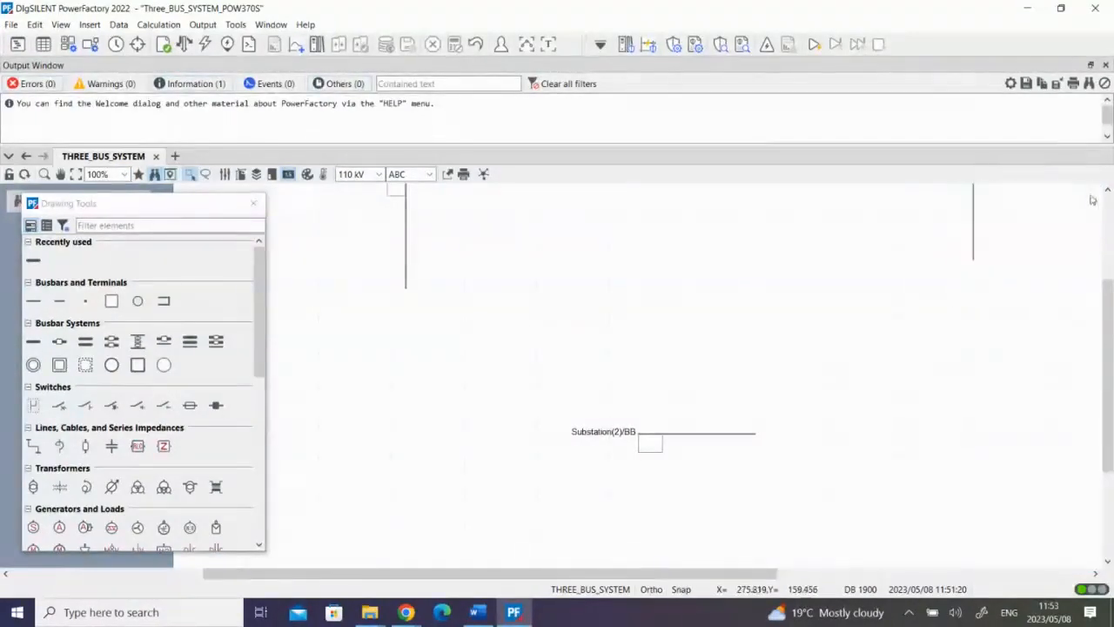
scroll(855, 485, "up", 4)
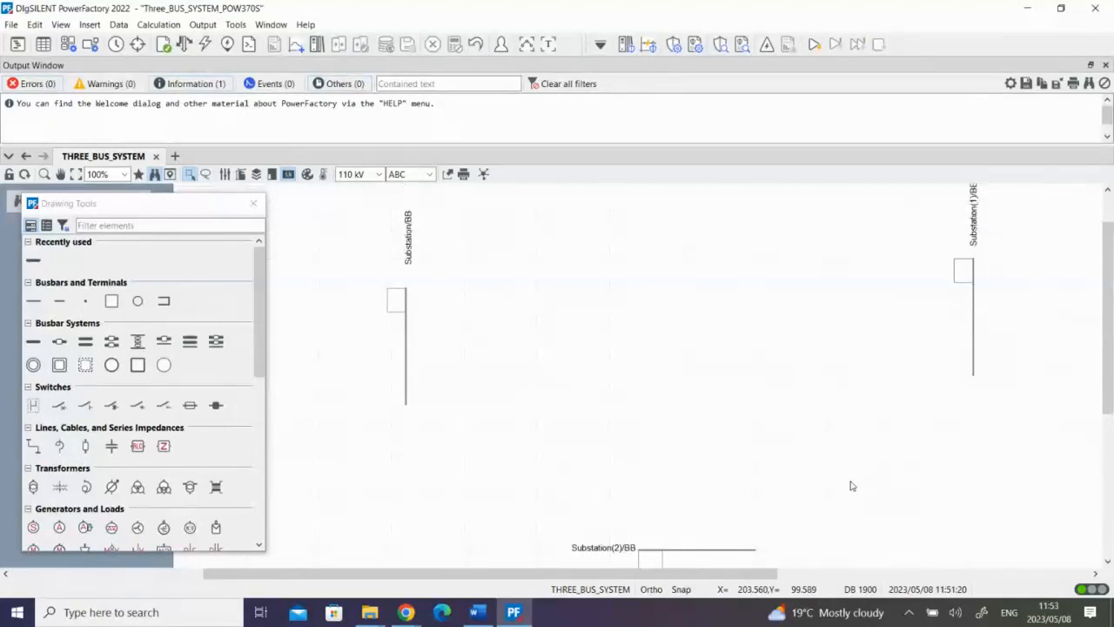
left_click_drag(710, 549, 701, 507)
left_click_drag(409, 357, 509, 307)
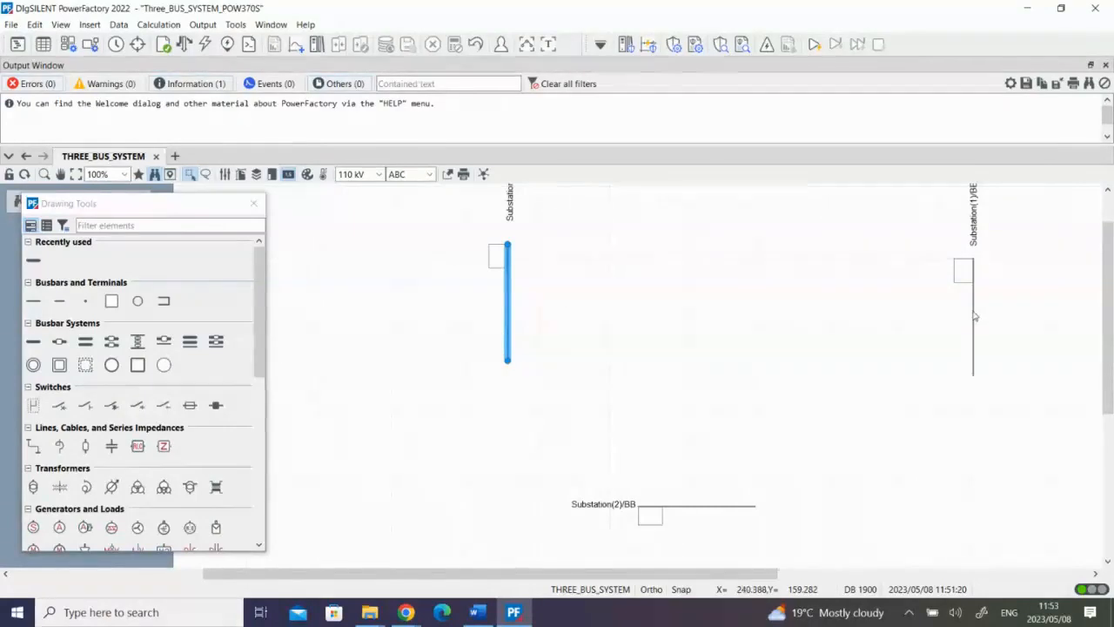
left_click_drag(973, 316, 814, 305)
left_click_drag(714, 505, 699, 477)
left_click(813, 480)
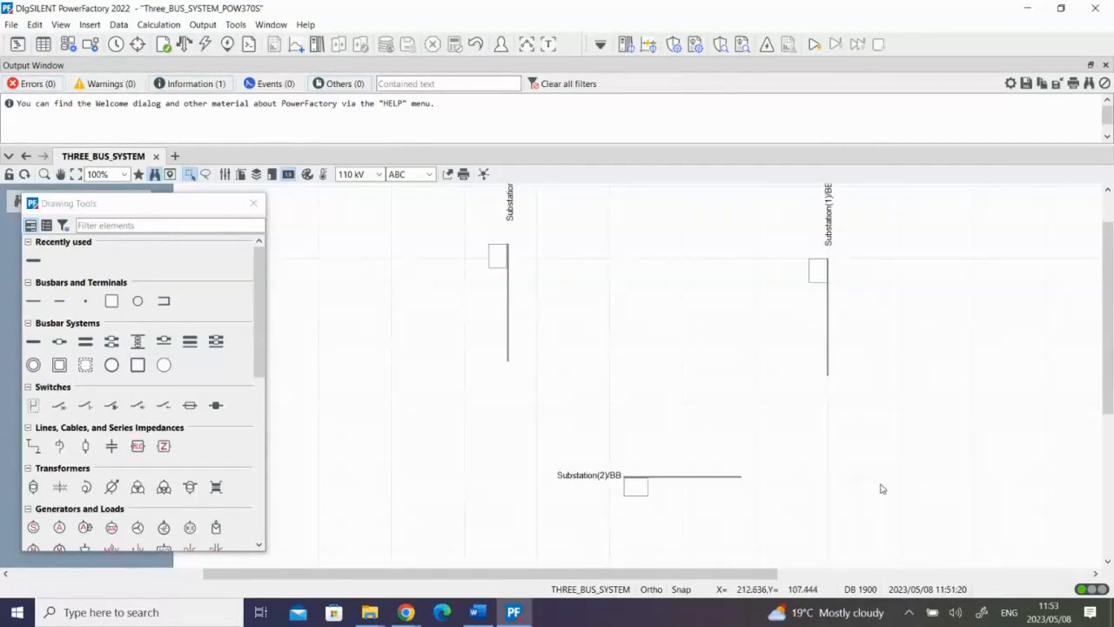
scroll(883, 488, "up", 2)
scroll(882, 495, "down", 1)
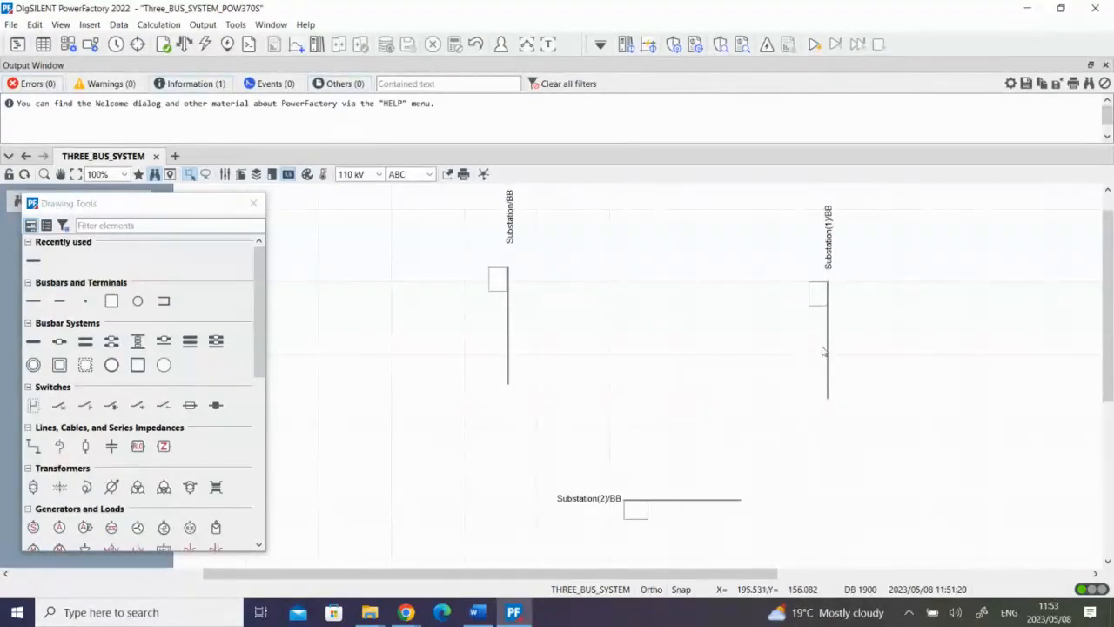
Open Practical5_Loadflow DigSilent.pdf from the POW370S folder, examine the three-bus diagram on page 3, and return to PowerFactory.
mouse_move(384, 617)
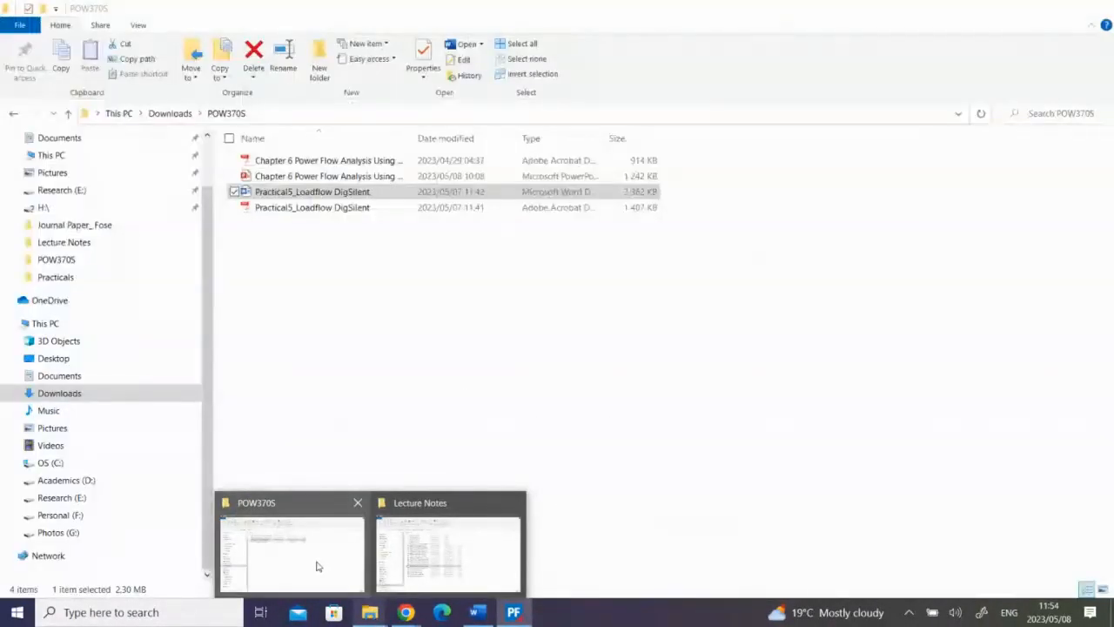
left_click(318, 557)
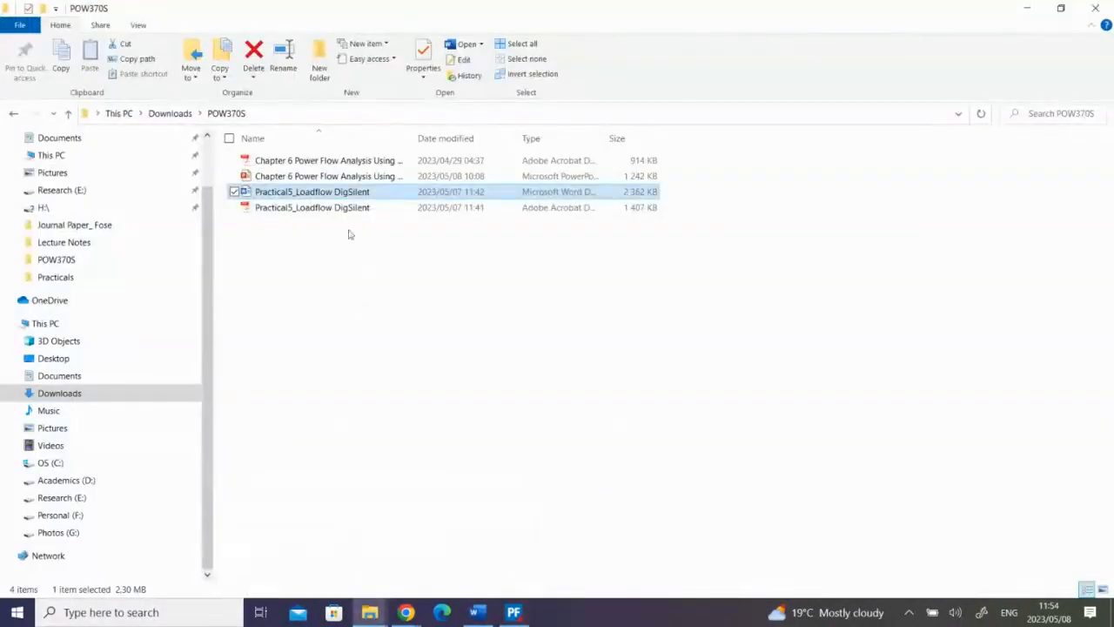
left_click(324, 208)
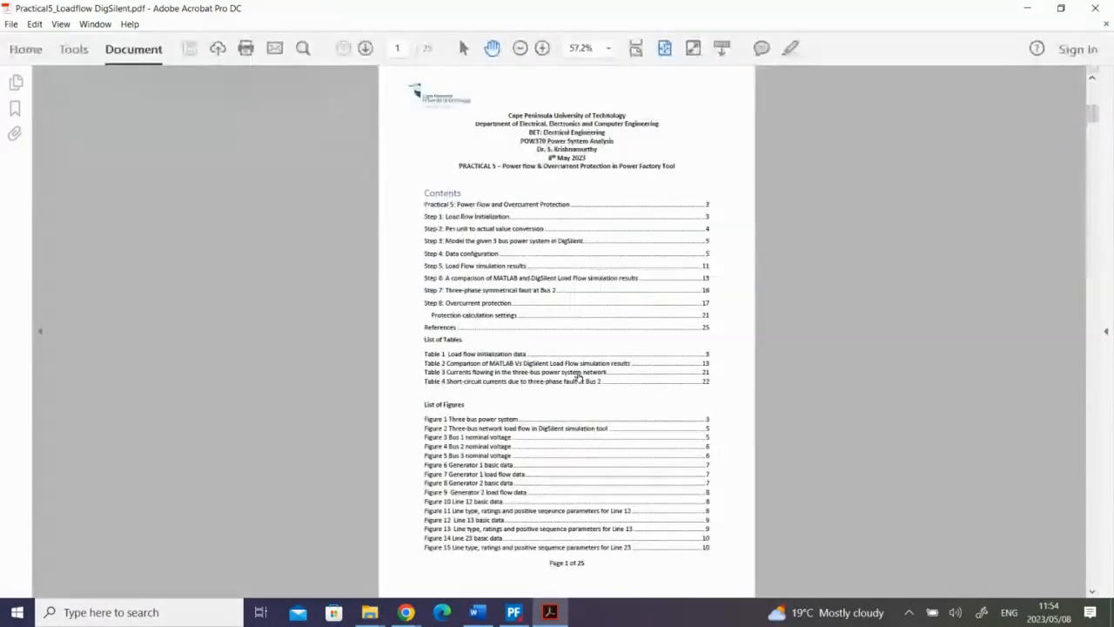
scroll(578, 373, "down", 5)
scroll(578, 373, "down", 5)
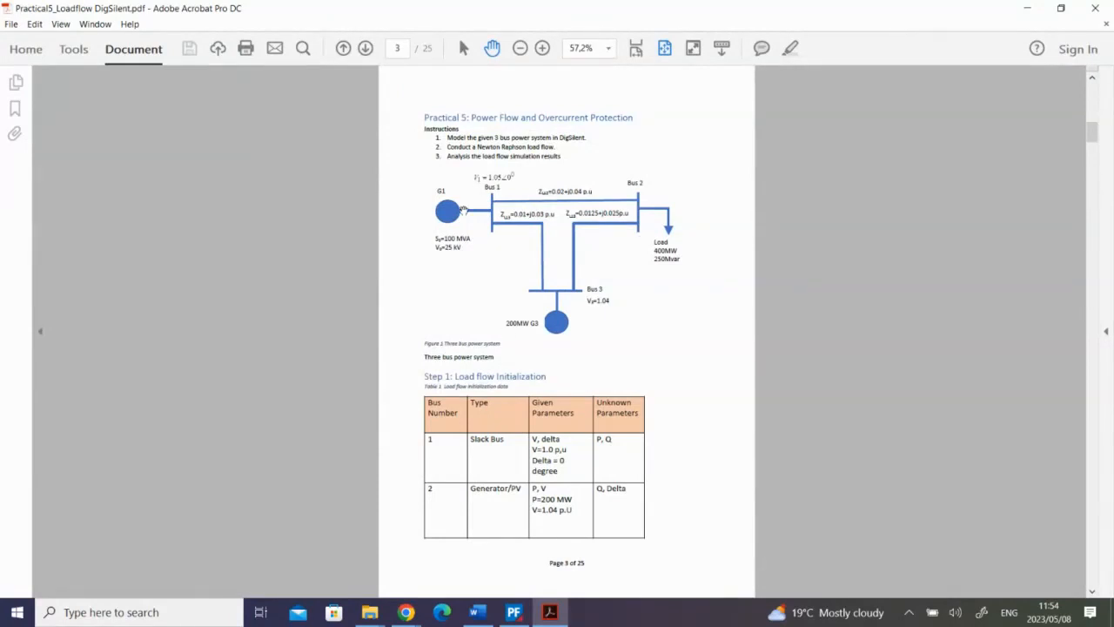
left_click(513, 612)
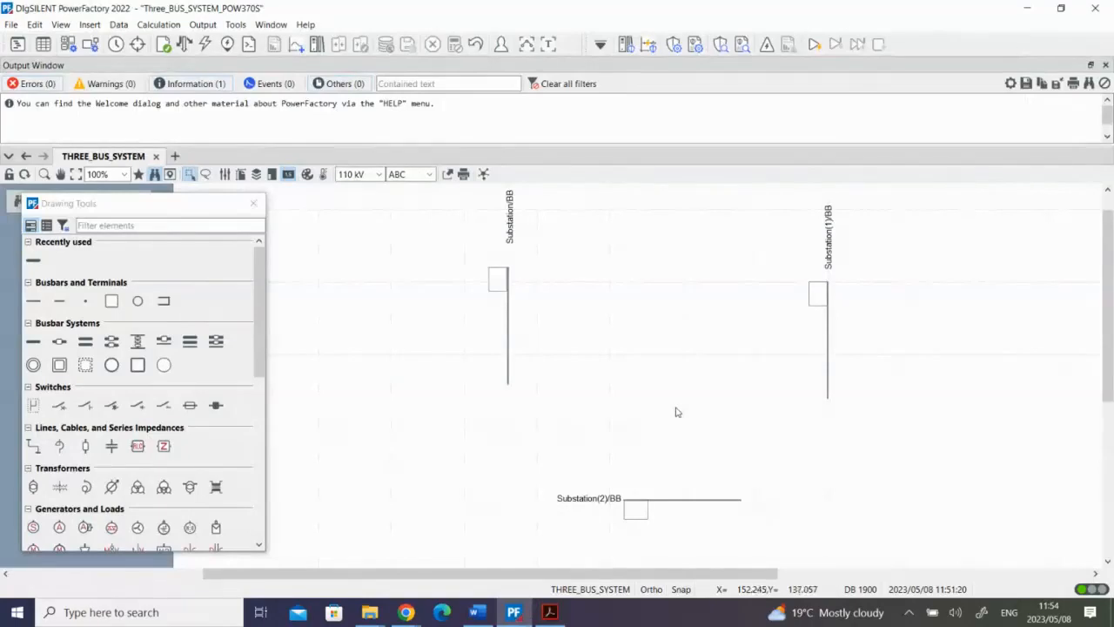
Name the upper-left busbar terminal Bus 1 and set its line-line nominal voltage to 25 kV.
double_click(509, 348)
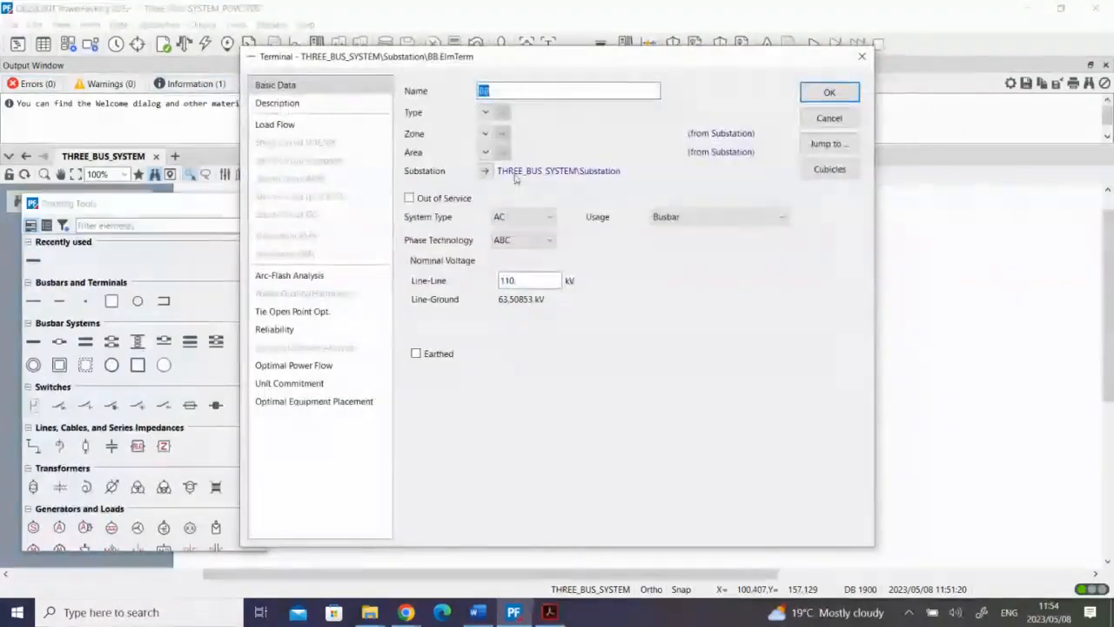
type("Bus 1")
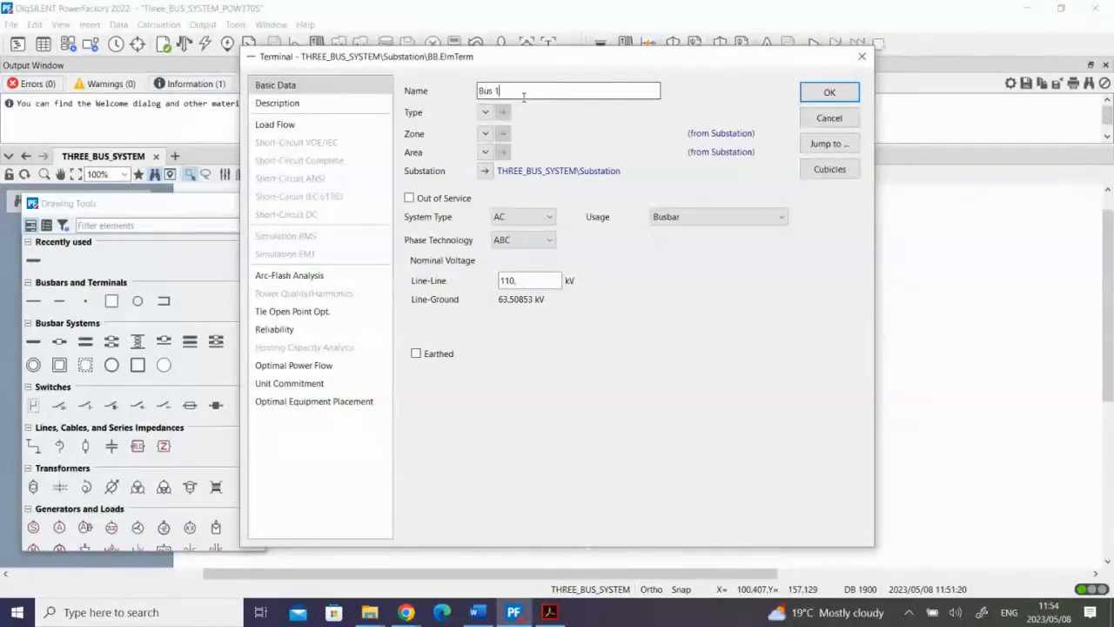
double_click(535, 281)
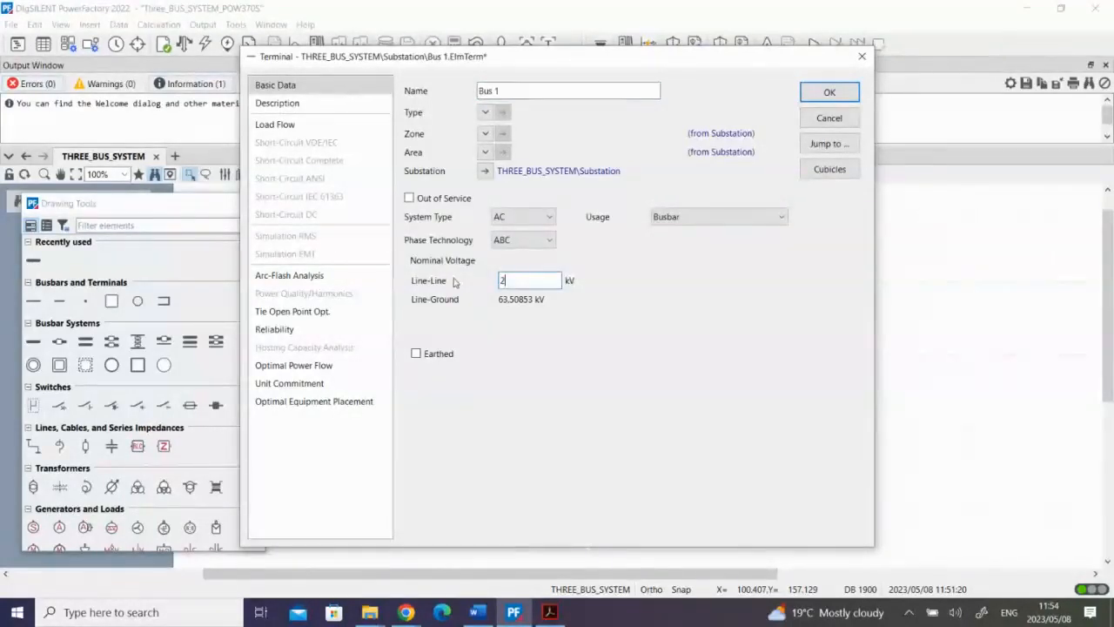
left_click(827, 93)
left_click(646, 312)
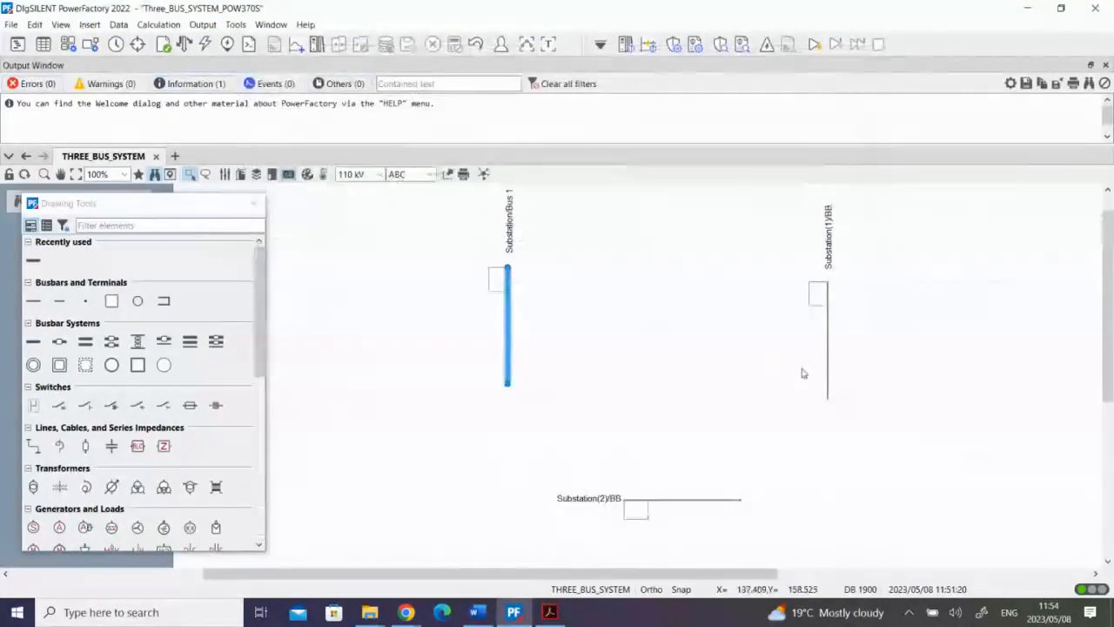
Name the upper-right busbar terminal Bus 2 and set its line-line nominal voltage to 25 kV.
double_click(828, 341)
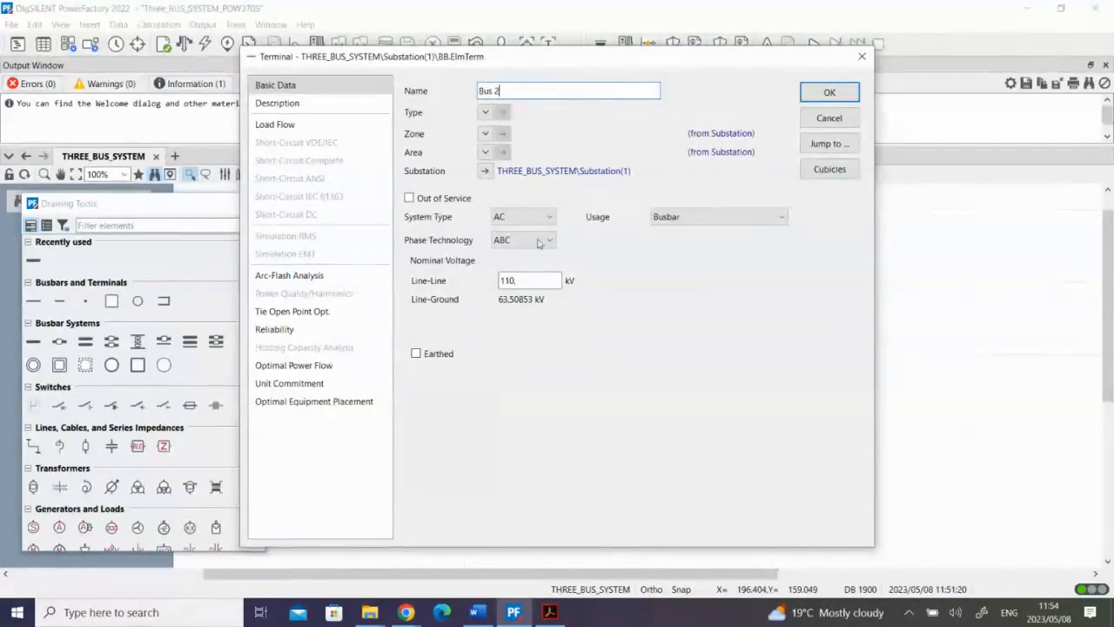
left_click_drag(530, 280, 469, 284)
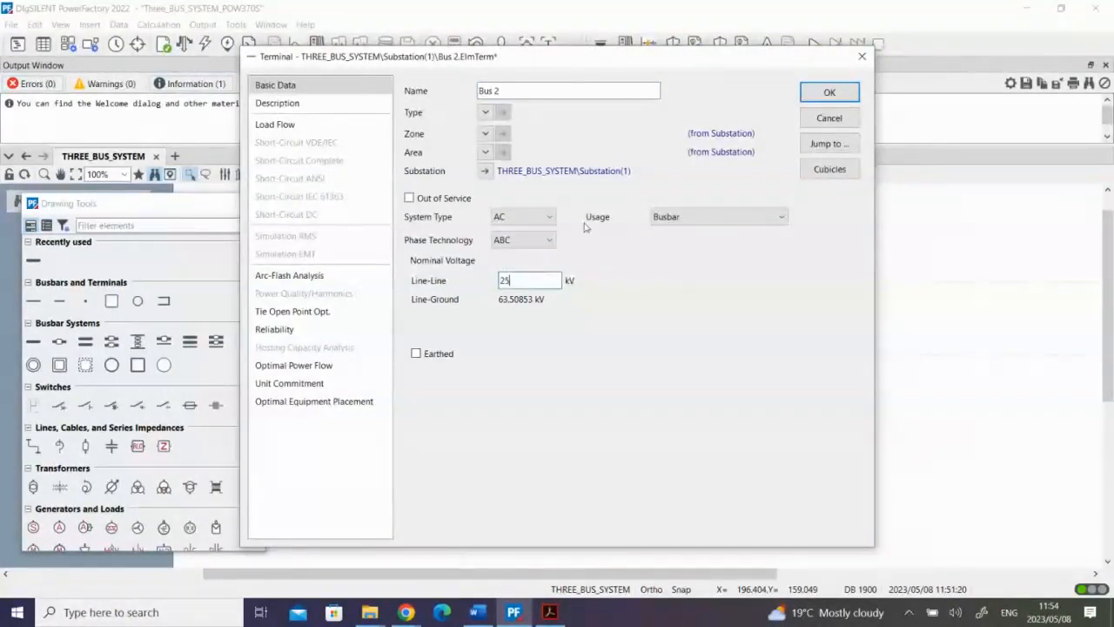
type("25")
left_click(828, 93)
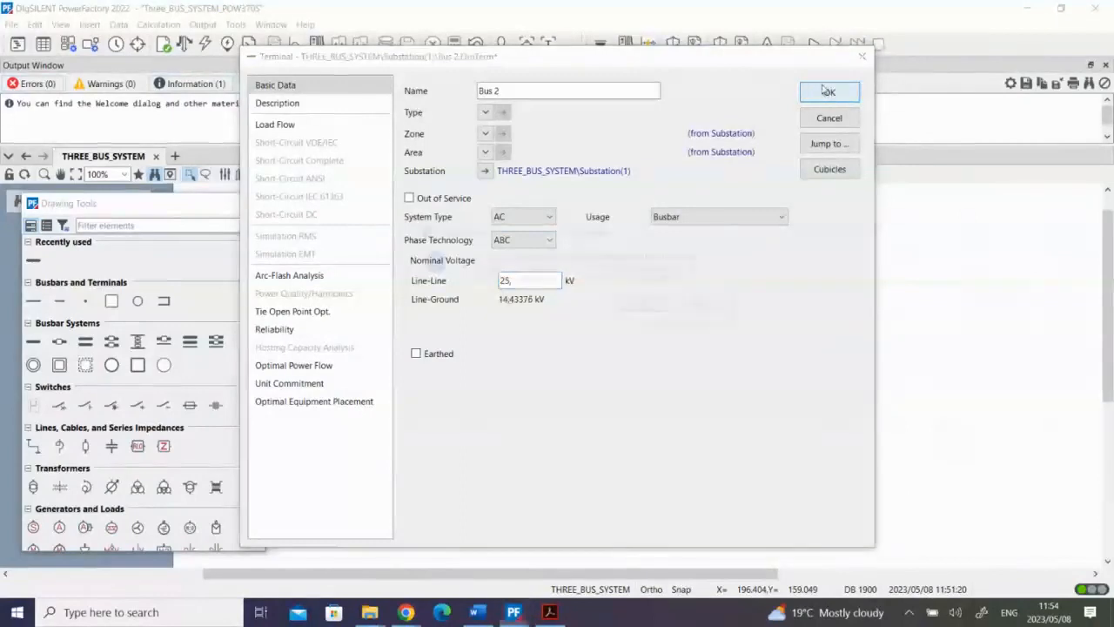
left_click(649, 305)
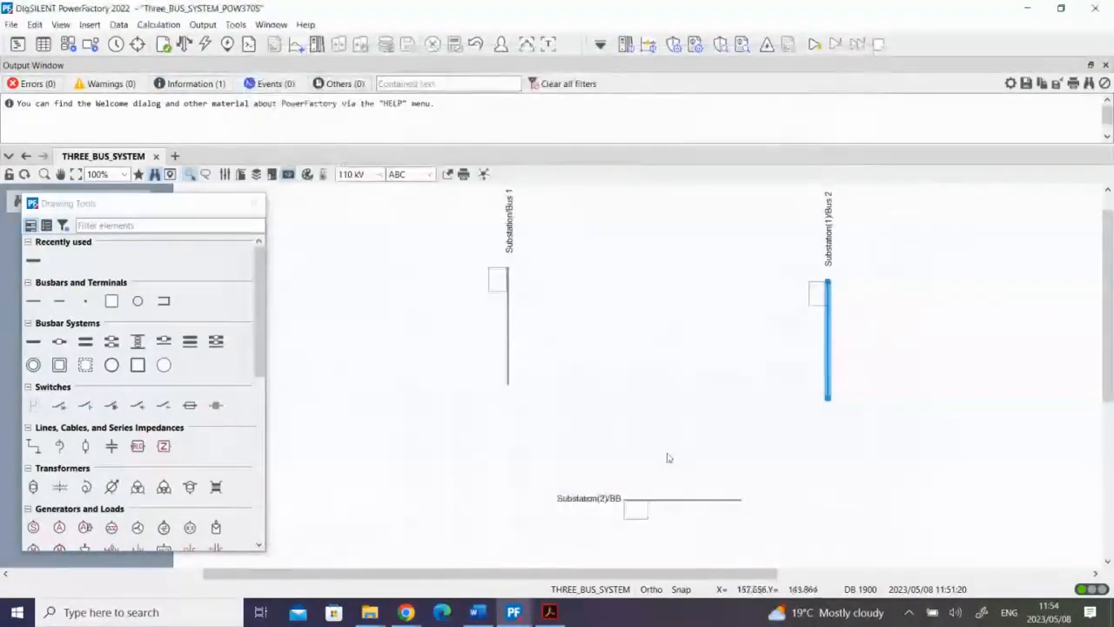
Name the lower horizontal busbar terminal Bus 3 and set its line-line nominal voltage to 25 kV.
left_click(676, 501)
double_click(675, 501)
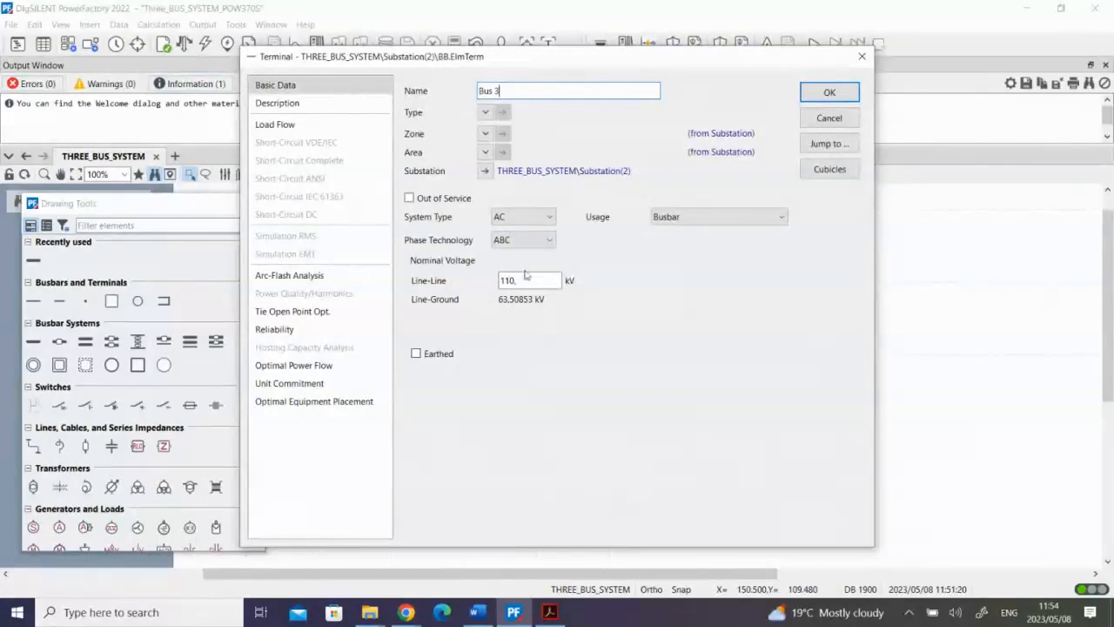
left_click_drag(525, 275, 440, 278)
type("25")
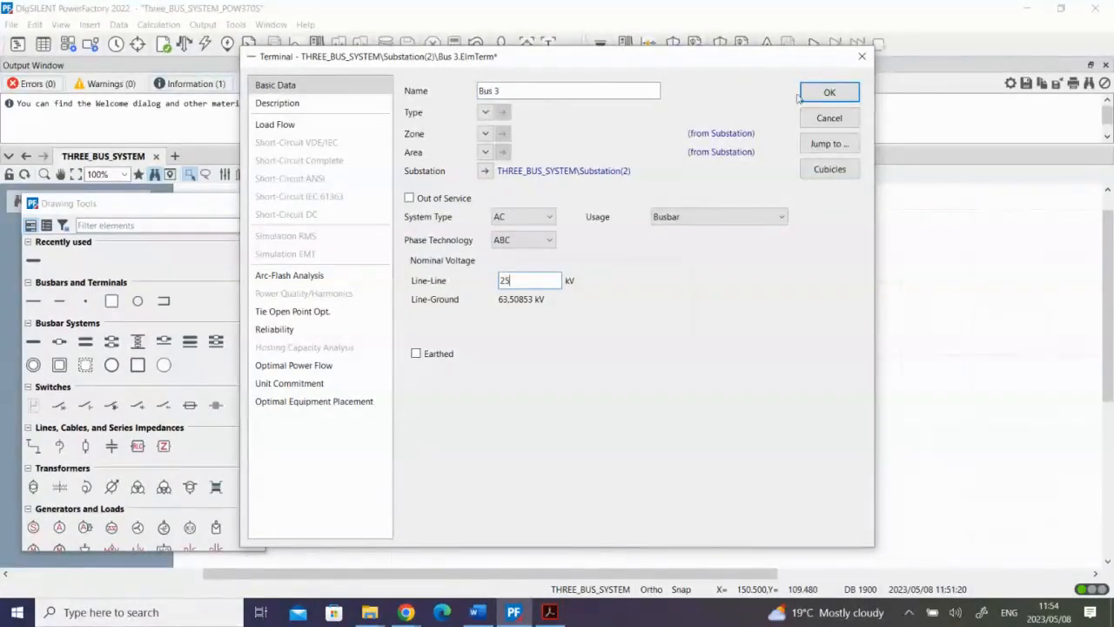
left_click(826, 93)
left_click(658, 307)
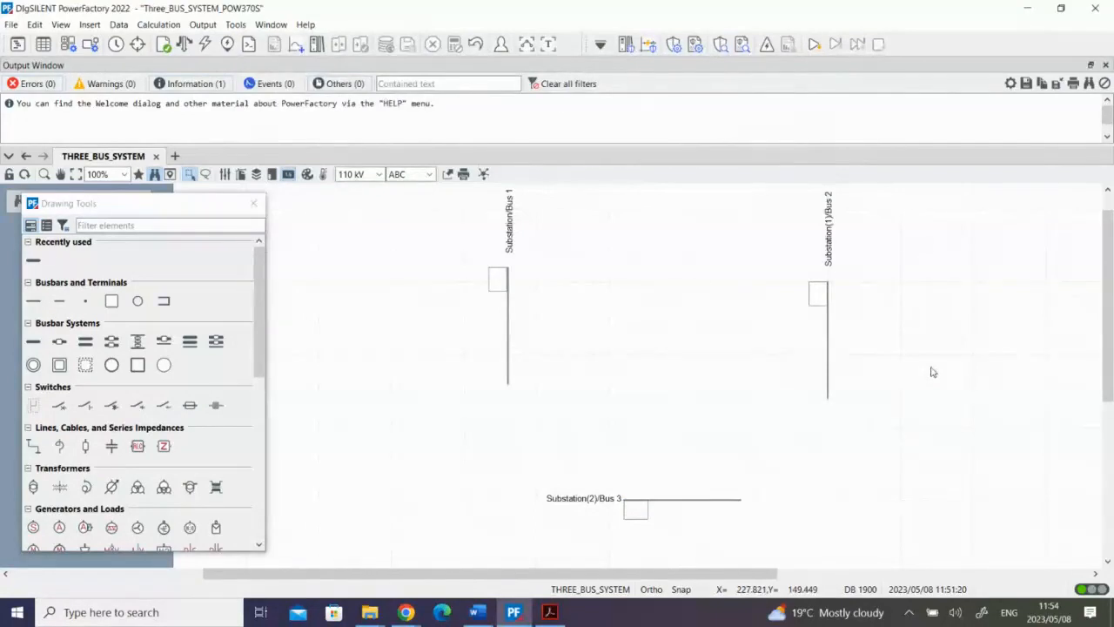
Rename the substation containing the Bus 1 terminal as Bus 1, and undo that renaming.
double_click(510, 335)
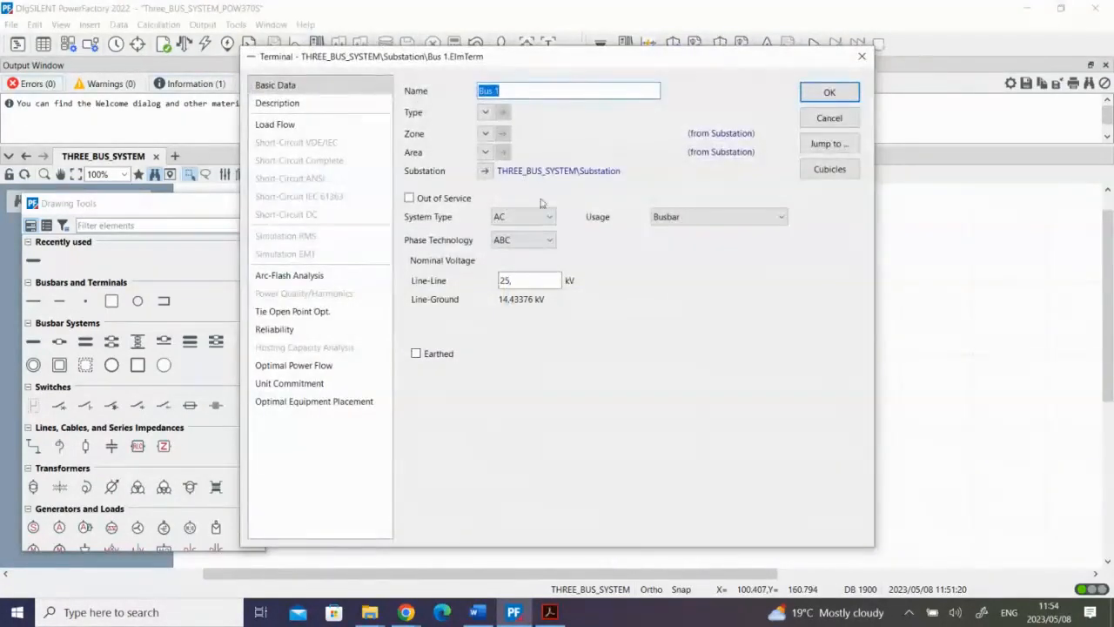
left_click(486, 171)
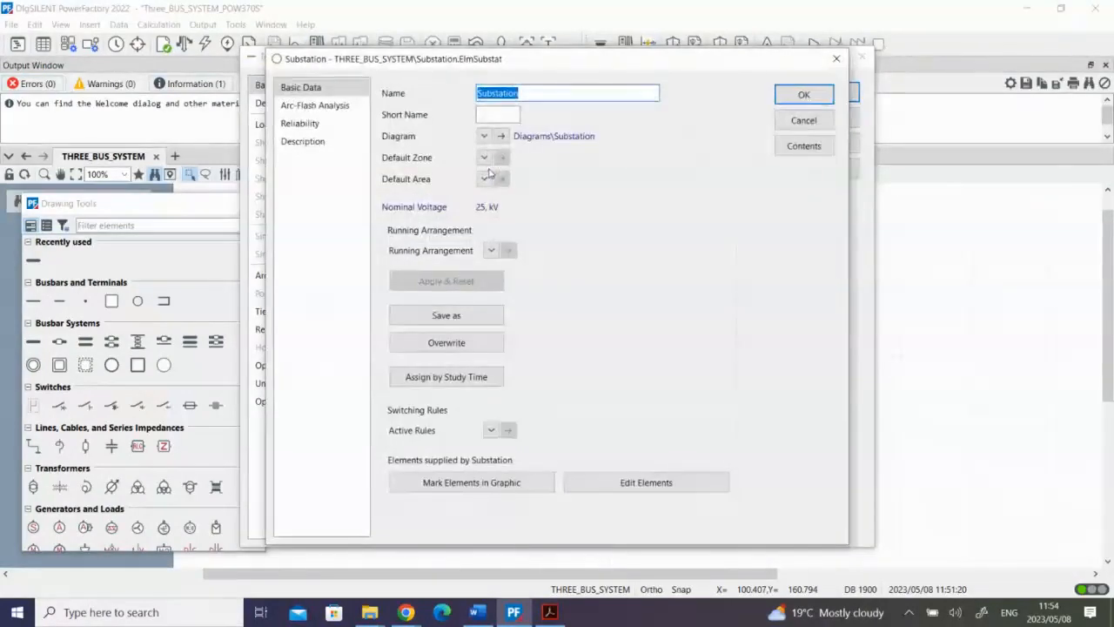
type("Bus 1")
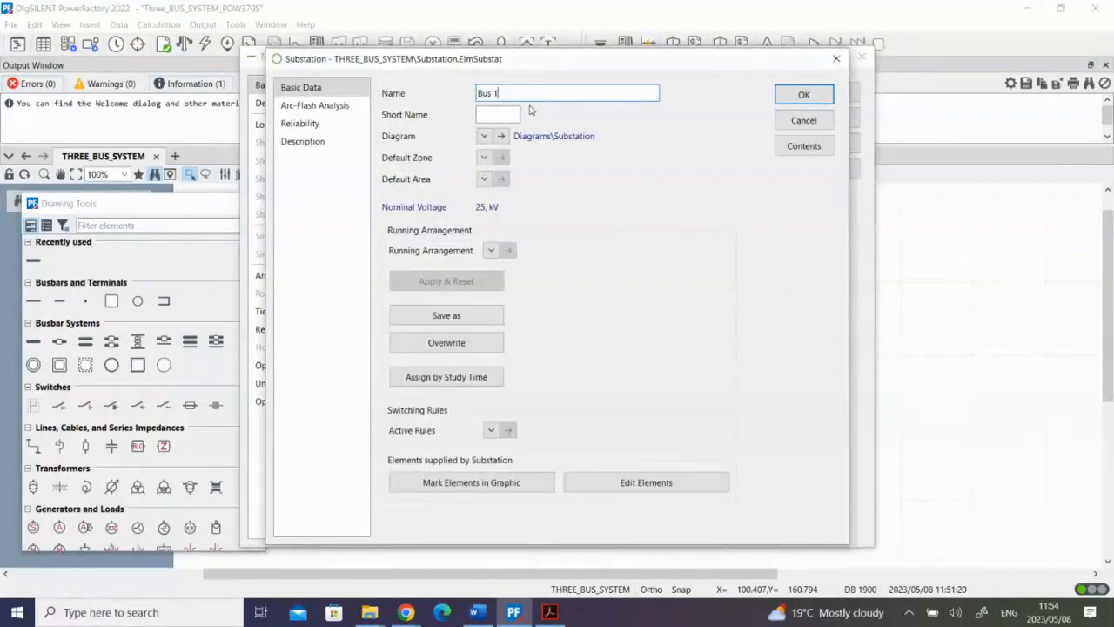
left_click(804, 94)
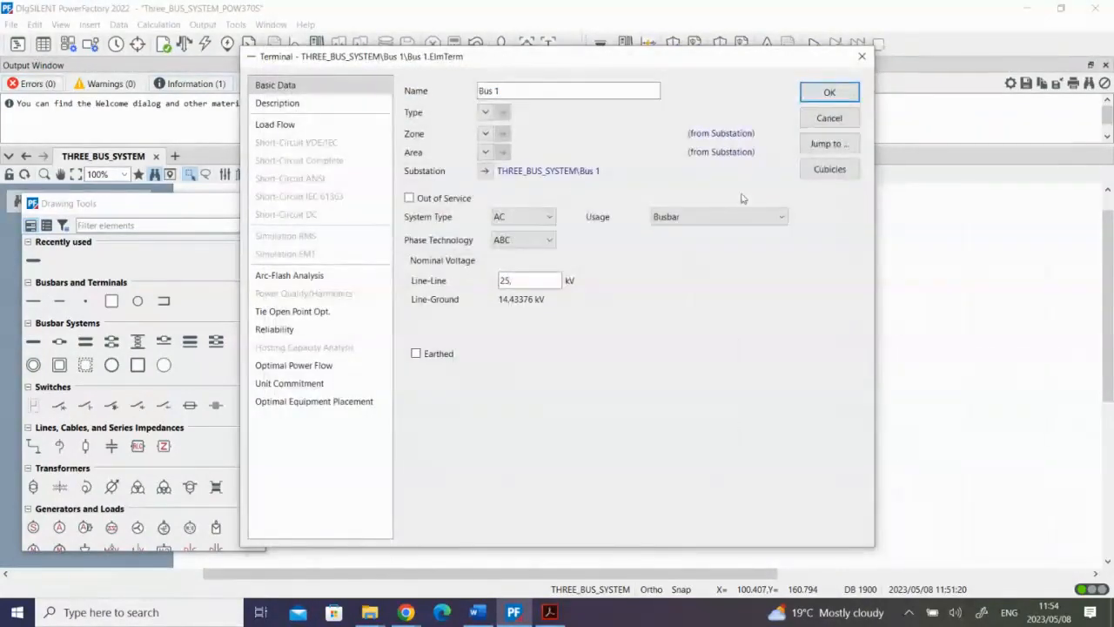
left_click(827, 94)
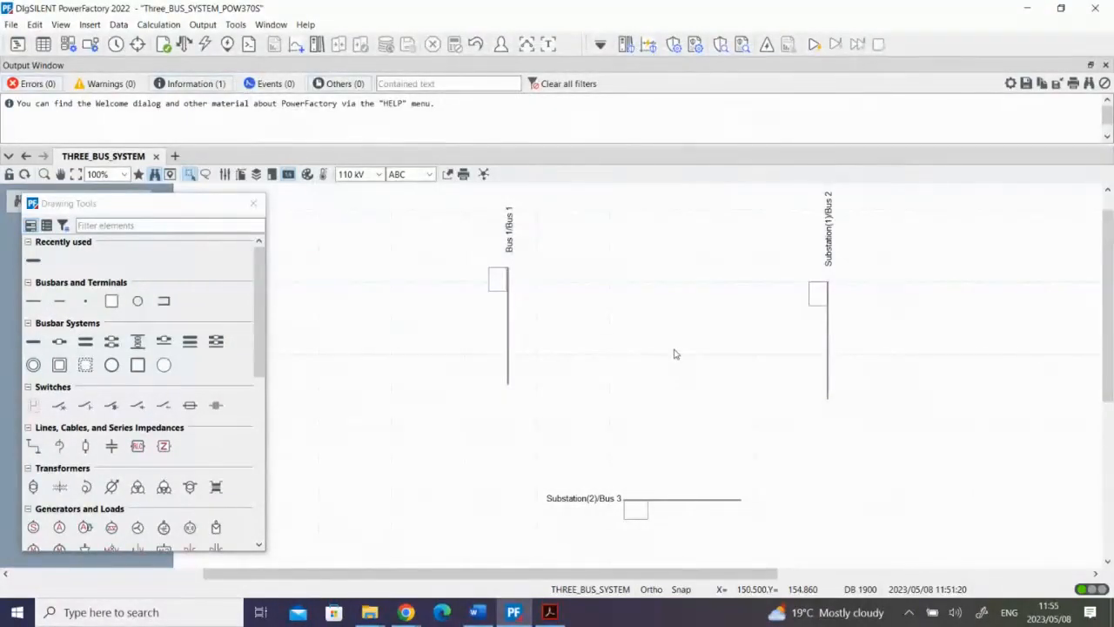
key("ctrl+z")
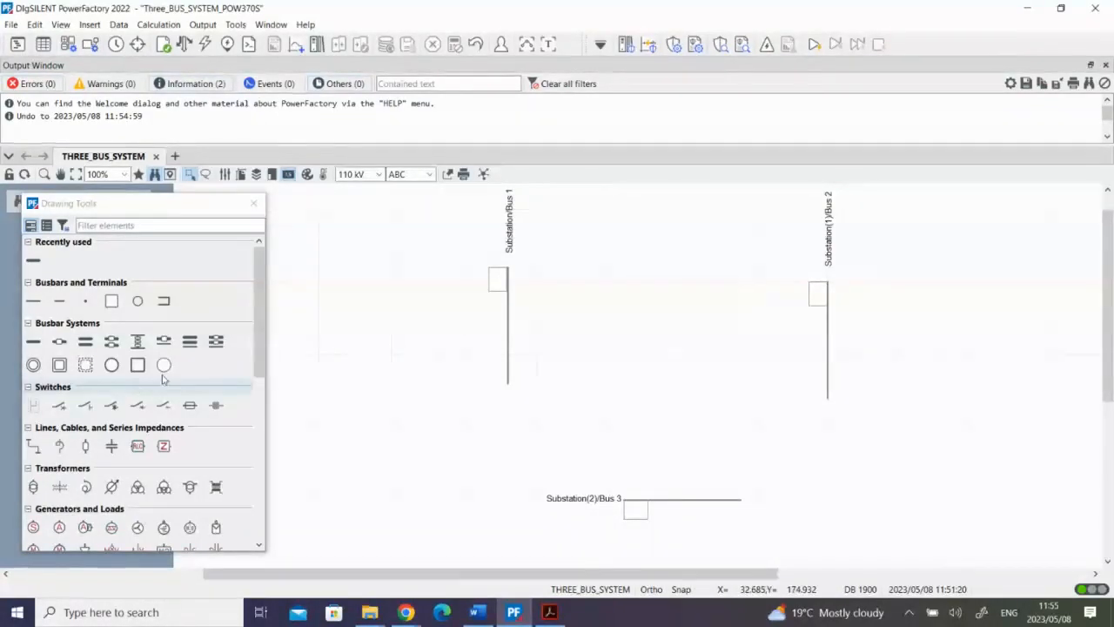
Start drawing a line from the Bus 1 busbar, bringing up its substation diagram for choosing a connection bay.
mouse_move(256, 307)
left_mouse_down()
mouse_move(254, 501)
mouse_move(262, 272)
left_mouse_up()
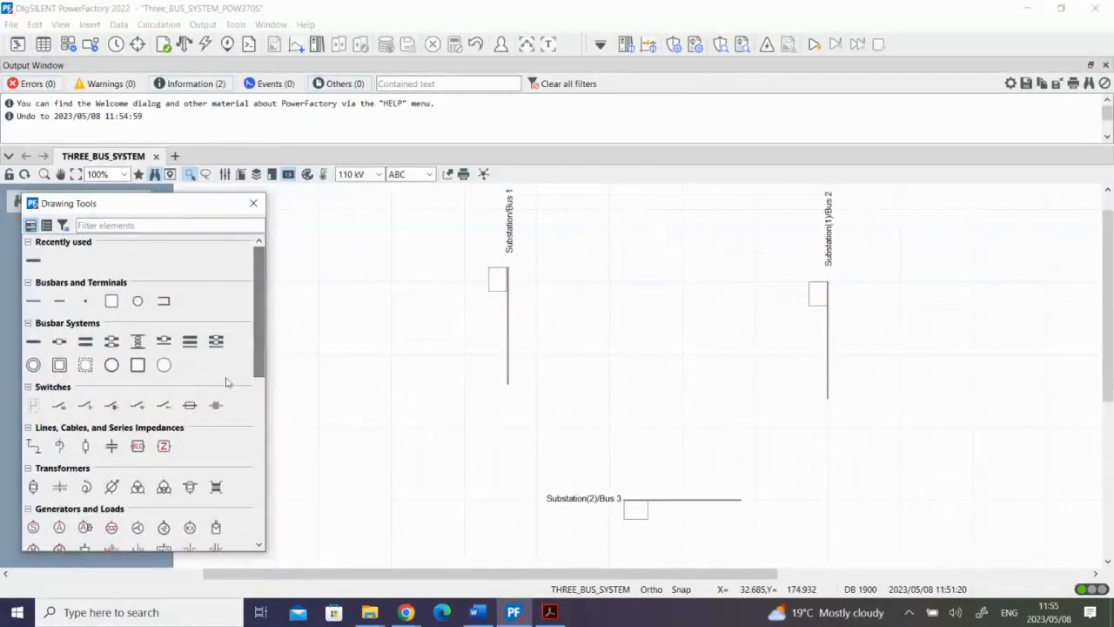
left_click(33, 446)
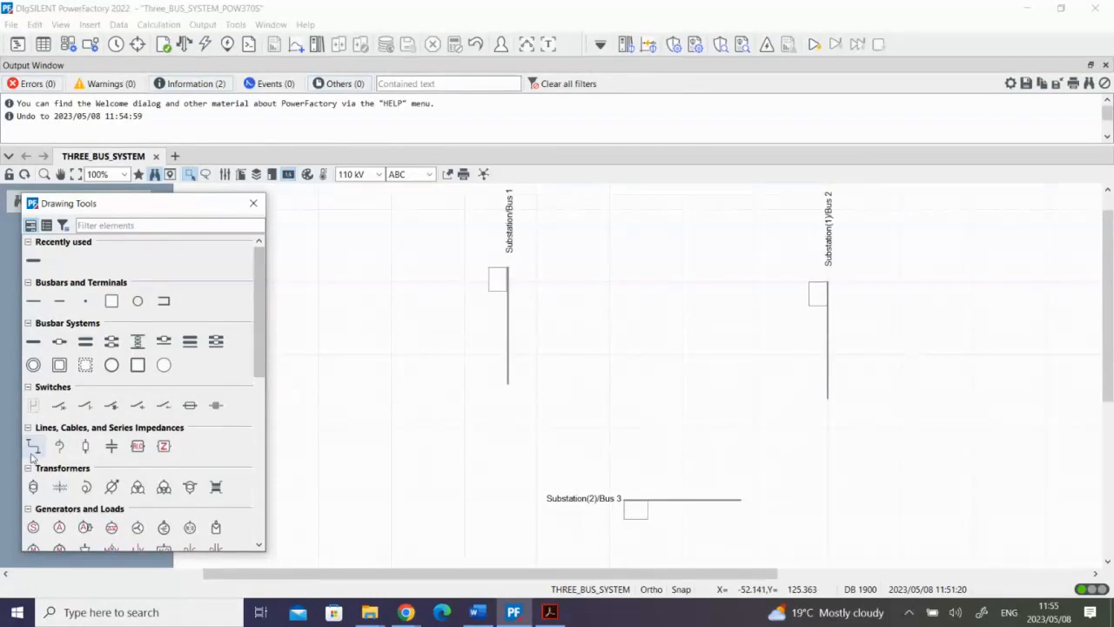
left_click(511, 301)
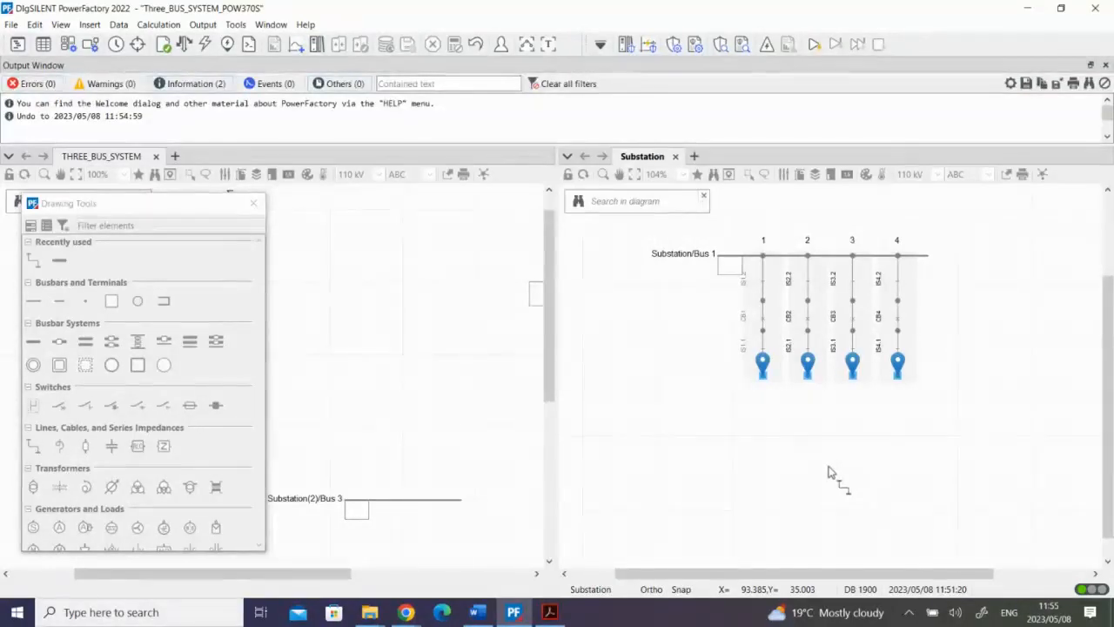
Switch to the practical guide PDF in Acrobat and examine the Bus 1 cubicles in Figure 29 at 100% zoom.
left_click(549, 613)
scroll(557, 453, "down", 10)
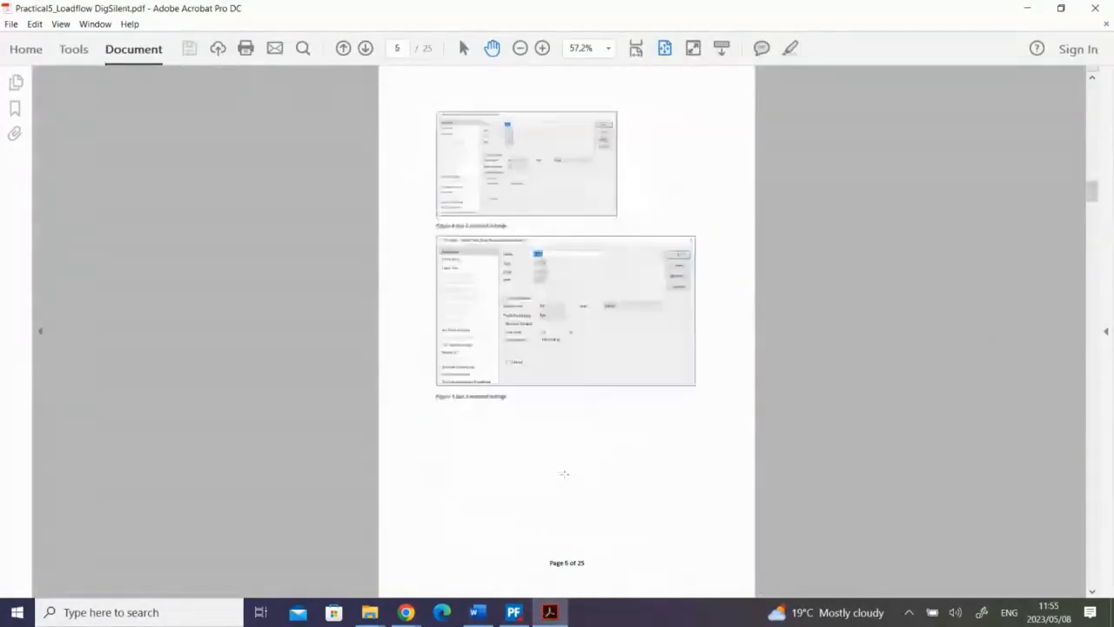
scroll(564, 475, "down", 15)
scroll(564, 475, "down", 20)
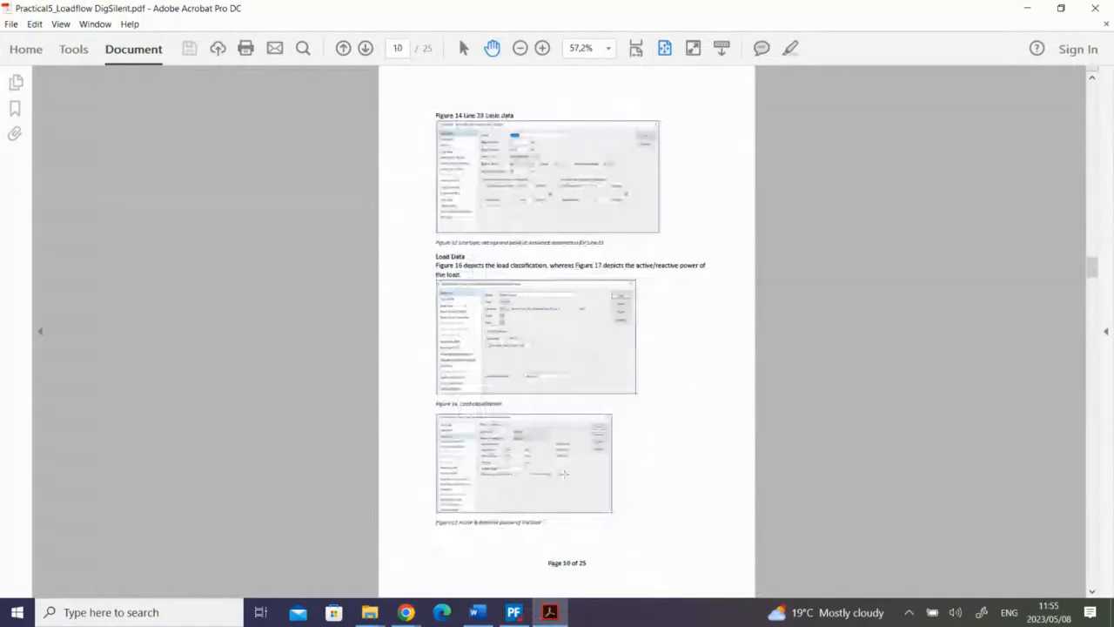
scroll(564, 474, "down", 15)
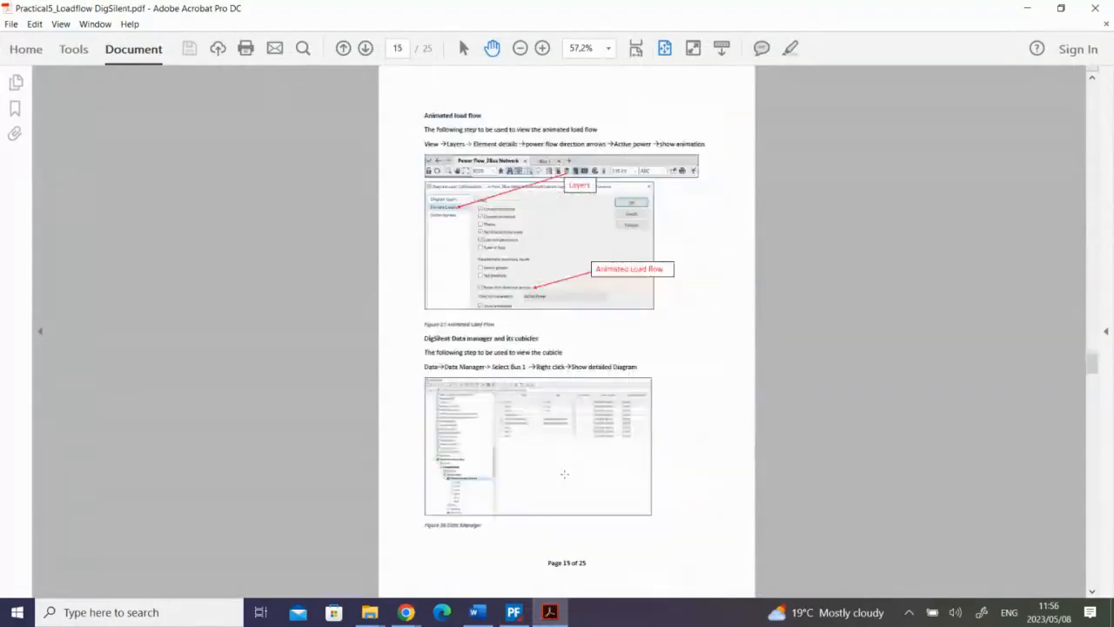
scroll(564, 474, "down", 5)
scroll(565, 475, "down", 1)
scroll(566, 471, "up", 1)
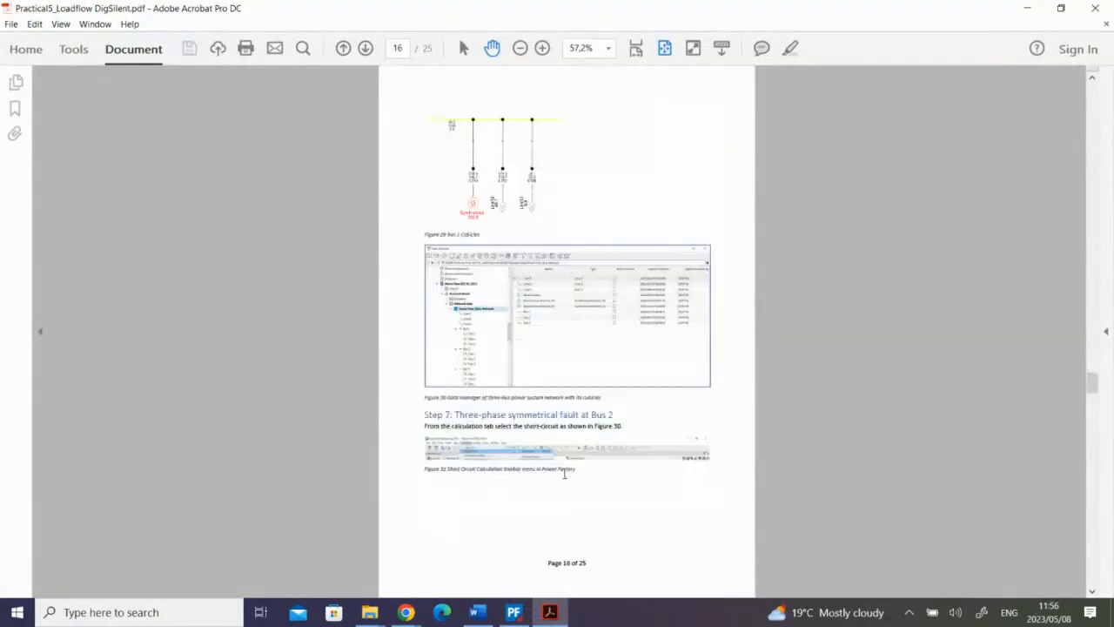
left_click(612, 44)
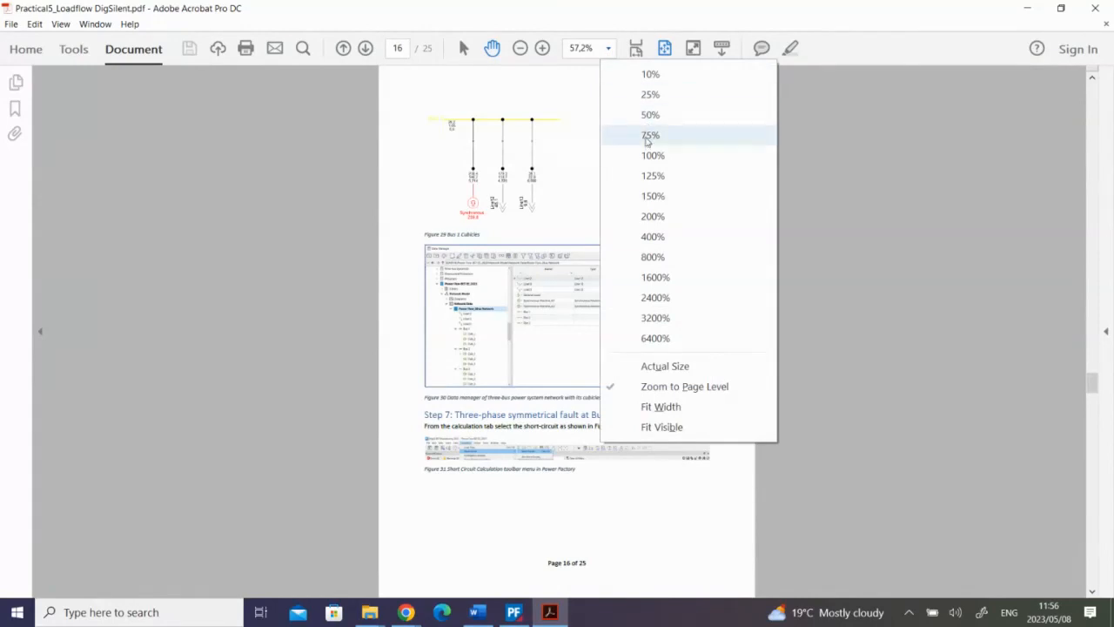
left_click(651, 154)
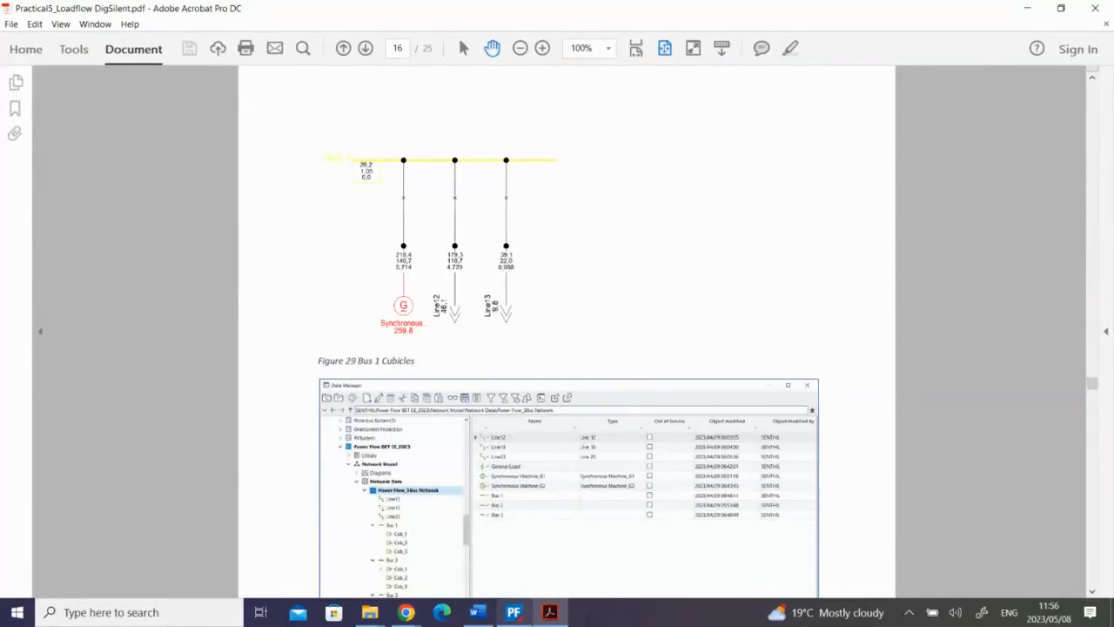
Switch to the guide in Word and compare the Figure 1 three-bus diagram side by side with the PDF's Bus 1 cubicles.
mouse_move(549, 614)
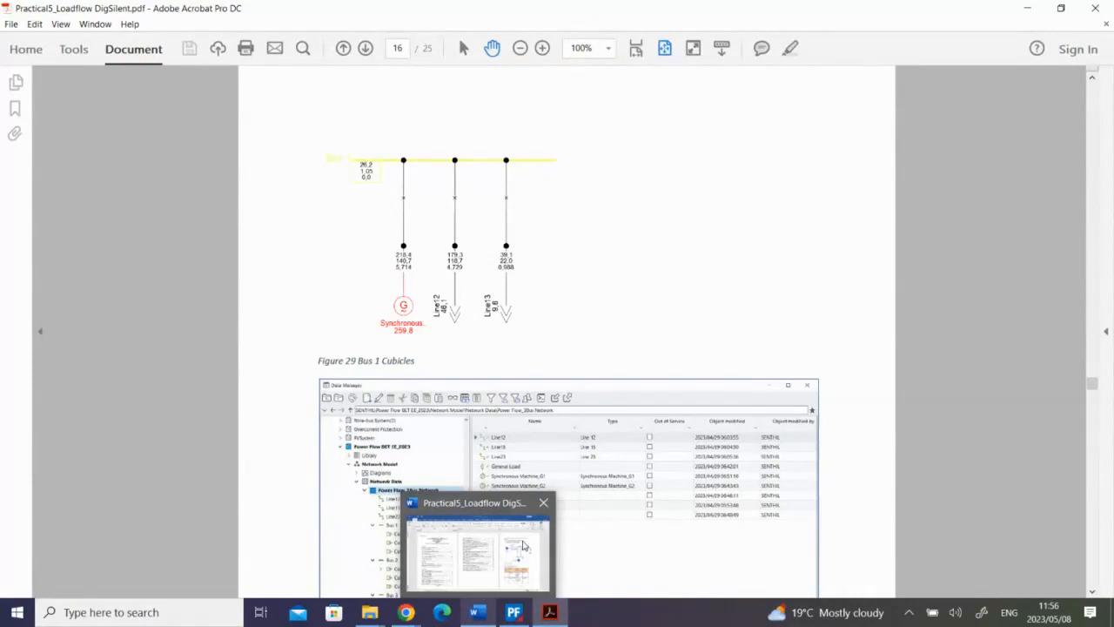
left_click(477, 612)
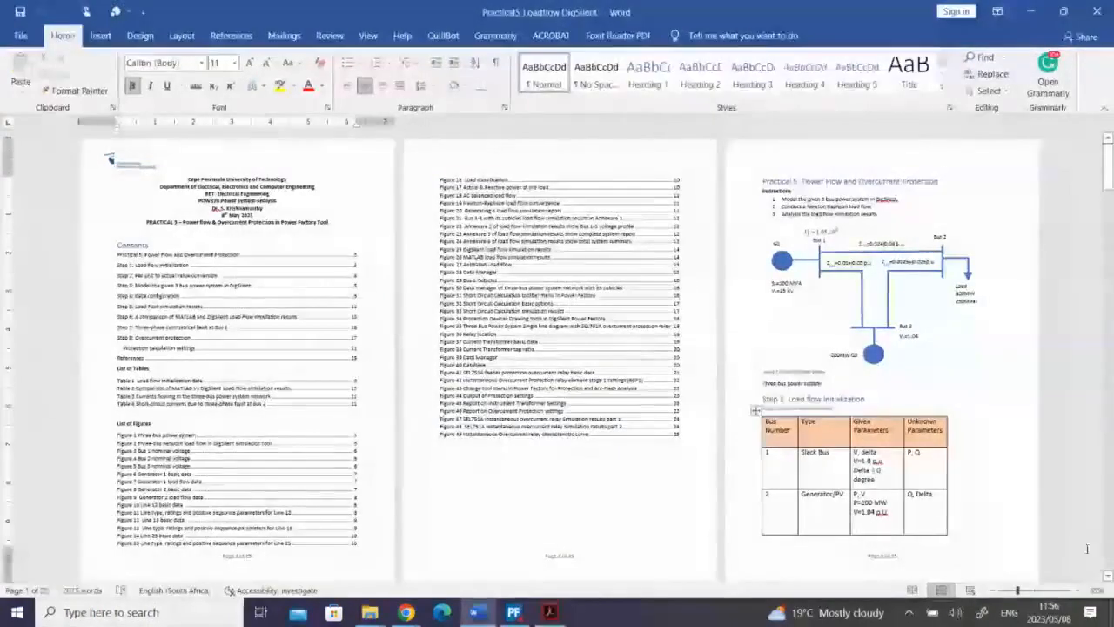
left_click(1038, 593)
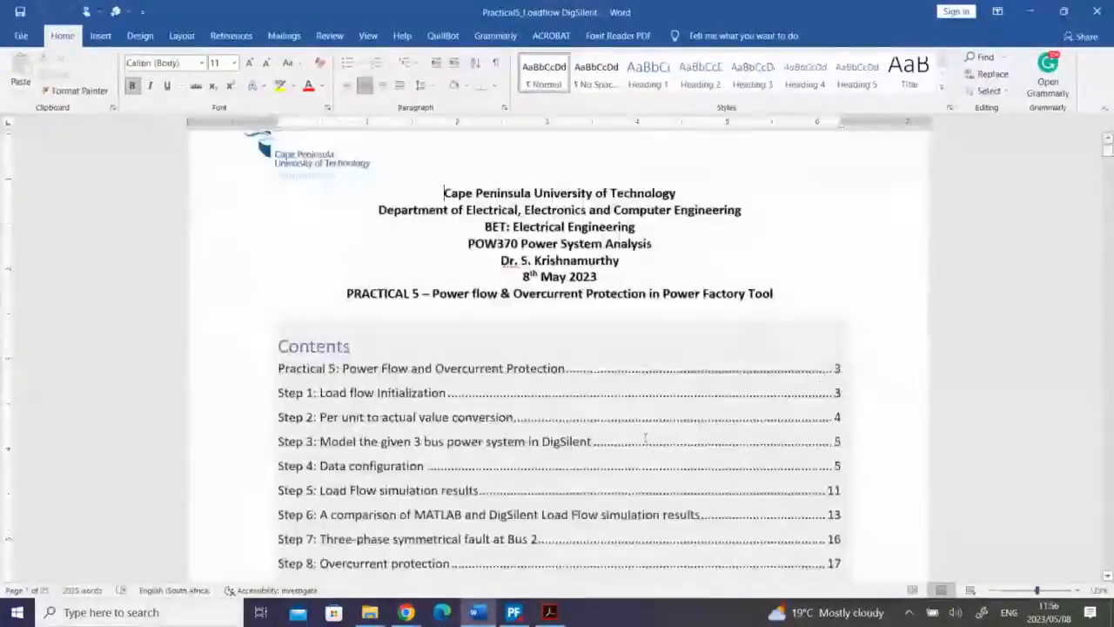
scroll(634, 440, "down", 10)
scroll(634, 440, "down", 5)
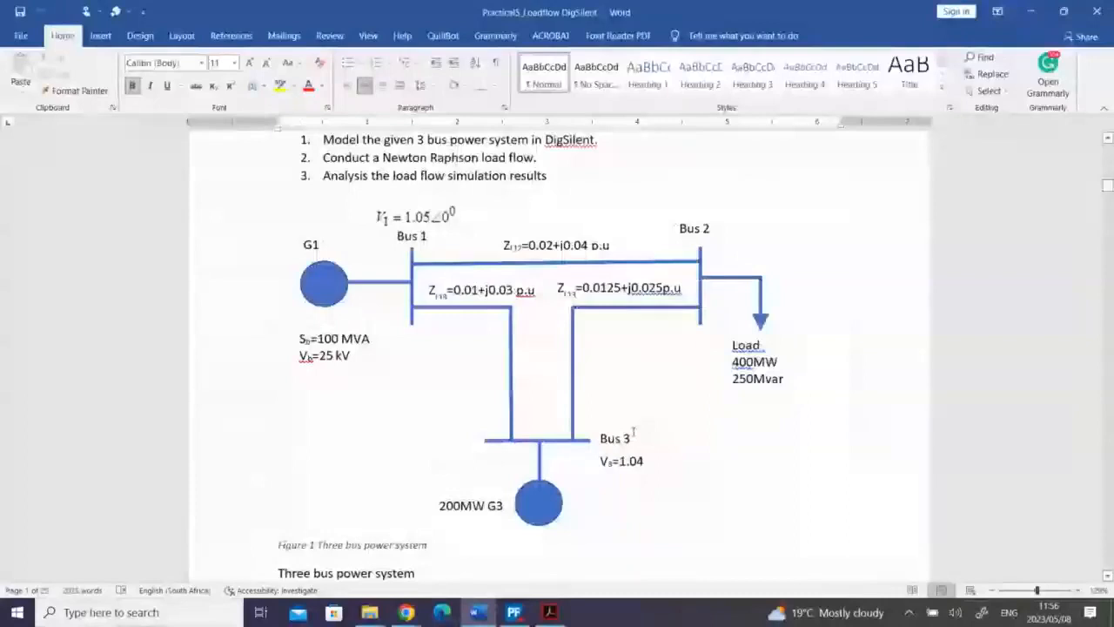
left_click(1070, 17)
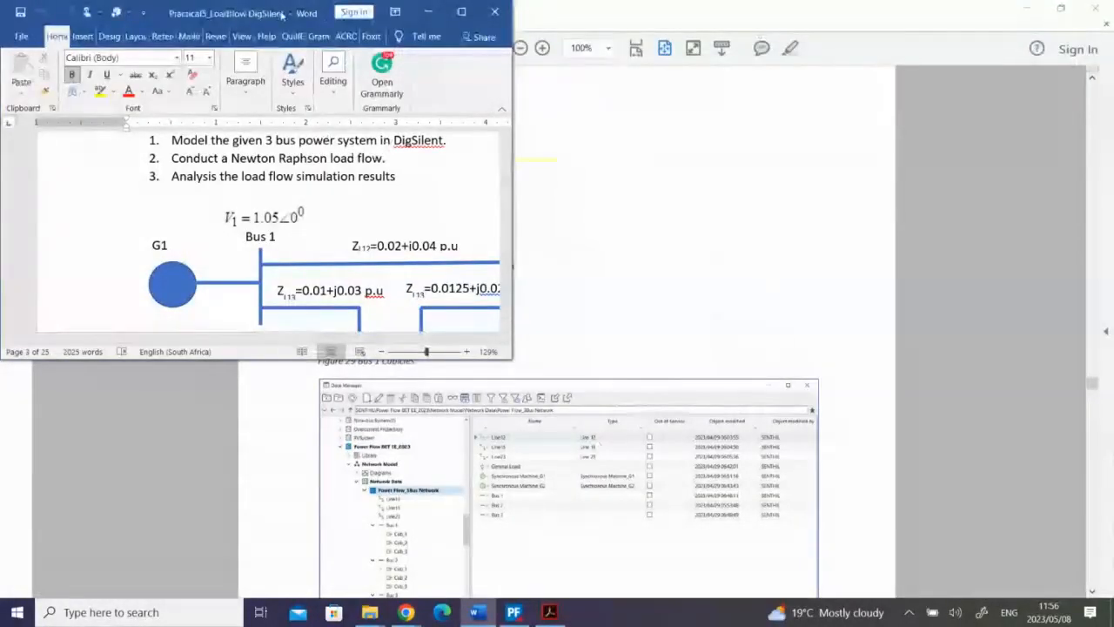
scroll(404, 245, "down", 2)
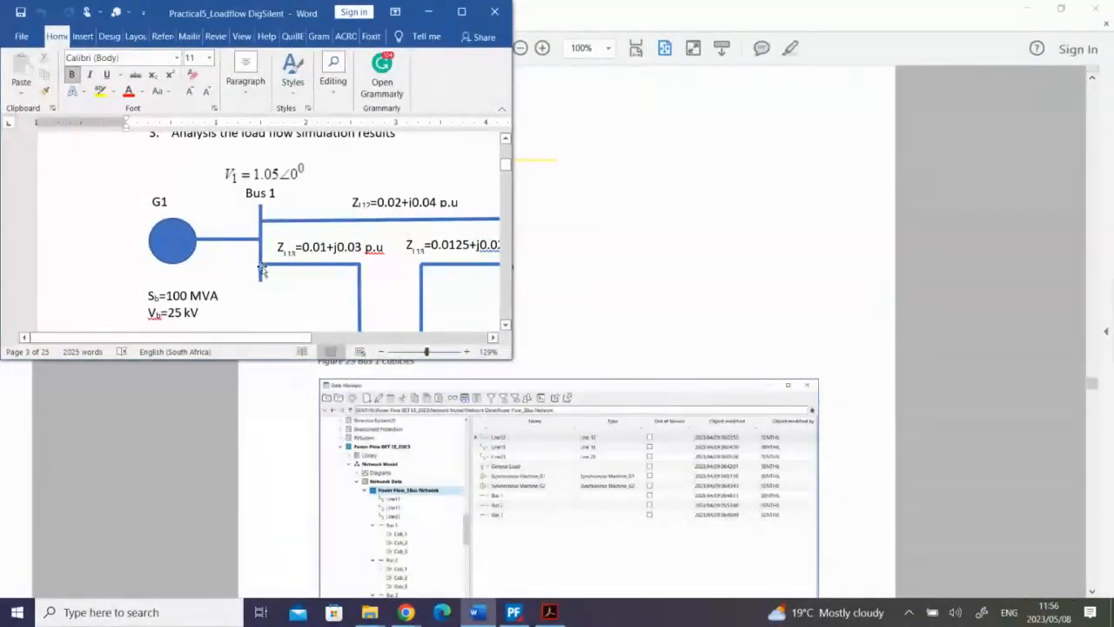
left_click_drag(287, 13, 913, 76)
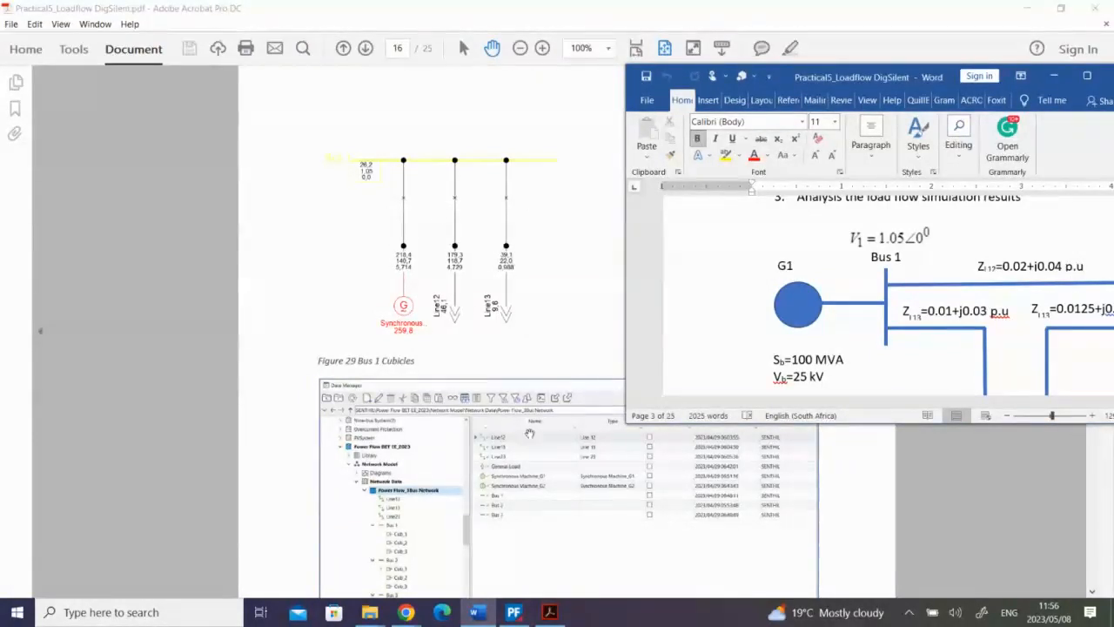
Switch back to PowerFactory and cancel the unfinished line at the Bus 1 busbar.
left_click(514, 612)
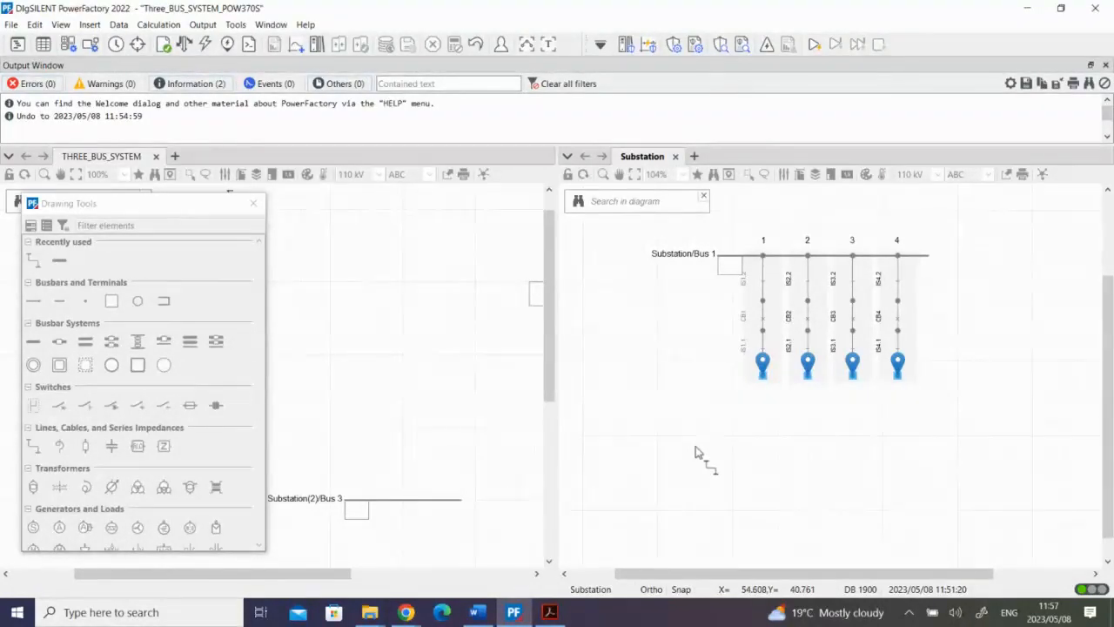
key("Escape")
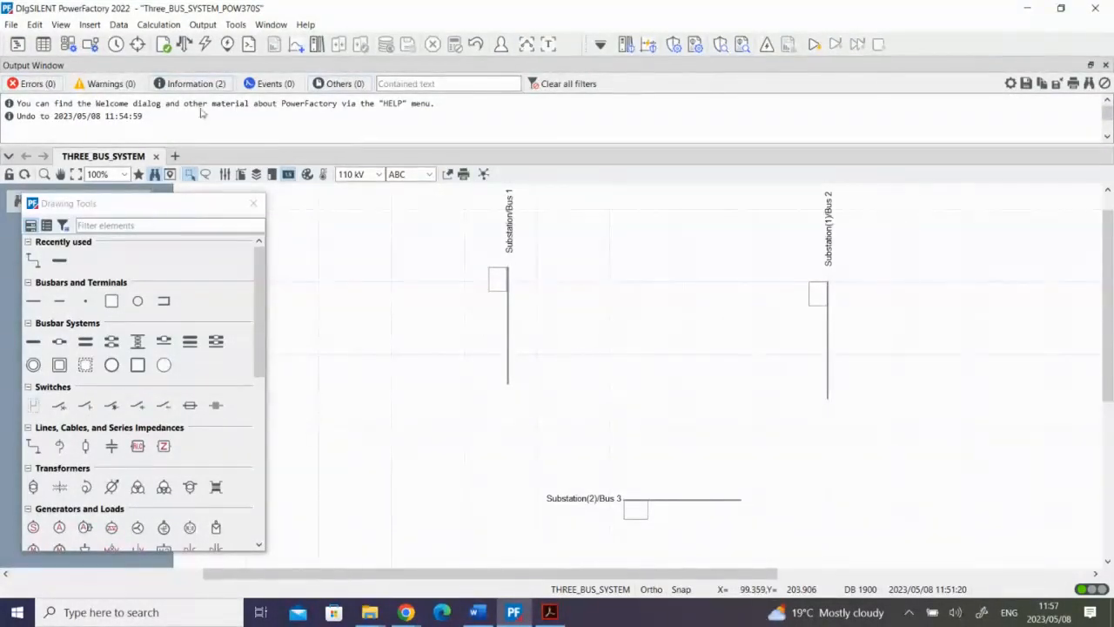
Check the Bus 1 cubicle arrangement in the guide and connect a synchronous machine to bay 1 of Bus 1.
mouse_move(259, 309)
left_mouse_down()
mouse_move(278, 470)
mouse_move(272, 381)
left_mouse_up()
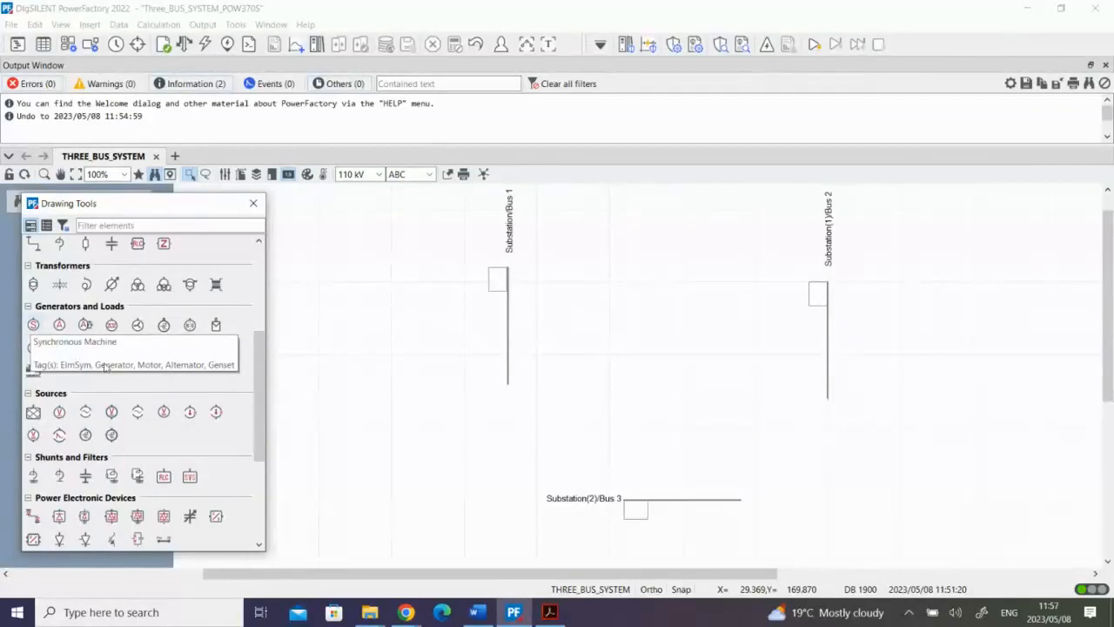
left_click(549, 612)
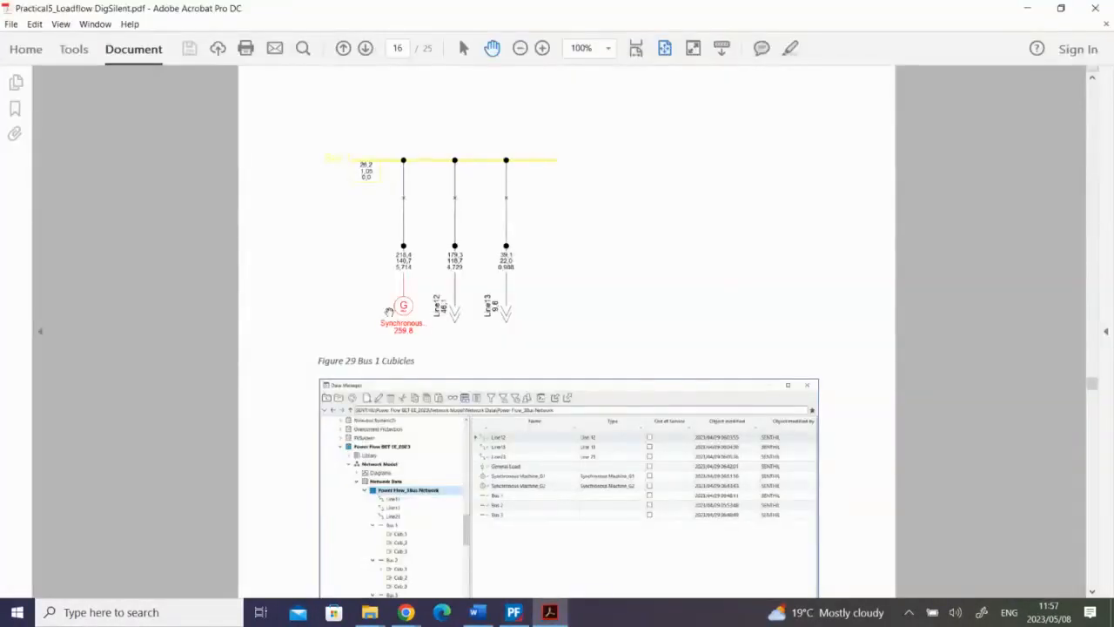
left_click(477, 612)
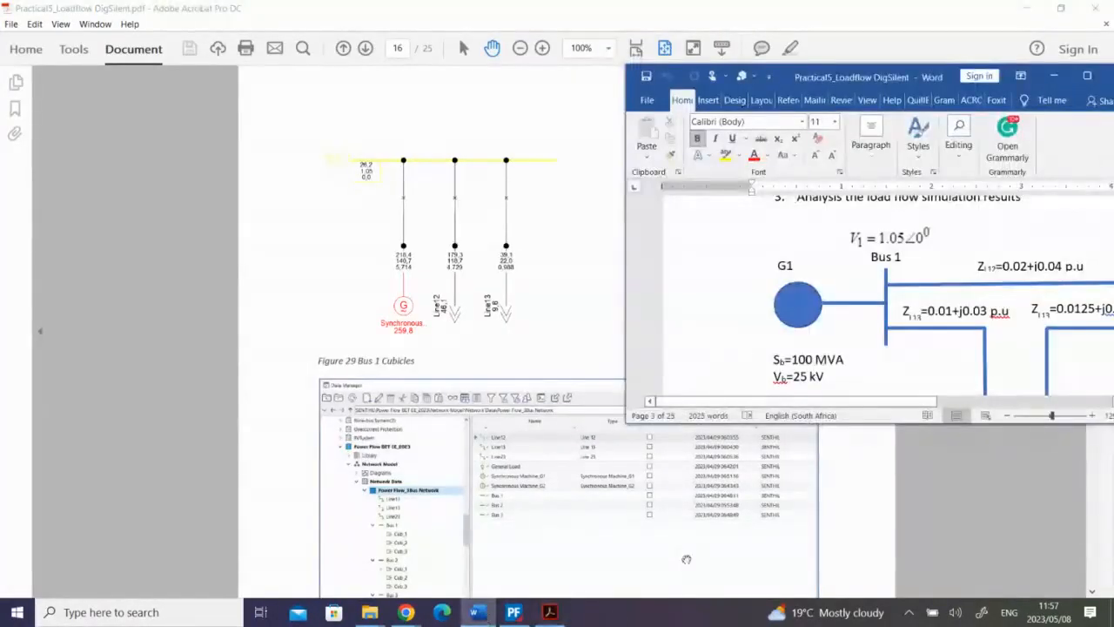
left_click(548, 613)
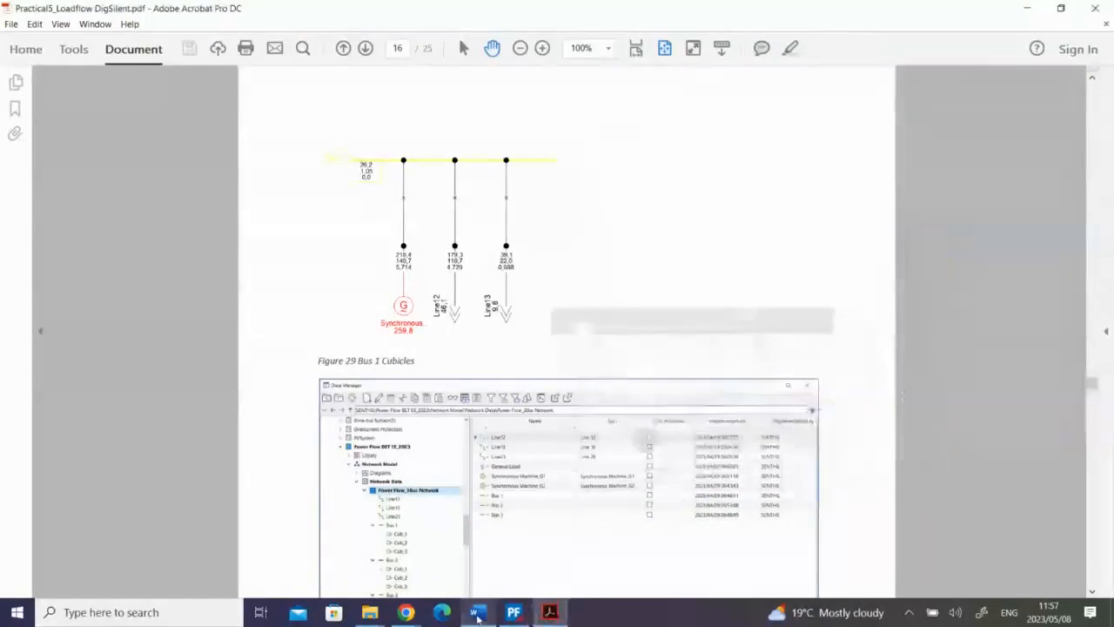
left_click(513, 614)
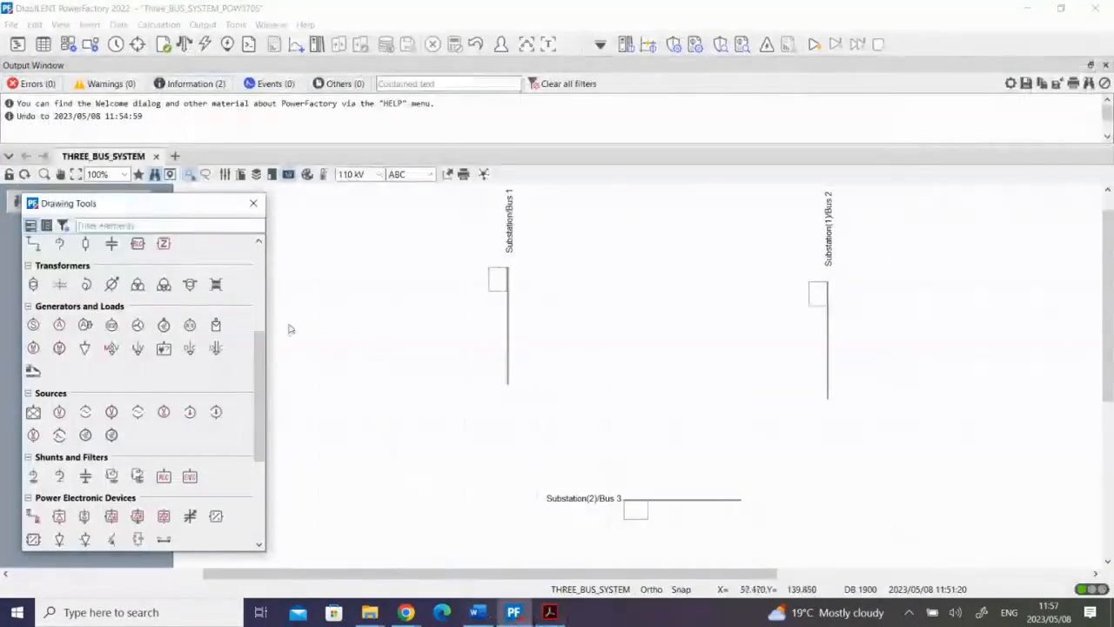
left_click(33, 325)
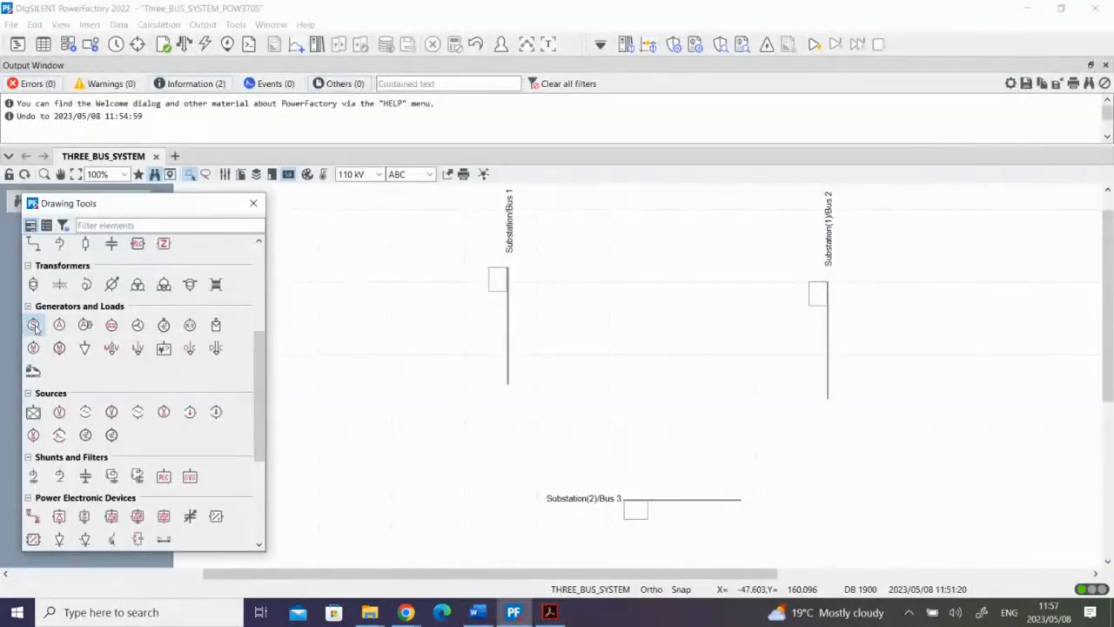
left_click(508, 323)
left_click(511, 328)
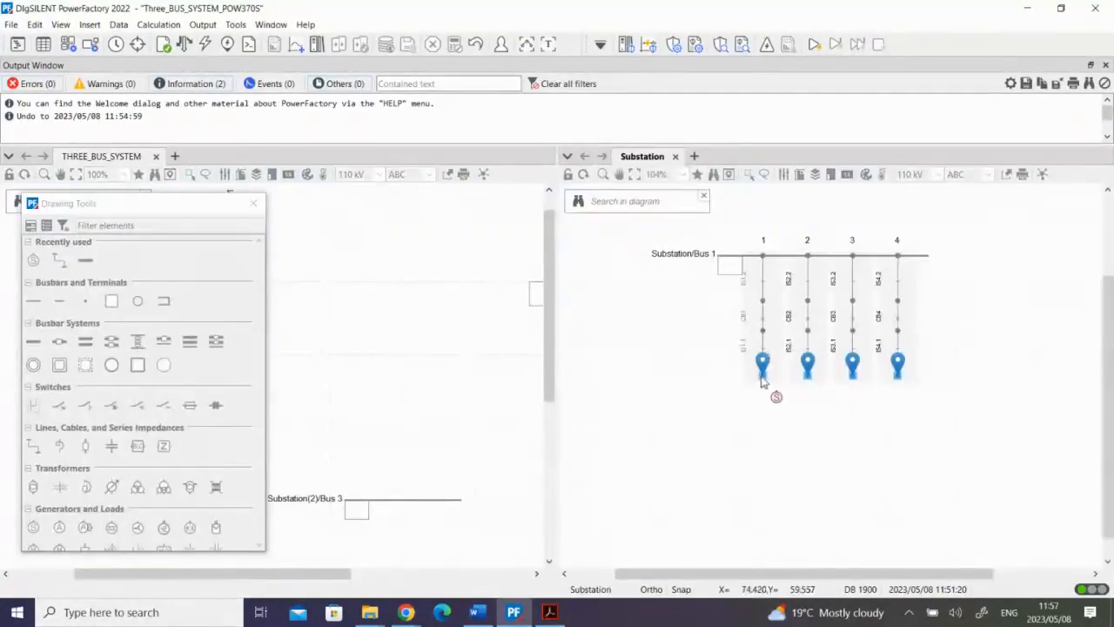
key("Escape")
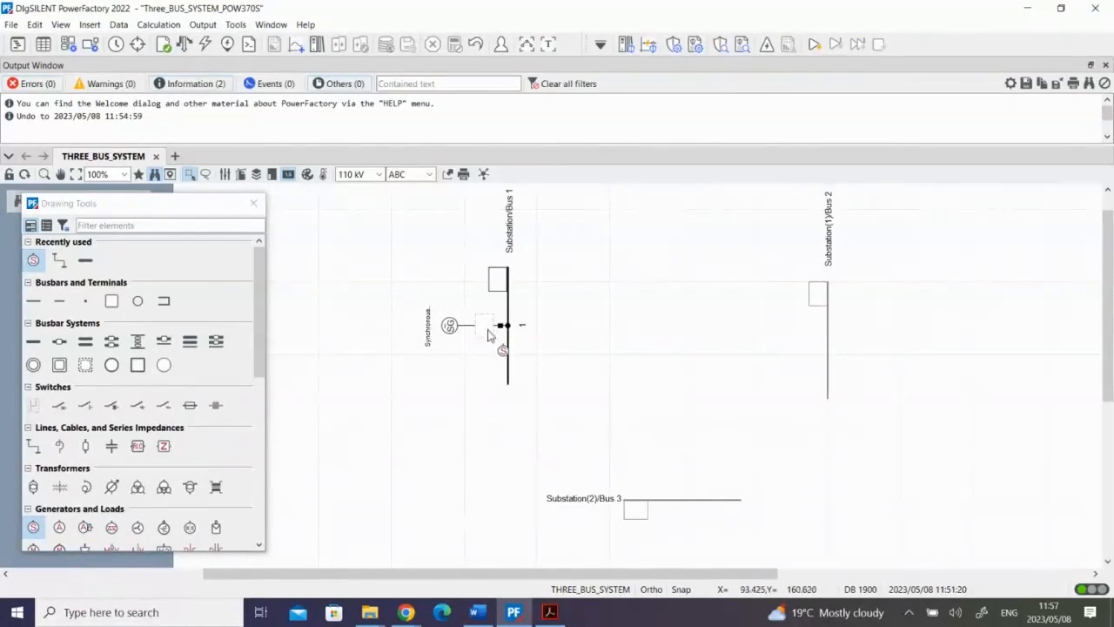
Connect a second synchronous machine to bay 1 of Bus 3 and finish placing machines.
left_click(683, 508)
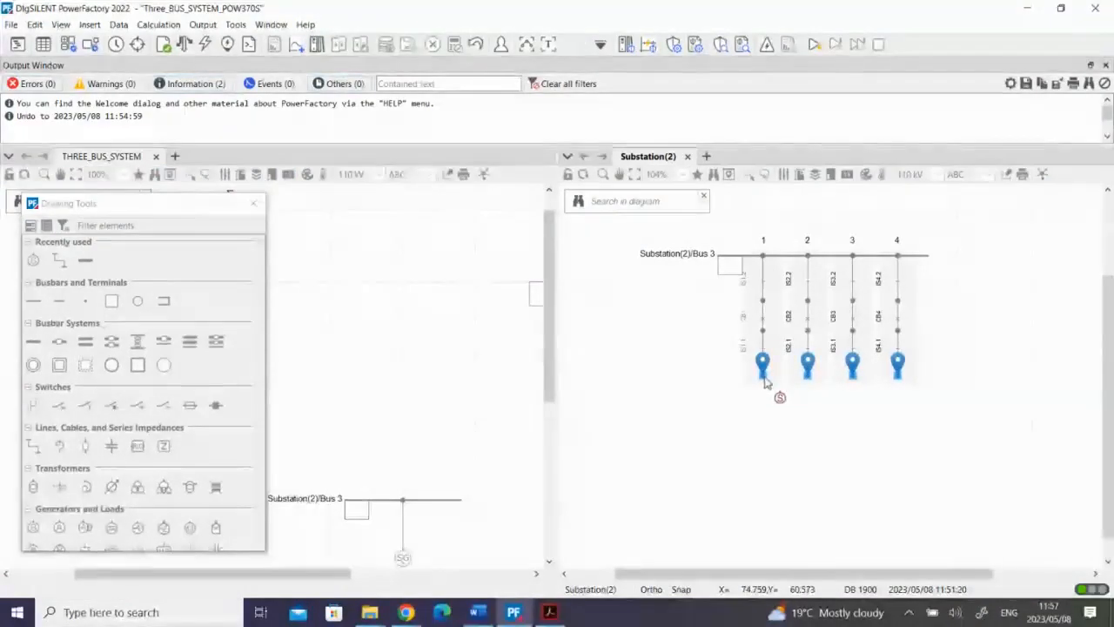
left_click(764, 381)
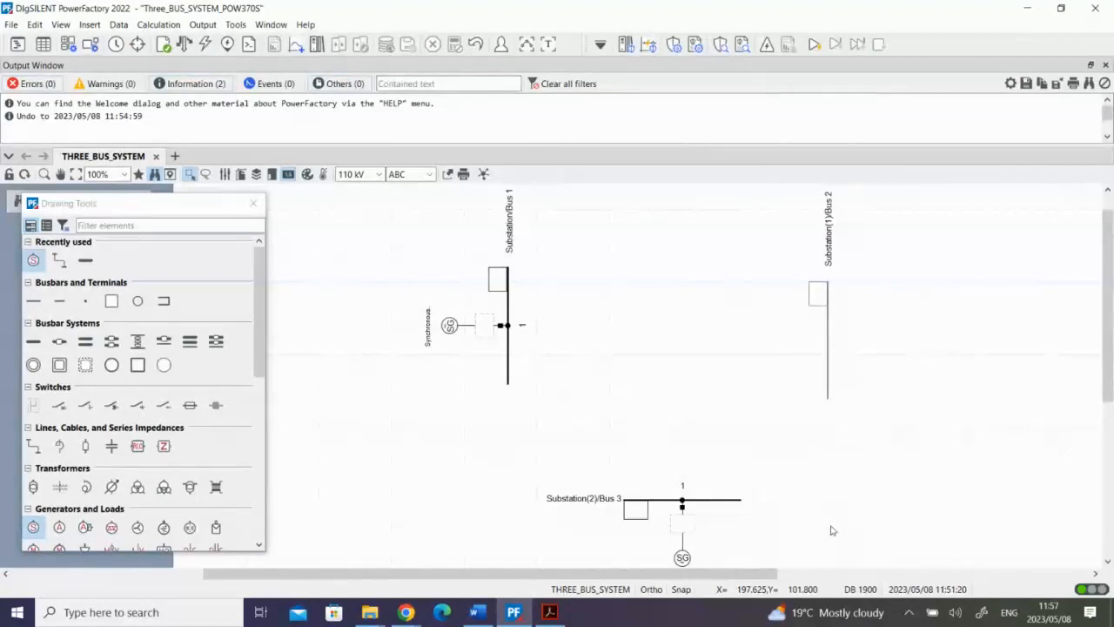
key("Escape")
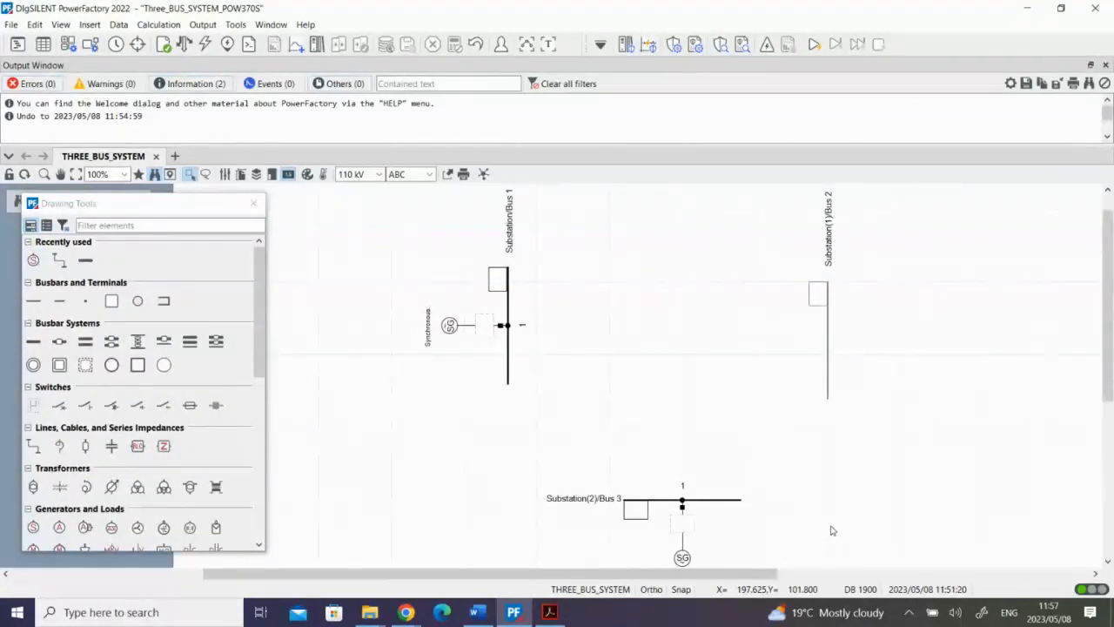
Connect a general load to bay 1 of the Bus 2 busbar.
left_click(258, 325)
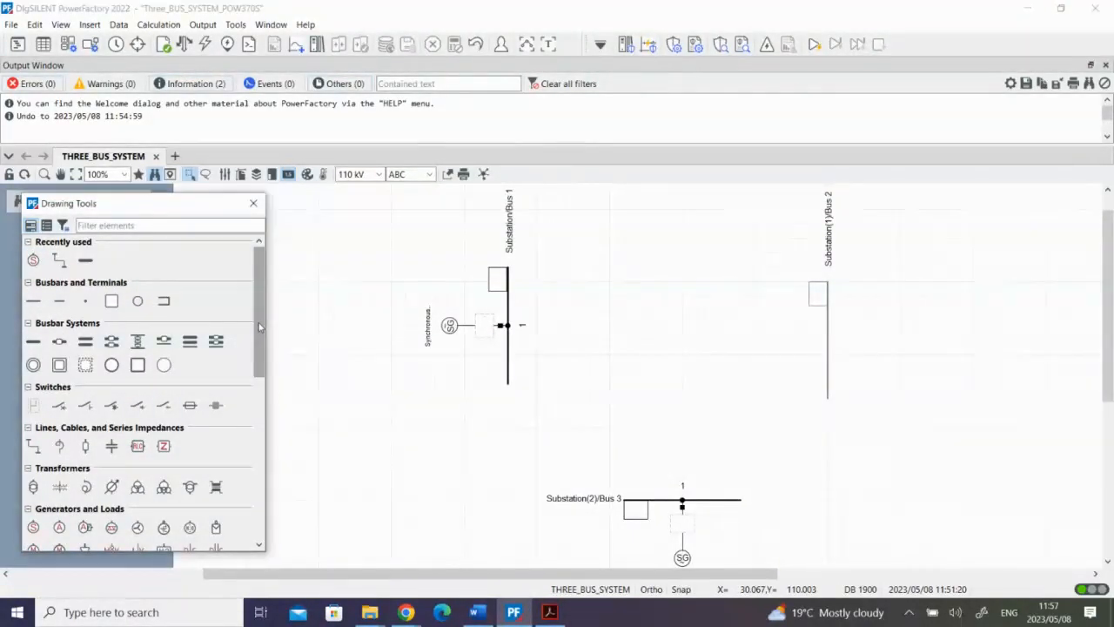
mouse_move(259, 326)
left_mouse_down()
mouse_move(292, 503)
mouse_move(308, 331)
mouse_move(312, 389)
left_mouse_up()
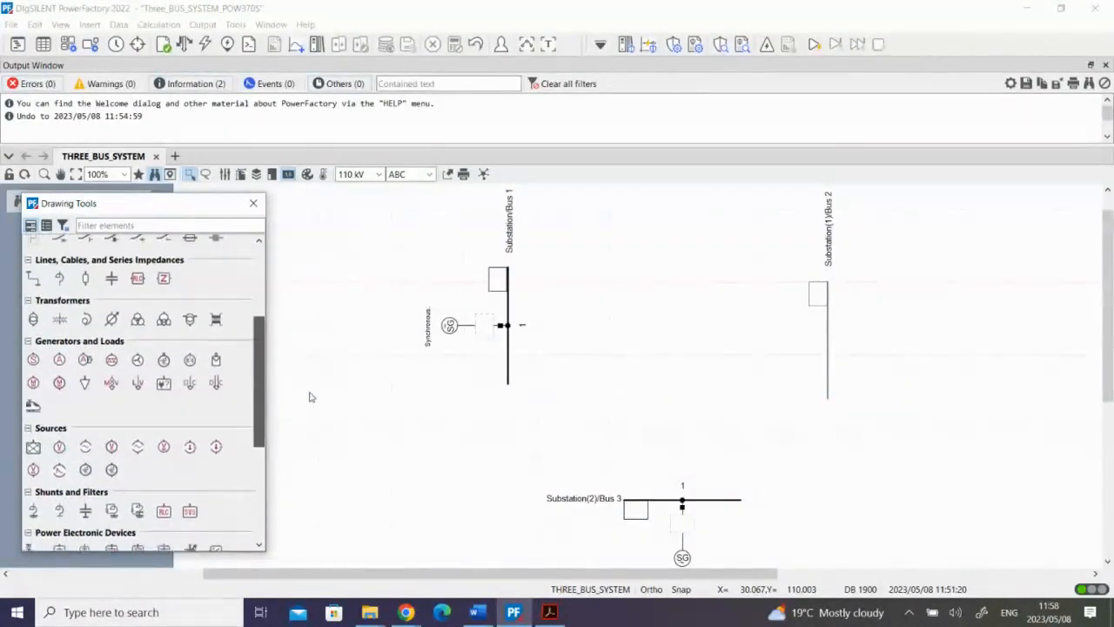
scroll(312, 432, "down", 5)
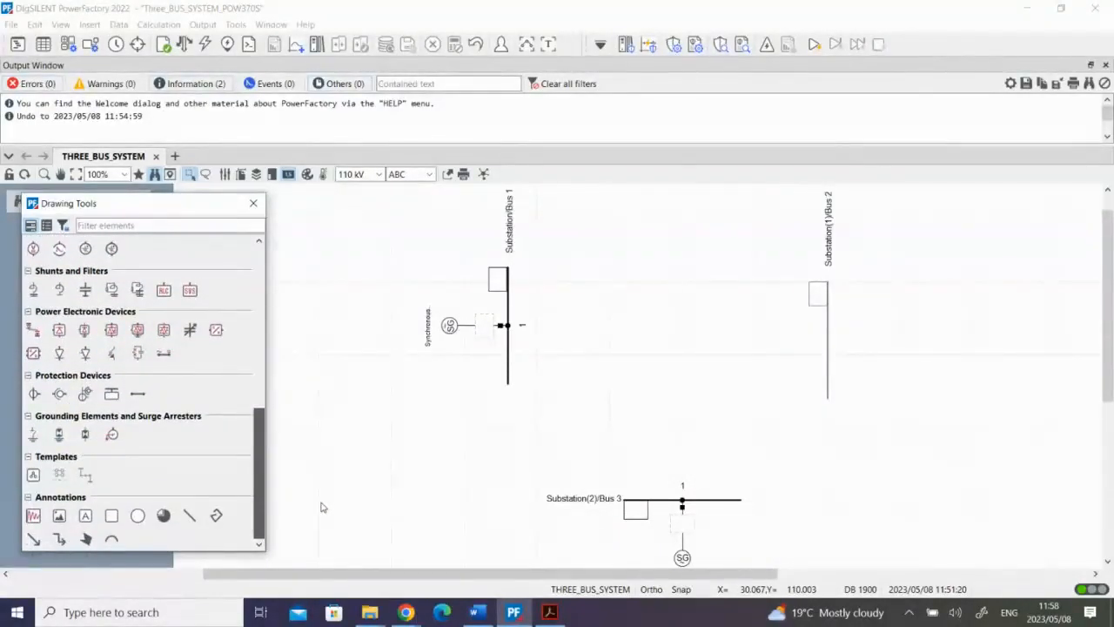
scroll(322, 479, "up", 2)
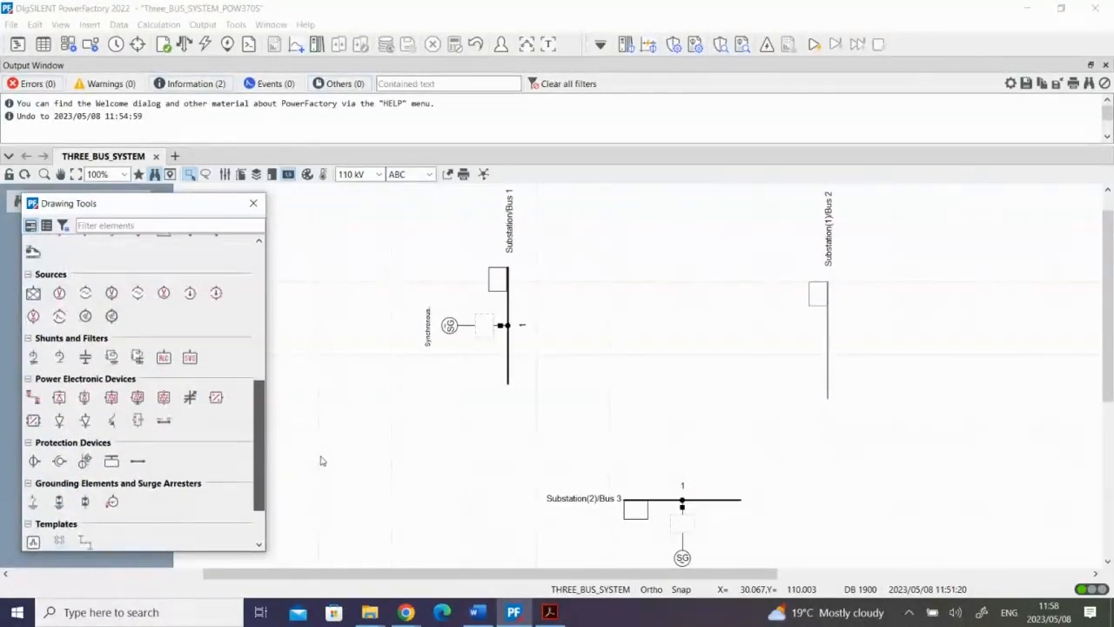
scroll(319, 446, "up", 2)
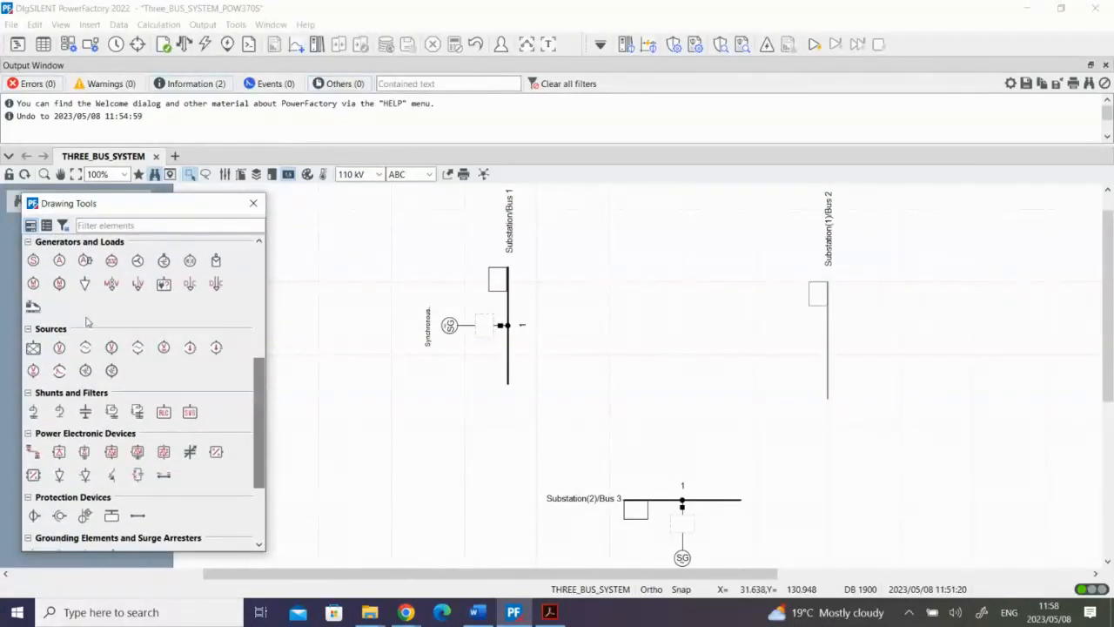
left_click(84, 283)
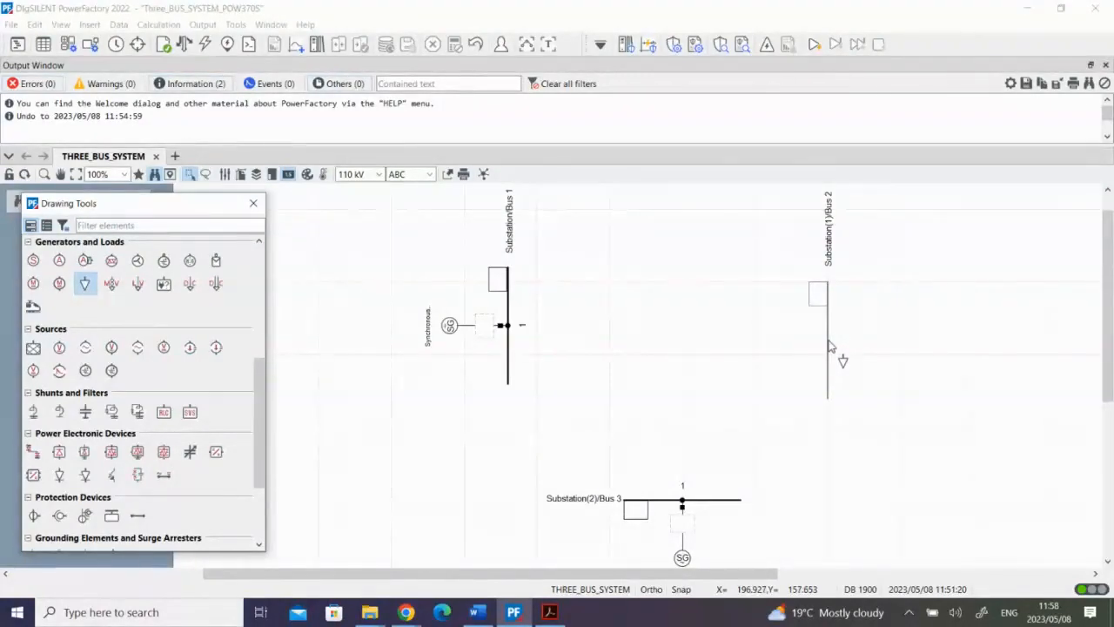
left_click(830, 347)
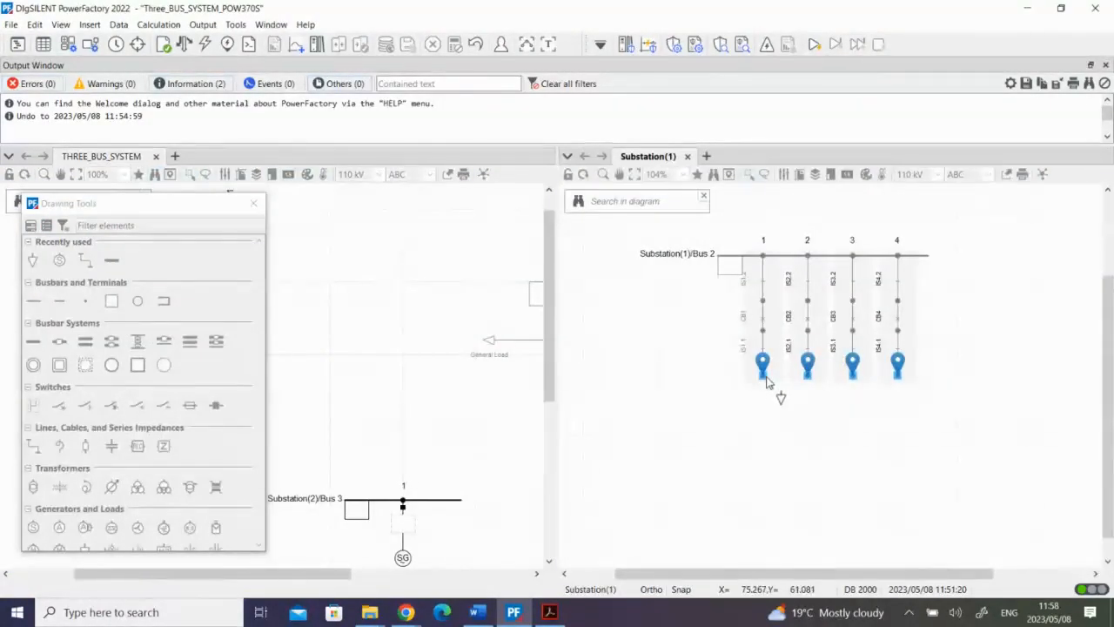
left_click(764, 376)
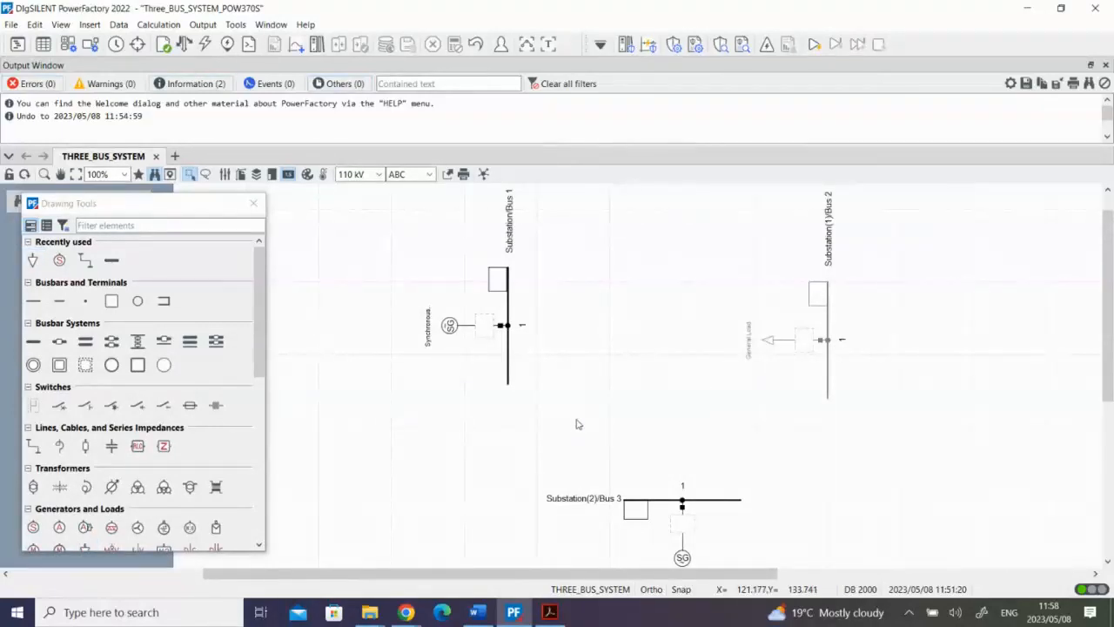
Flip the general load at its node so that it sits on the opposite side of the Bus 2 busbar.
left_click(783, 342)
right_click(783, 345)
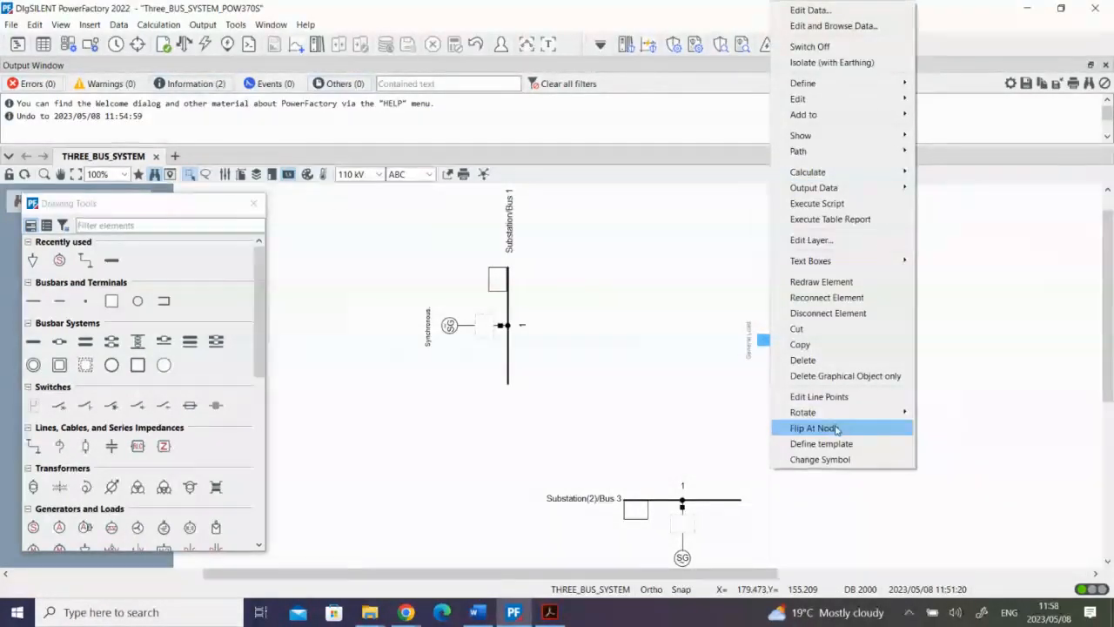
left_click(836, 428)
left_click(941, 428)
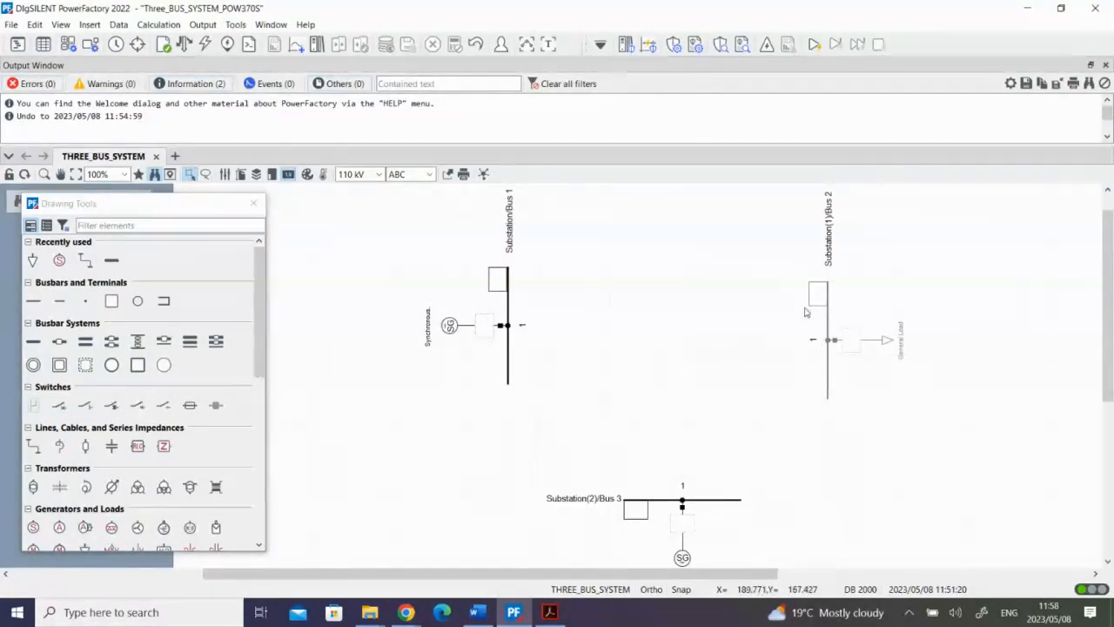
Draw a line connecting bay 2 of Bus 1 to bay 2 of Bus 2.
left_click(33, 446)
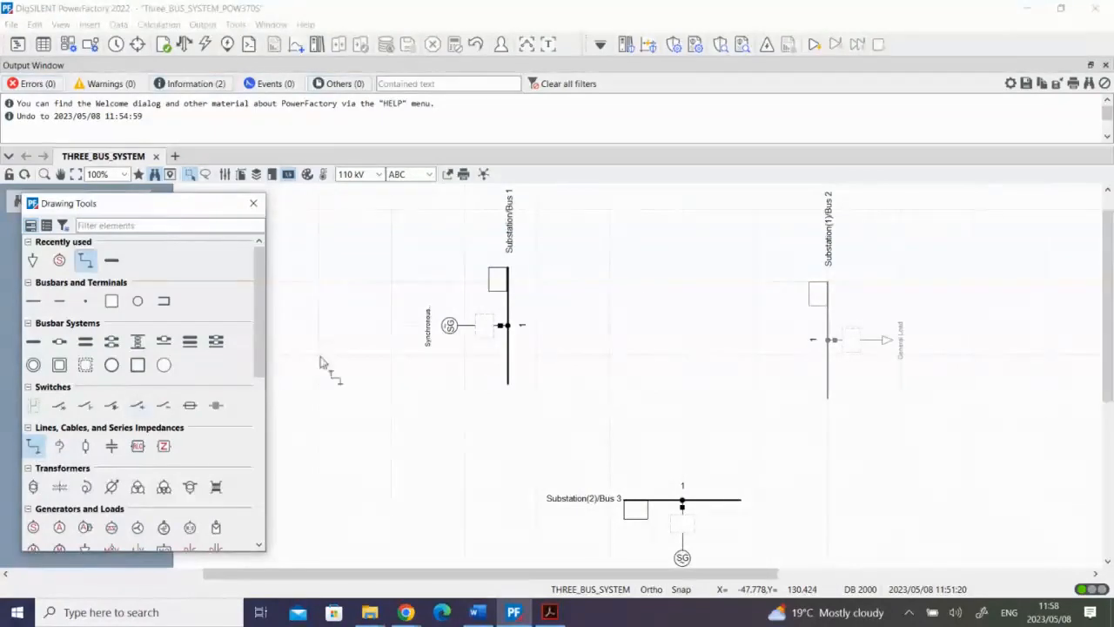
left_click(508, 303)
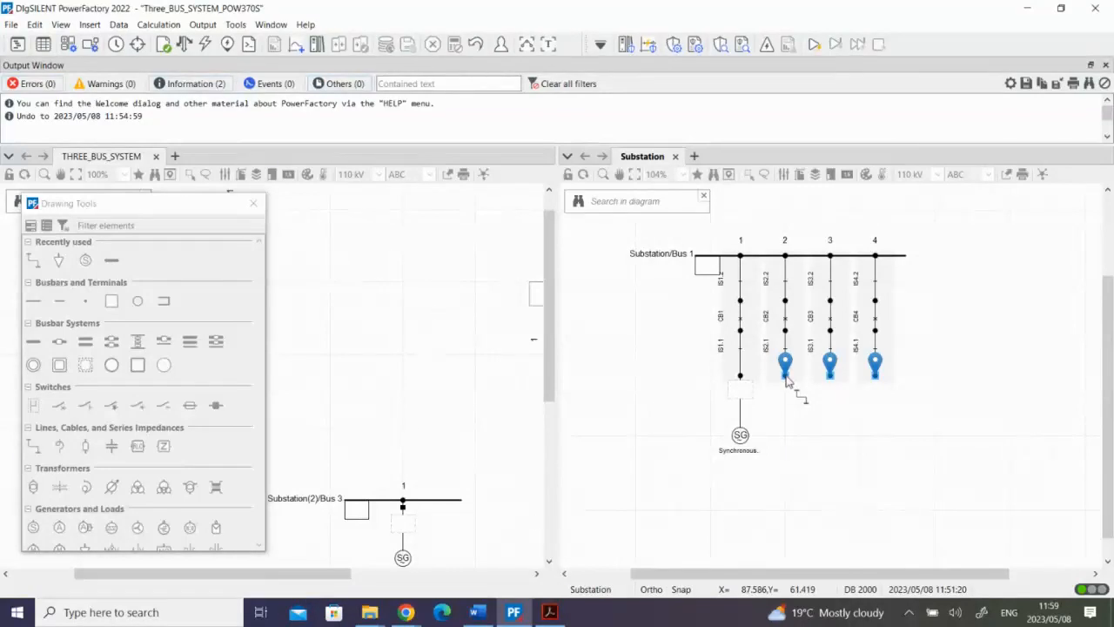
left_click(787, 376)
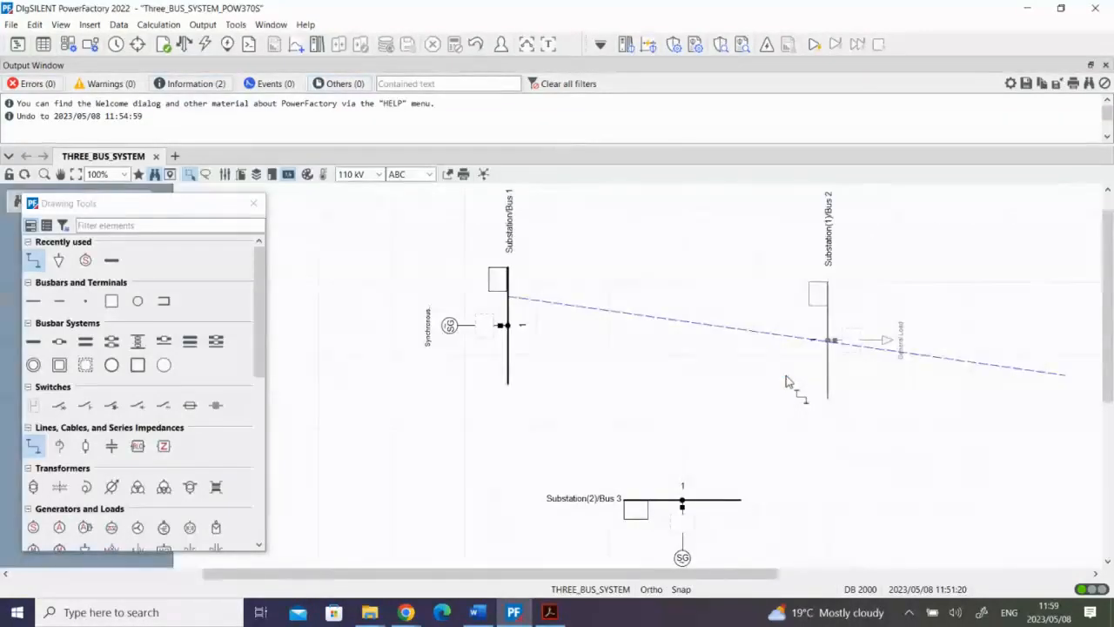
left_click(830, 301)
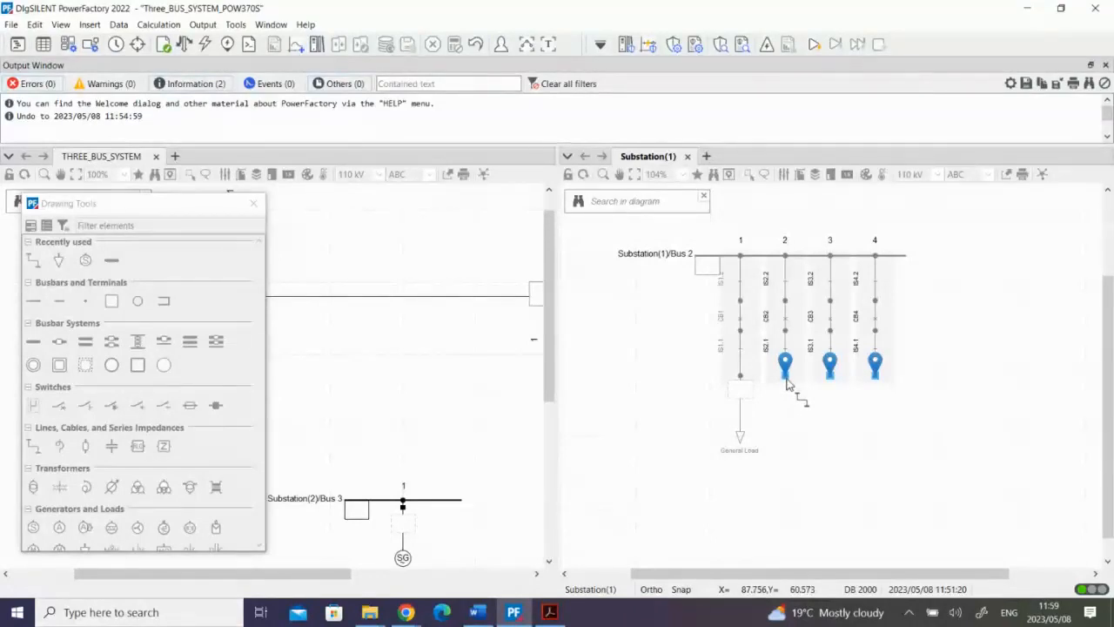
left_click(786, 381)
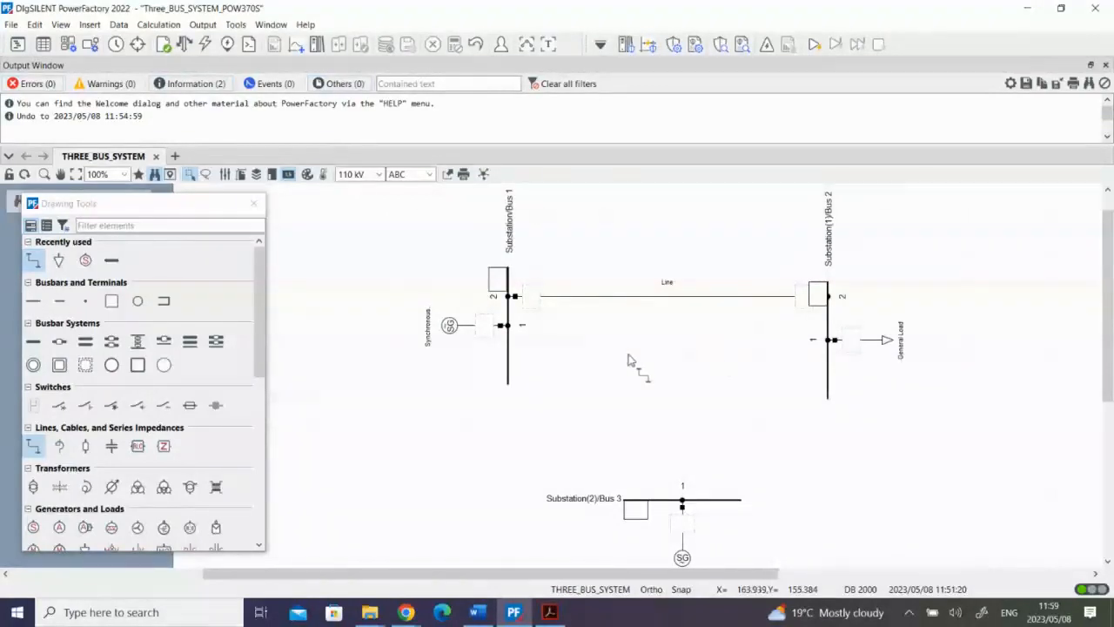
Connect bay 3 of Bus 1 to bay 2 of Bus 3 with a line that has one right-angle bend.
double_click(509, 362)
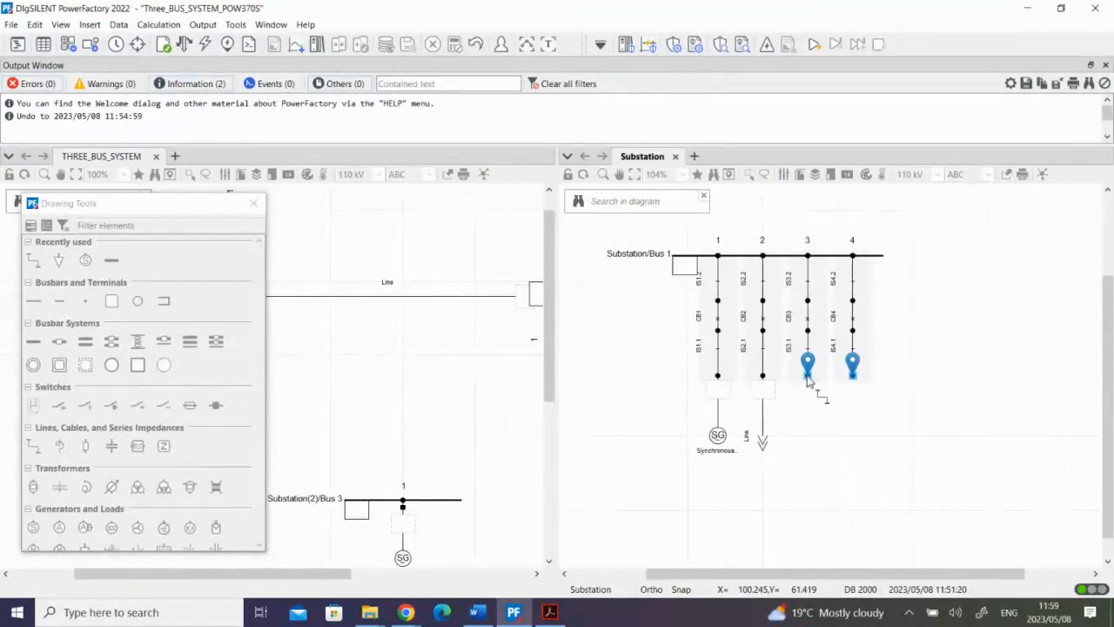
left_click(808, 374)
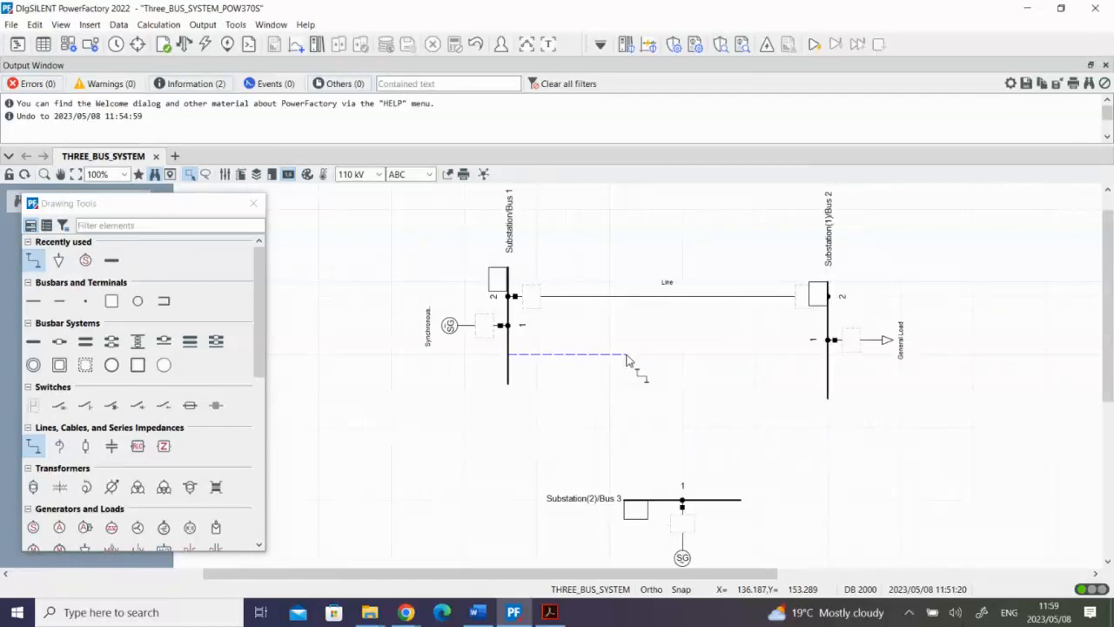
key("Escape")
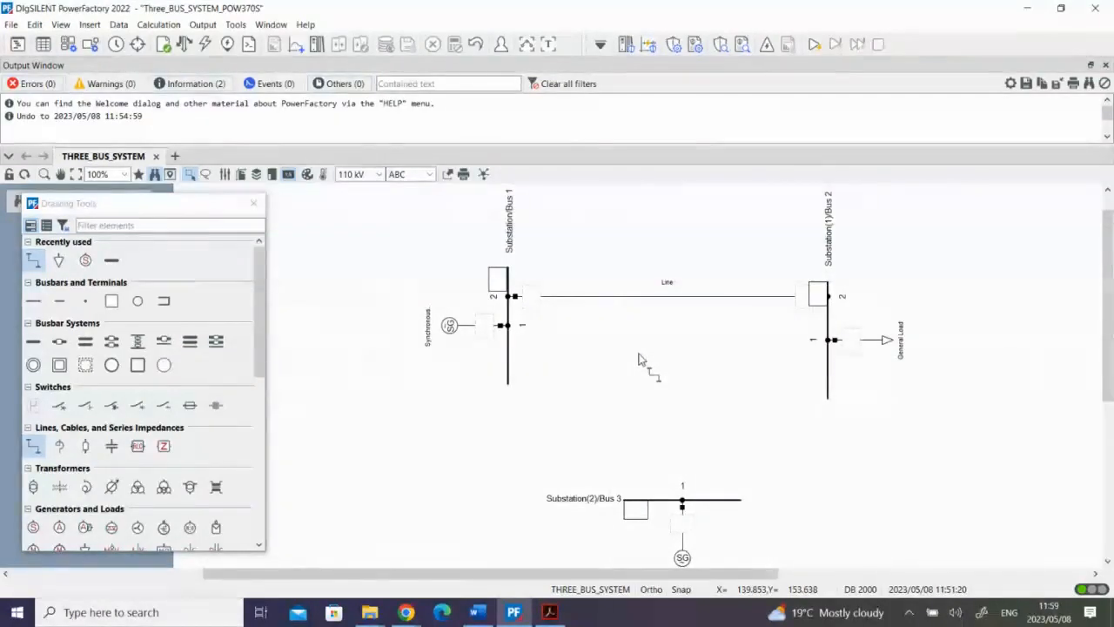
left_click(639, 353)
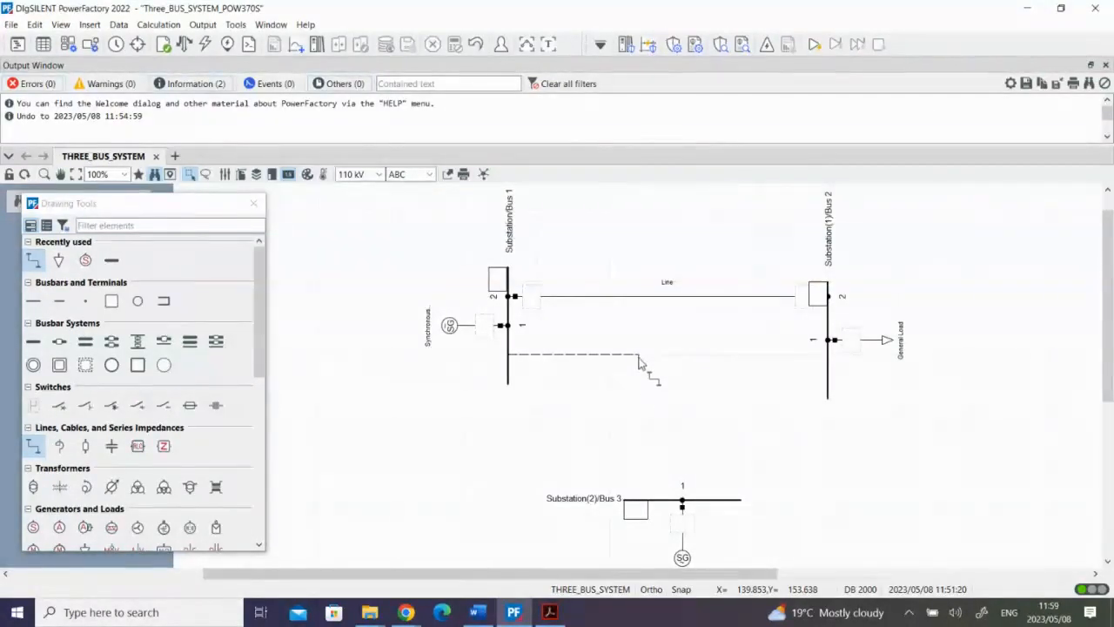
left_click(640, 501)
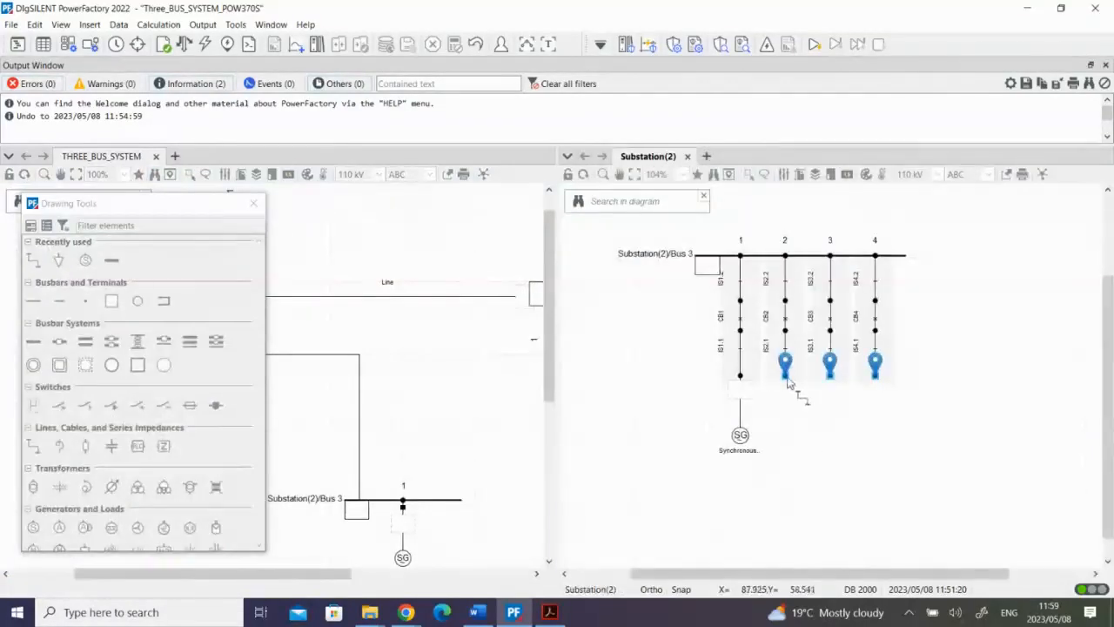
left_click(786, 370)
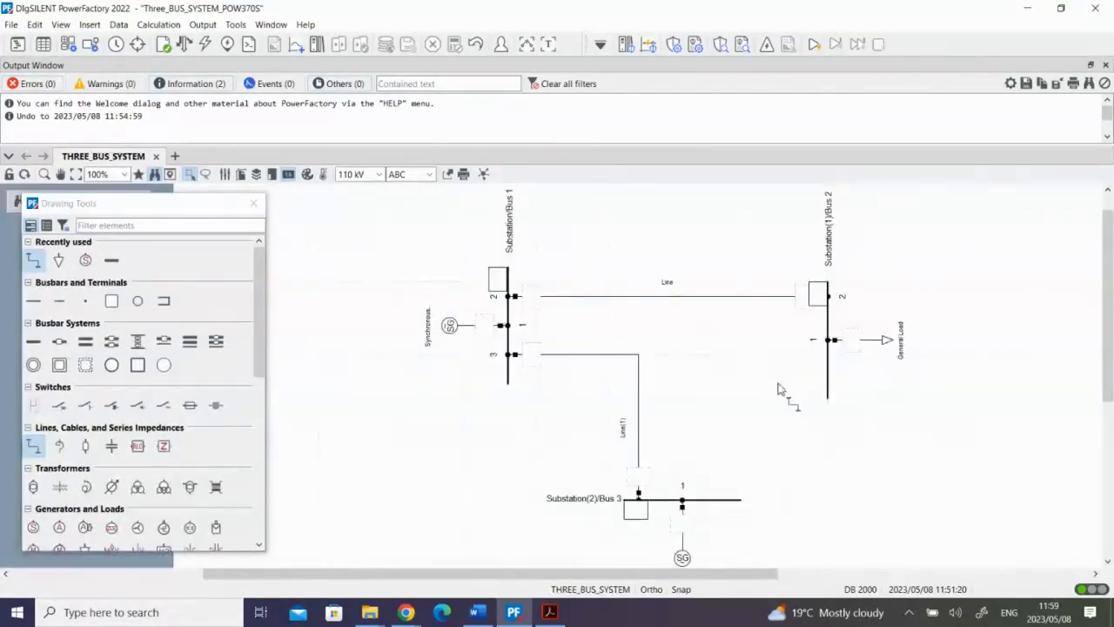
Connect bay 3 of Bus 2 to bay 3 of Bus 3 with a right-angled line and finish placing lines.
left_click(828, 360)
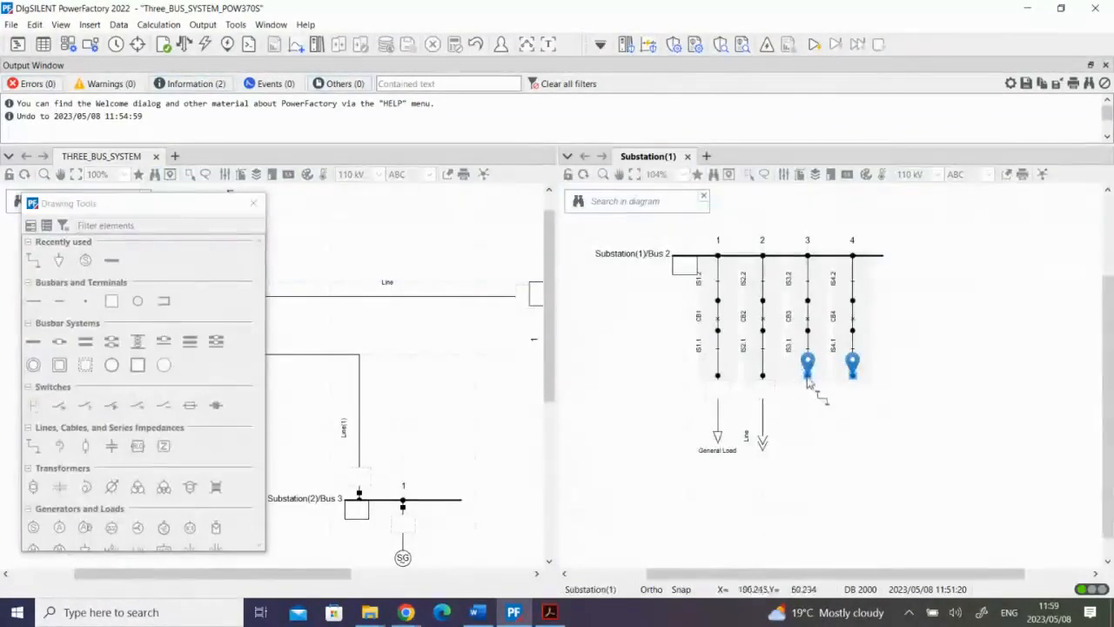
left_click(808, 377)
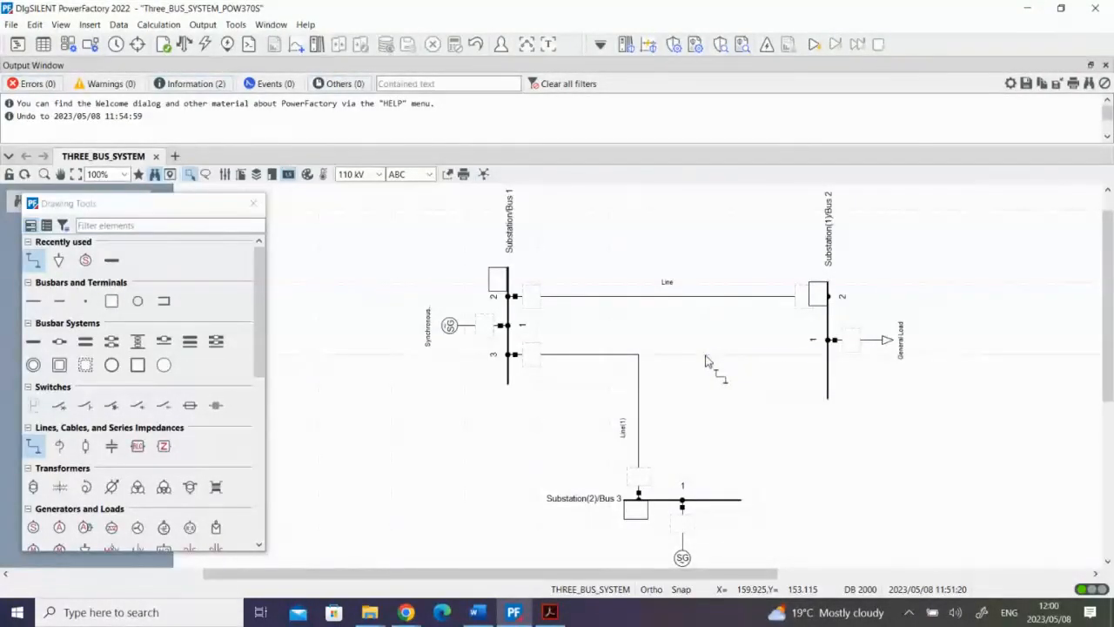
left_click(714, 502)
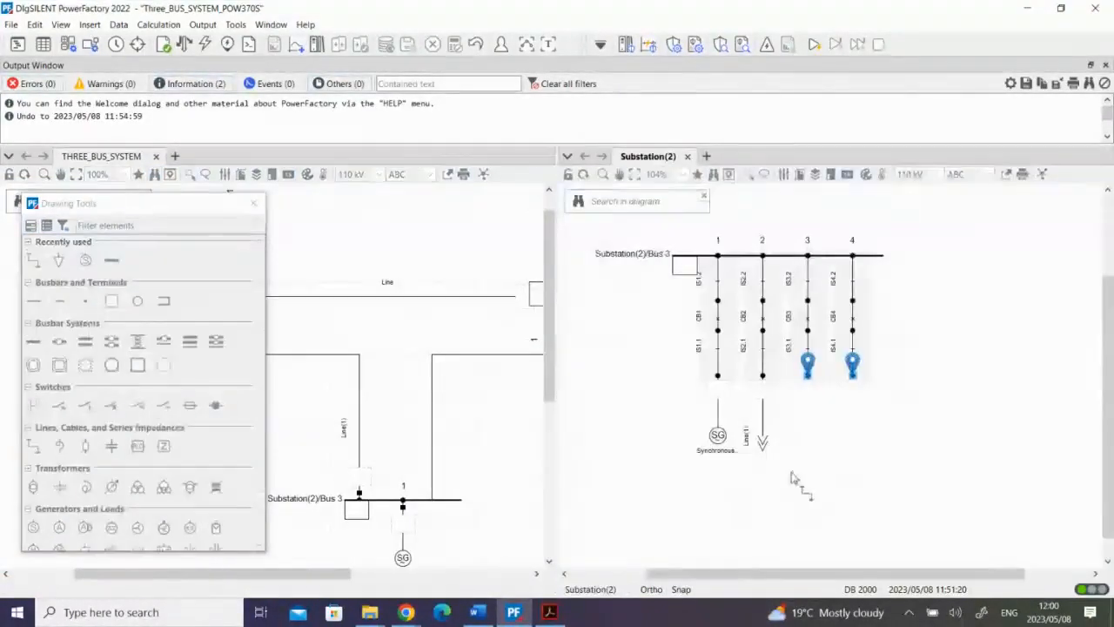
left_click(808, 383)
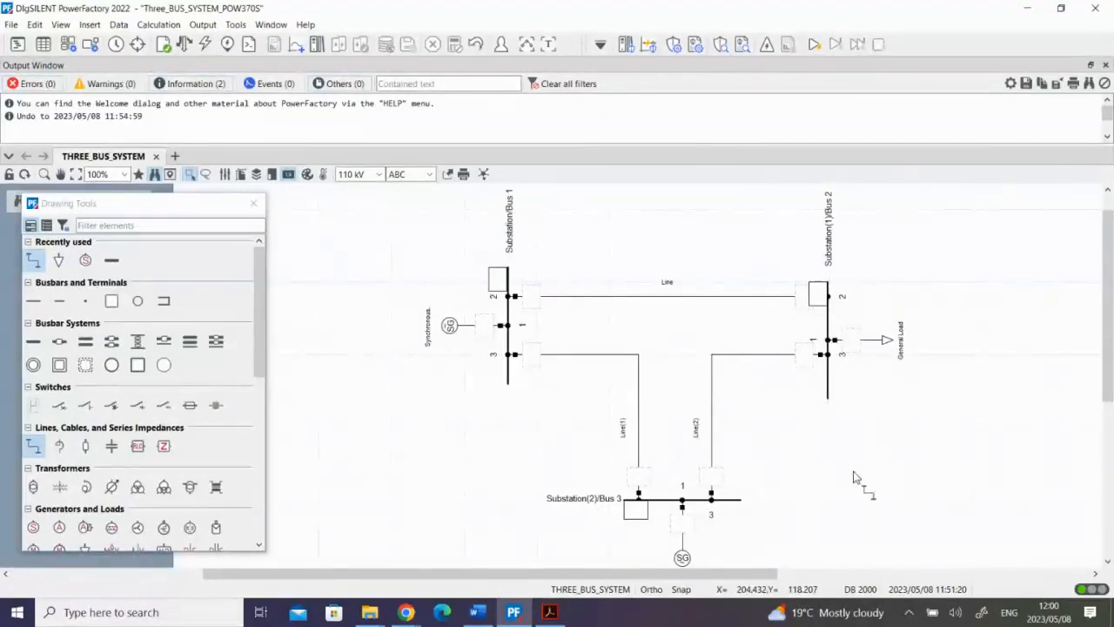
key("Escape")
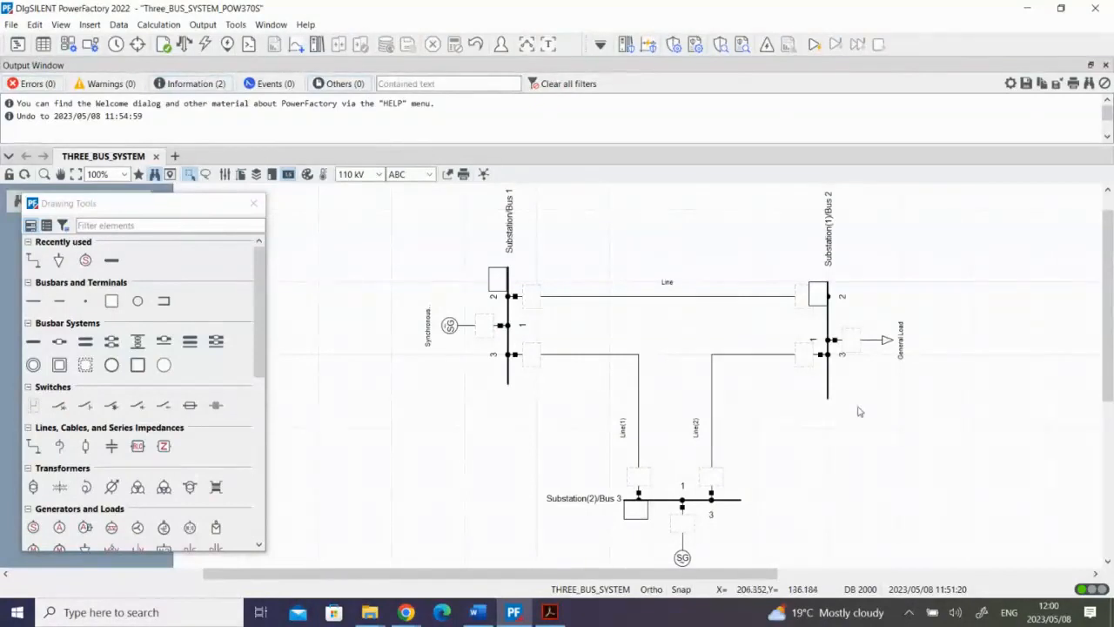
Lengthen the Bus 2 busbar upwards so its upper end extends past the Bus 1 to Bus 2 line connection.
left_click(828, 300)
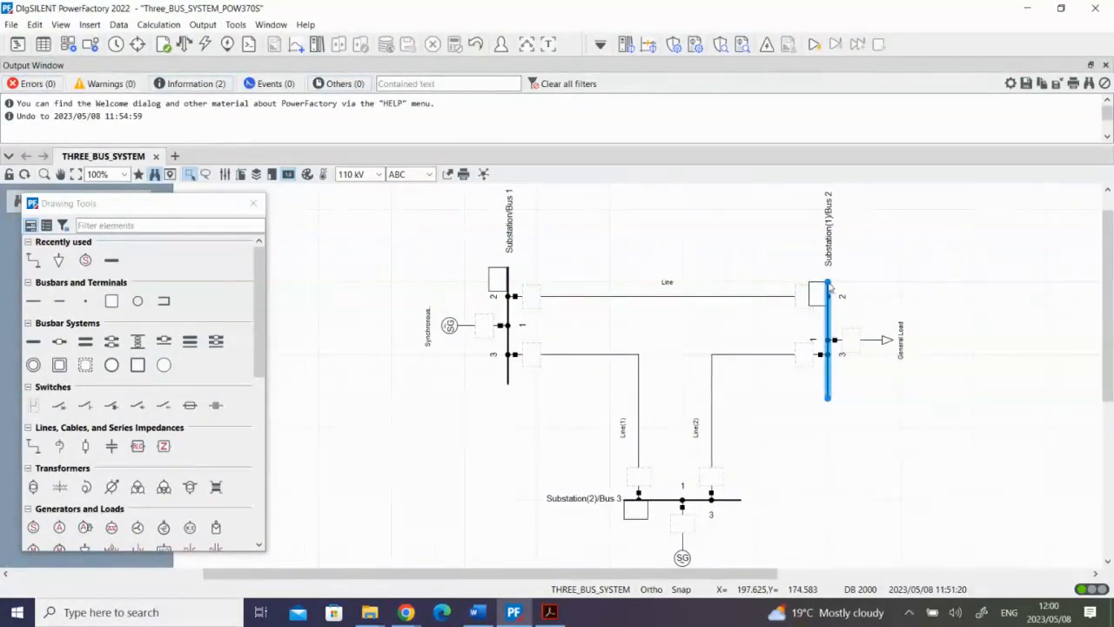
left_click_drag(830, 283, 825, 257)
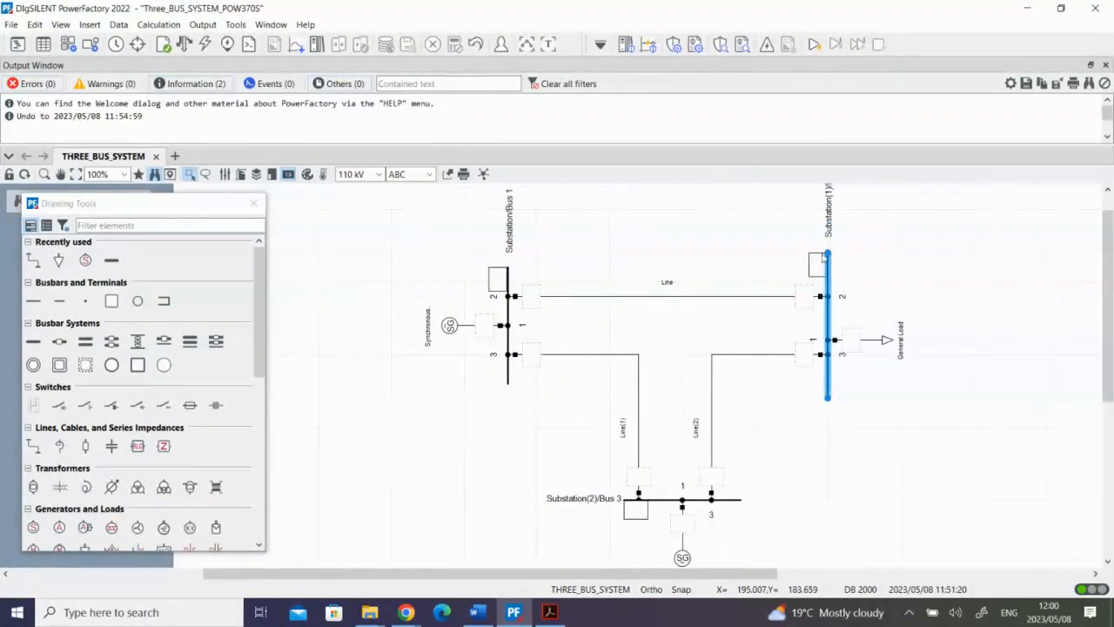
left_click(885, 270)
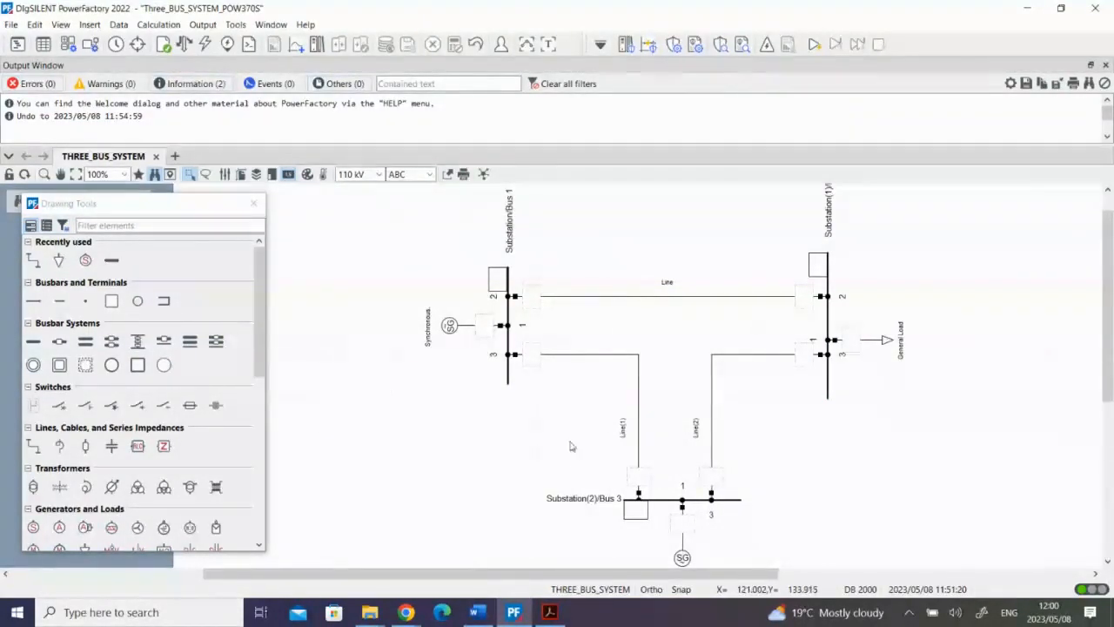
Open the data of the Bus 1 synchronous machine, then switch to Acrobat and find Step 4: Data configuration in the practical guide.
double_click(450, 327)
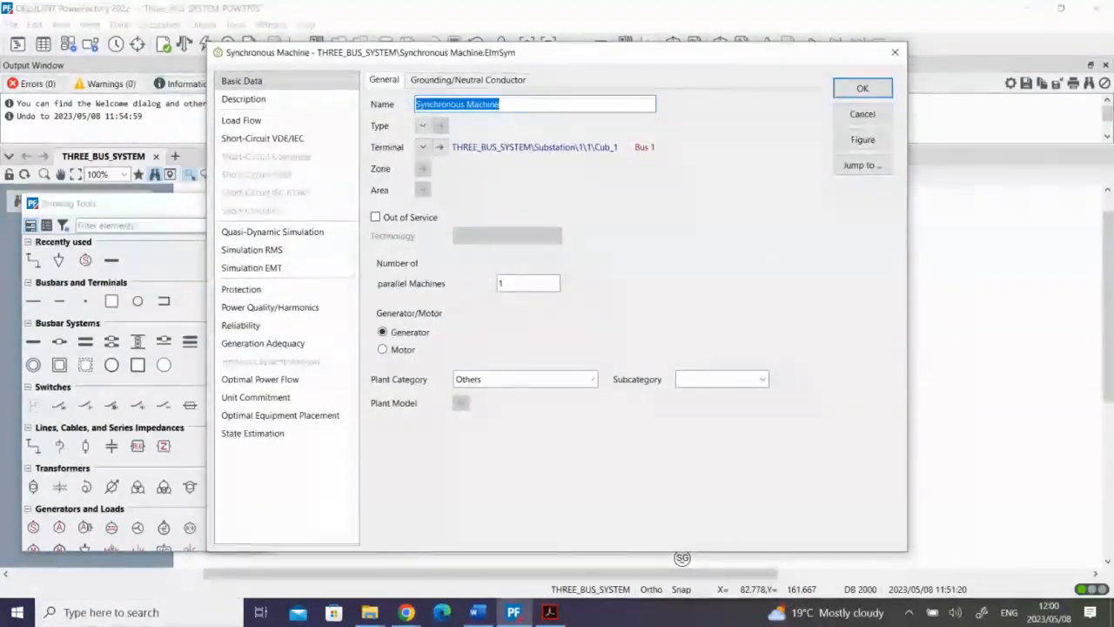
left_click(549, 612)
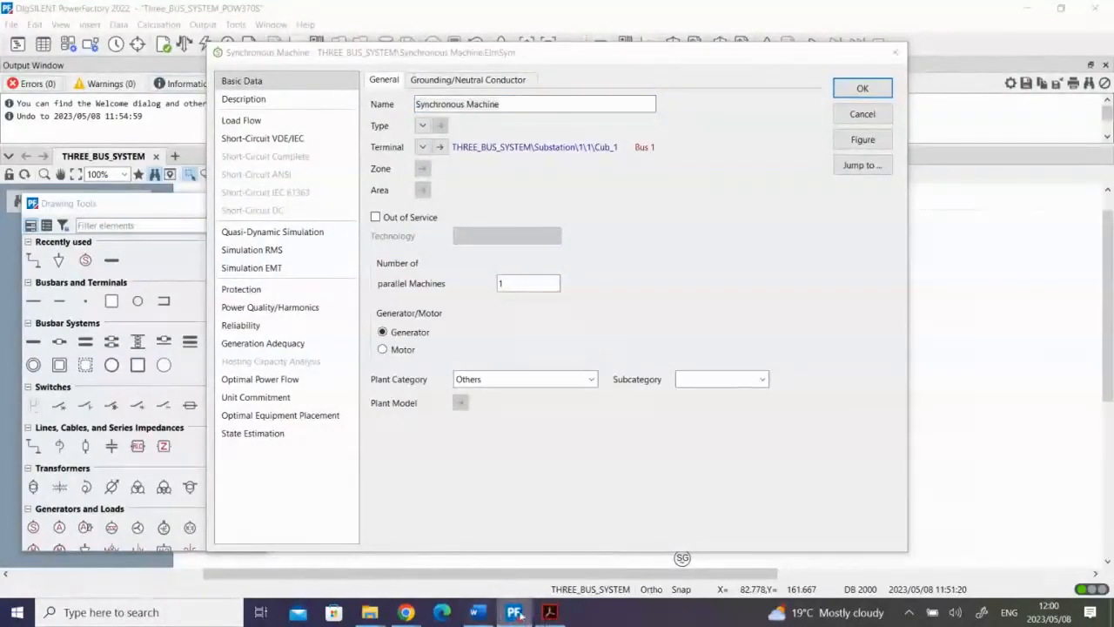
scroll(608, 543, "up", 8)
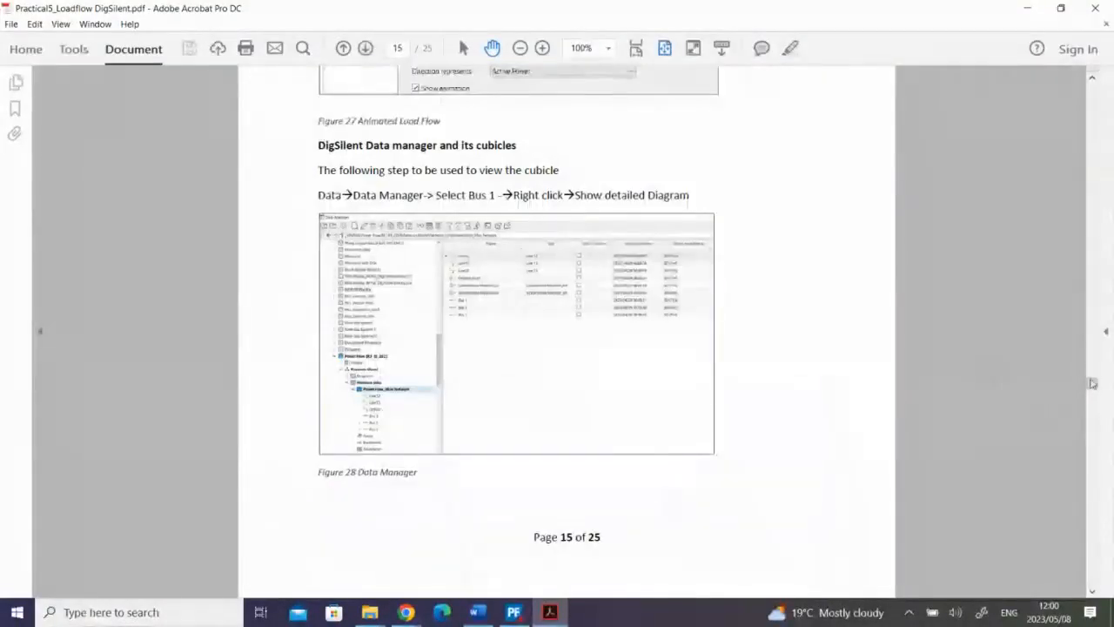
left_click_drag(1094, 384, 1043, 98)
scroll(507, 428, "down", 10)
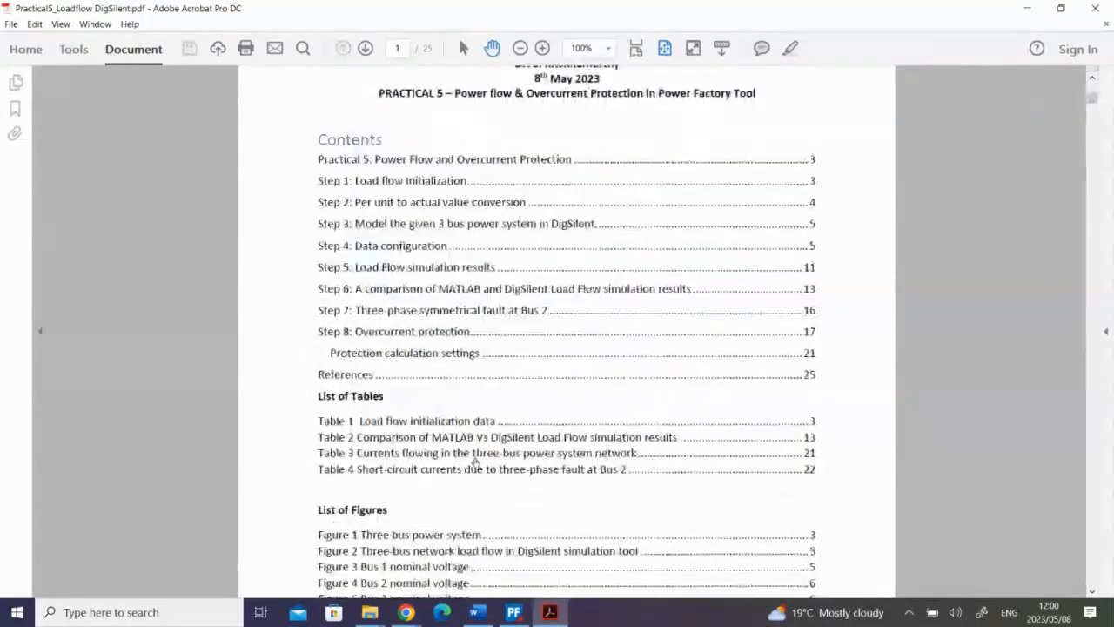
scroll(523, 510, "down", 15)
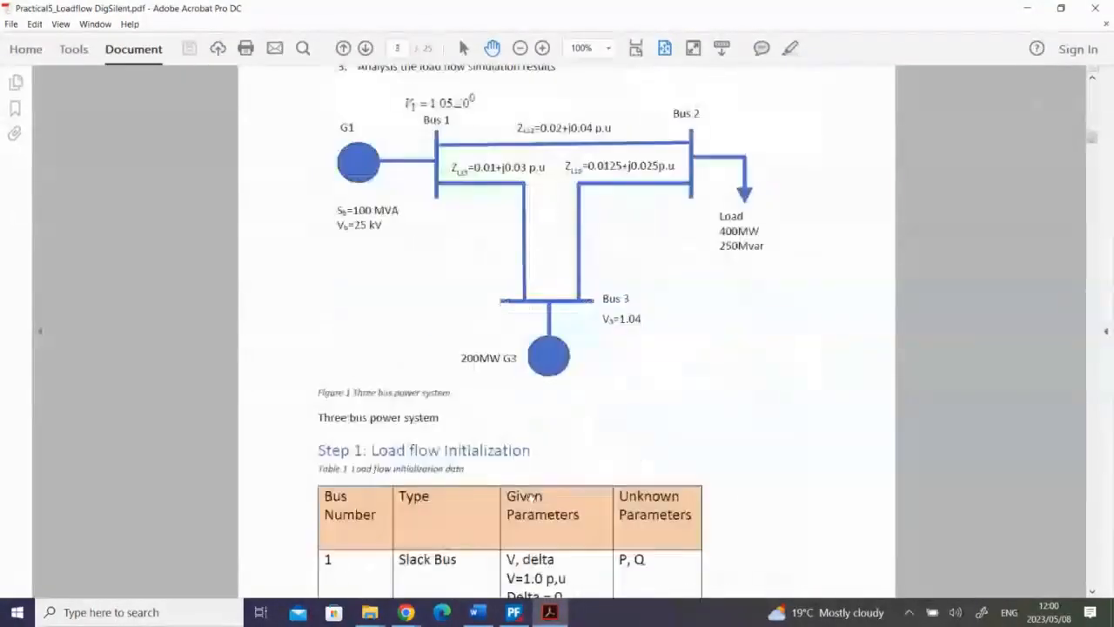
scroll(559, 494, "down", 10)
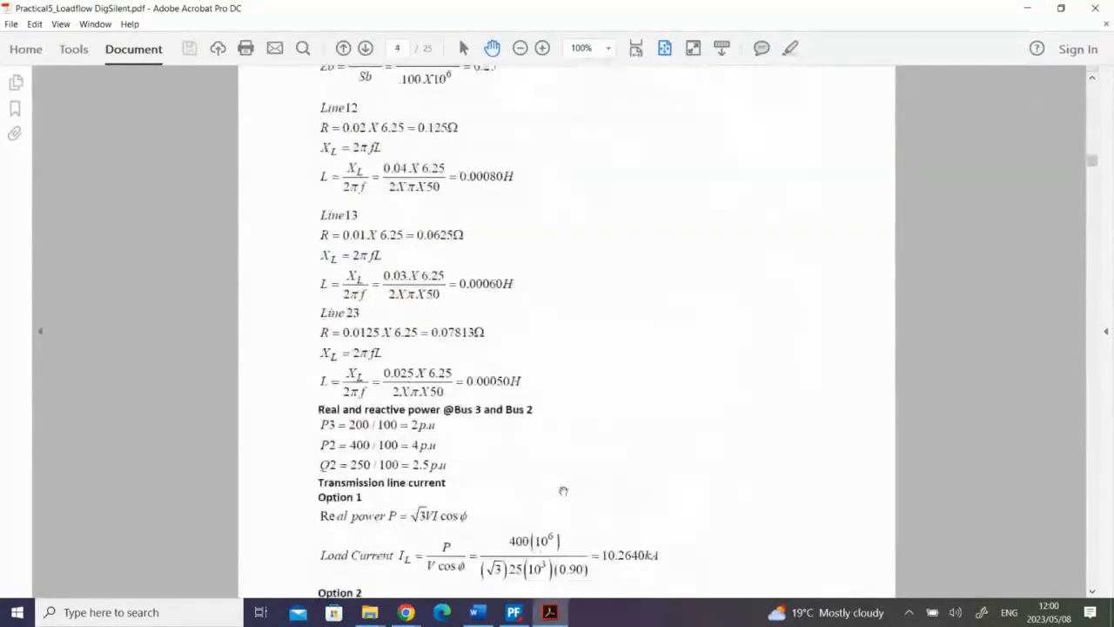
scroll(583, 502, "down", 2)
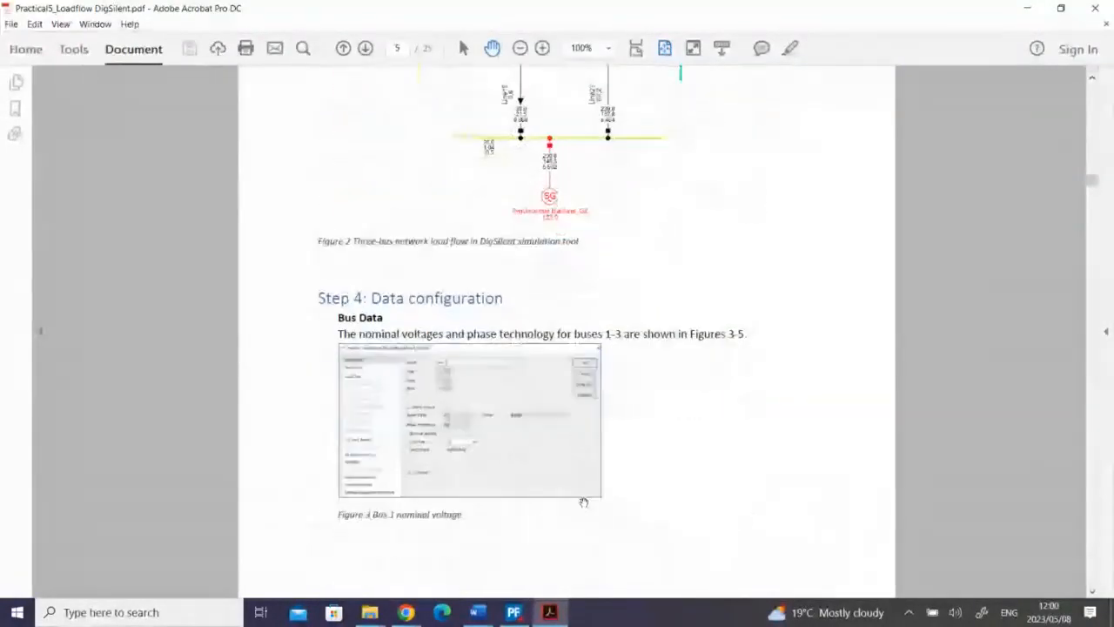
scroll(583, 503, "down", 2)
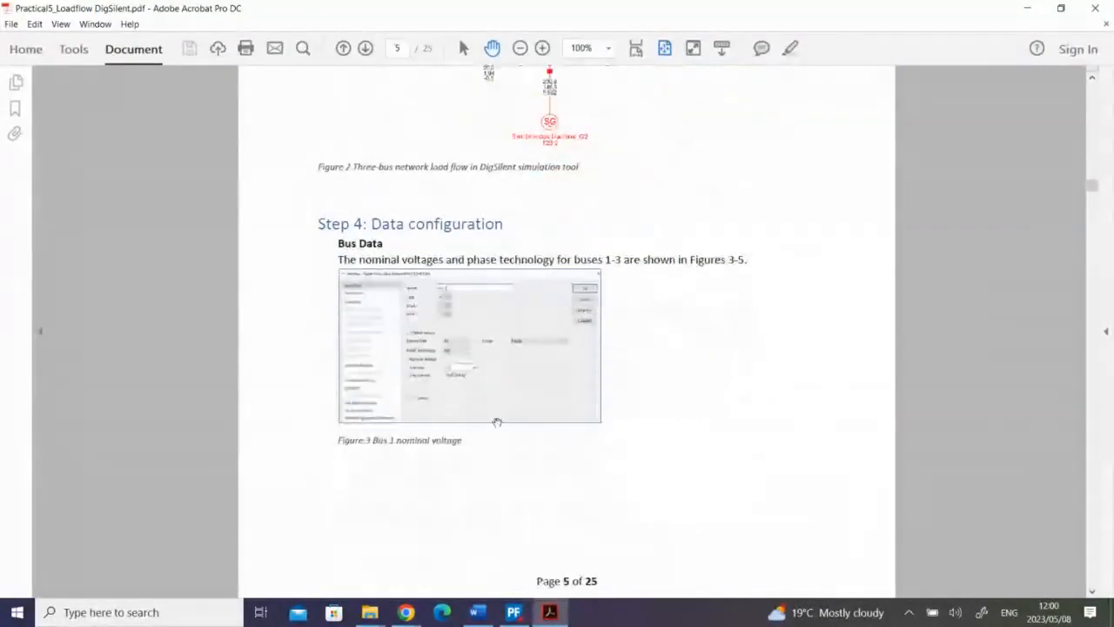
Enlarge the guide to 150% and examine the bus nominal voltage figures and the Generator 1 basic data.
left_click(614, 51)
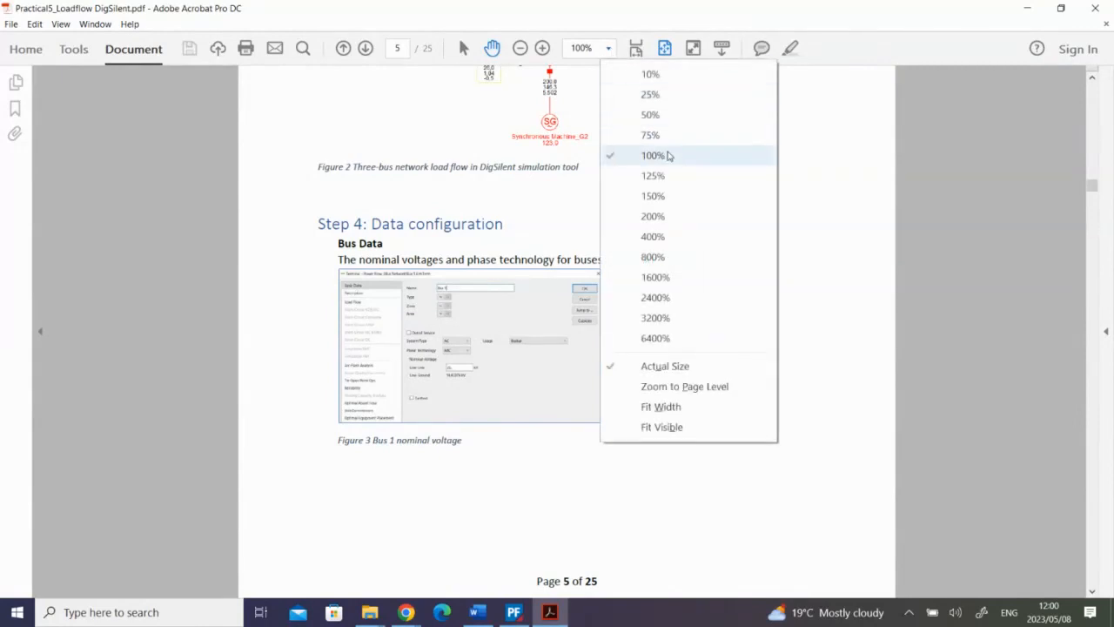
left_click(655, 196)
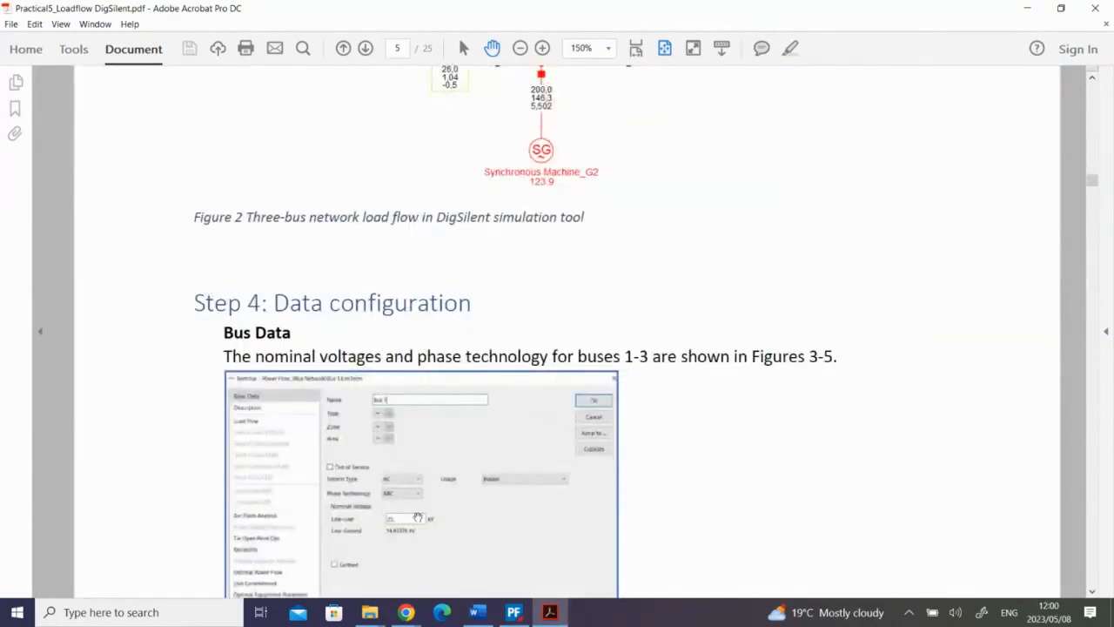
scroll(432, 524, "down", 4)
scroll(432, 524, "down", 14)
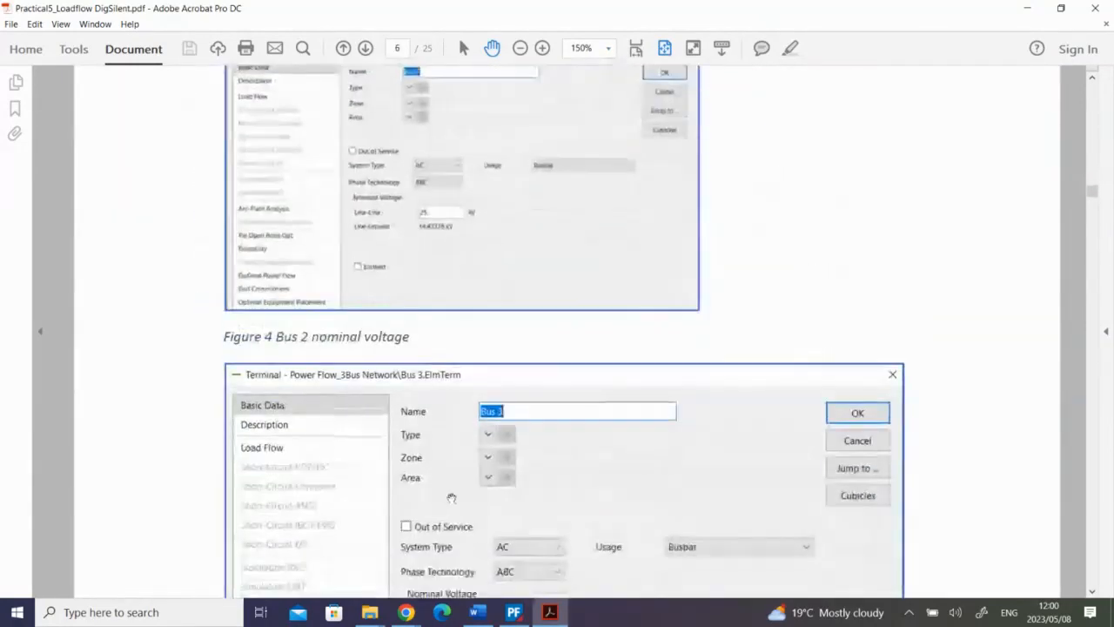
scroll(502, 529, "down", 12)
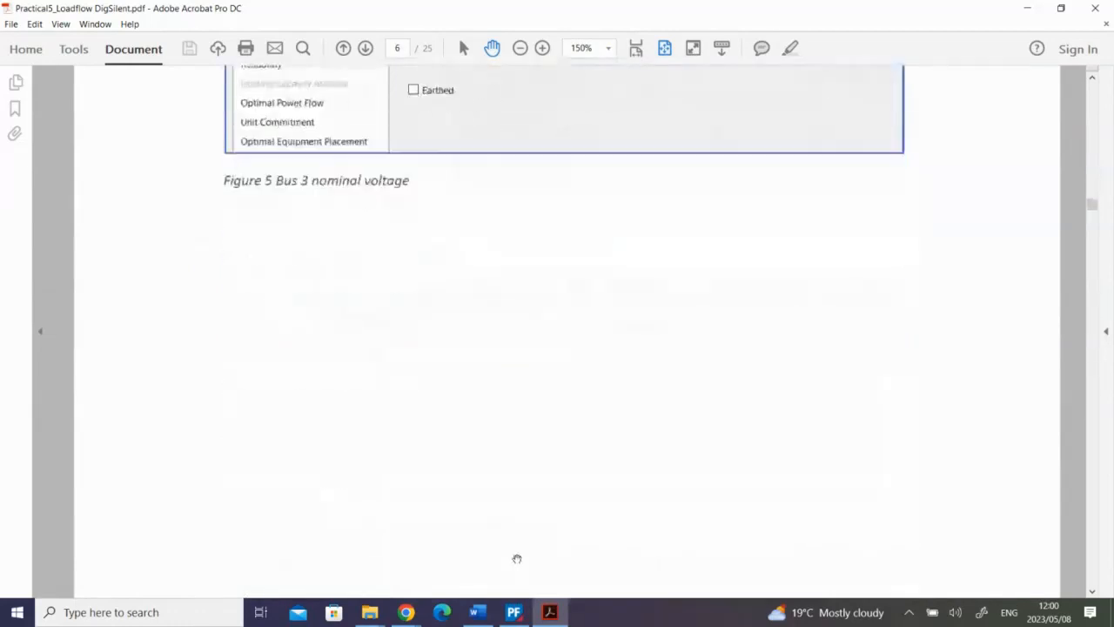
scroll(524, 550, "down", 1)
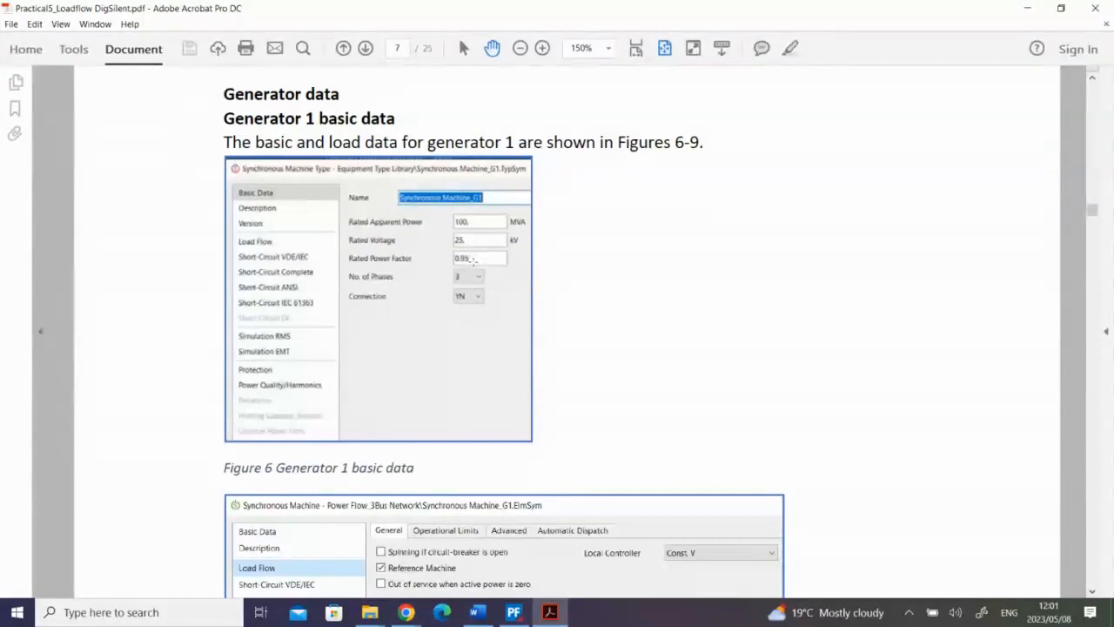
scroll(593, 448, "down", 3)
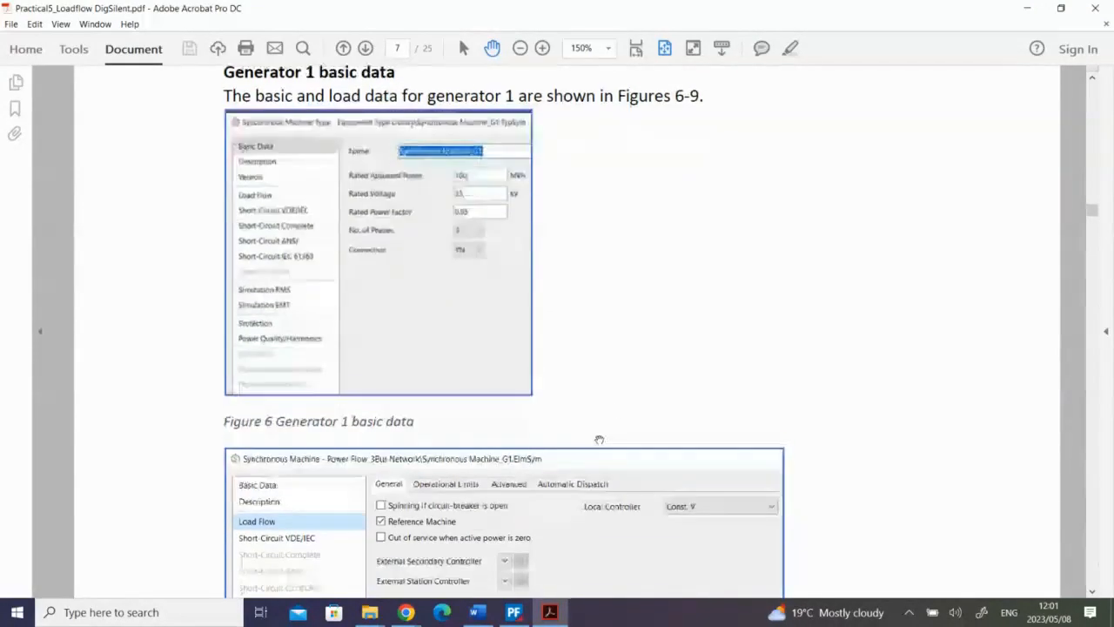
Check the Generator 1 load flow figure in the guide, switch back to PowerFactory and rename the Bus 1 machine Synchronous Machine_G1.
scroll(601, 442, "down", 1)
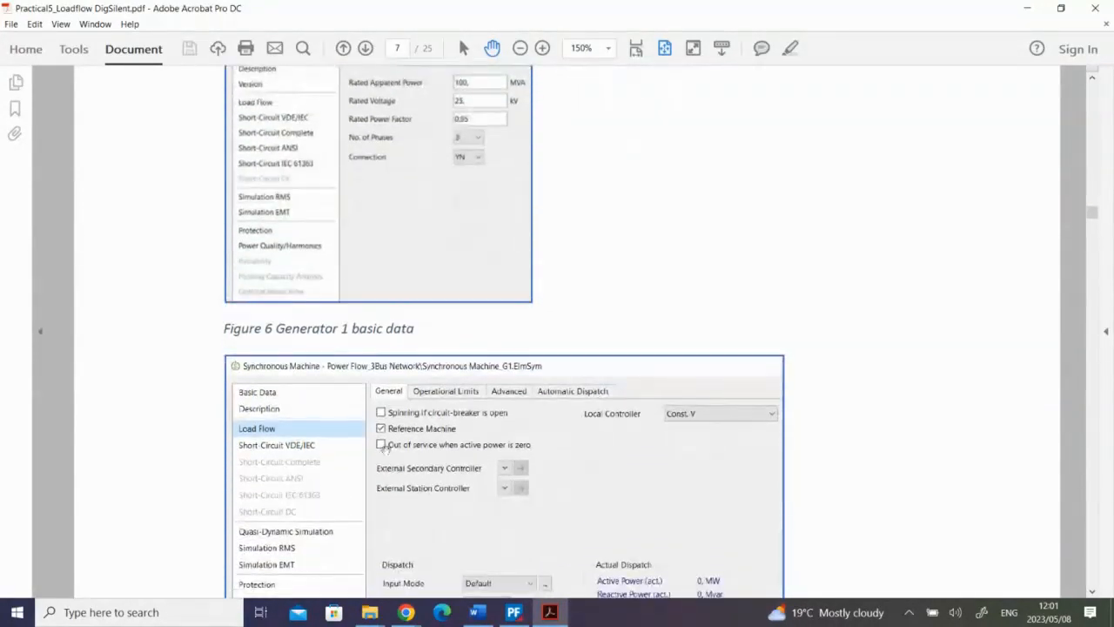
scroll(382, 447, "down", 1)
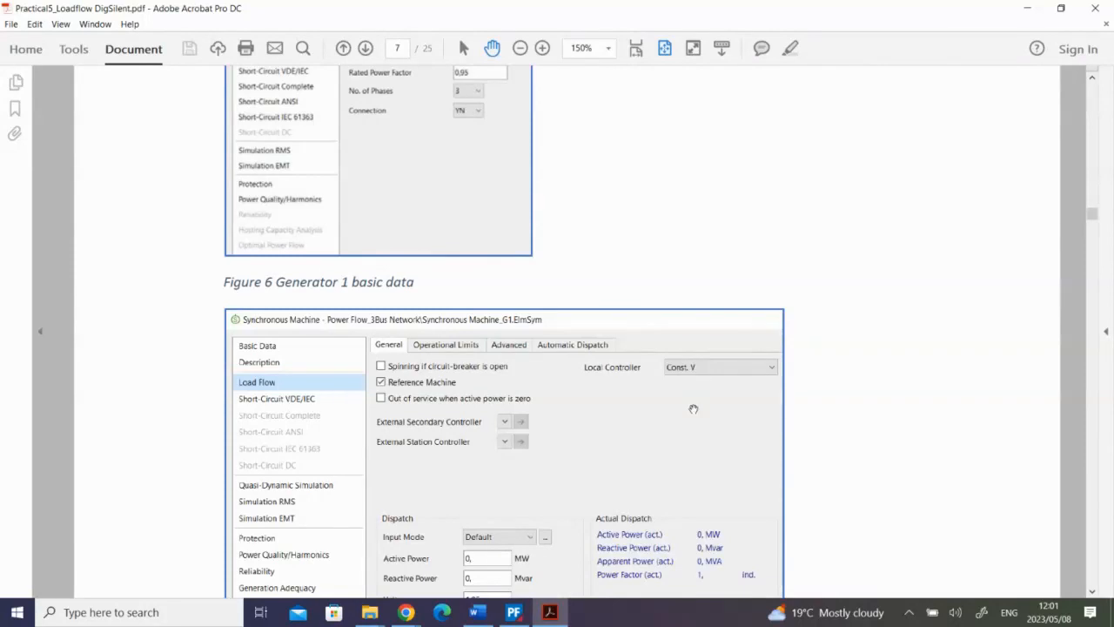
scroll(651, 437, "down", 2)
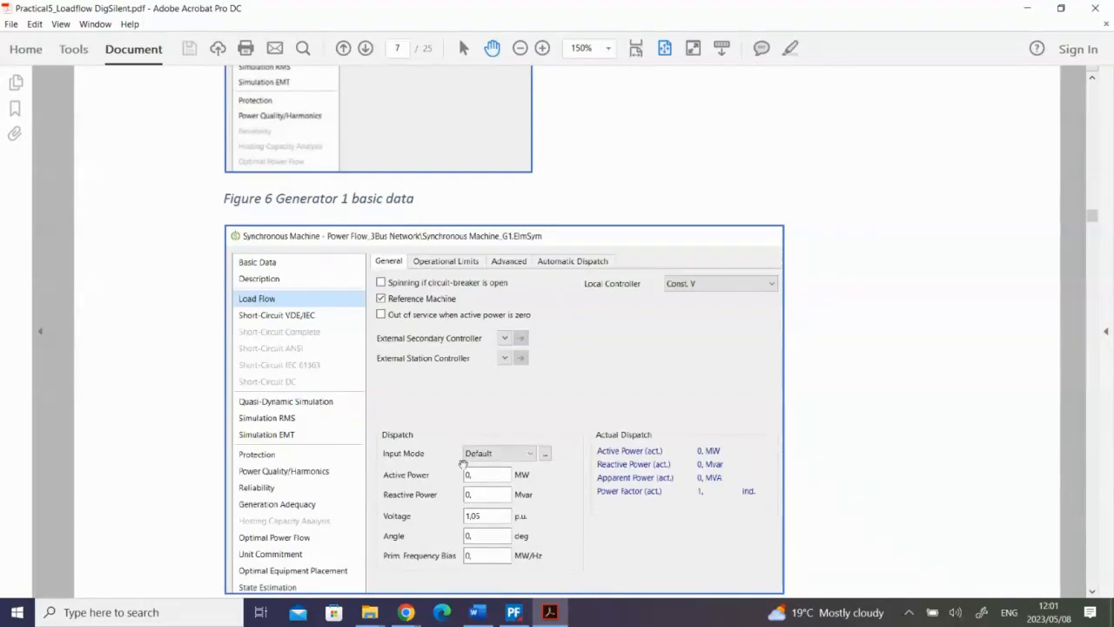
scroll(462, 462, "up", 4)
scroll(564, 452, "up", 2)
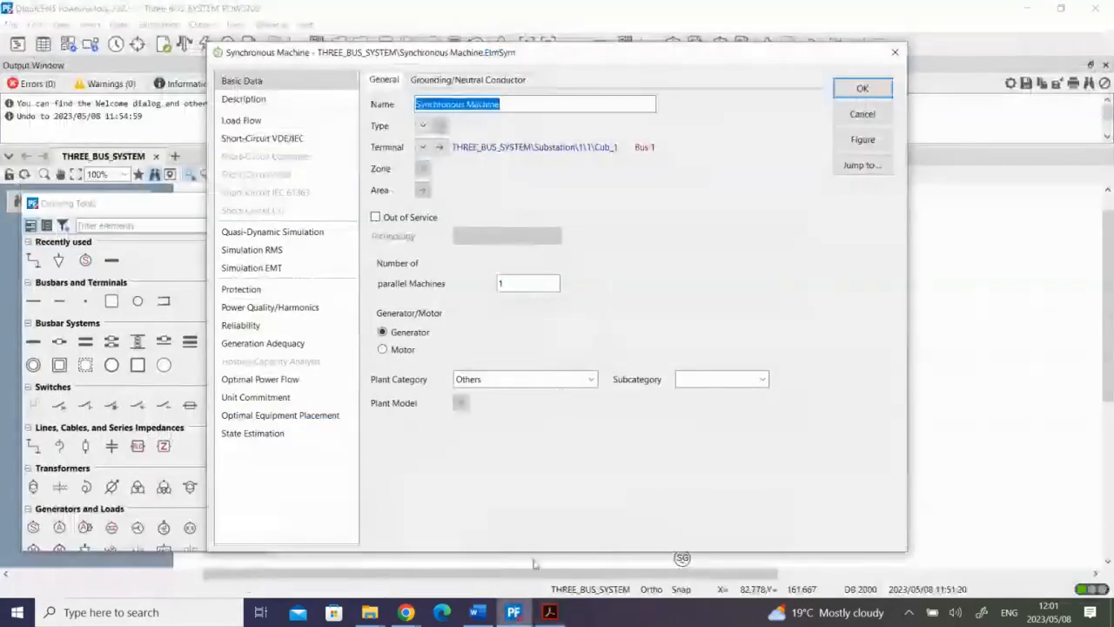
left_click(513, 612)
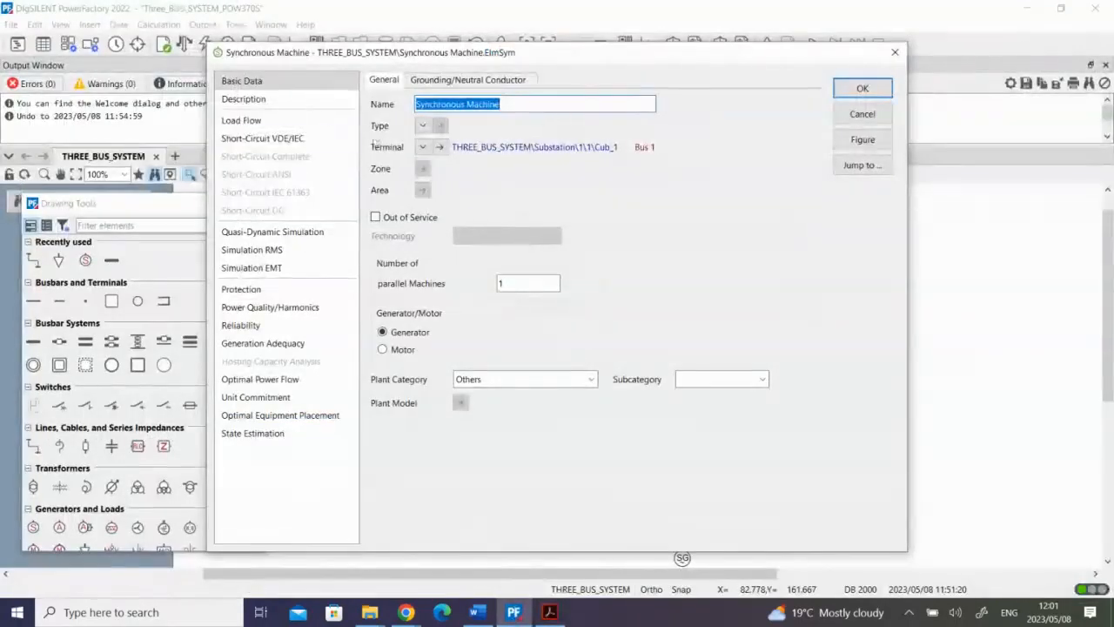
left_click(533, 109)
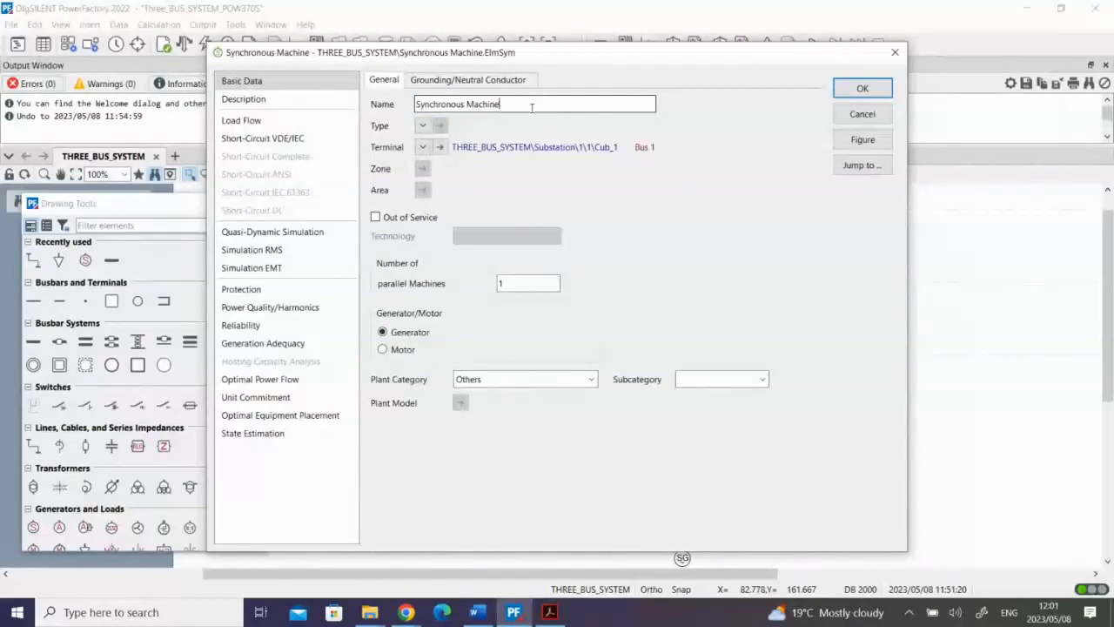
type("_G1")
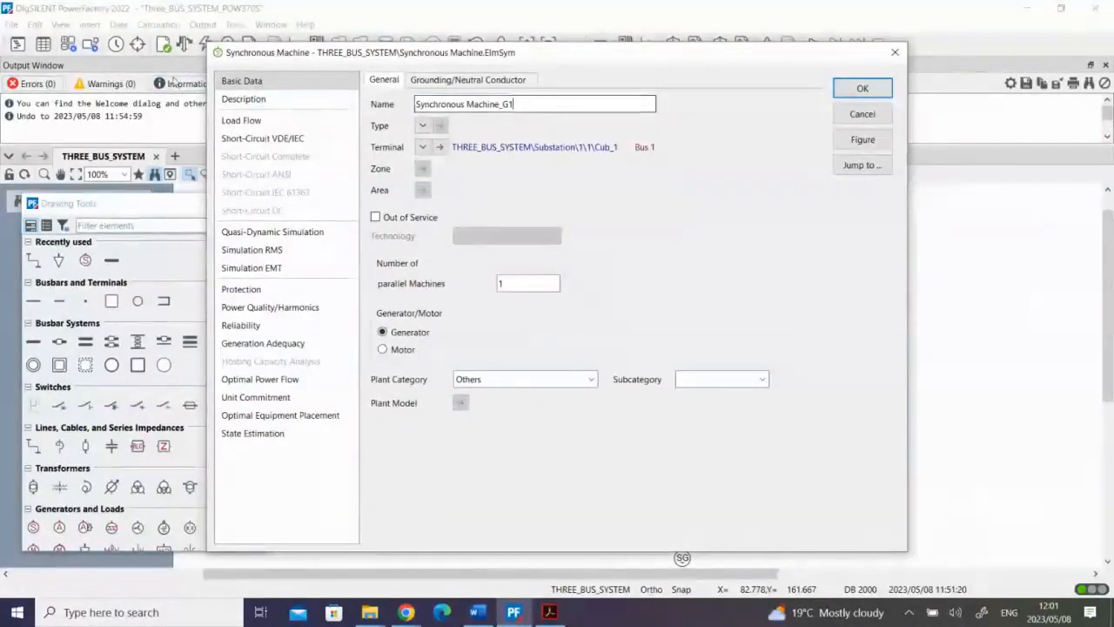
In the machine's load flow data, make it the reference machine with local controller Const. V and voltage 1,05 p.u.
left_click(241, 120)
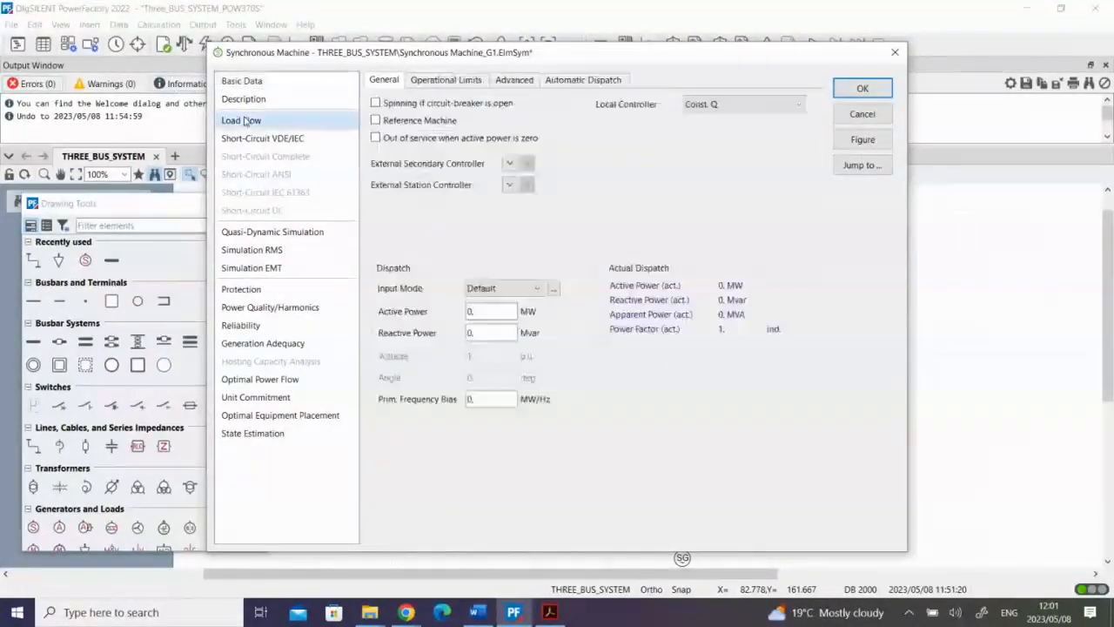
left_click(376, 121)
left_click(741, 104)
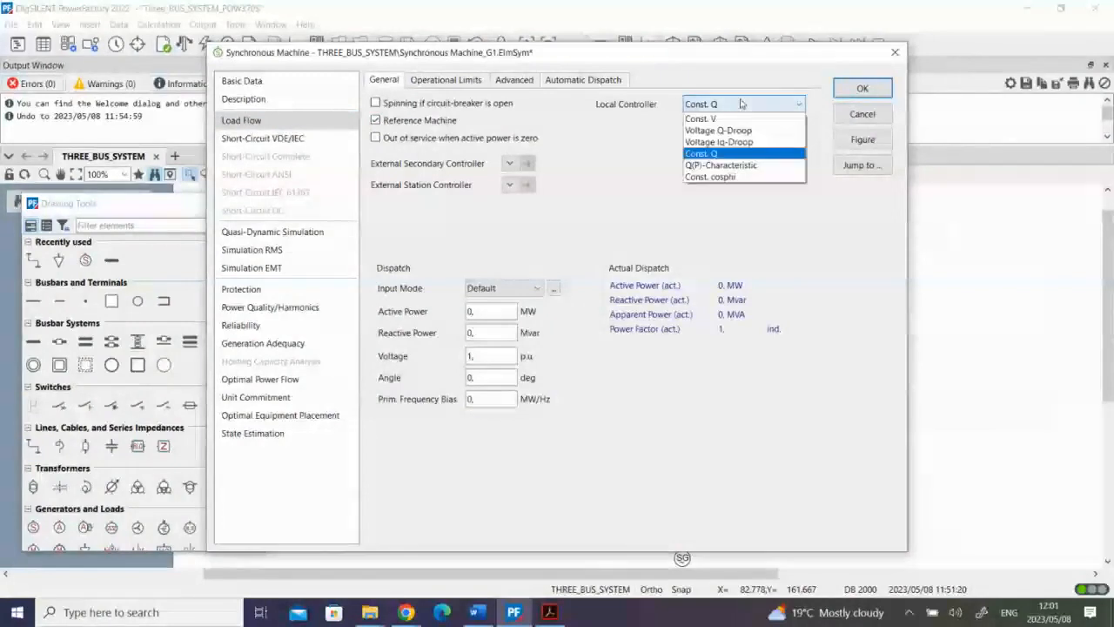
left_click(702, 118)
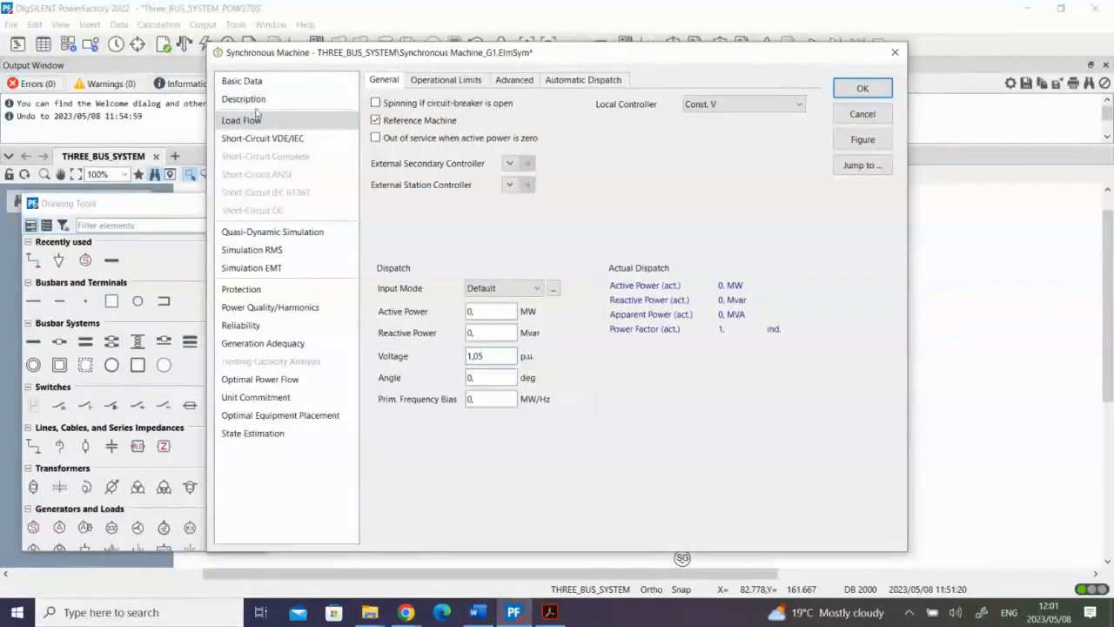
Create a new project type for the machine named Synchronous Machine Type_G1, rated 100 MVA and 25 kV.
left_click(248, 81)
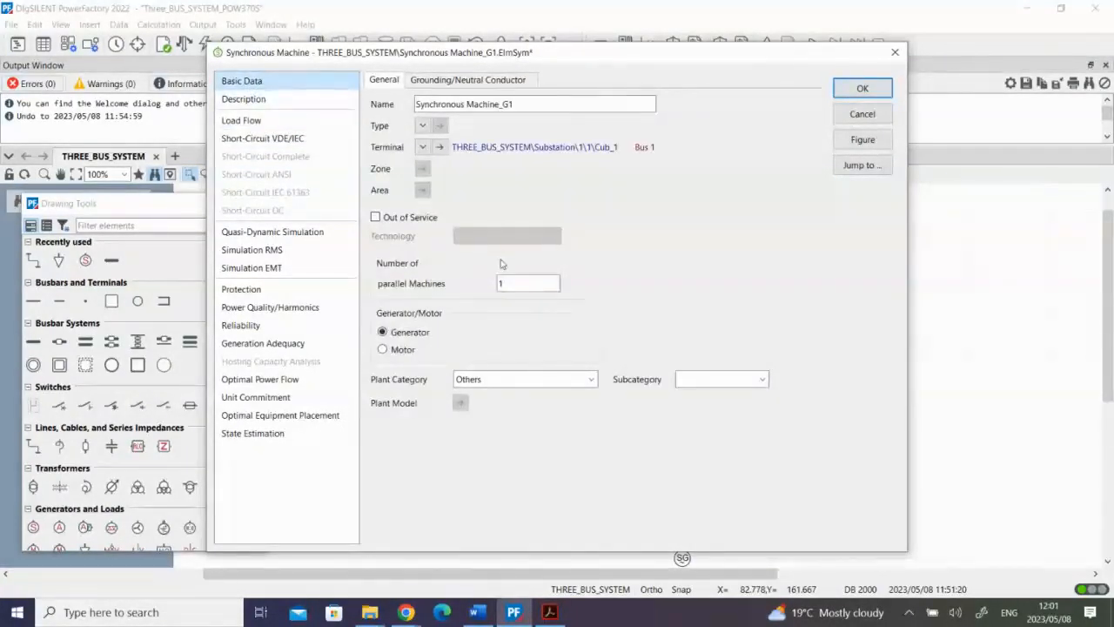
left_click(421, 126)
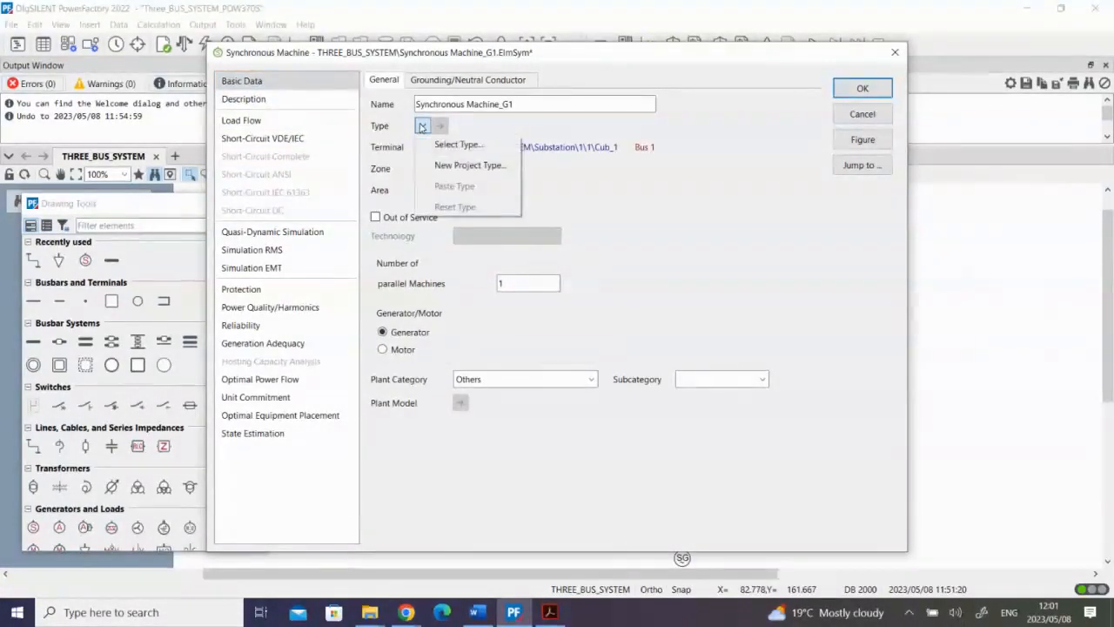
left_click(471, 165)
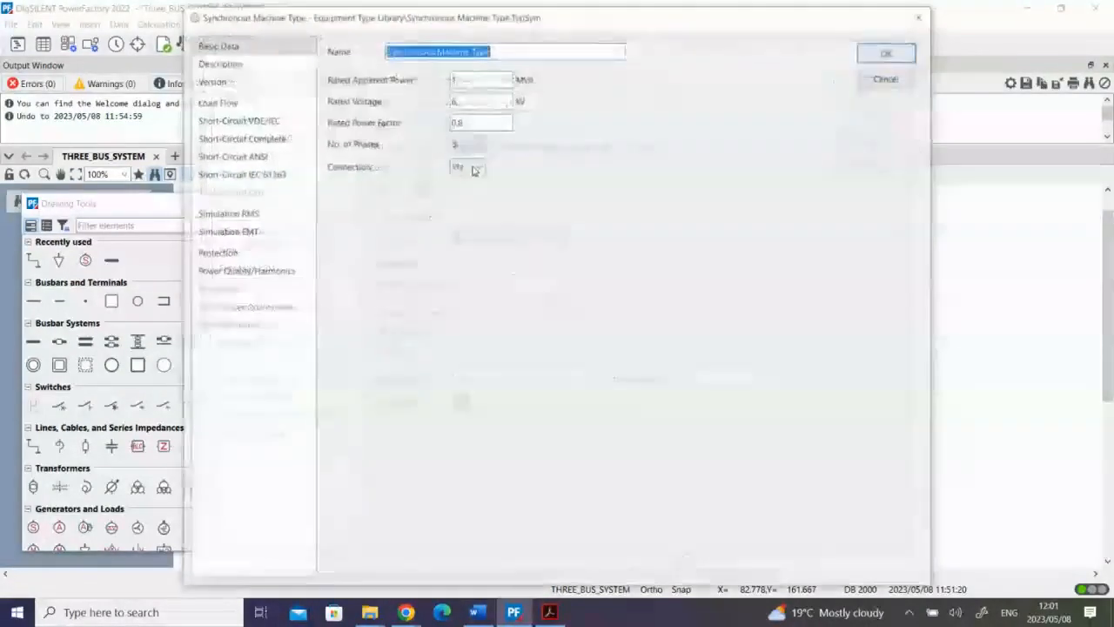
left_click(514, 49)
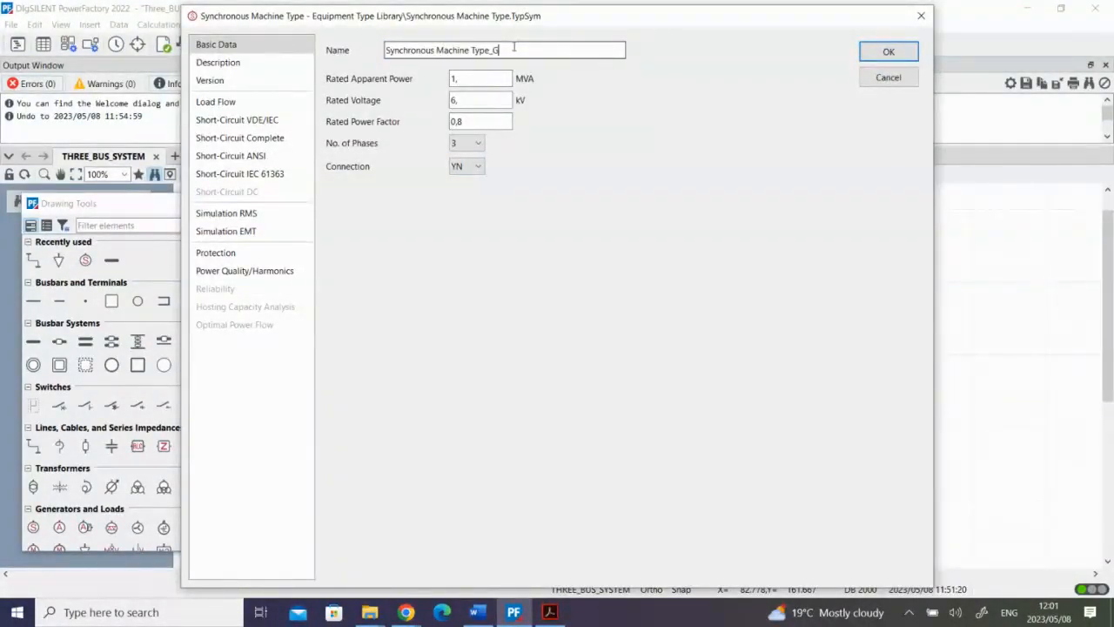
left_click(465, 78)
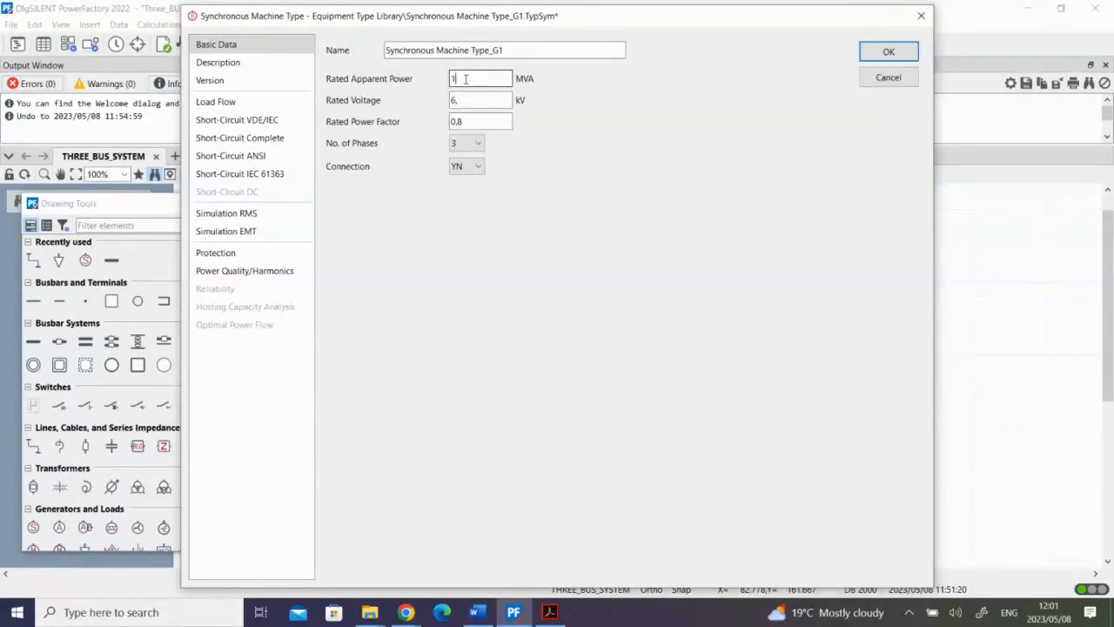
type("00,")
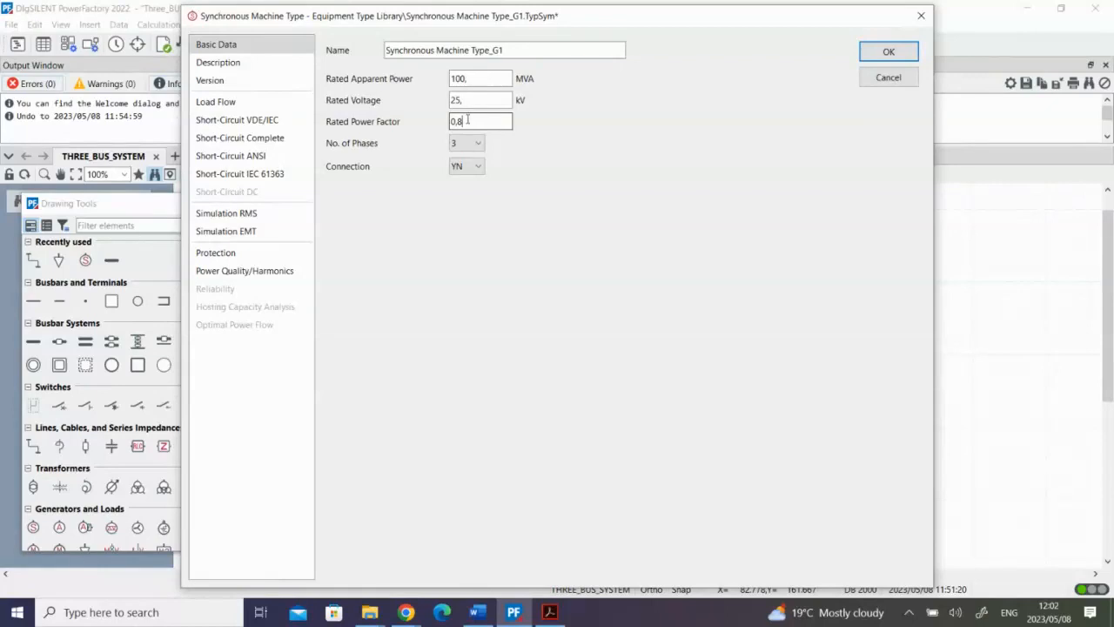
Set the type's rated power factor to 0,95, compare it with the guide's Generator 1 figure, and accept the type and machine data.
type("9")
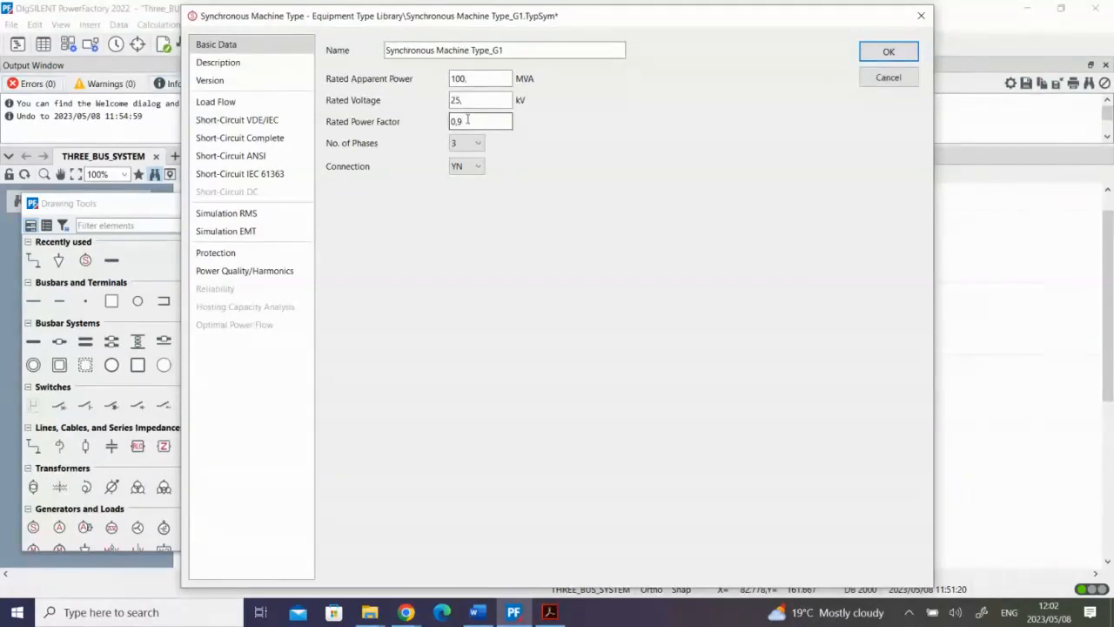
left_click(549, 612)
left_click(549, 612)
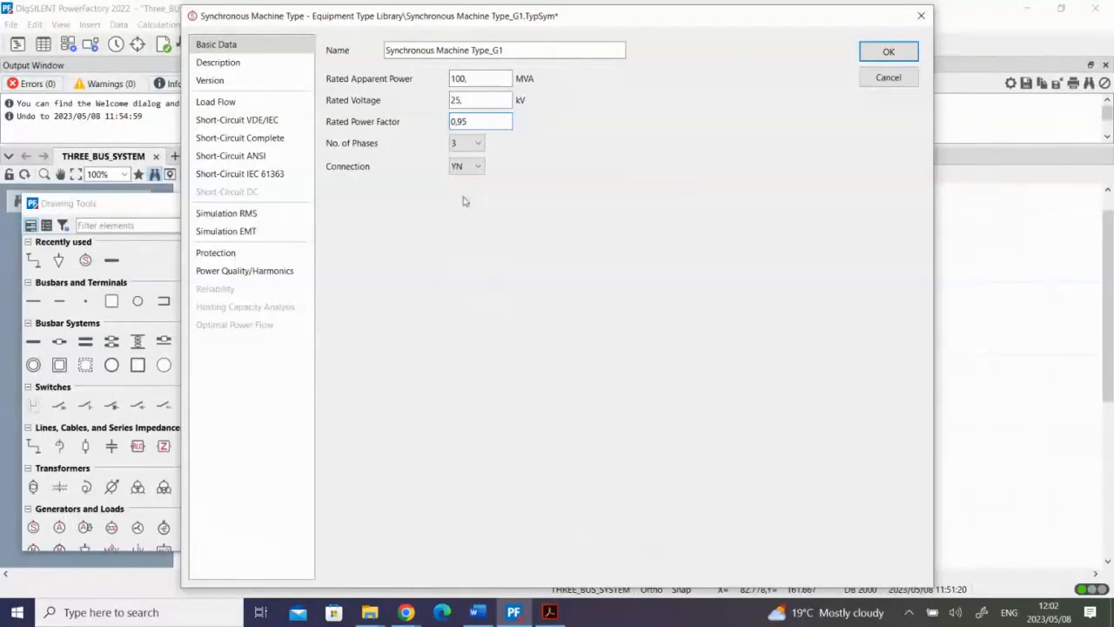
left_click(549, 612)
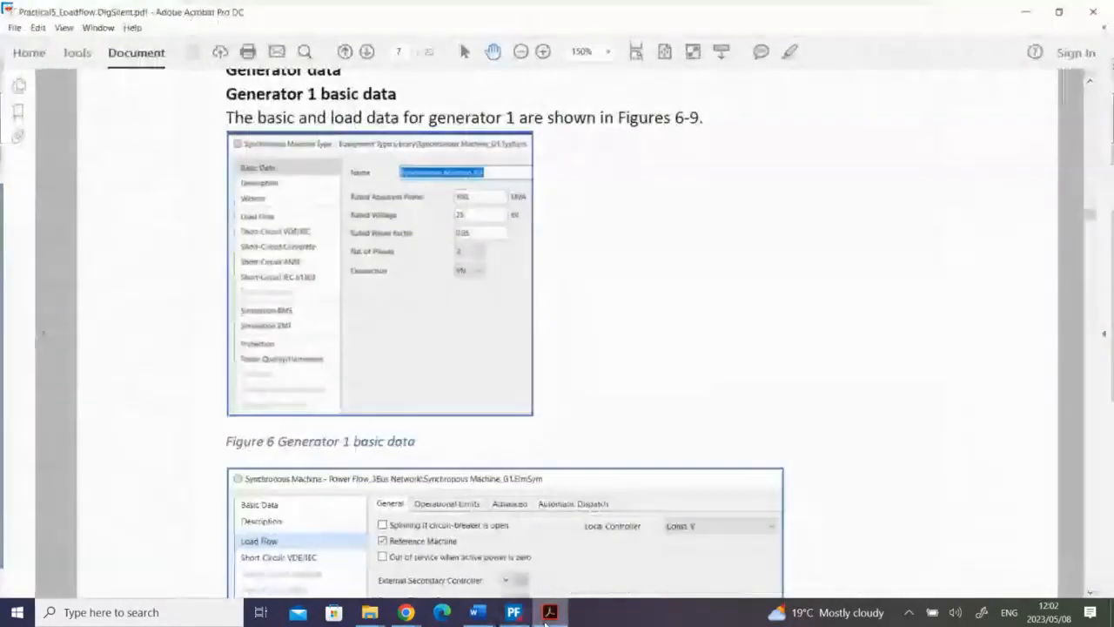
left_click(549, 612)
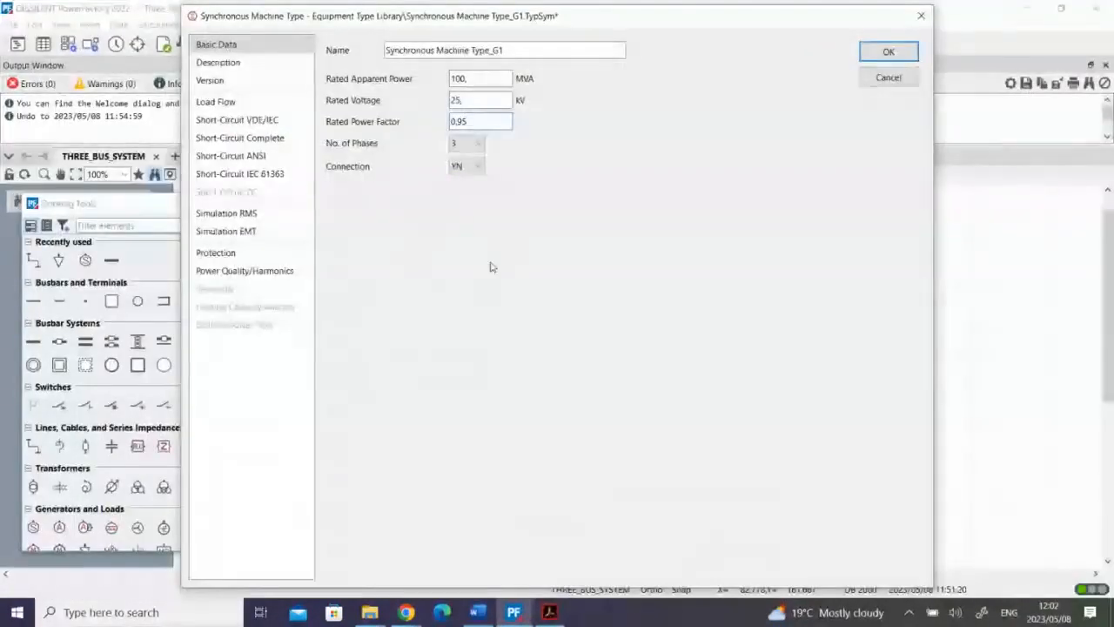
left_click(874, 52)
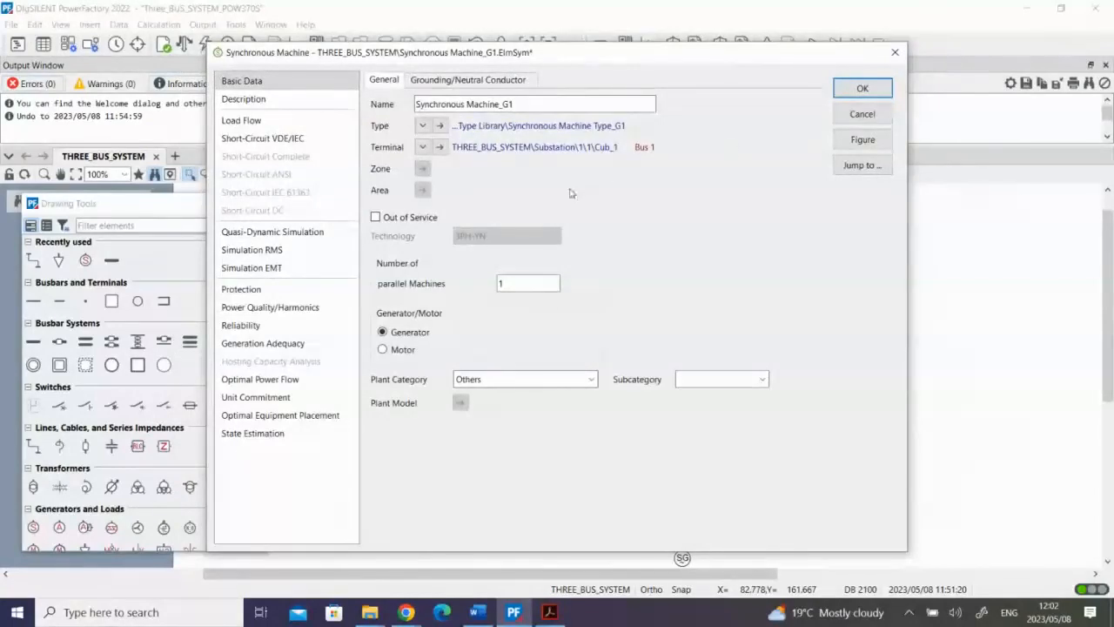
left_click(860, 88)
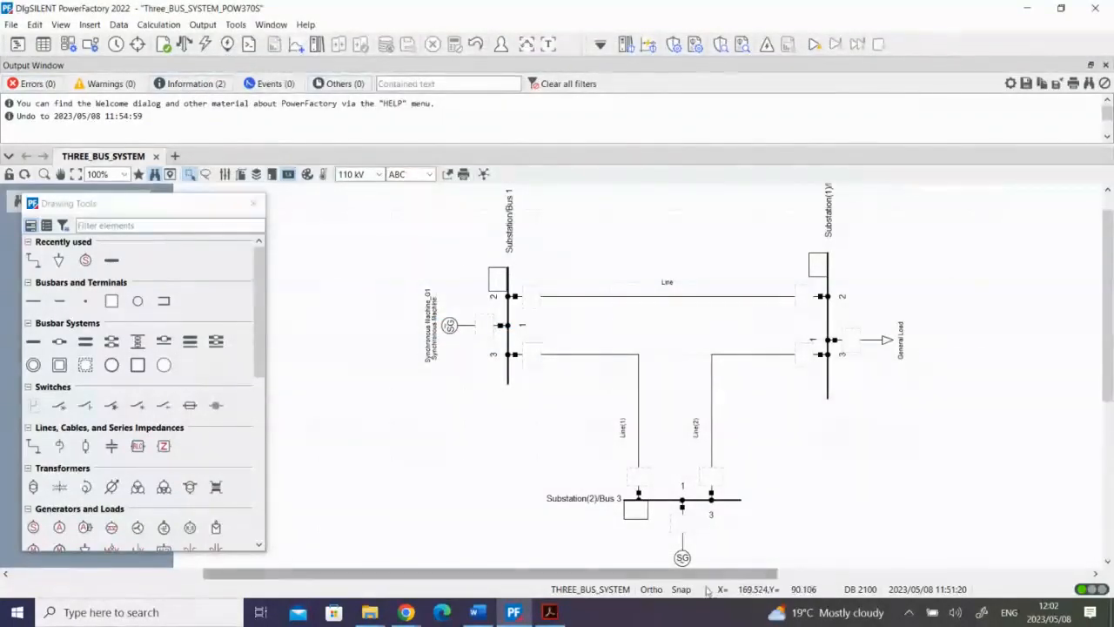
Switch to Acrobat, enlarge the guide to 200% and examine the Generator 2 basic data figure.
left_click(550, 614)
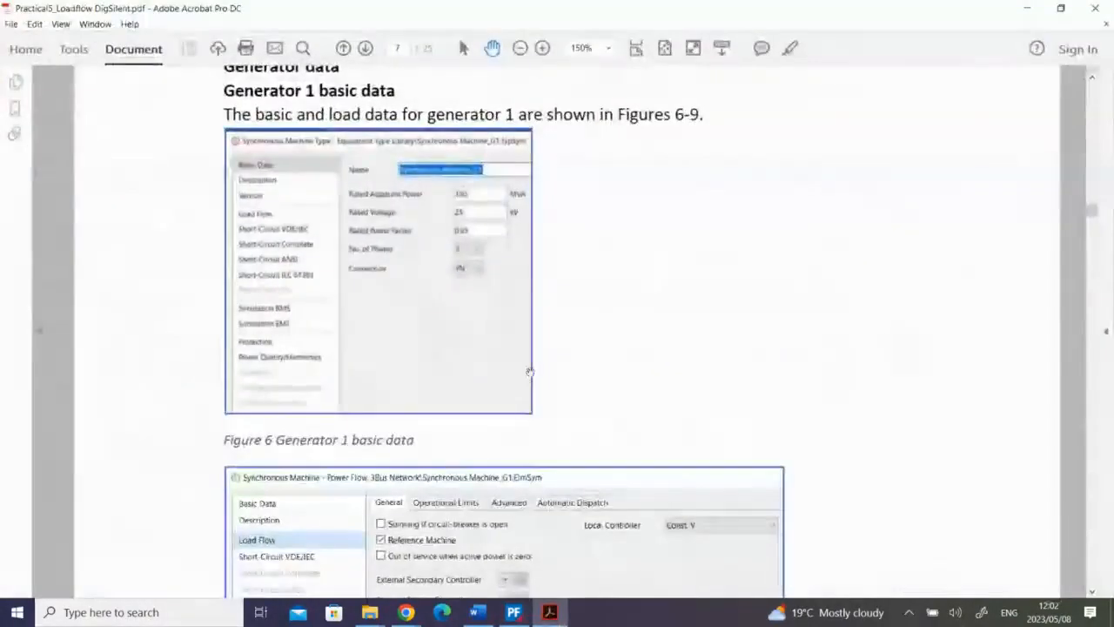
scroll(574, 368, "down", 10)
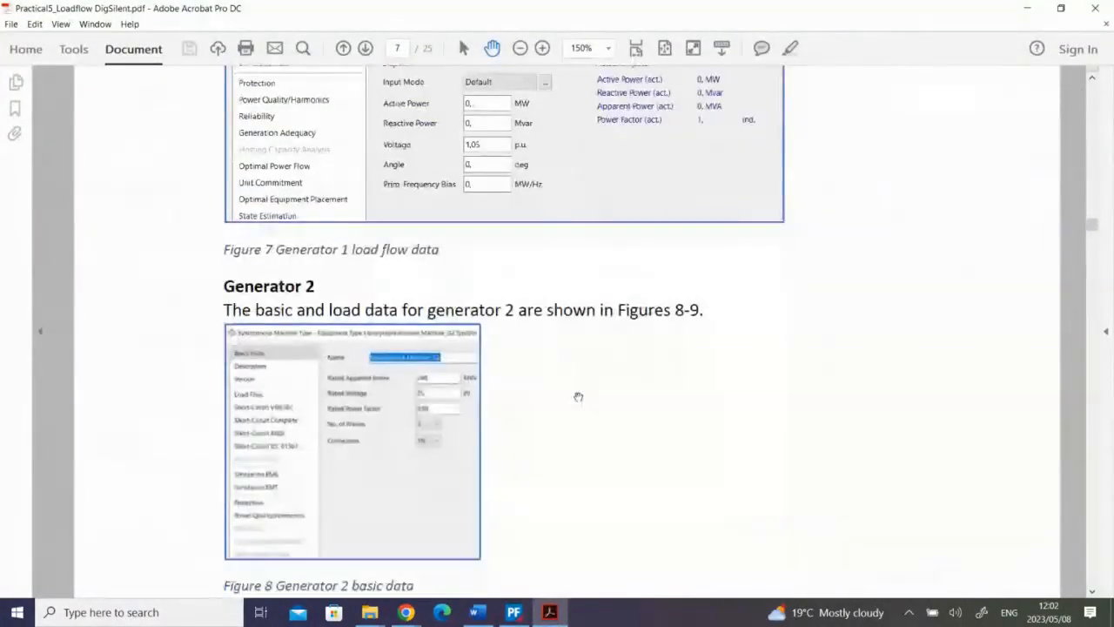
scroll(577, 393, "down", 2)
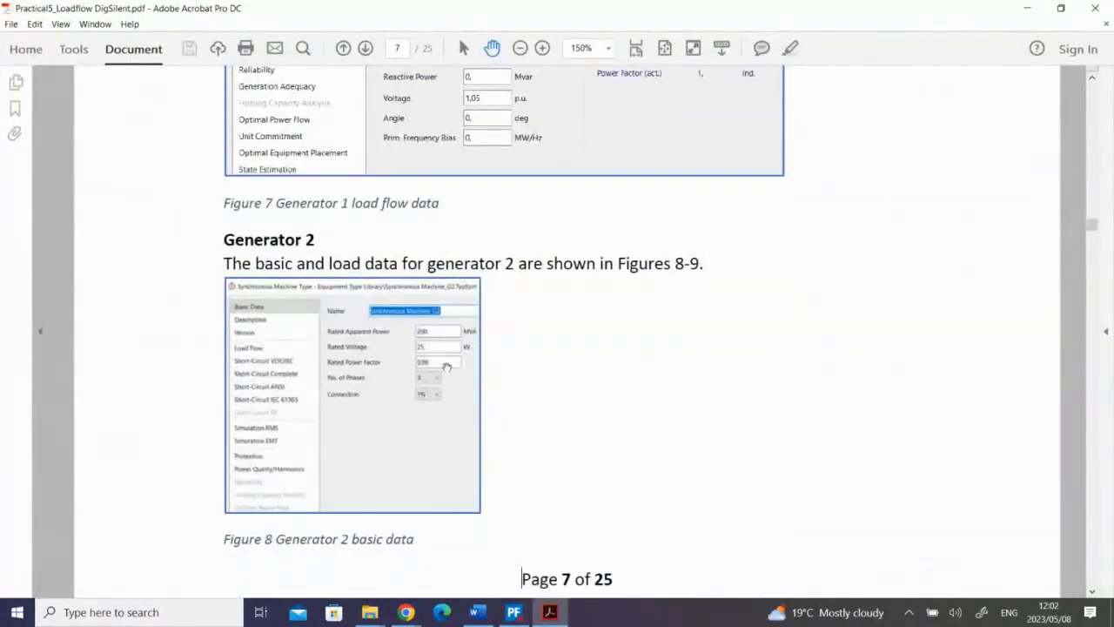
left_click(609, 49)
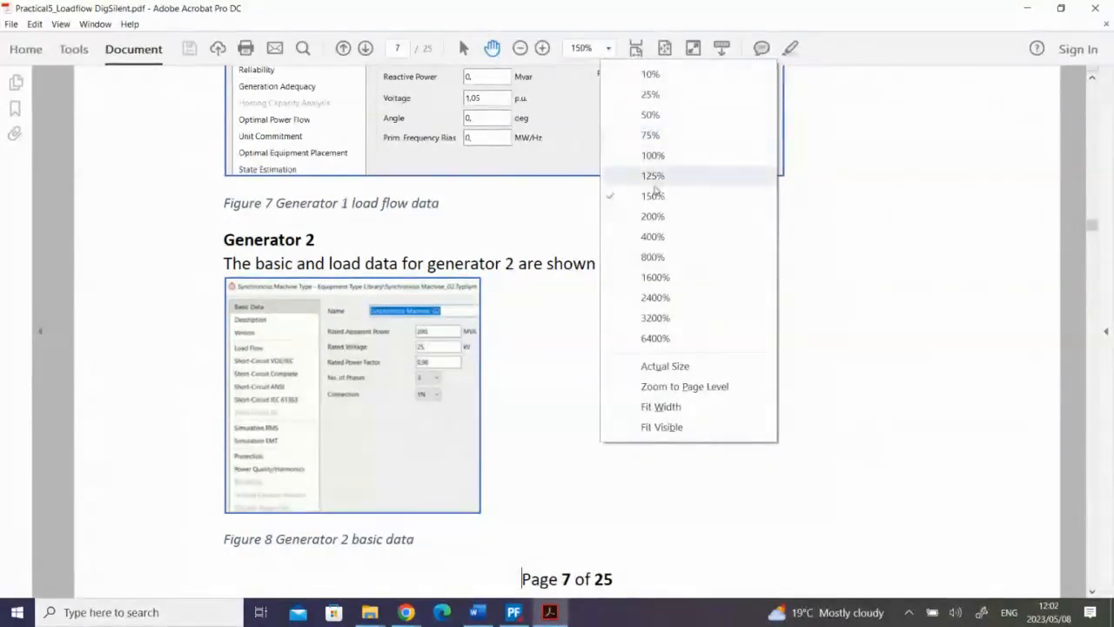
left_click(652, 216)
scroll(537, 392, "down", 2)
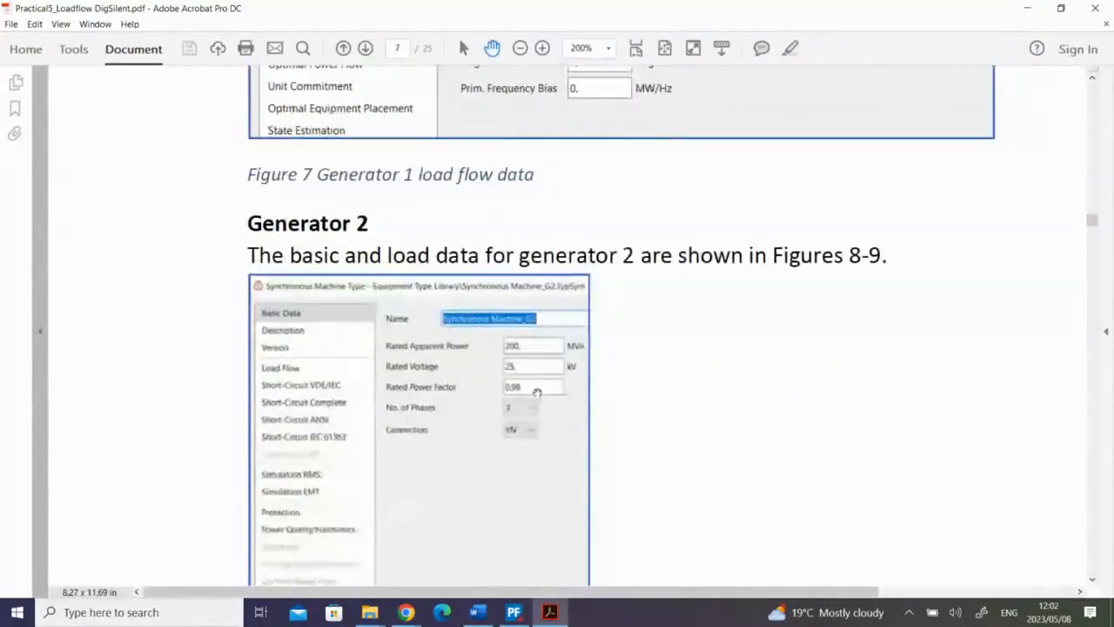
scroll(522, 384, "down", 1)
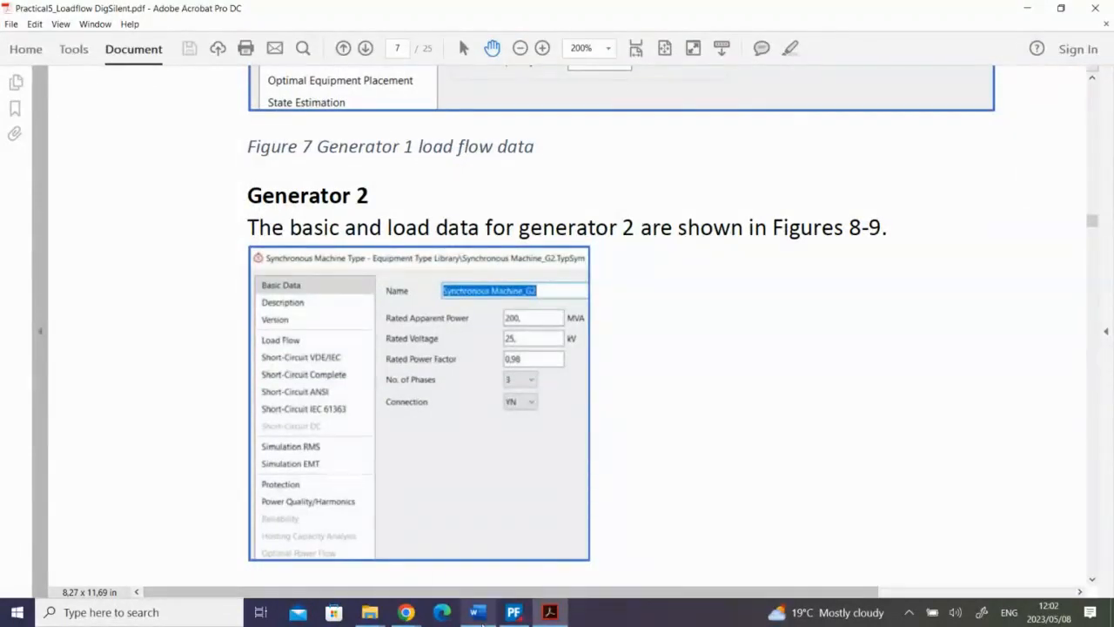
Return to PowerFactory, open the data of the Bus 3 synchronous machine and rename it Synchronous Machine_G2.
left_click(477, 612)
left_click(513, 612)
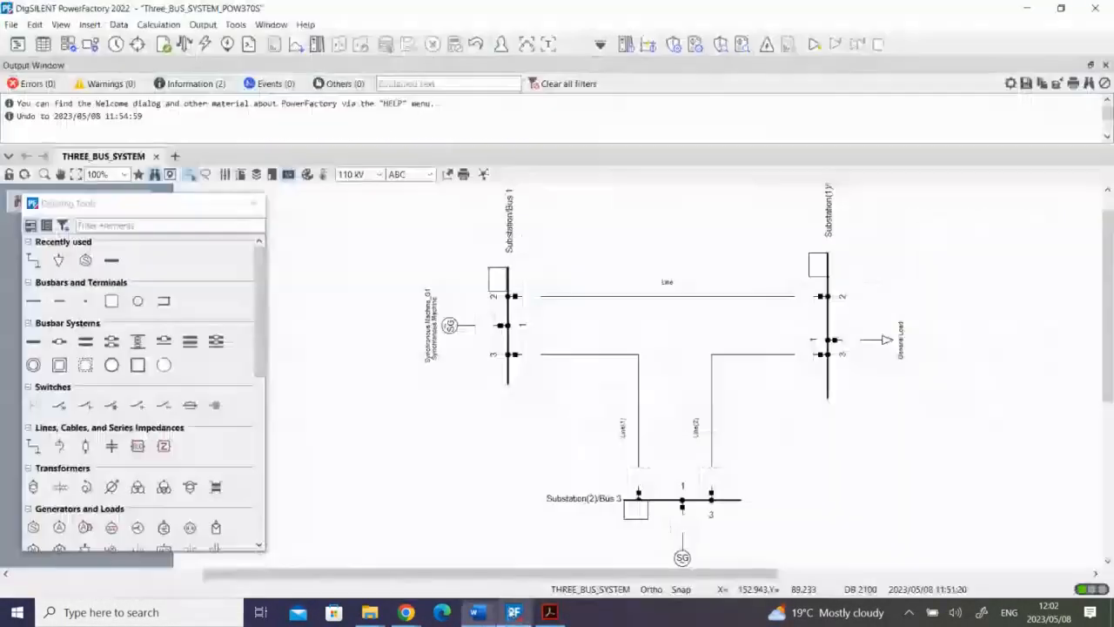
left_click(683, 562)
double_click(683, 559)
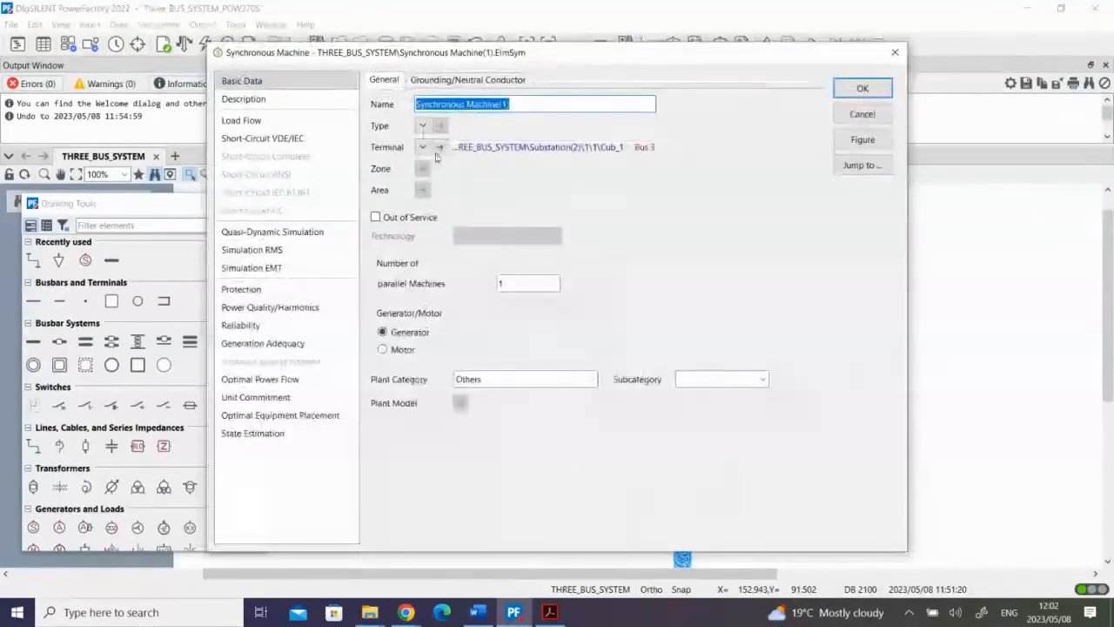
left_click(517, 104)
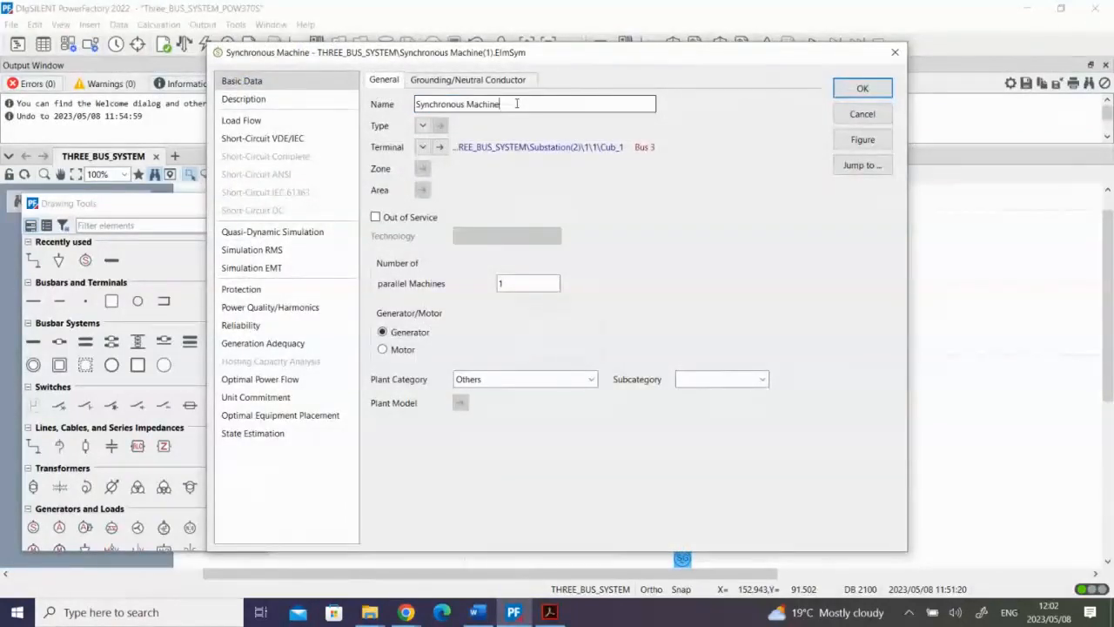
type("_G2")
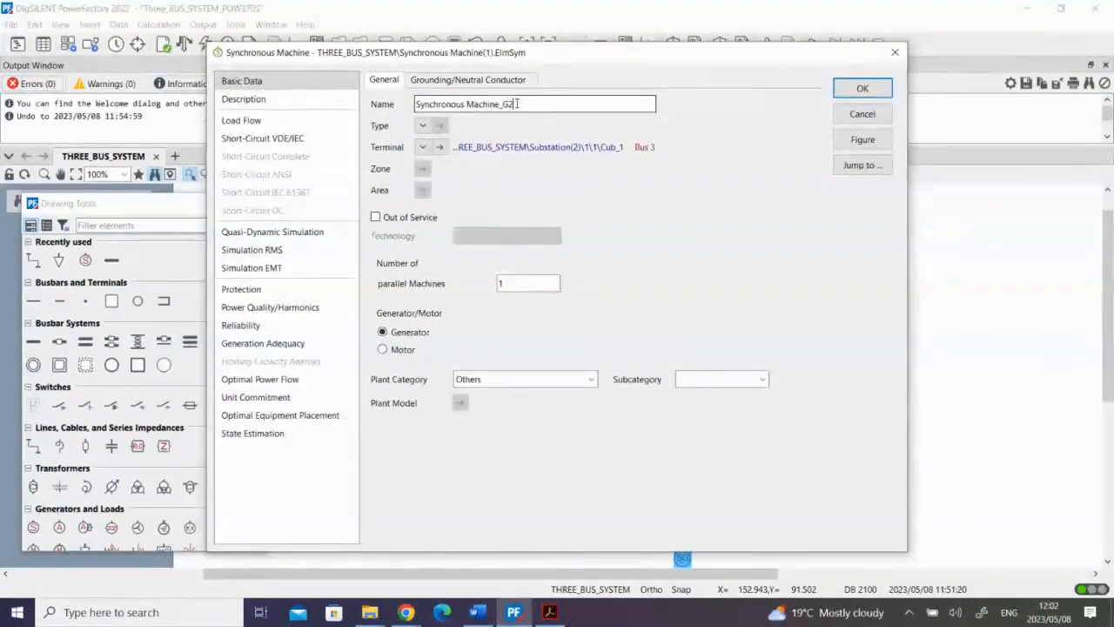
Open the machine's load flow data, then switch to Acrobat and examine the guide's Generator 2 load flow figure.
left_click(252, 121)
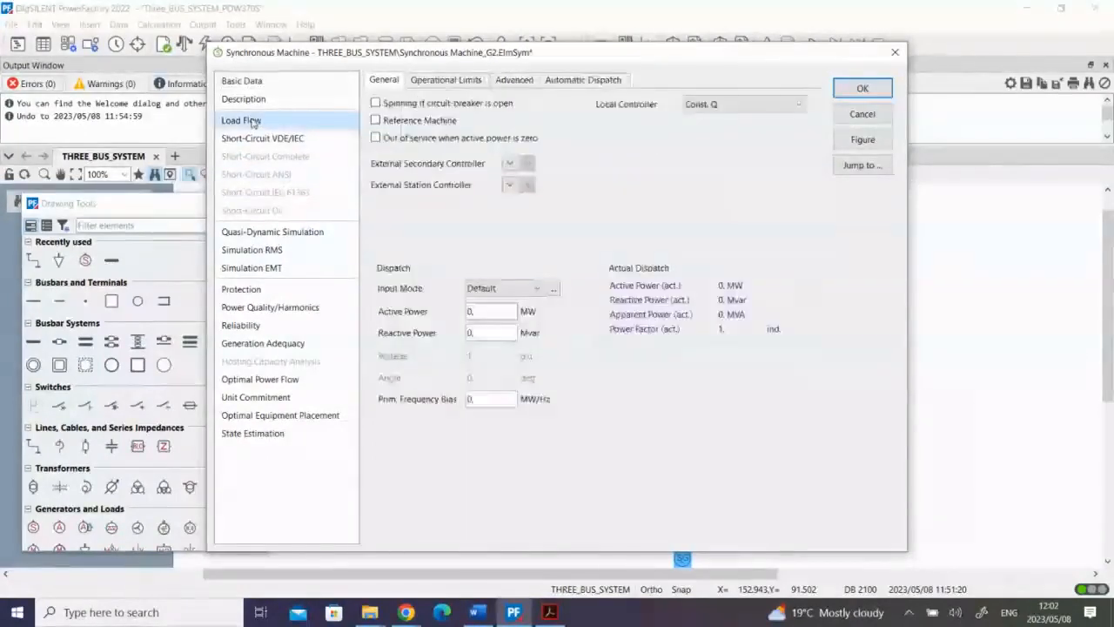
left_click(694, 106)
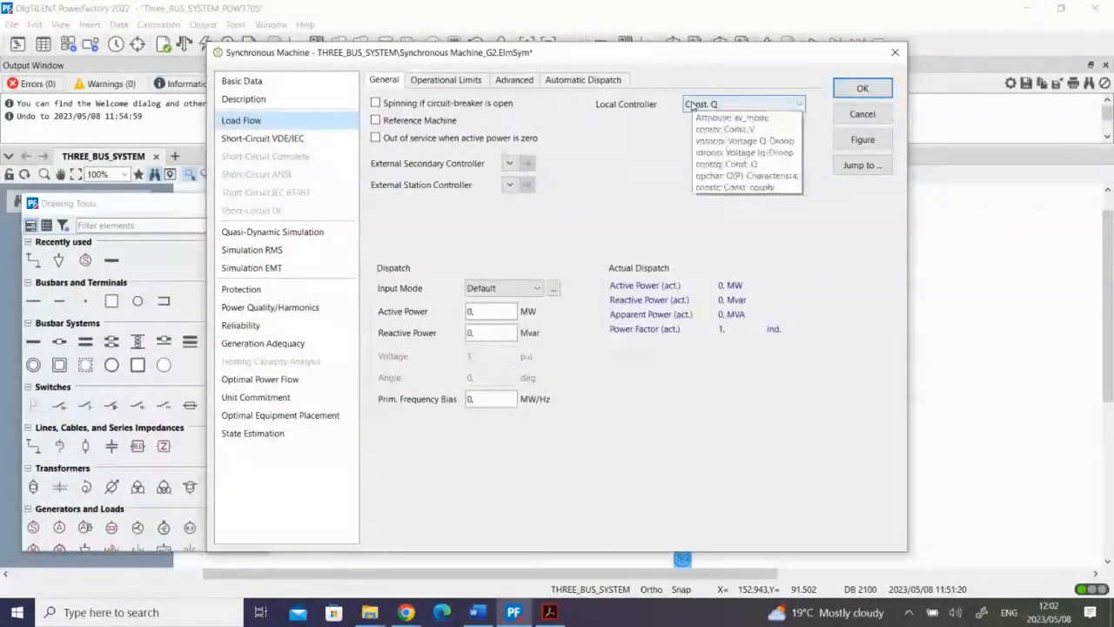
left_click(550, 612)
scroll(611, 436, "down", 5)
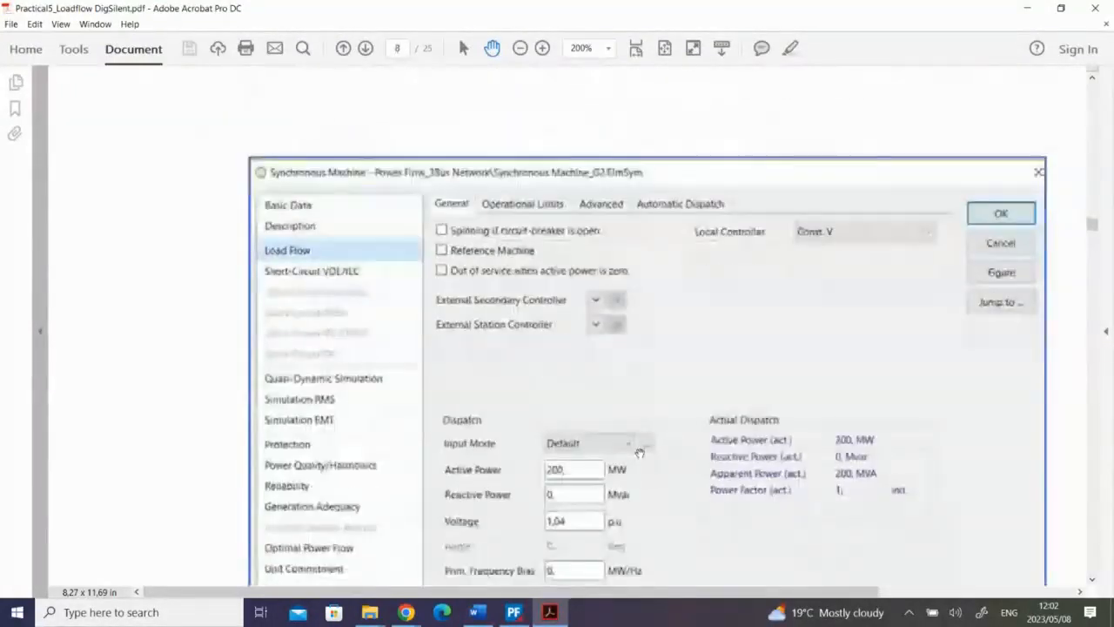
scroll(640, 453, "down", 1)
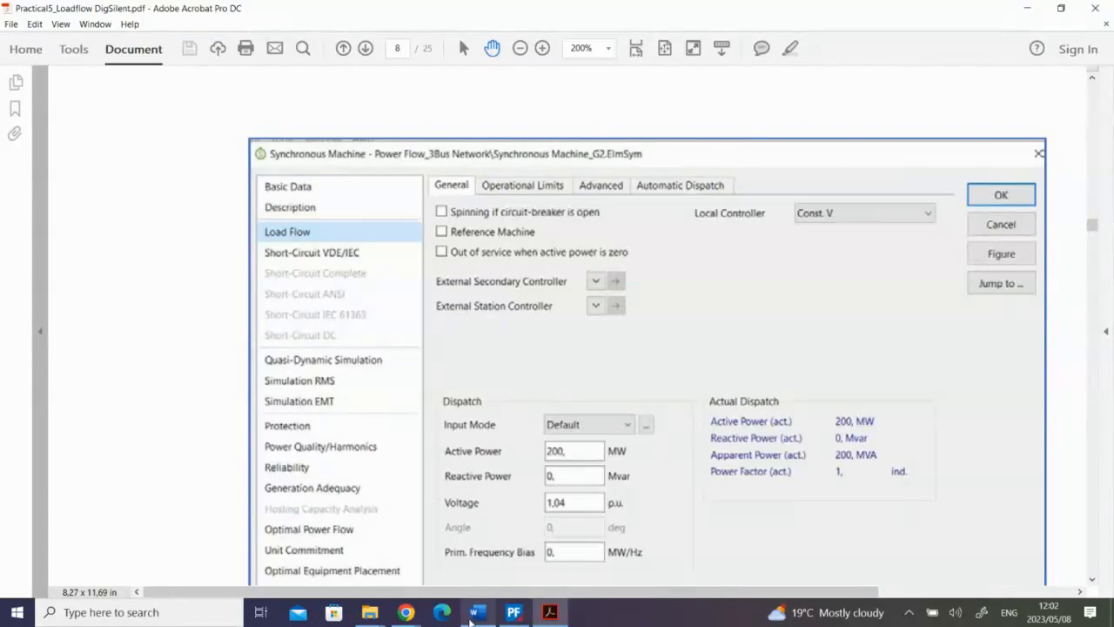
Return to PowerFactory and set the local controller to Const. V, voltage to 1,04 p.u. and active power to 200 MW.
left_click(477, 612)
left_click(514, 613)
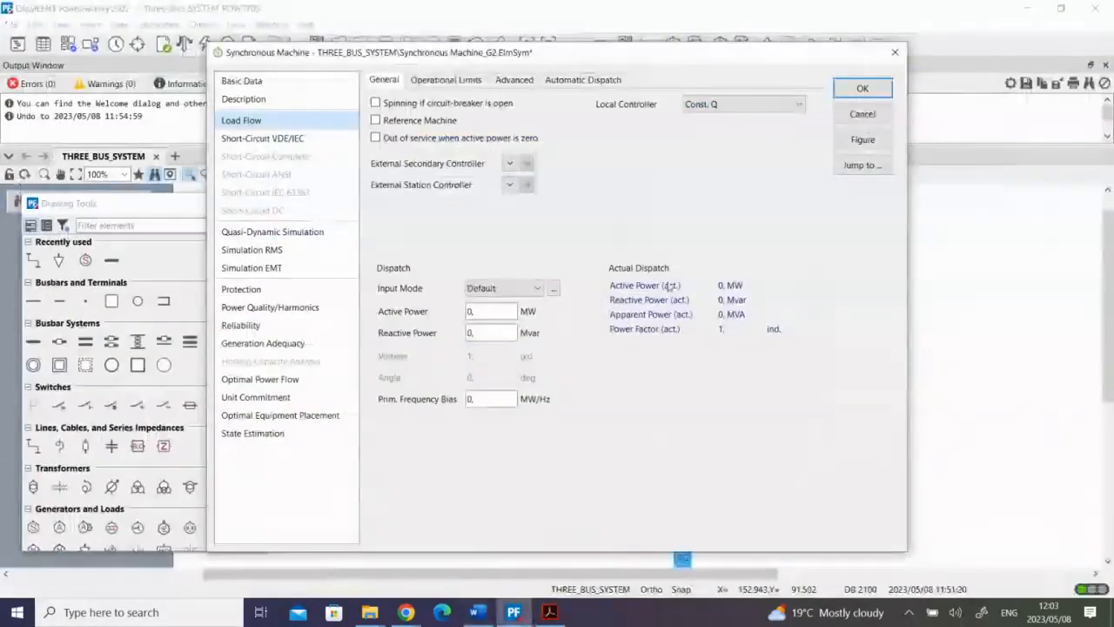
left_click(709, 105)
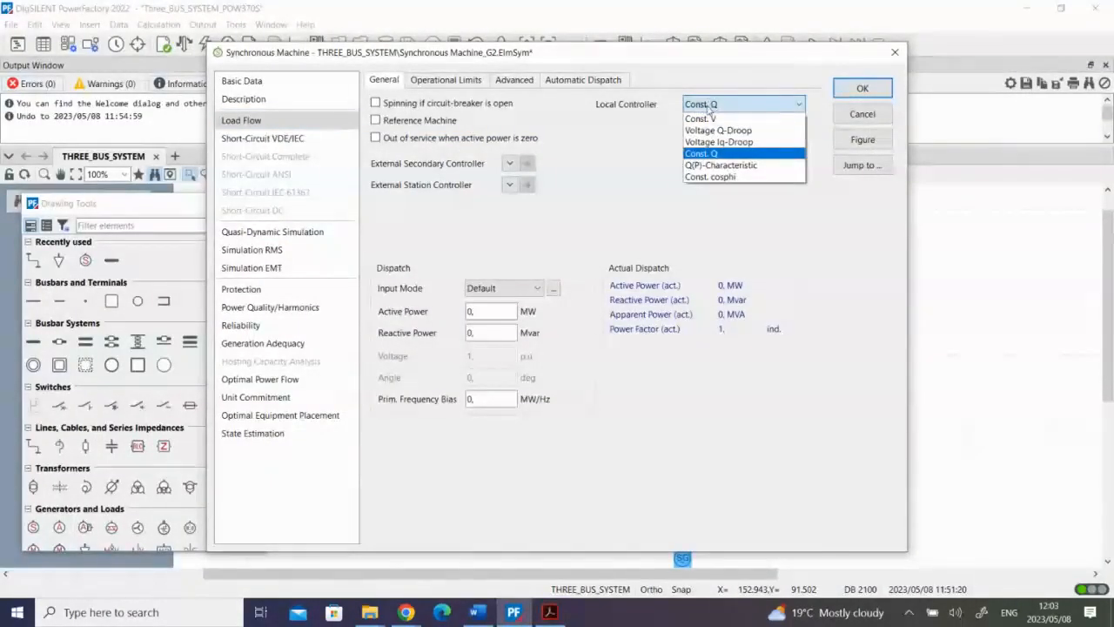
left_click(707, 120)
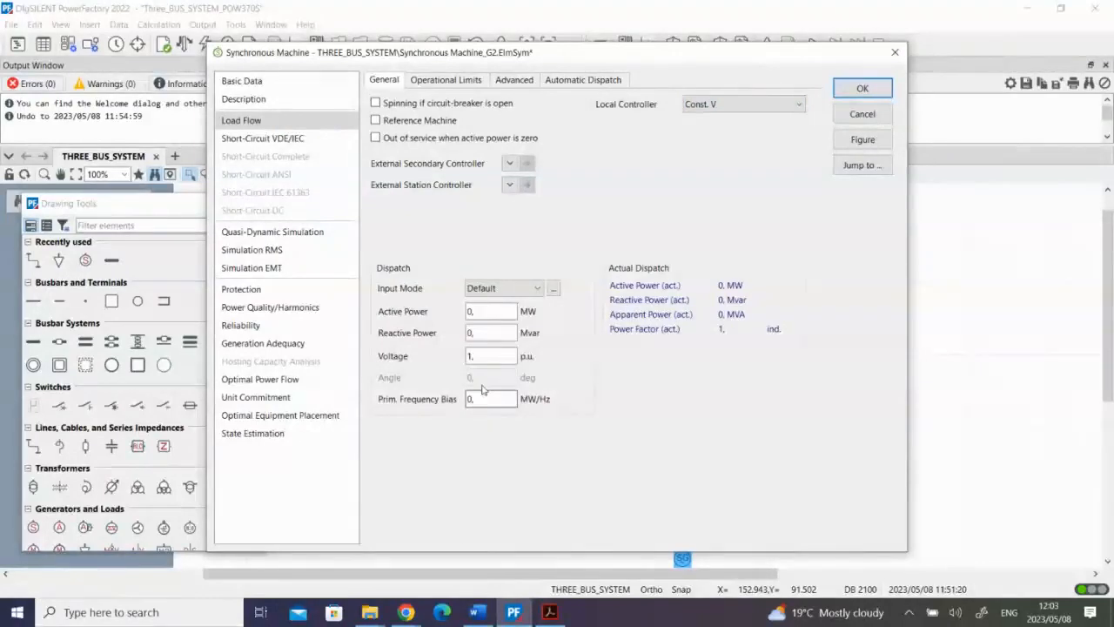
key("BackSpace")
type(".05")
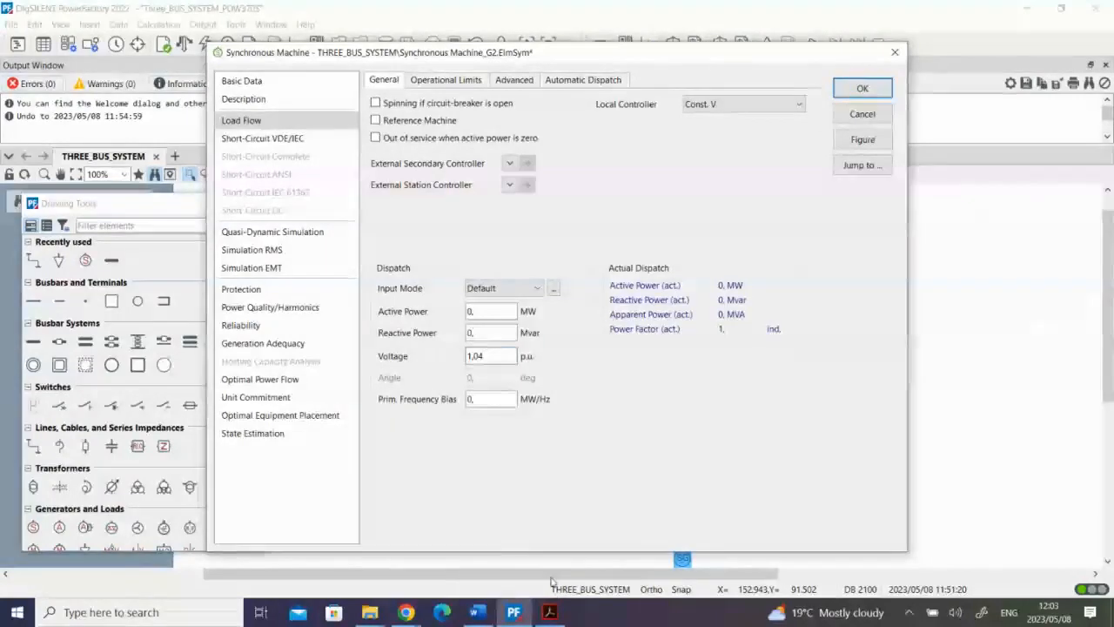
left_click(550, 612)
left_click(551, 612)
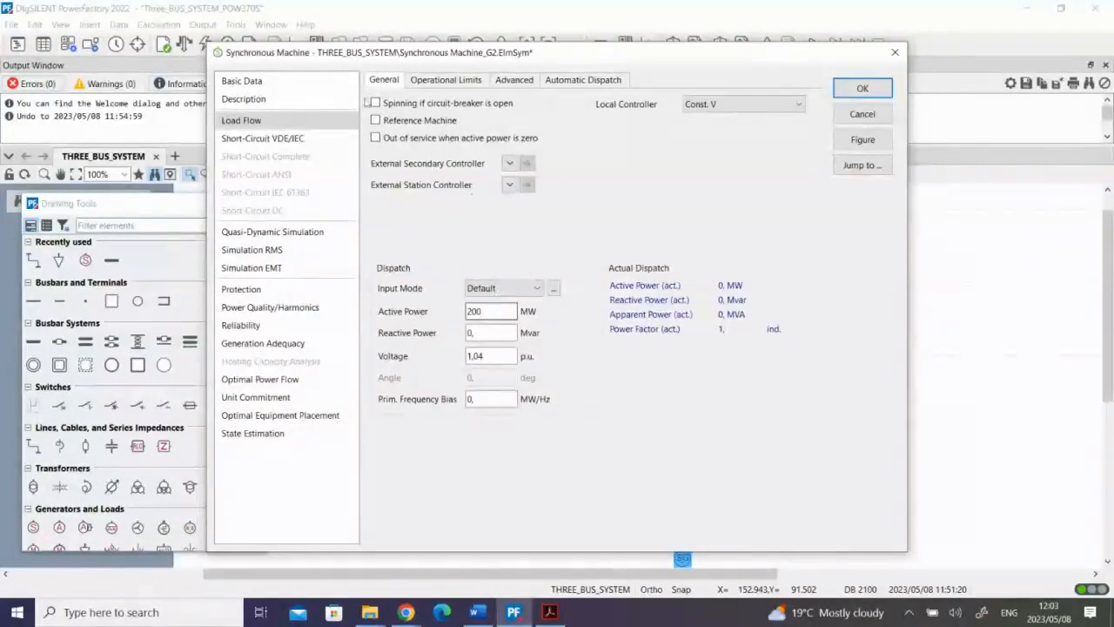
Create a new project type for the machine named Synchronous Machine Type_G2, rated 100 MVA and 25 kV.
left_click(248, 80)
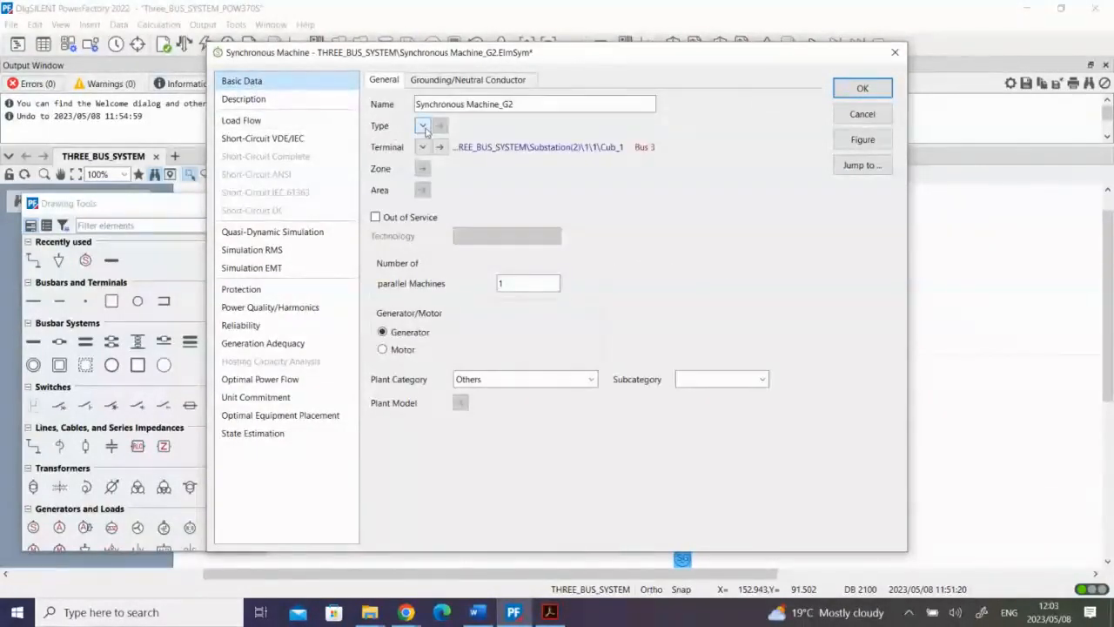
left_click(424, 127)
left_click(470, 165)
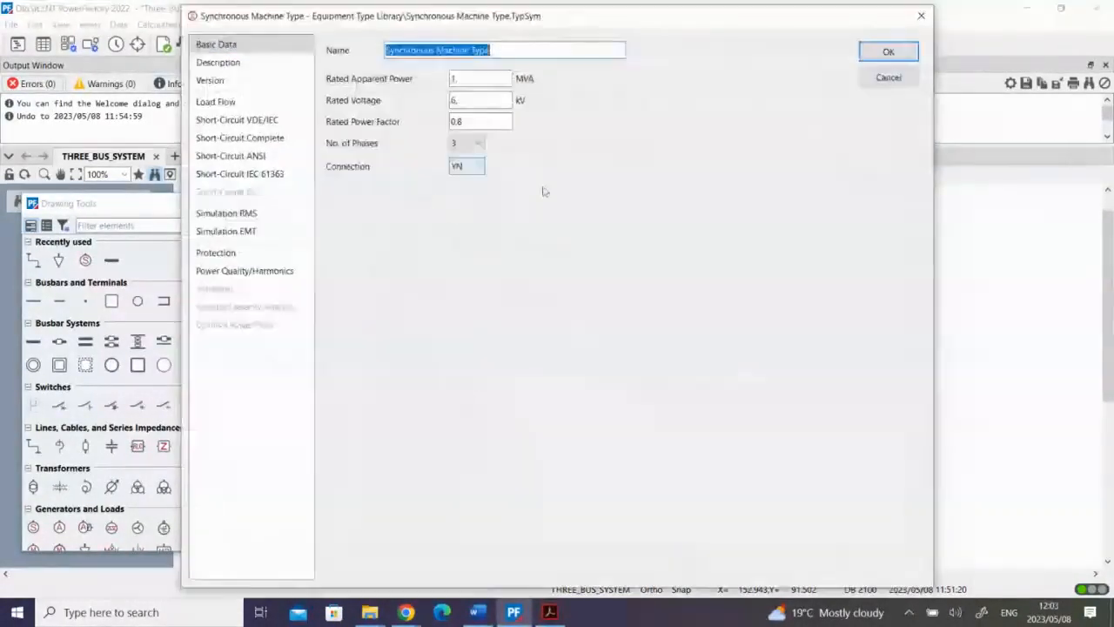
left_click(477, 80)
left_click(506, 51)
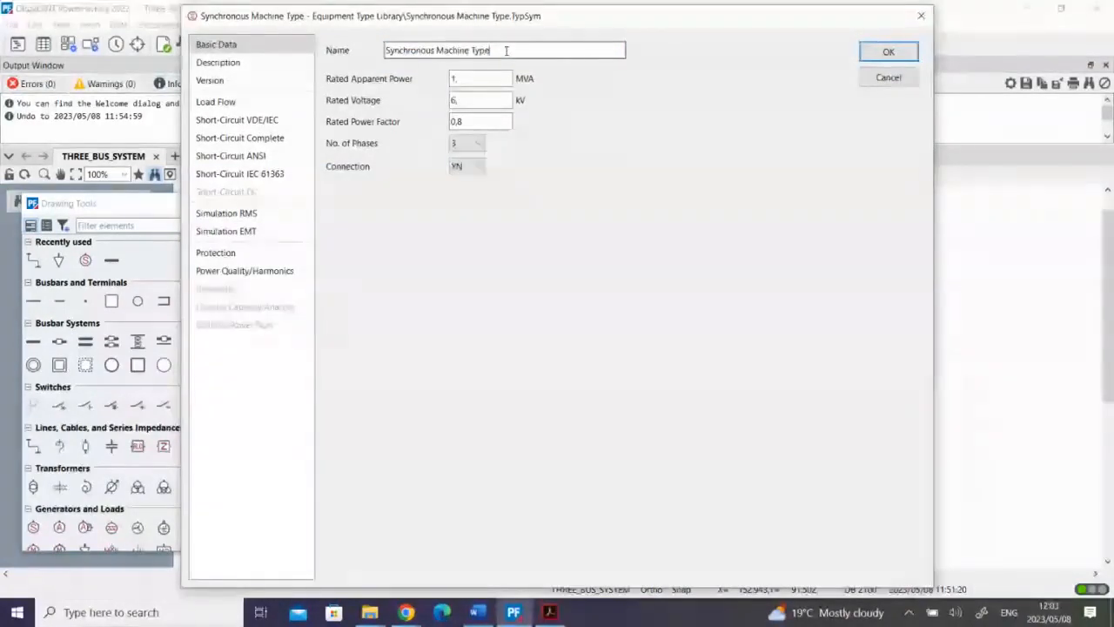
type("_G2")
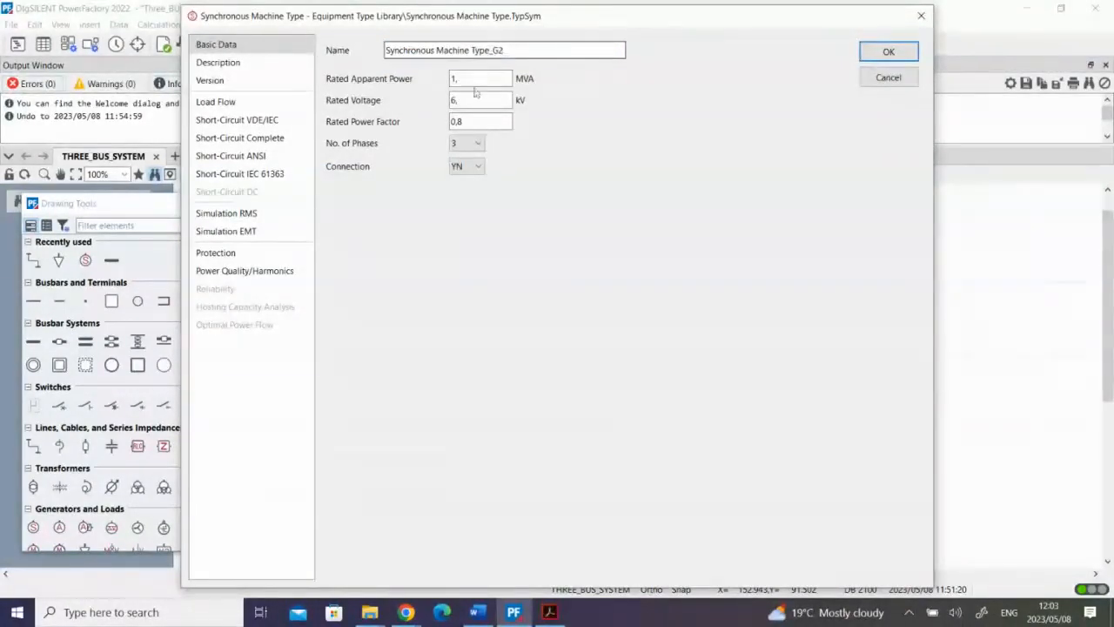
left_click(475, 76)
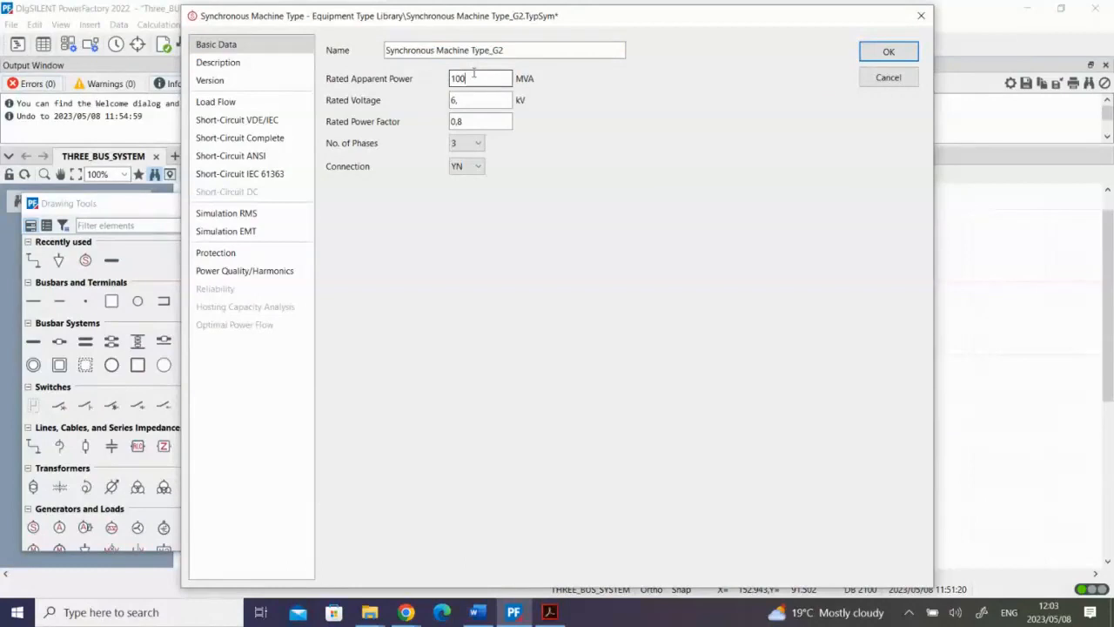
left_click(478, 102)
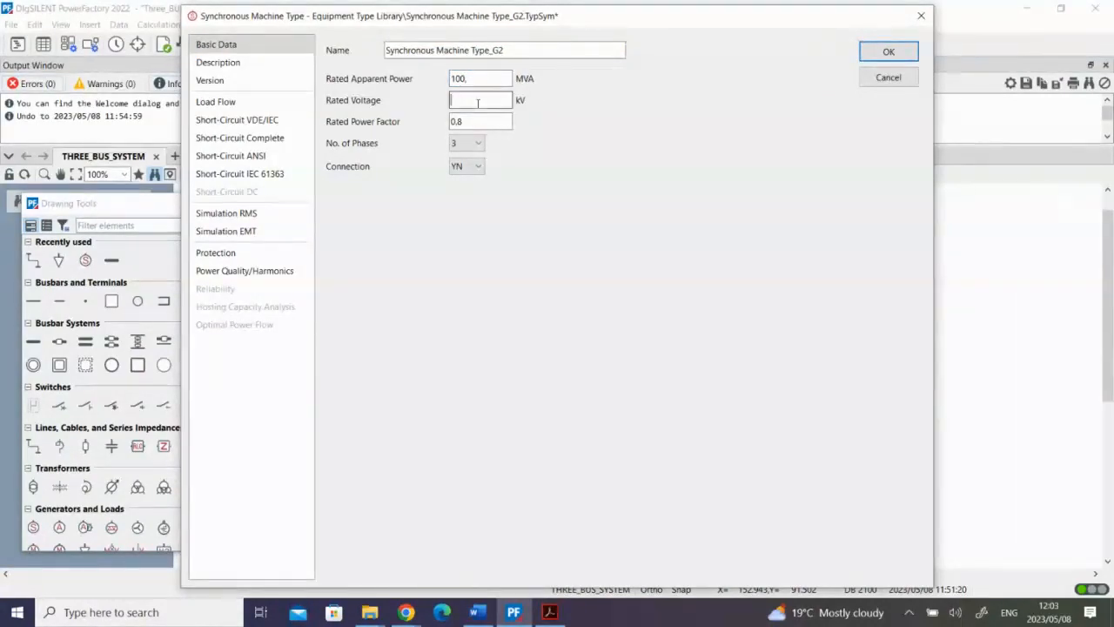
Set the type's rated power factor to 0,98, compare it with the guide's Generator 2 figure, and accept the type and machine data.
left_click(473, 122)
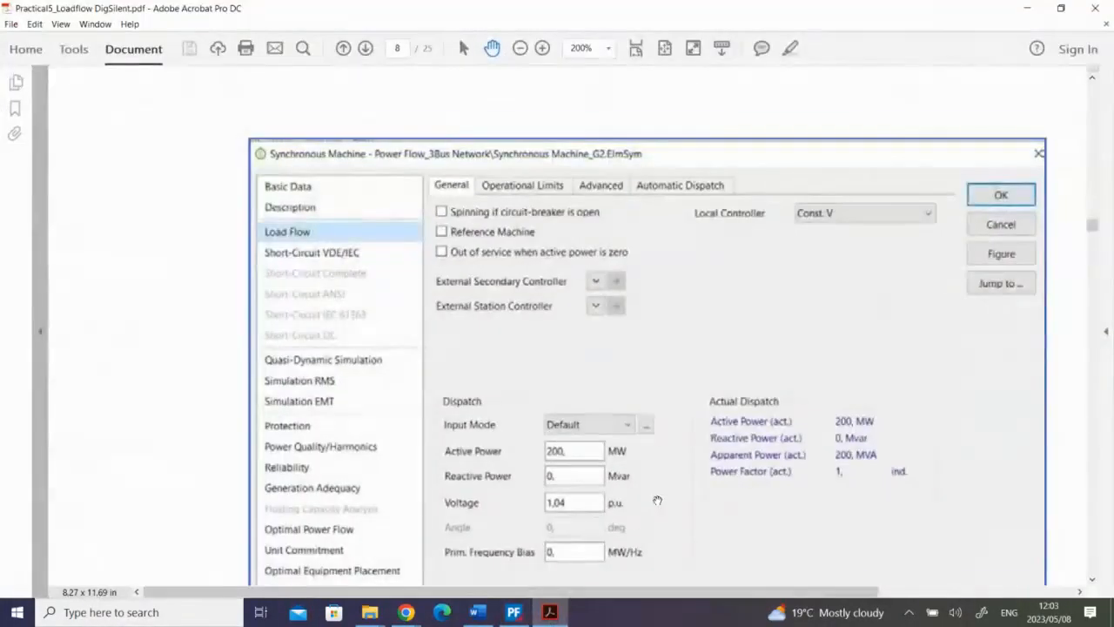
scroll(657, 502, "down", 1)
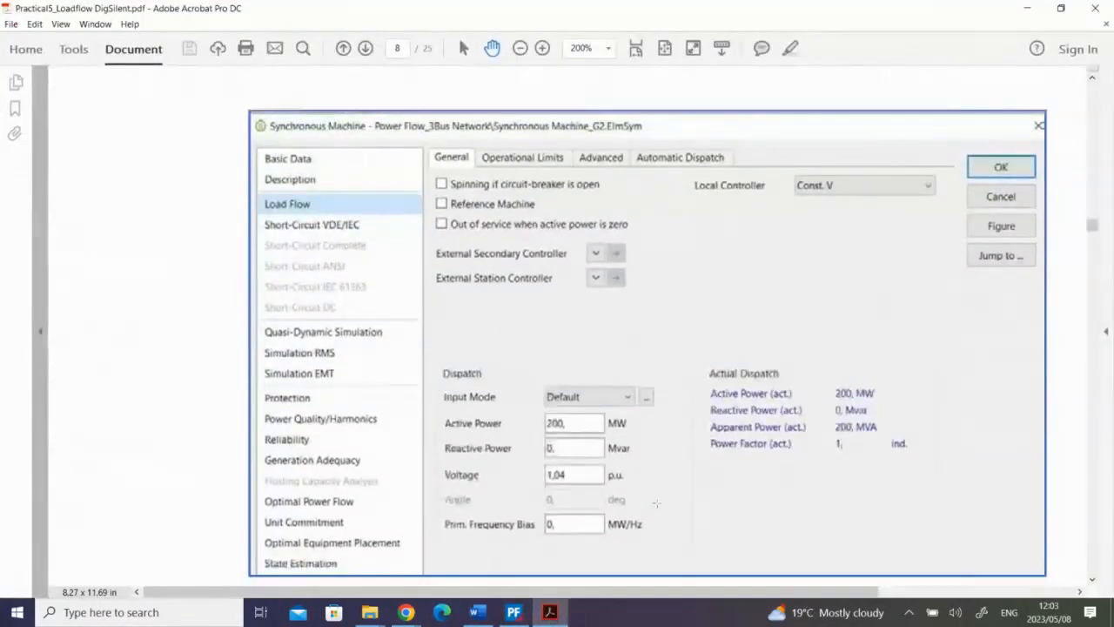
scroll(657, 502, "up", 5)
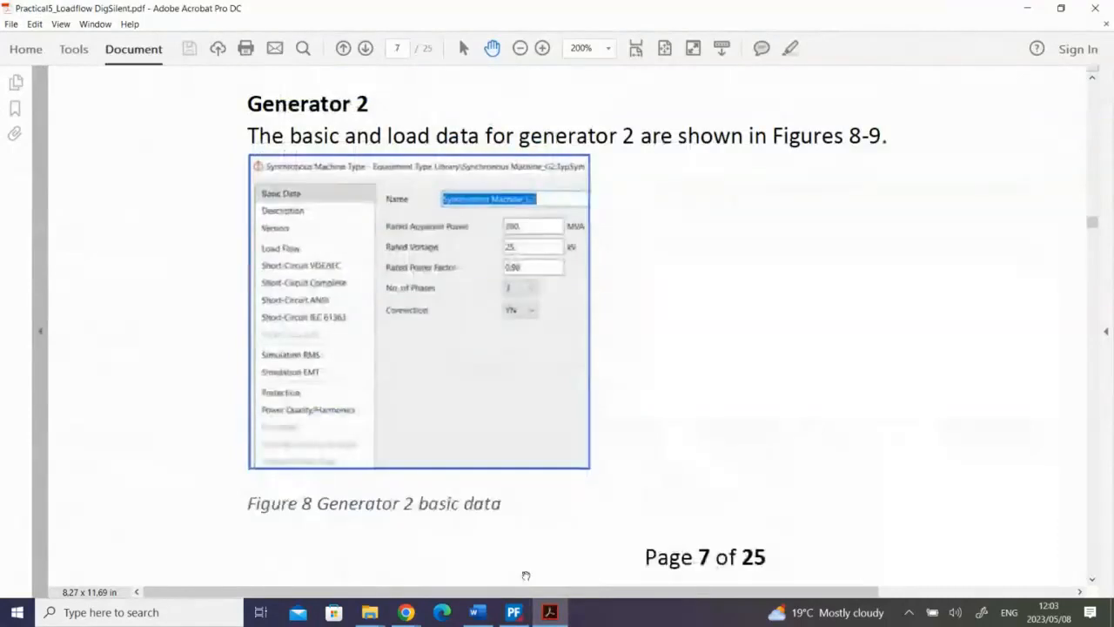
left_click(514, 613)
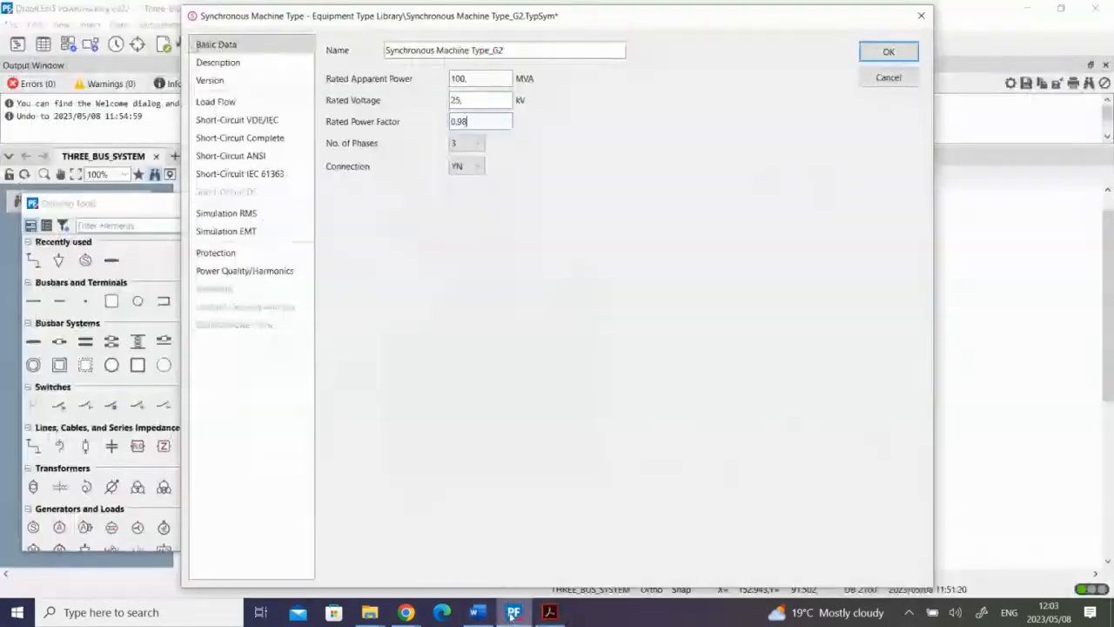
left_click(899, 49)
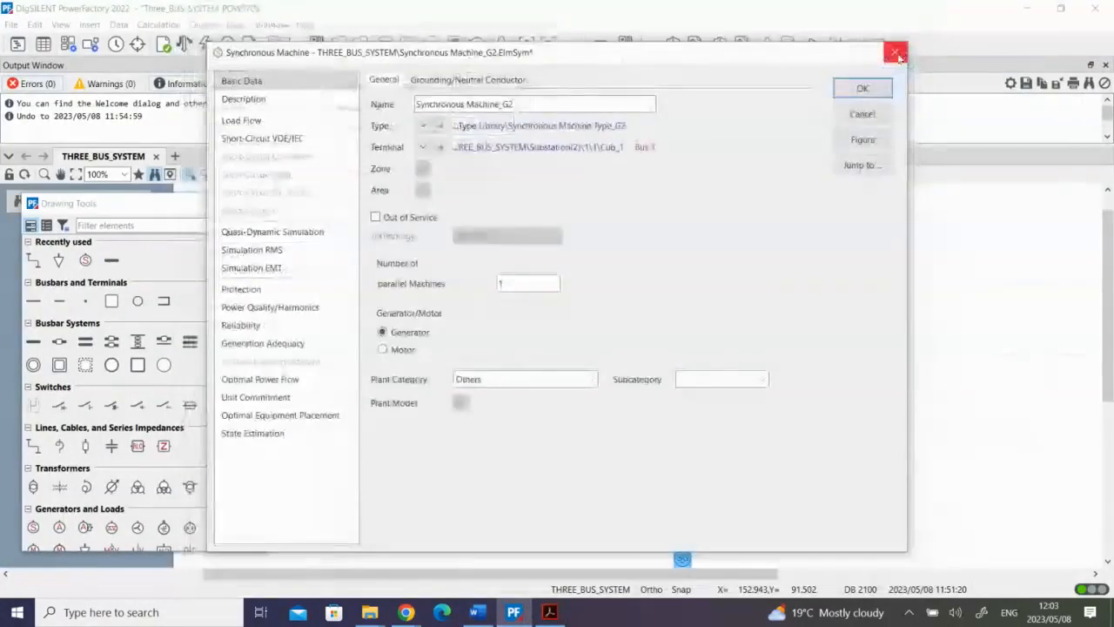
left_click(862, 90)
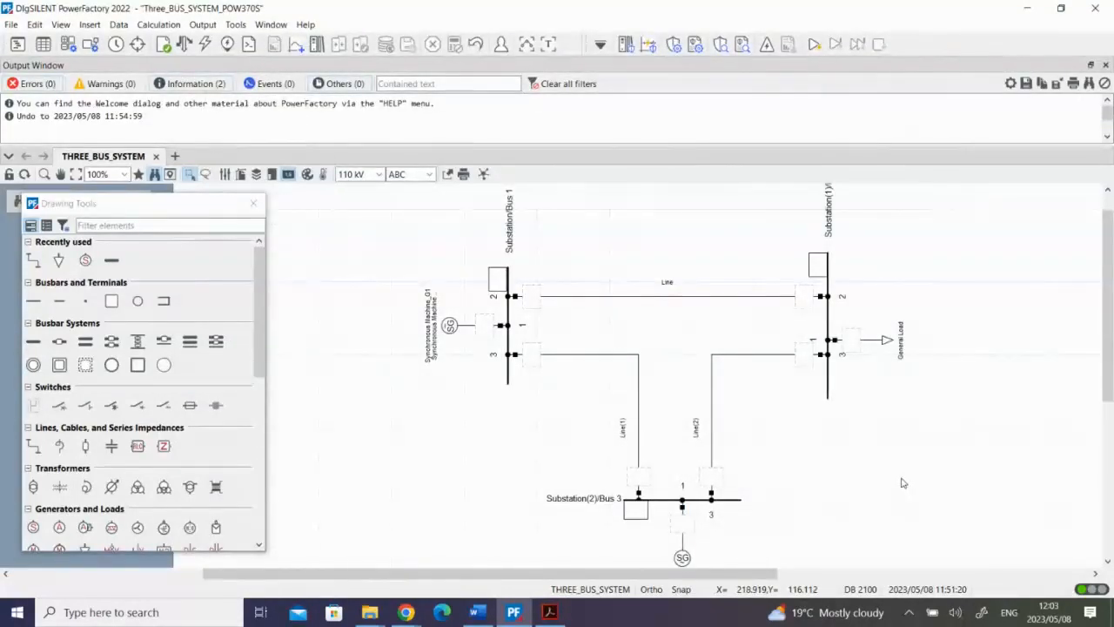
Open the data of the Bus 1 synchronous machine and set its plant category to Coal.
double_click(452, 333)
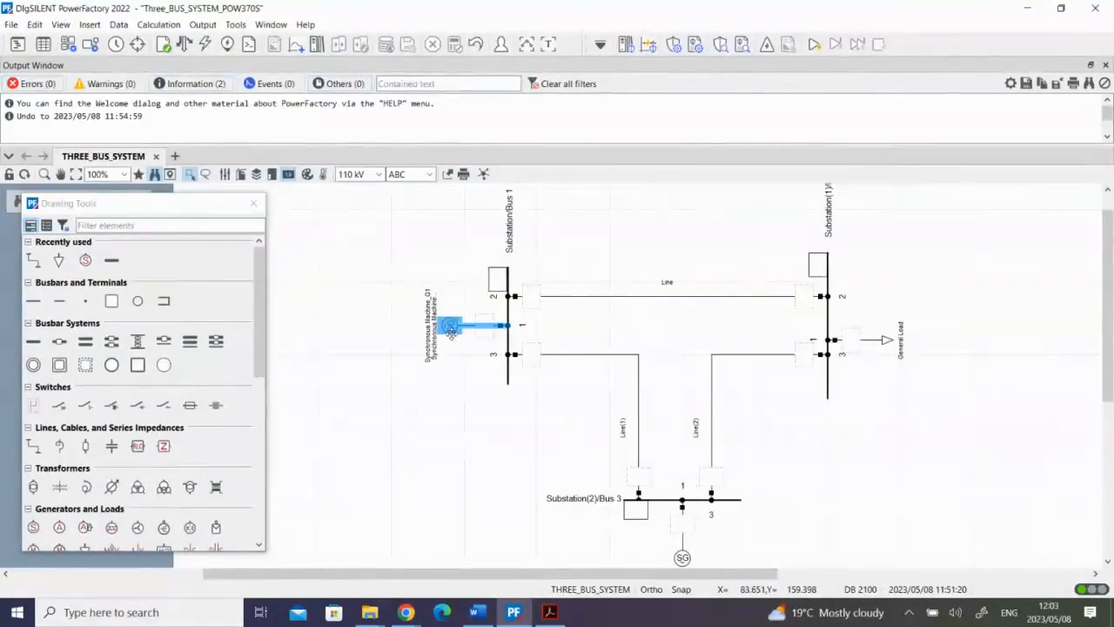
left_click(711, 381)
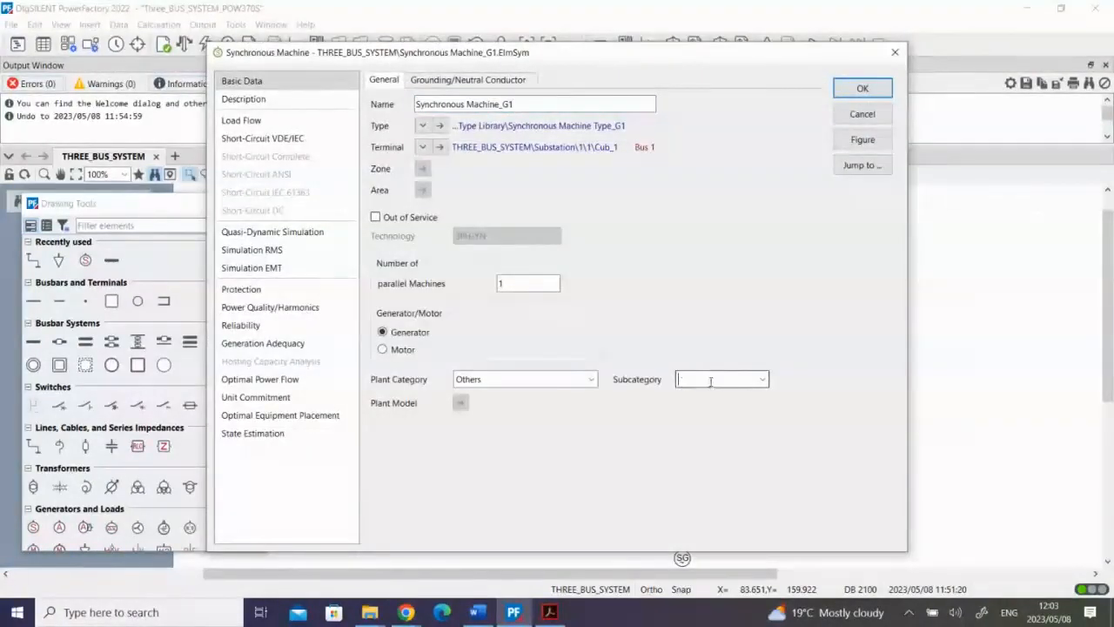
left_click(590, 377)
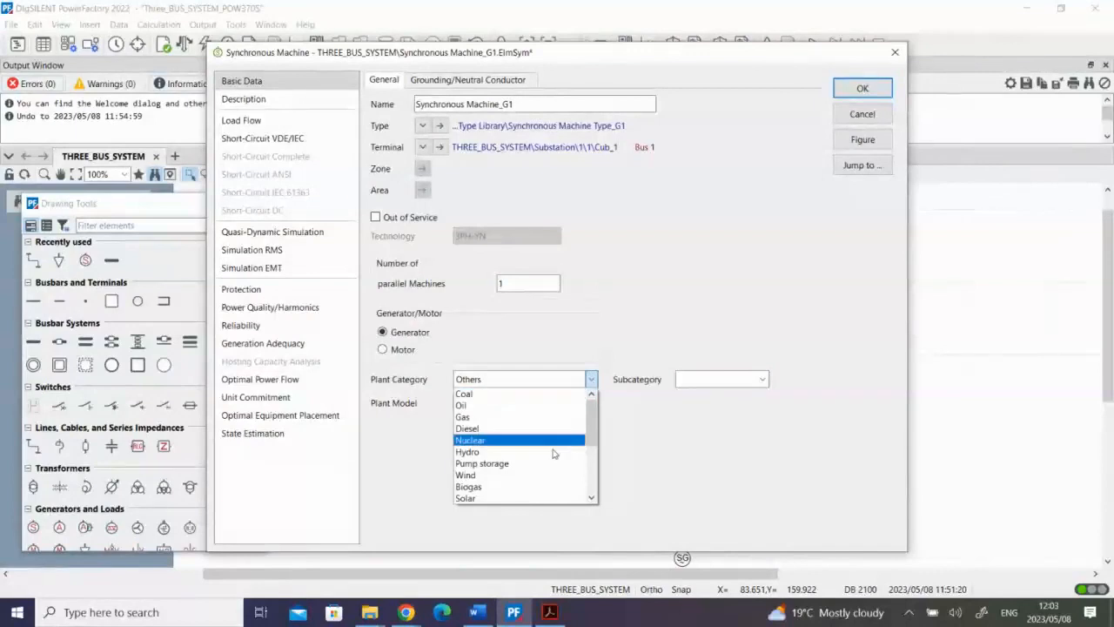
left_click(510, 394)
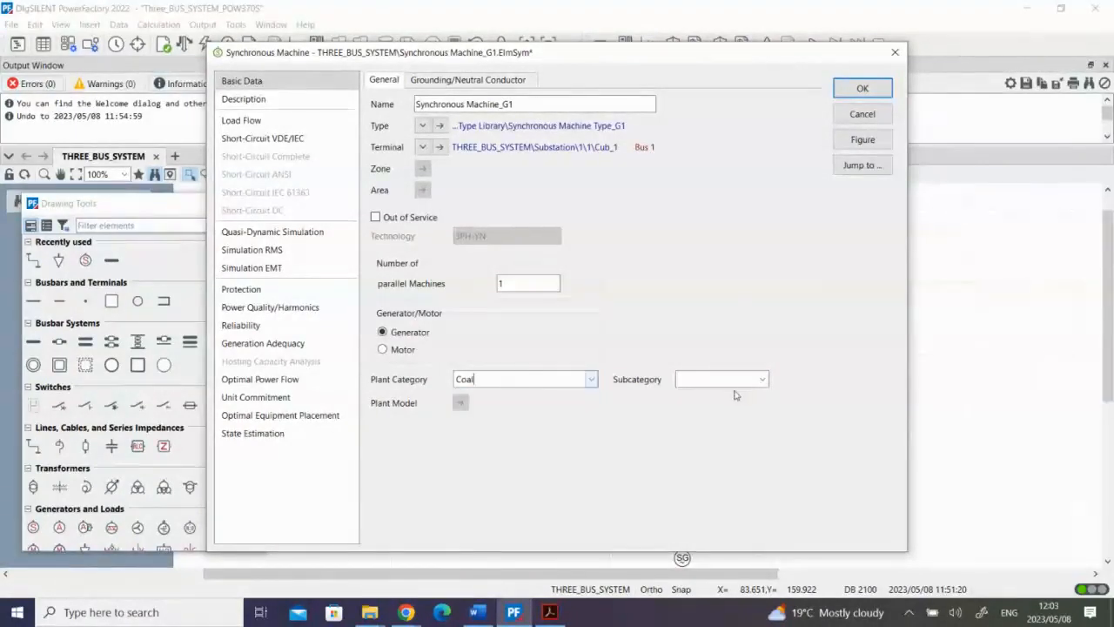
left_click(763, 380)
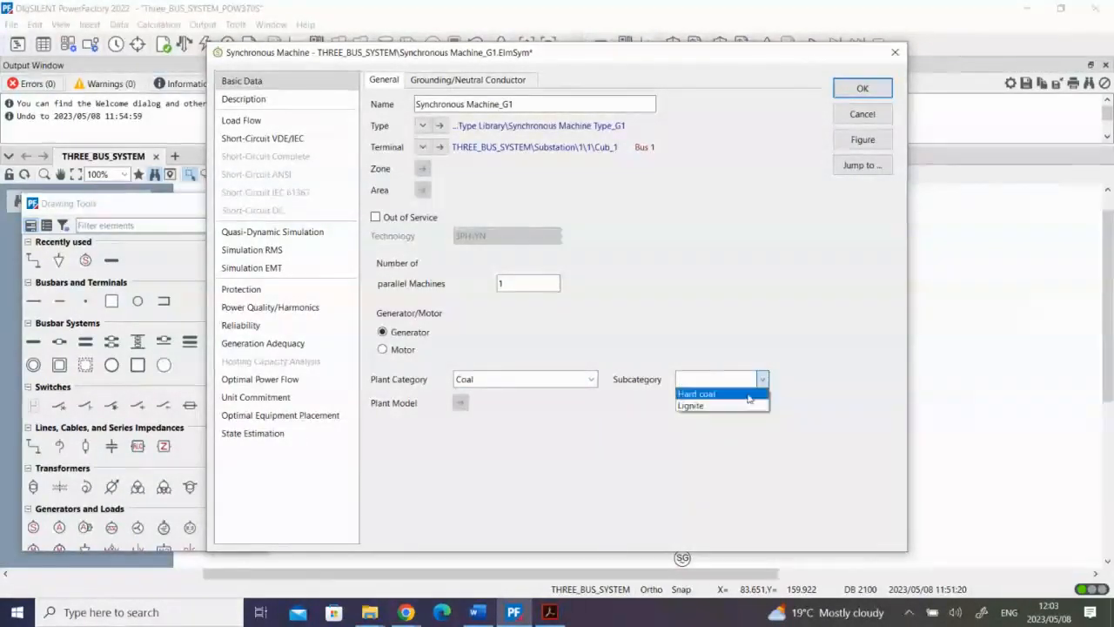
left_click(676, 551)
Switch to Acrobat and review the guide's Generator 1 basic and load flow figures for plant category details.
left_click(549, 612)
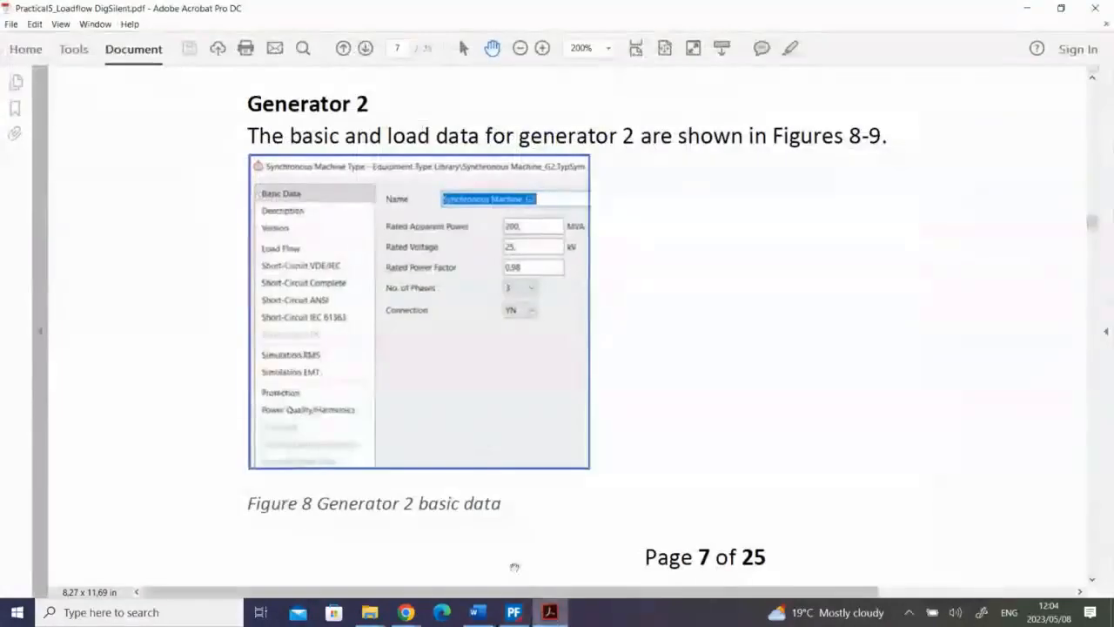
scroll(488, 347, "up", 1)
scroll(488, 347, "up", 6)
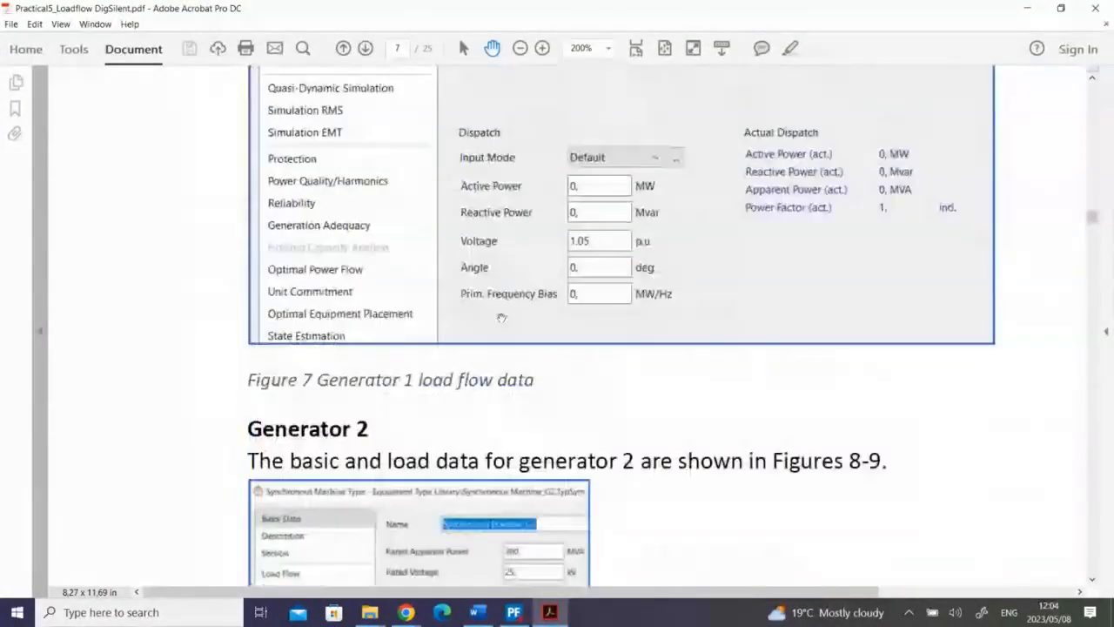
scroll(494, 307, "up", 4)
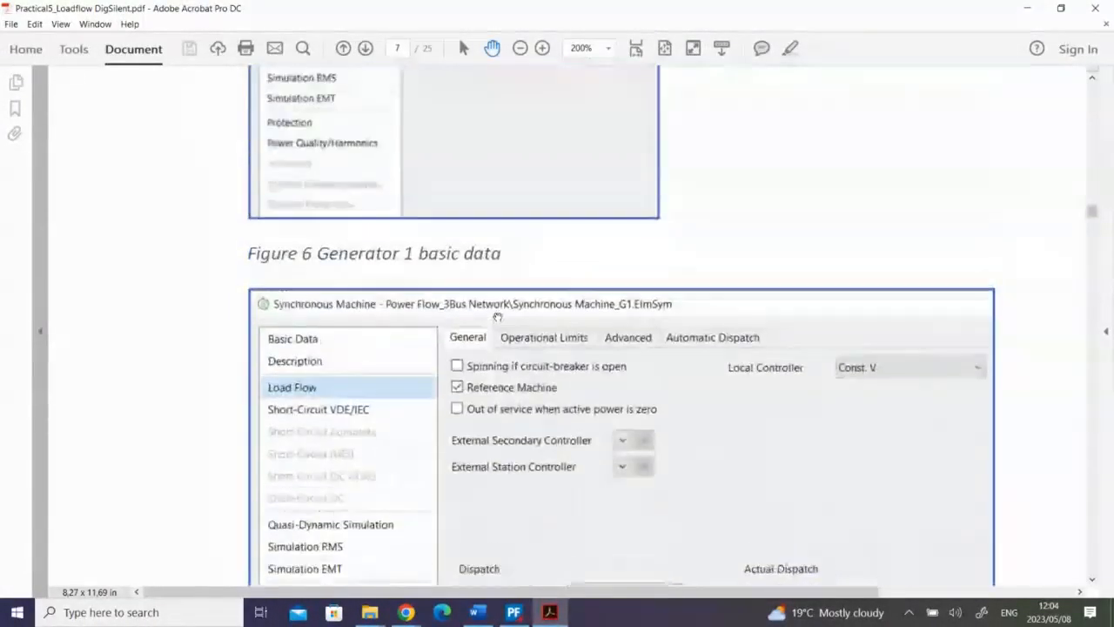
scroll(505, 335, "up", 4)
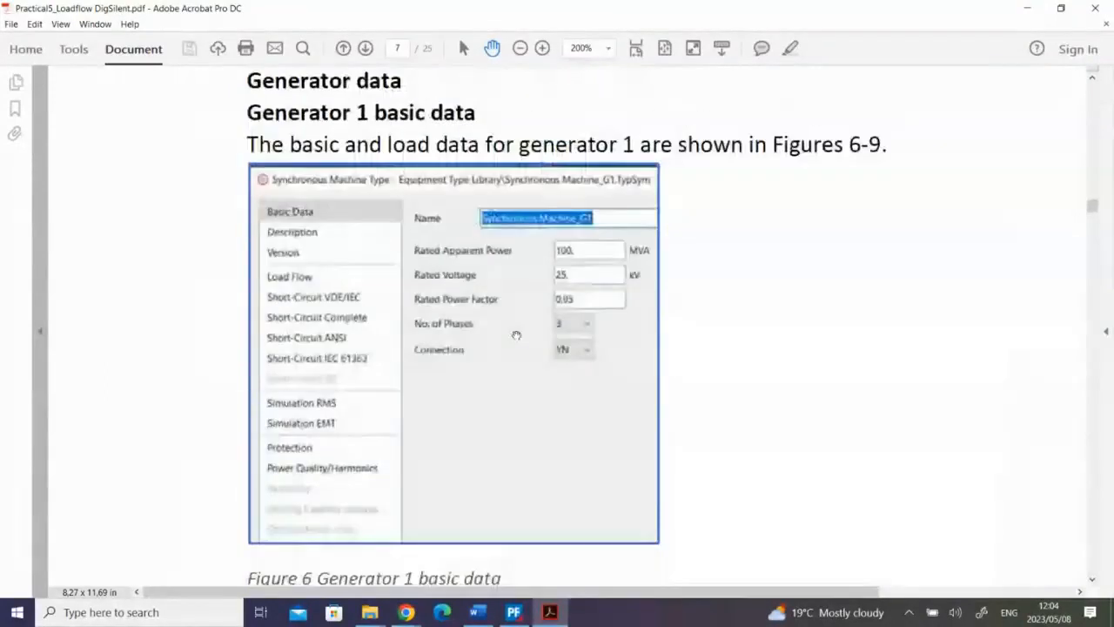
scroll(519, 336, "down", 5)
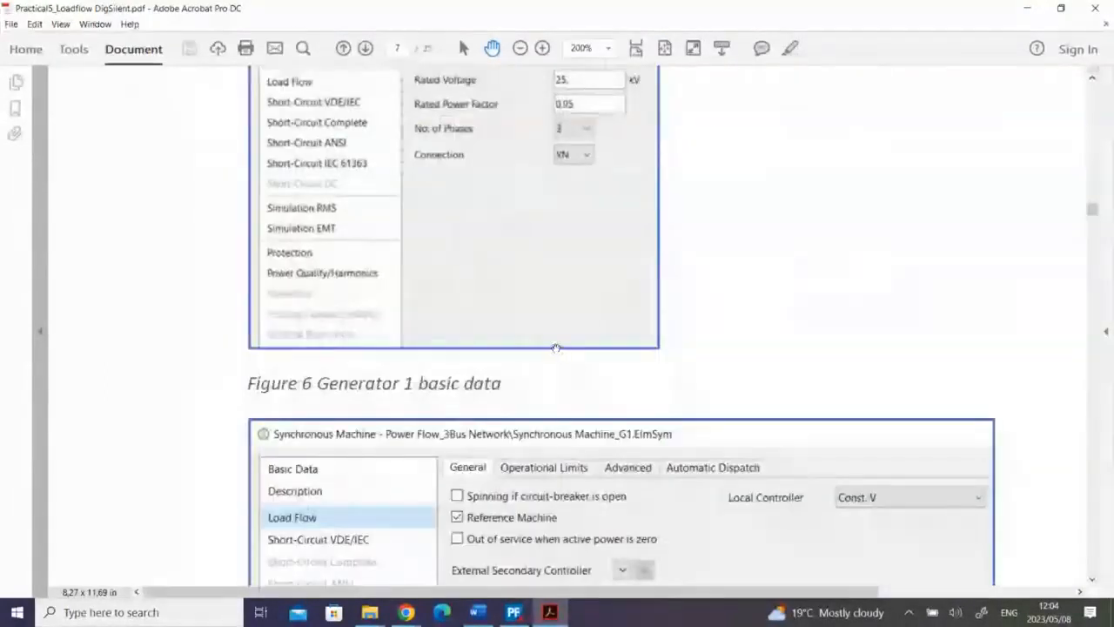
Return to PowerFactory, set the Generator 1 plant subcategory to Hard coal and accept the machine data.
left_click(514, 612)
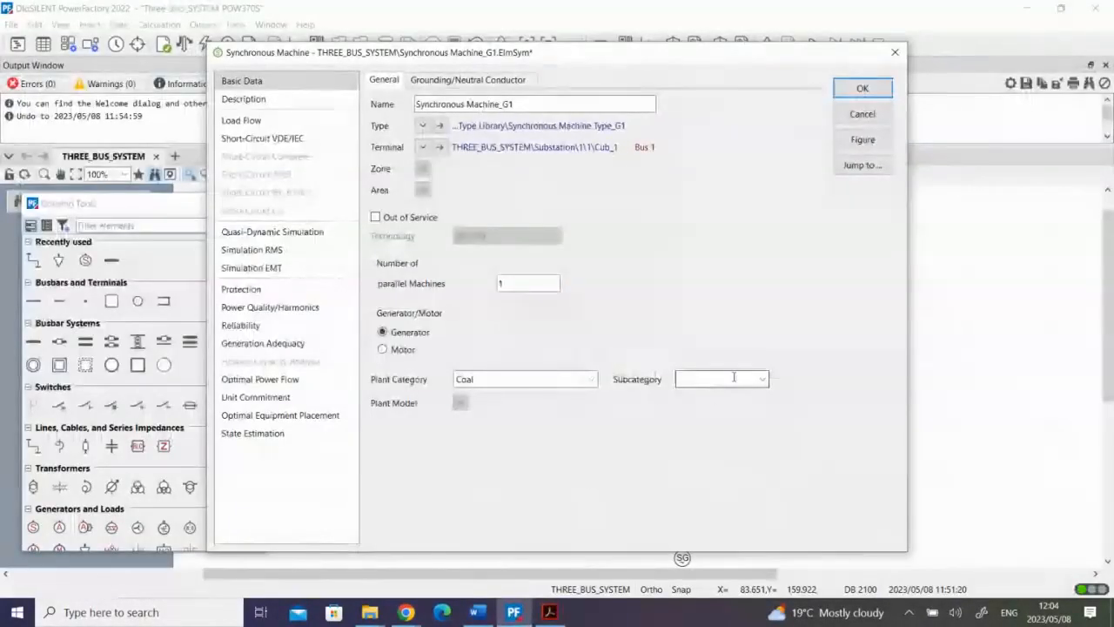
left_click(763, 383)
left_click(709, 391)
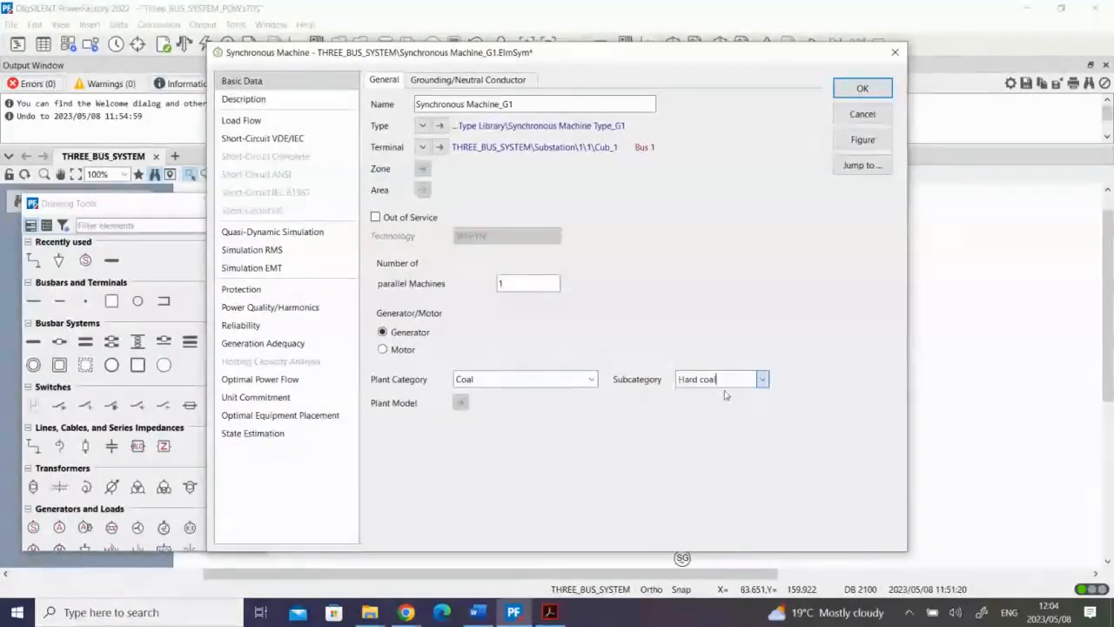
left_click(860, 89)
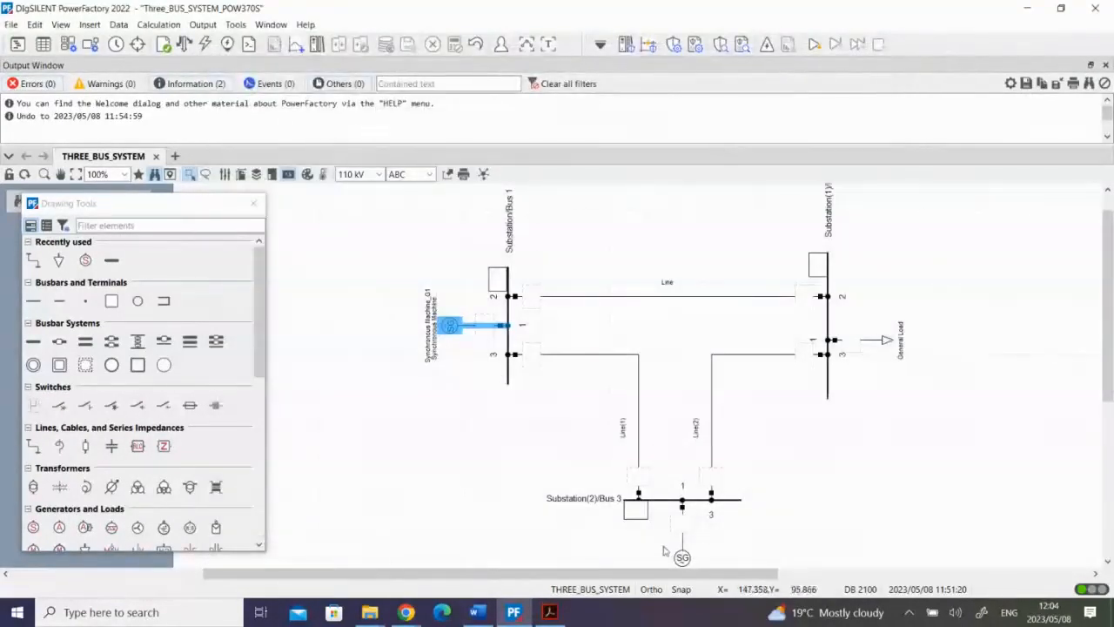
Set the Bus 3 synchronous machine's plant category to Coal with subcategory Hard coal and accept the machine data.
double_click(682, 557)
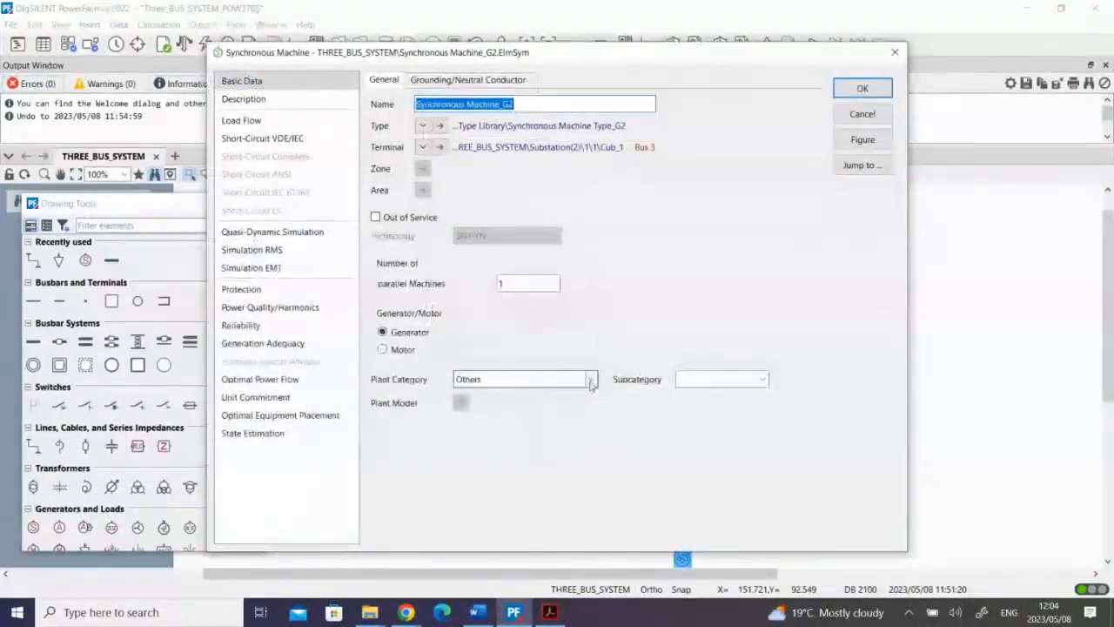
left_click(591, 379)
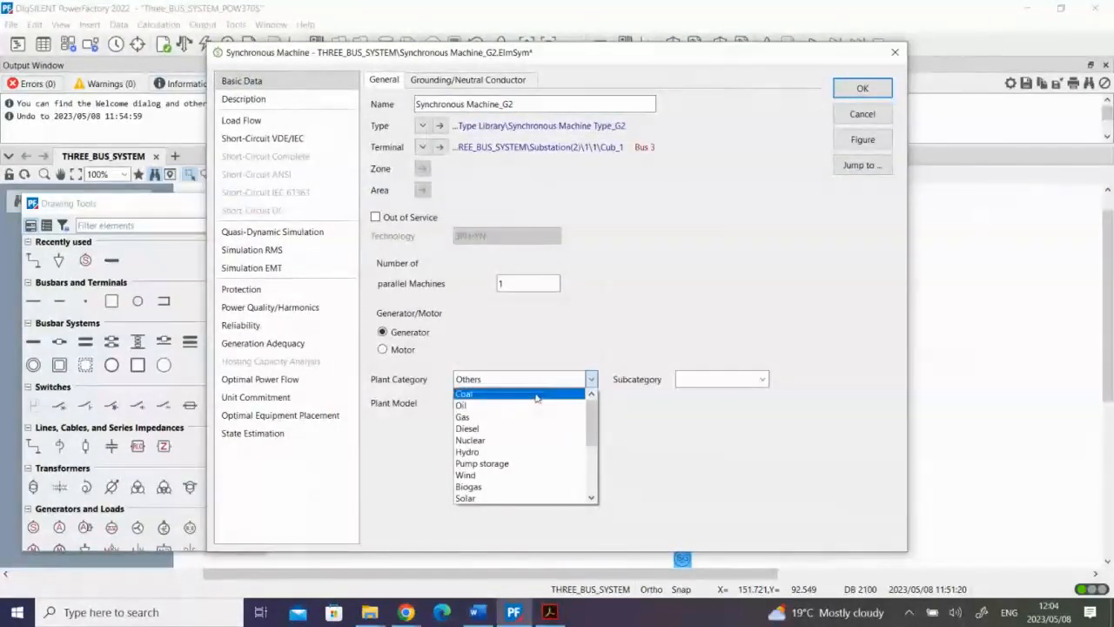
left_click(537, 396)
left_click(765, 381)
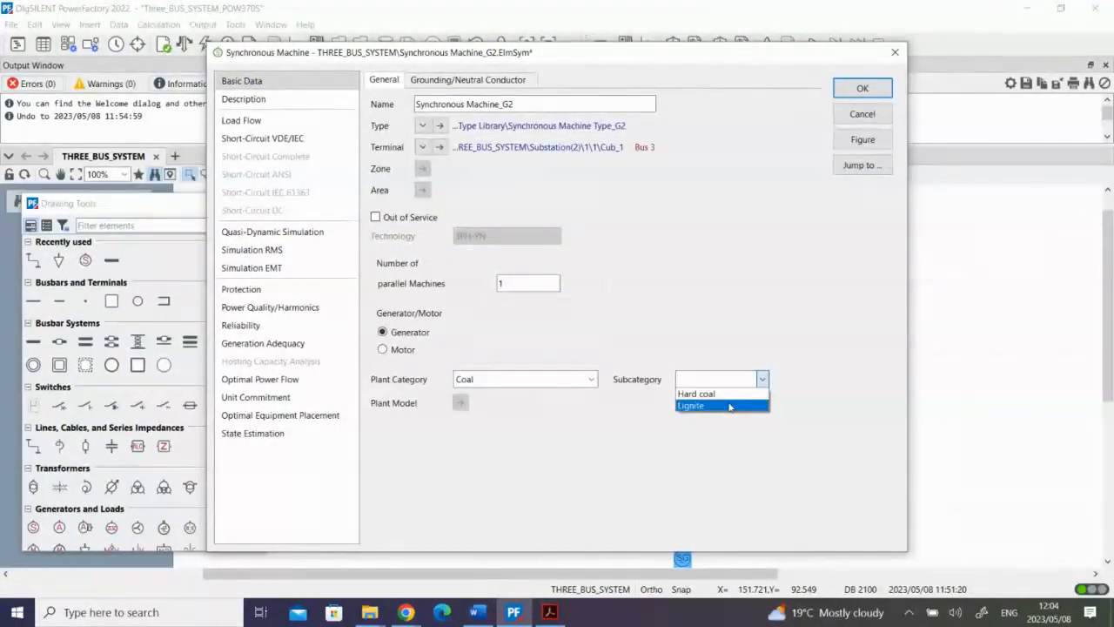
left_click(702, 391)
left_click(864, 88)
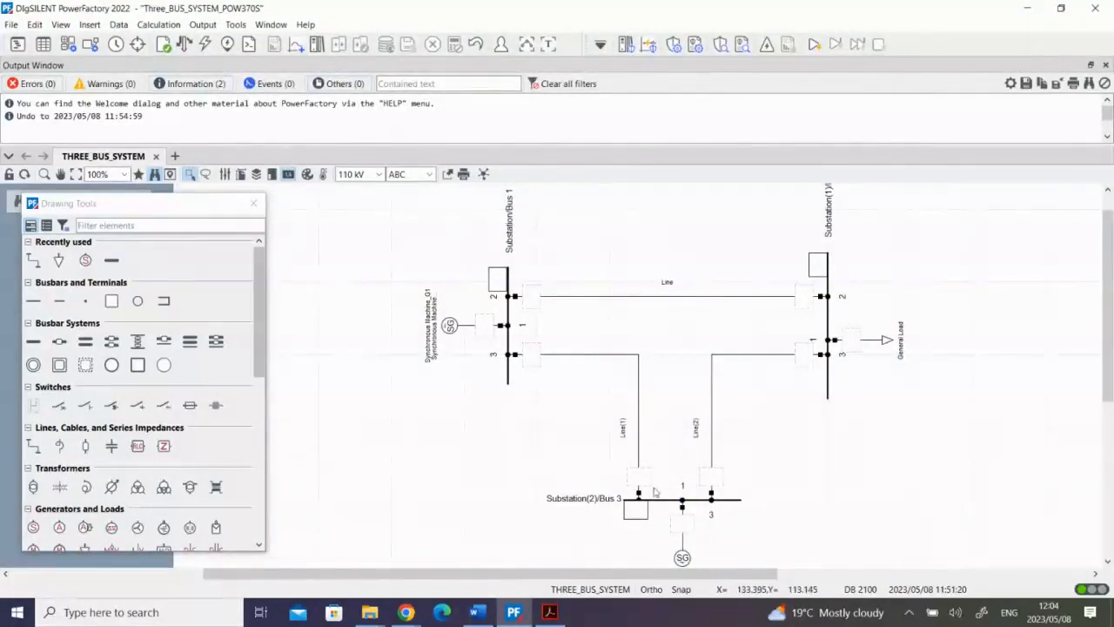
Open the data of the general load at Bus 2 and set its load classification to Commercial.
double_click(881, 339)
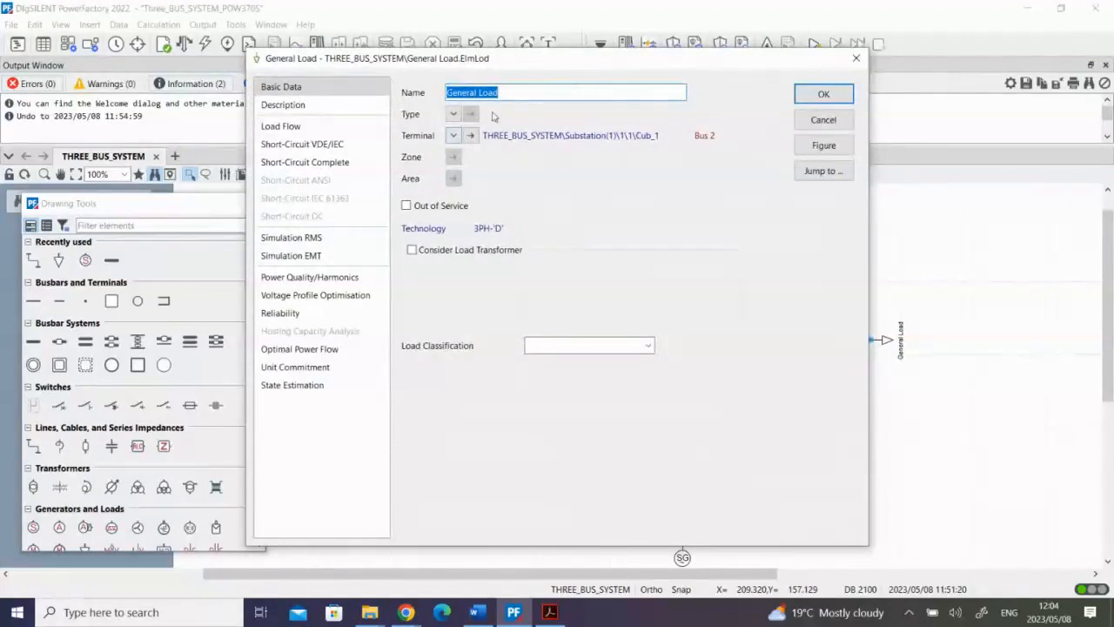
left_click(649, 346)
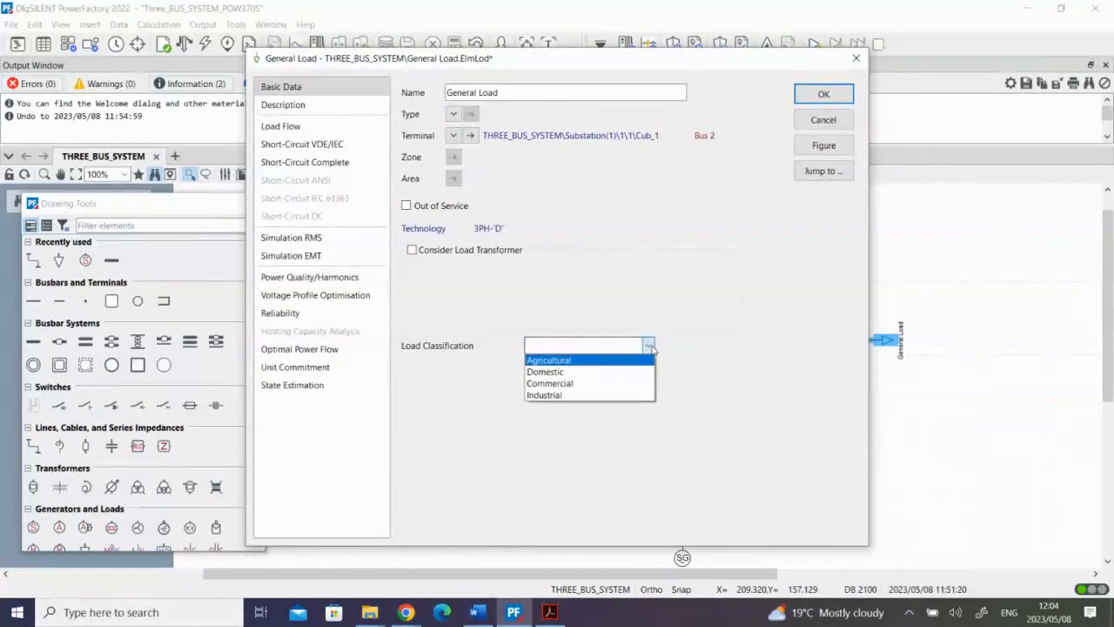
left_click(595, 388)
left_click(453, 114)
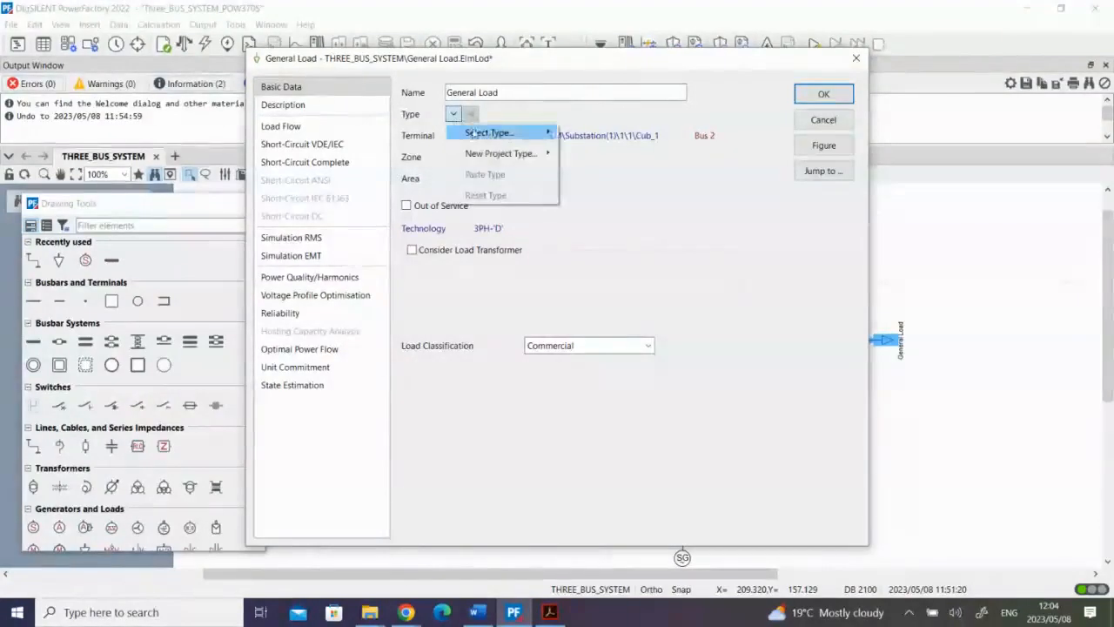
mouse_move(475, 132)
left_click(635, 131)
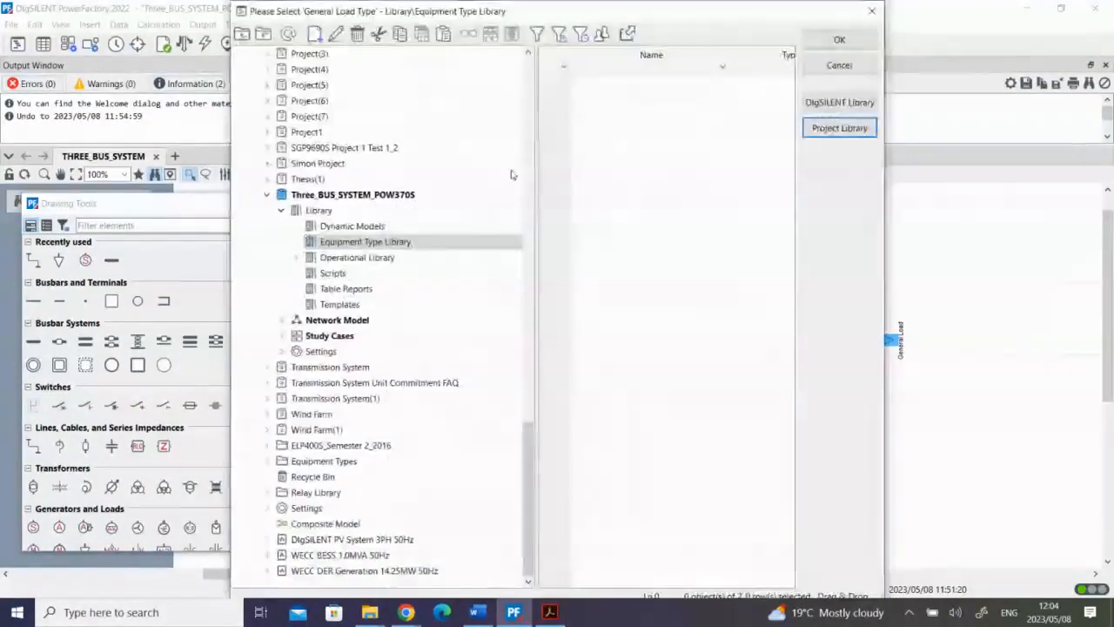
left_click(839, 65)
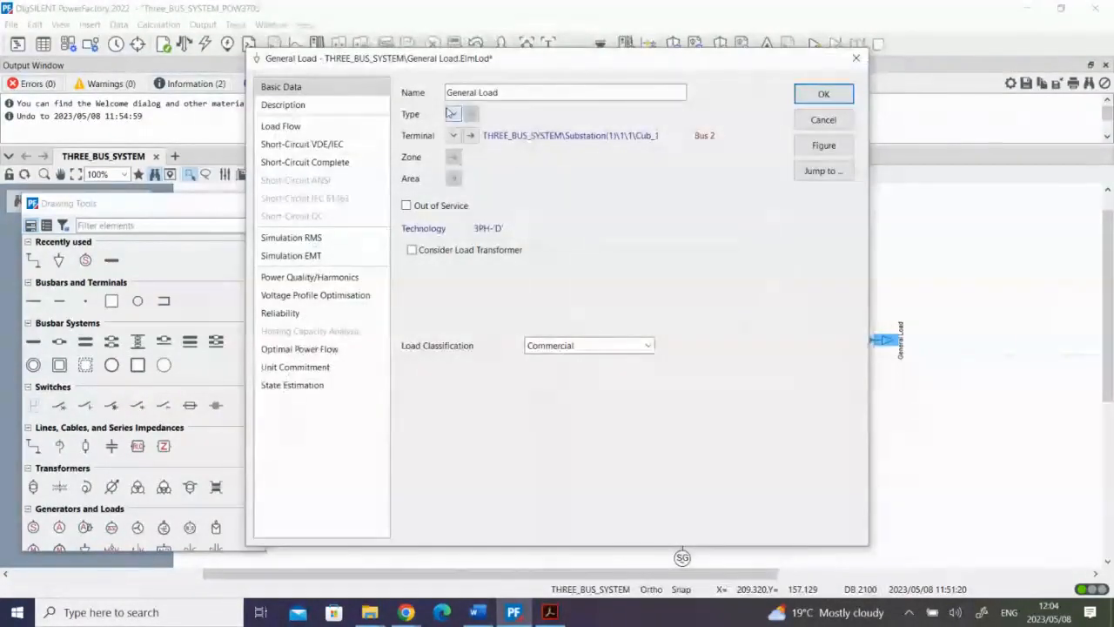
Create a new project General Load Type for the load, review its basic and load flow pages, and accept the default values.
left_click(453, 114)
mouse_move(522, 151)
left_click(609, 154)
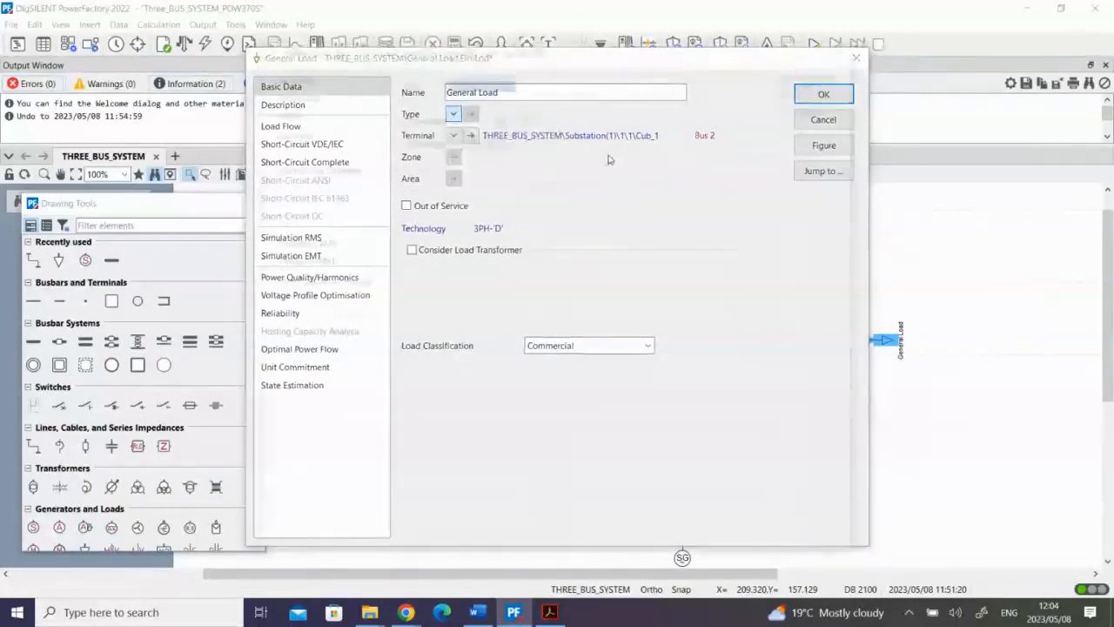
left_click(284, 133)
left_click(317, 79)
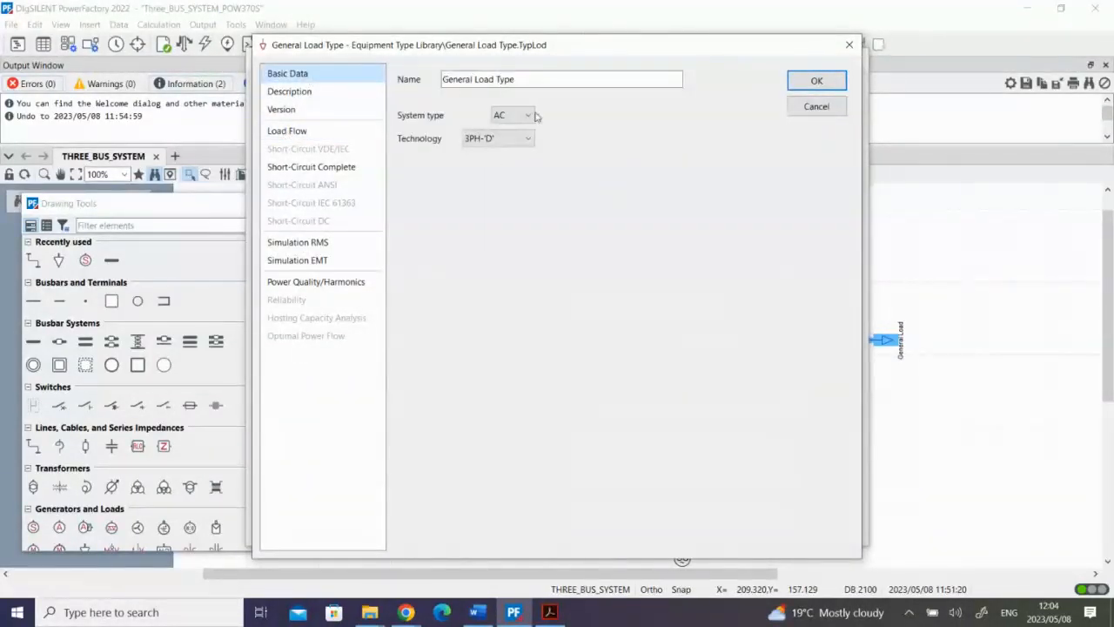
left_click(279, 93)
left_click(281, 110)
left_click(286, 131)
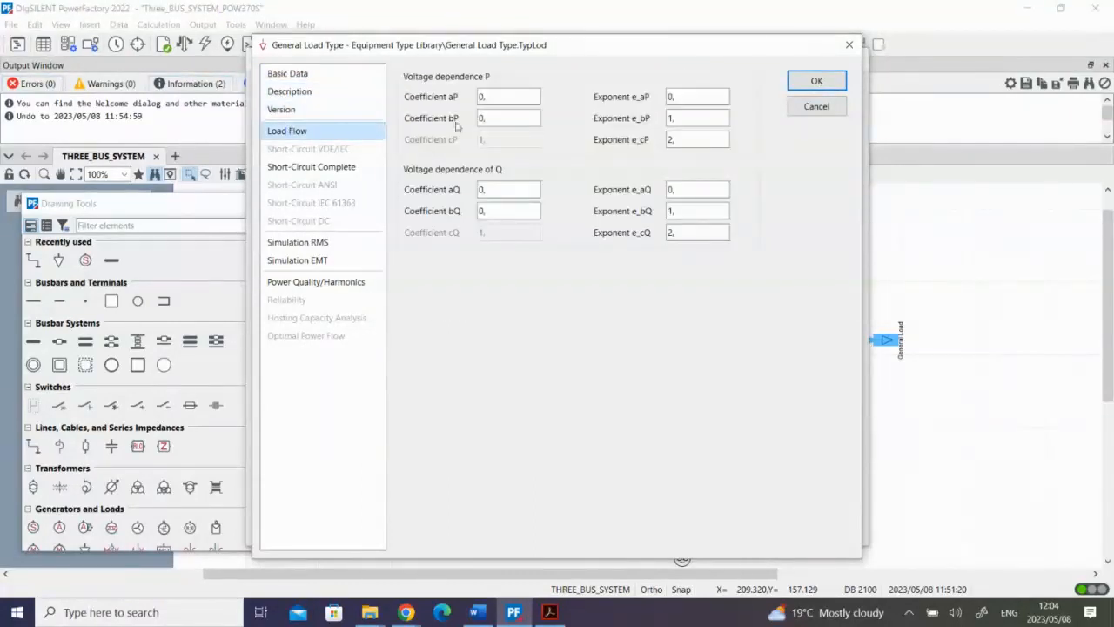
left_click(815, 80)
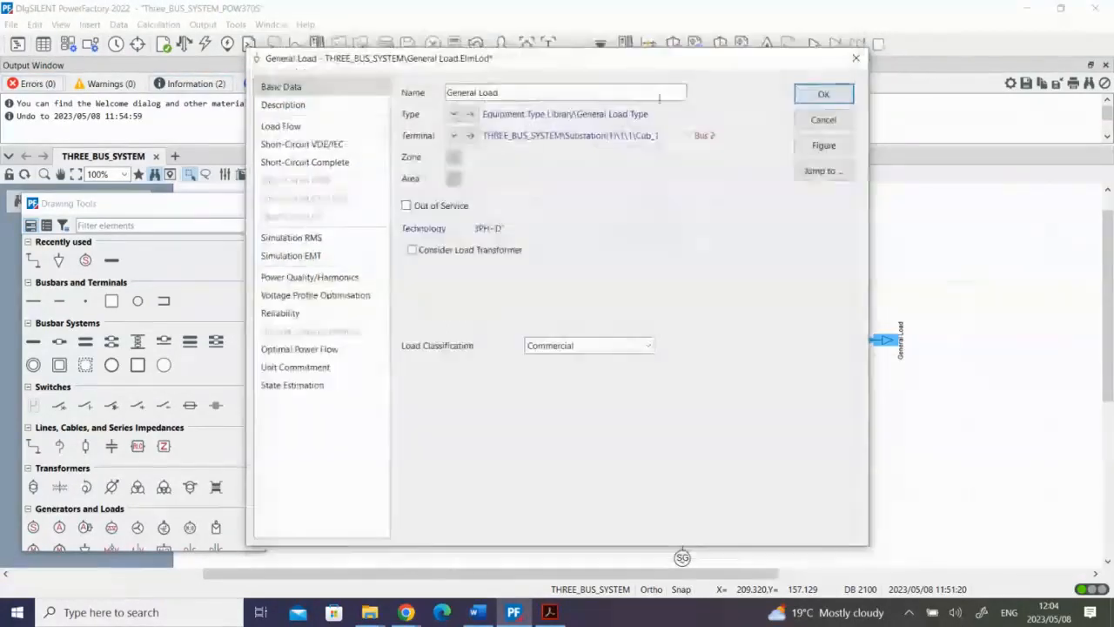
Set the general load's load flow operating point to 200 MW active and 250 Mvar reactive power, and accept the load data.
left_click(296, 128)
double_click(524, 173)
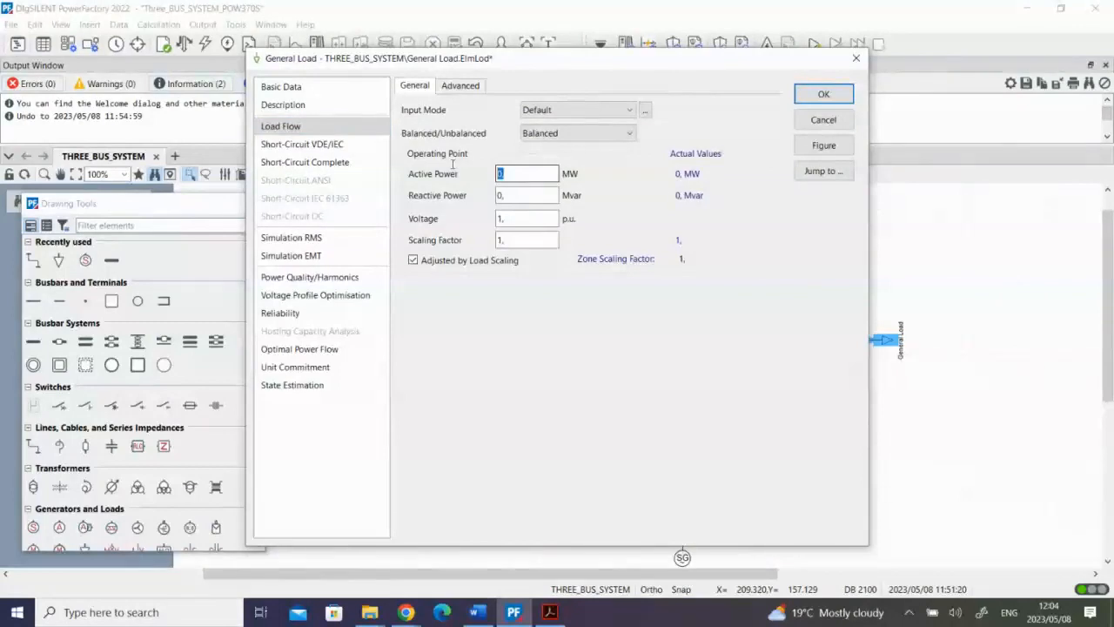
type("200")
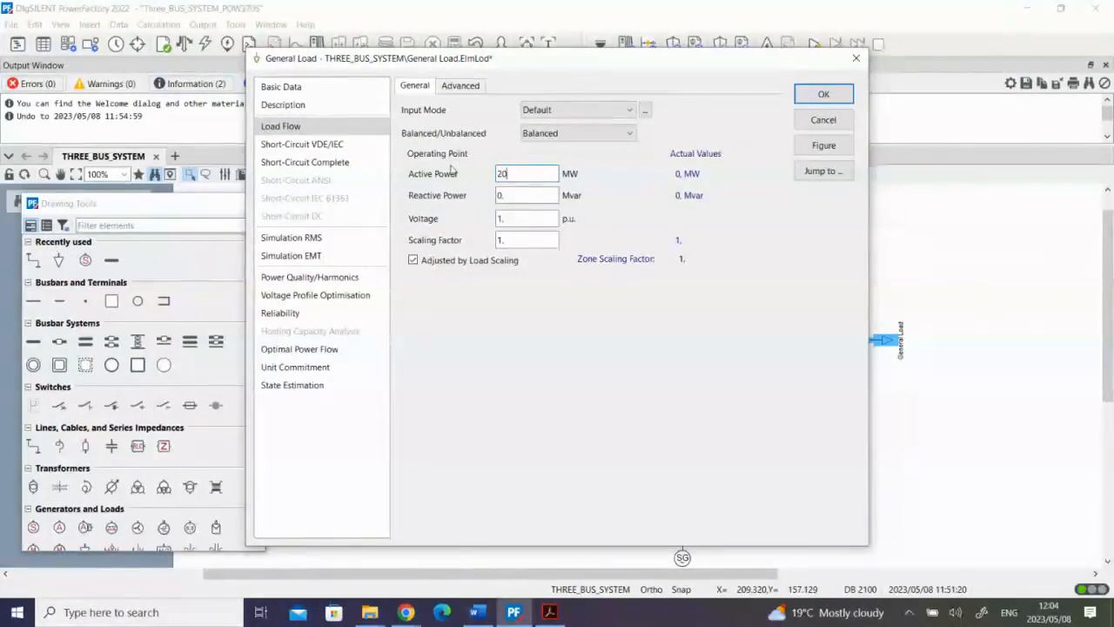
key("Tab")
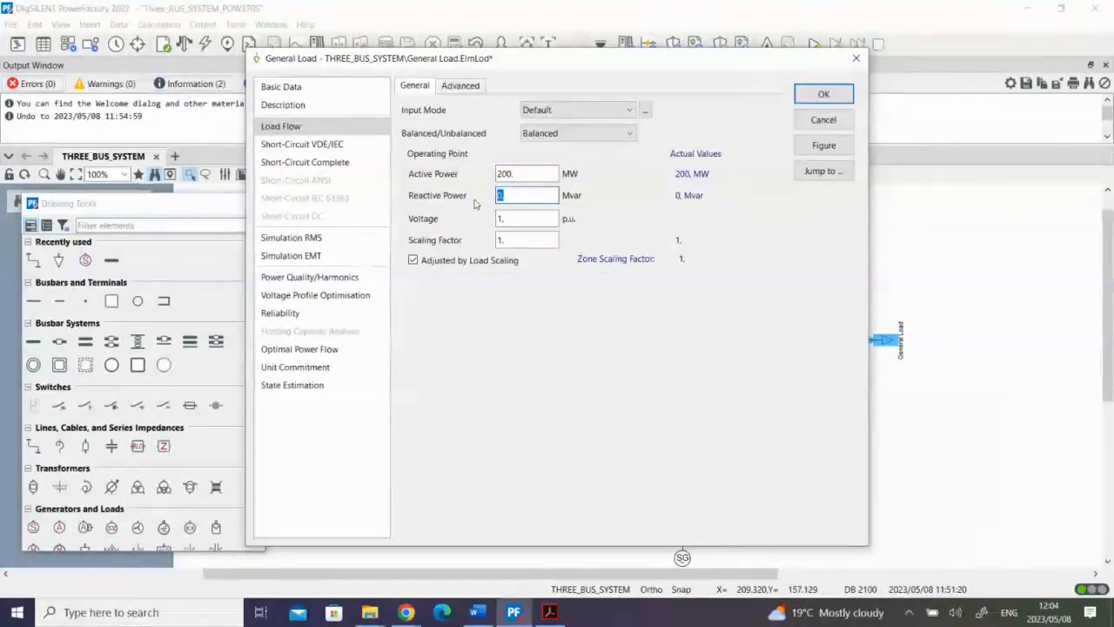
type("250")
left_click(527, 219)
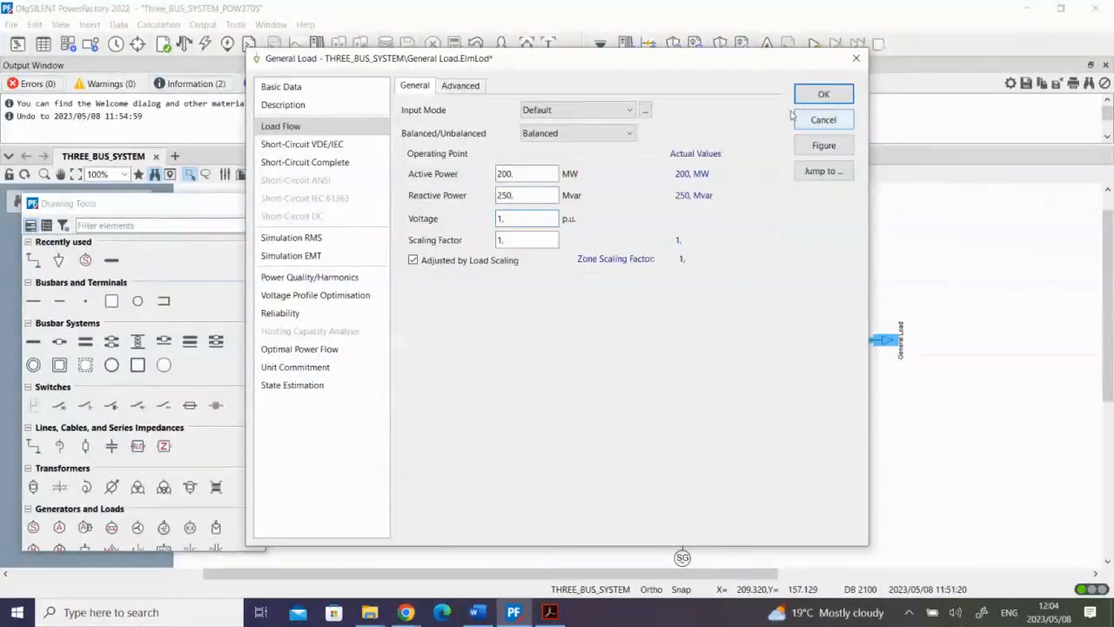
left_click(824, 96)
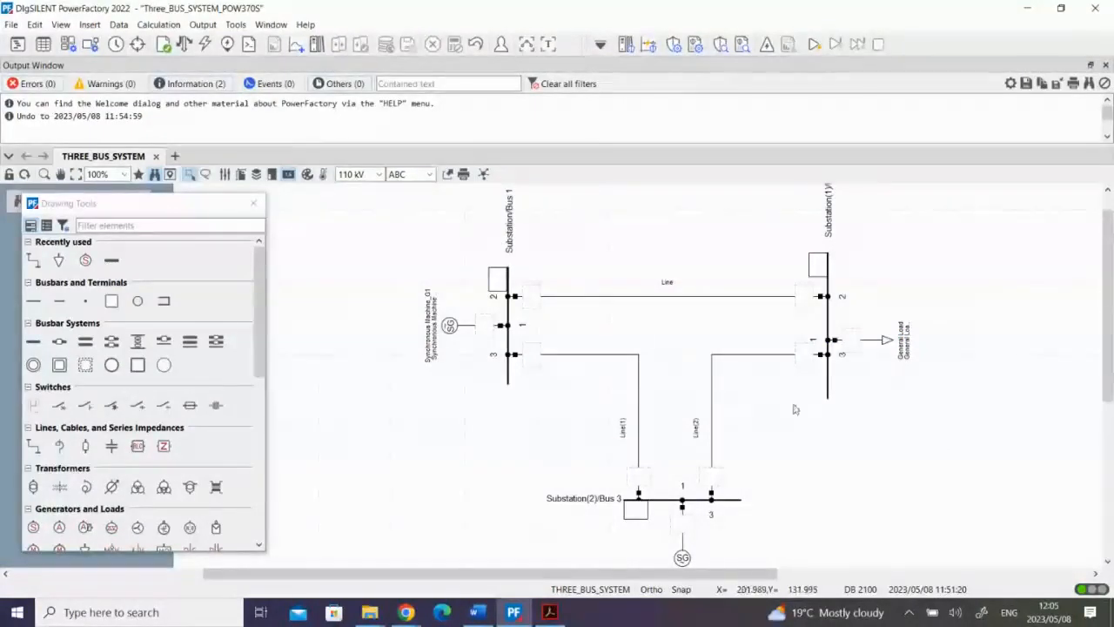
Open the basic data of the line between Bus 1 and Bus 2 and rename it Line12.
double_click(612, 296)
left_click(237, 55)
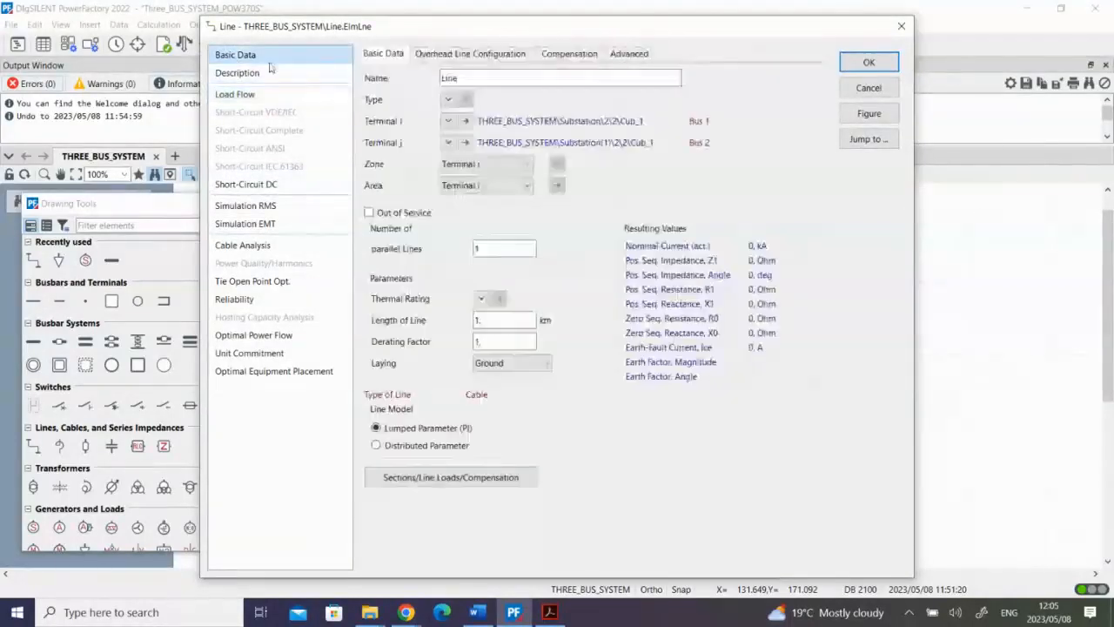
left_click(459, 79)
type("12")
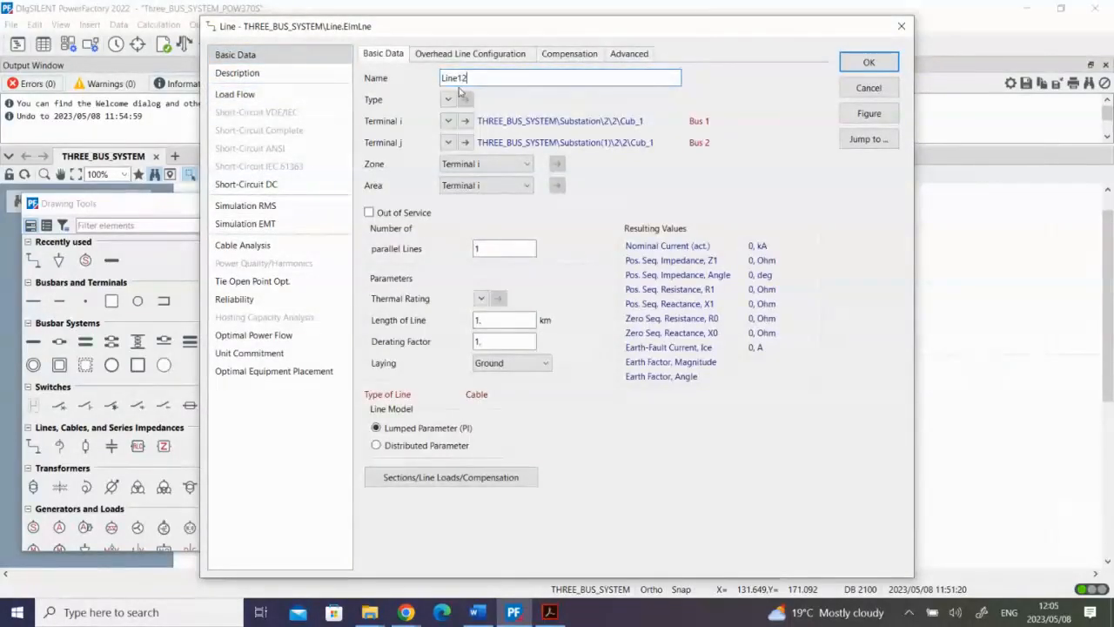
left_click(511, 321)
left_click(447, 101)
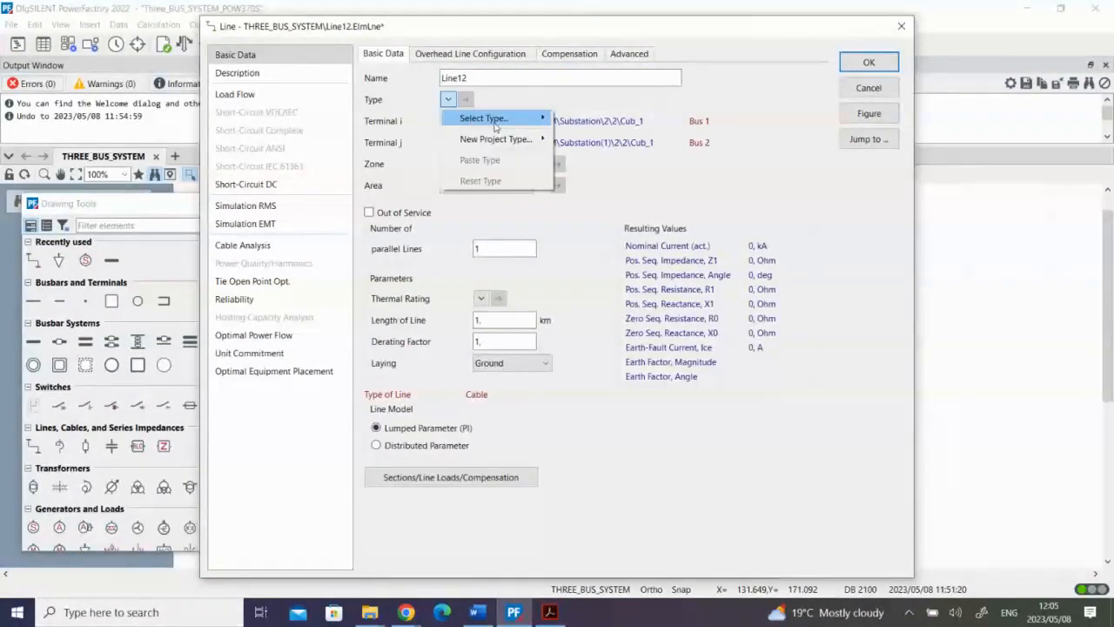
mouse_move(510, 116)
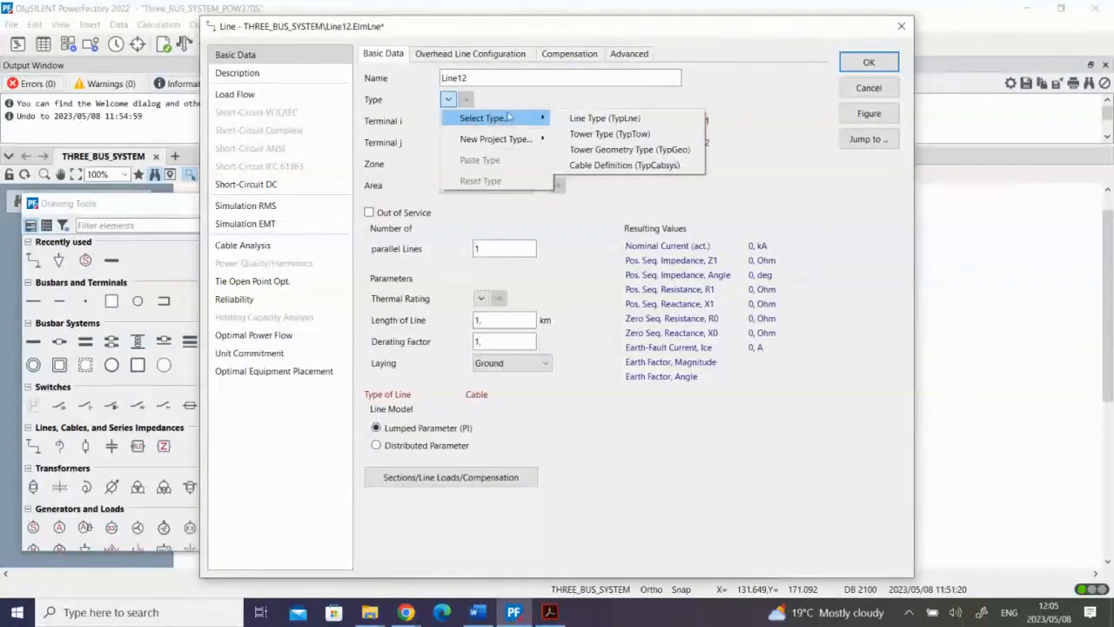
left_click(607, 118)
left_click(817, 65)
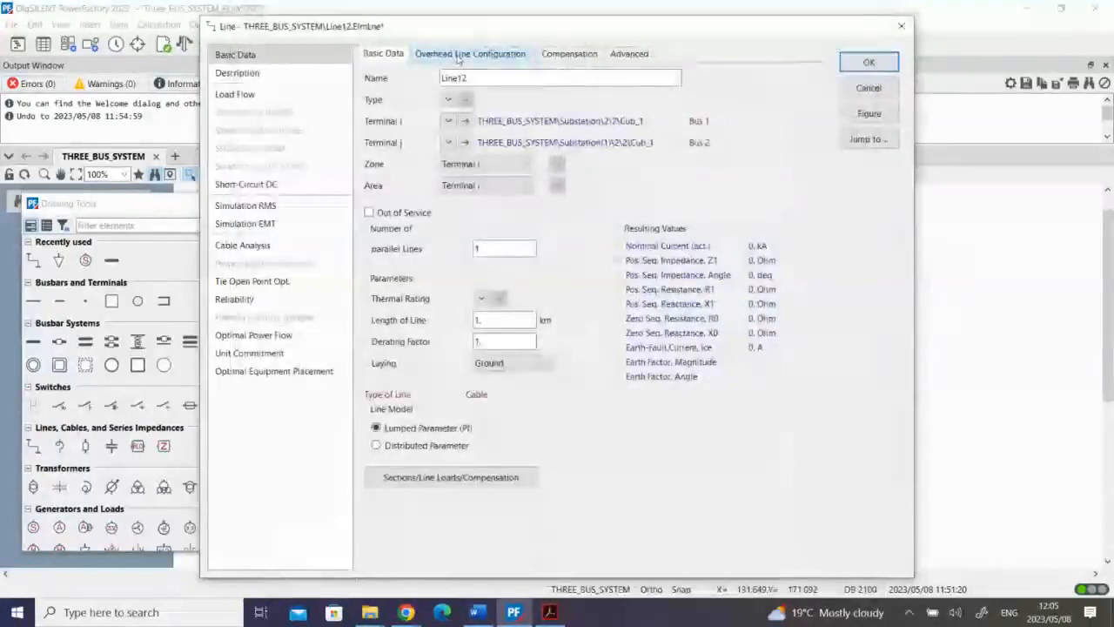
Create a new project line type (TypLne) for Line12.
left_click(448, 99)
mouse_move(506, 140)
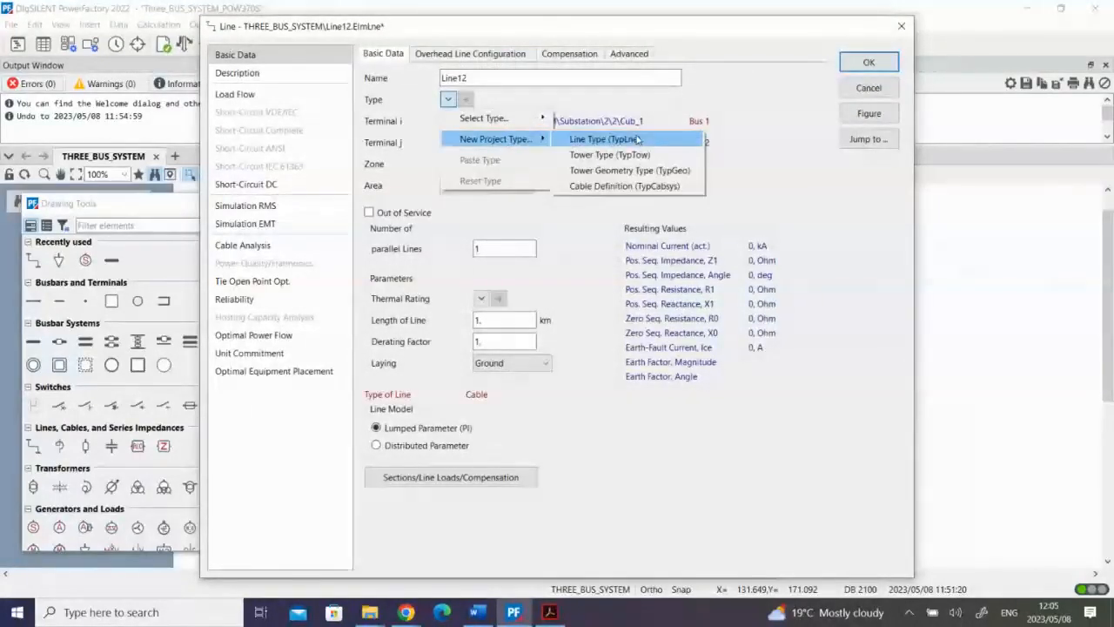
Create a new project line type for Line12 and name it Line Type_L12 in its basic data.
left_click(600, 141)
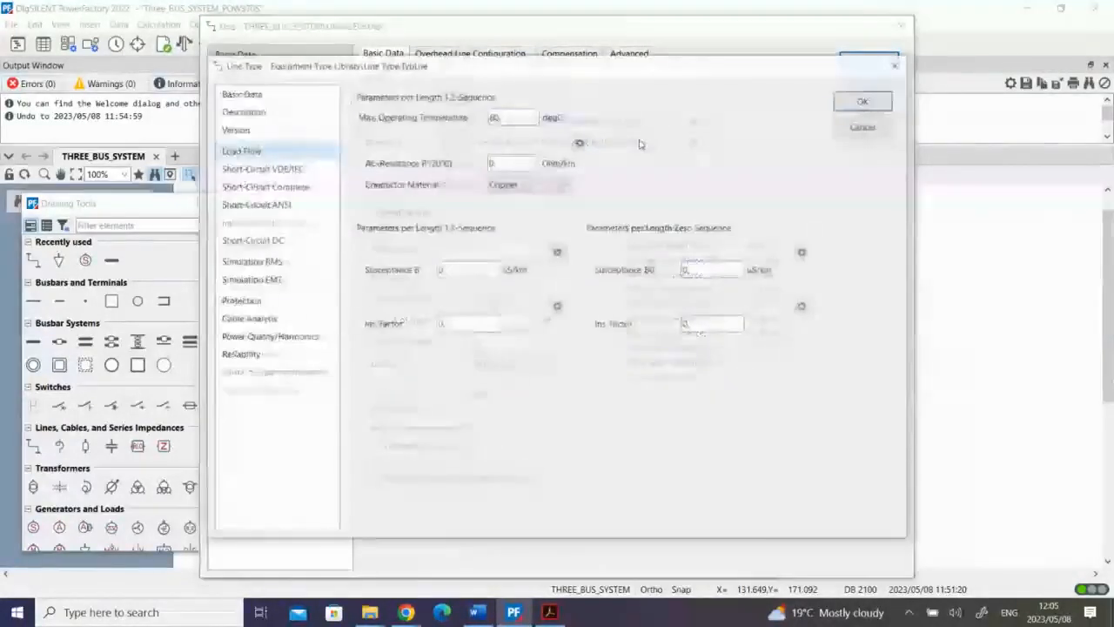
left_click(255, 93)
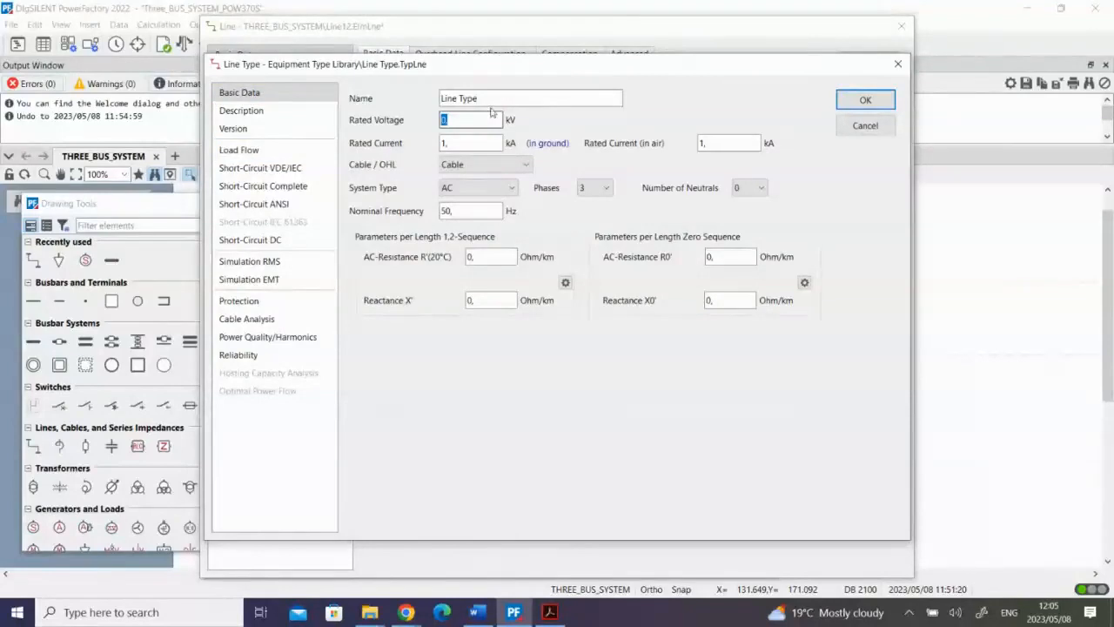
left_click(489, 98)
type("_L12")
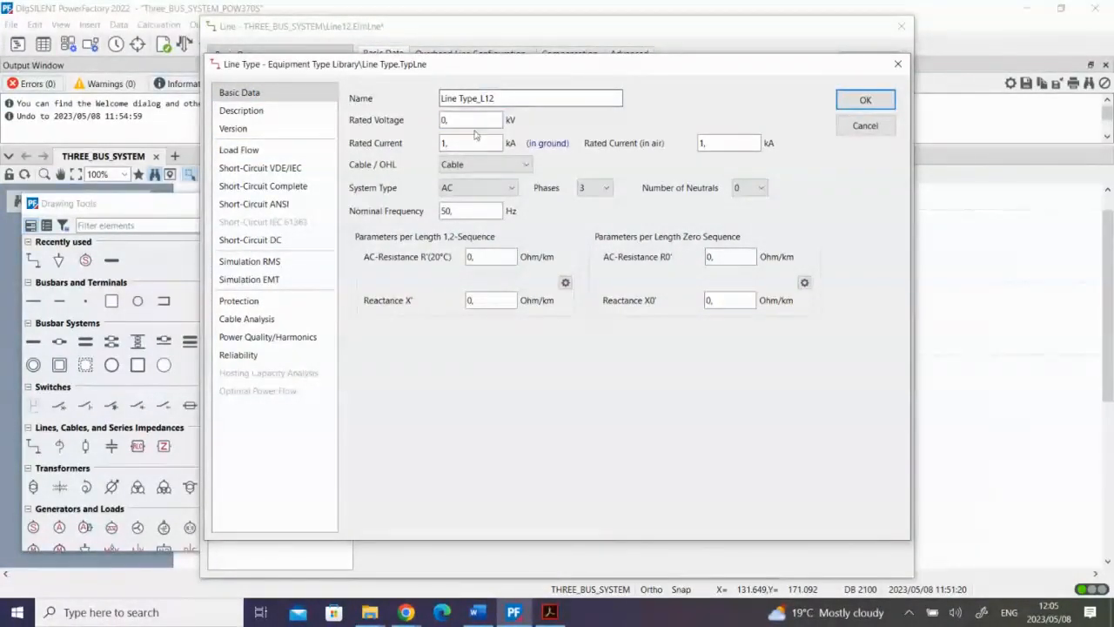
Set the line type's rated voltage to 25 kV and its rated current to 10,29 kA.
left_click(475, 122)
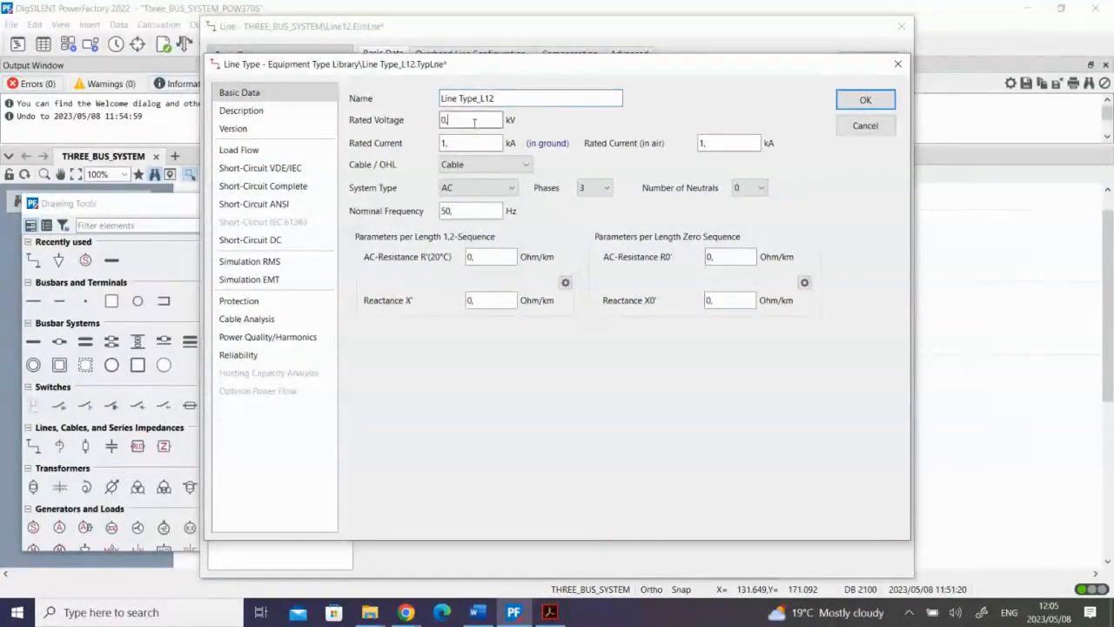
key("BackSpace")
key("BackSpace")
type("25")
left_click(471, 141)
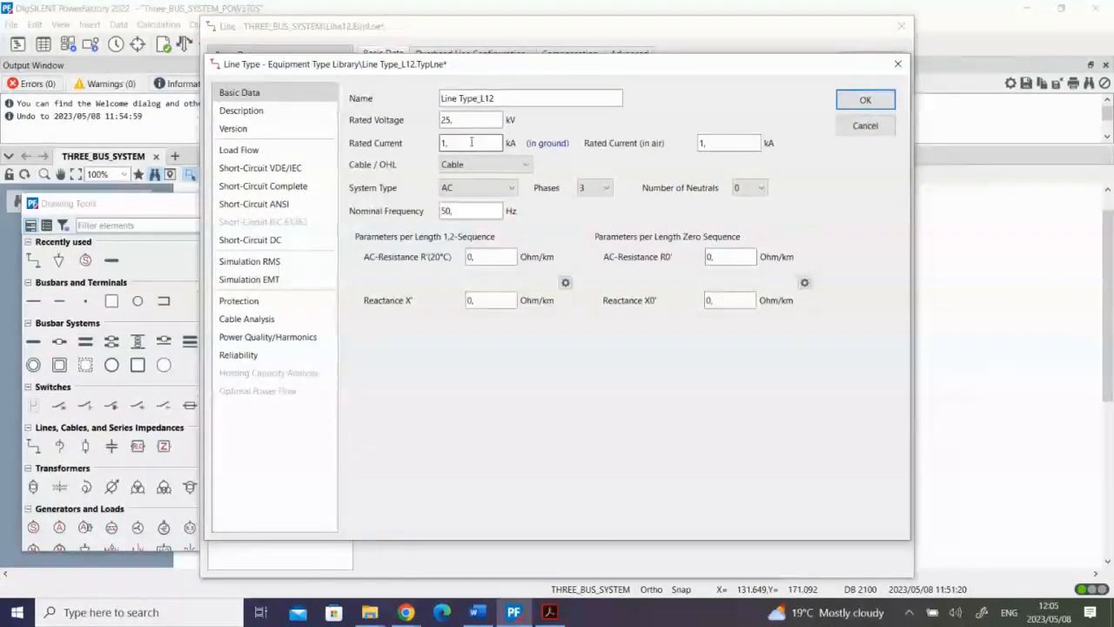
key("BackSpace")
type("0.29")
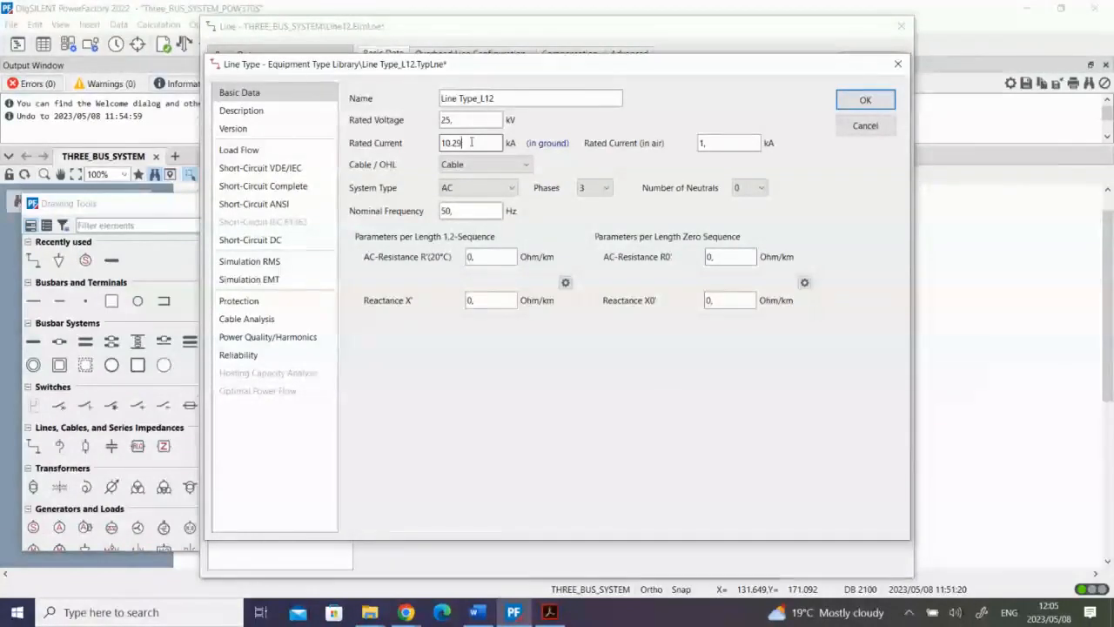
Change the line type's Cable / OHL setting to Overhead Line.
left_click(484, 164)
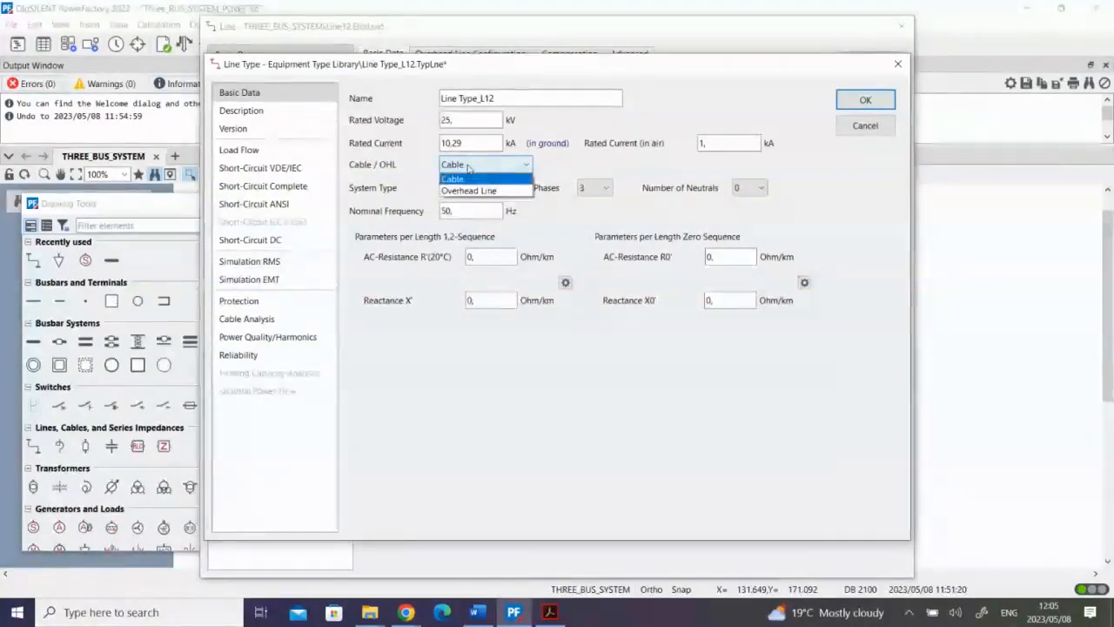
left_click(484, 163)
left_click(484, 164)
left_click(474, 186)
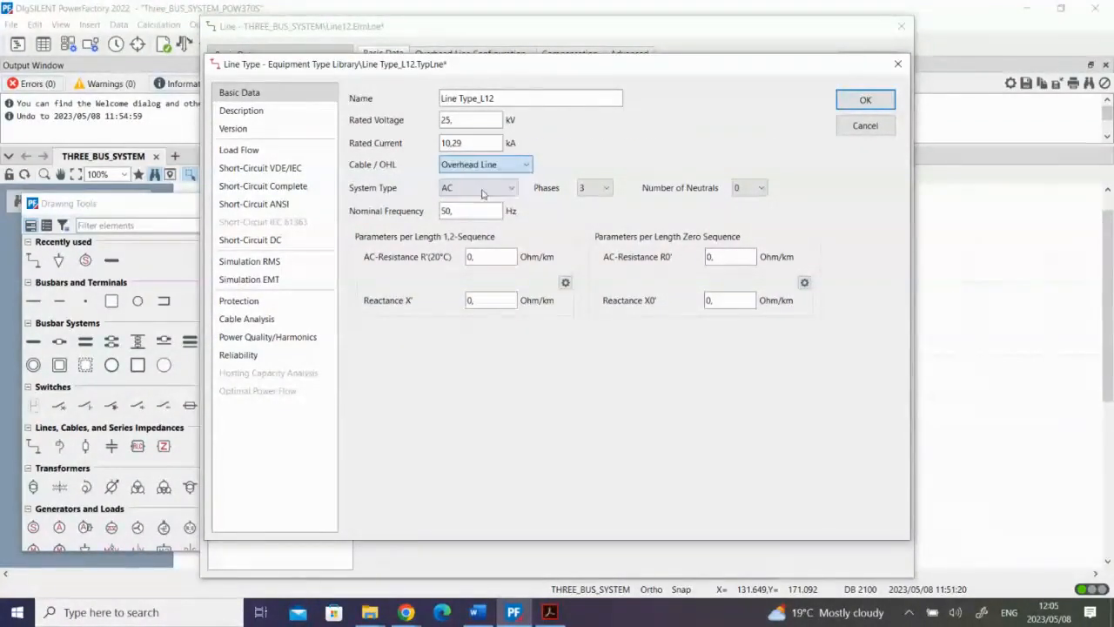
Look up the transmission line load current in the practical PDF and set the line type's rated current to 10,2640 kA.
left_click(549, 612)
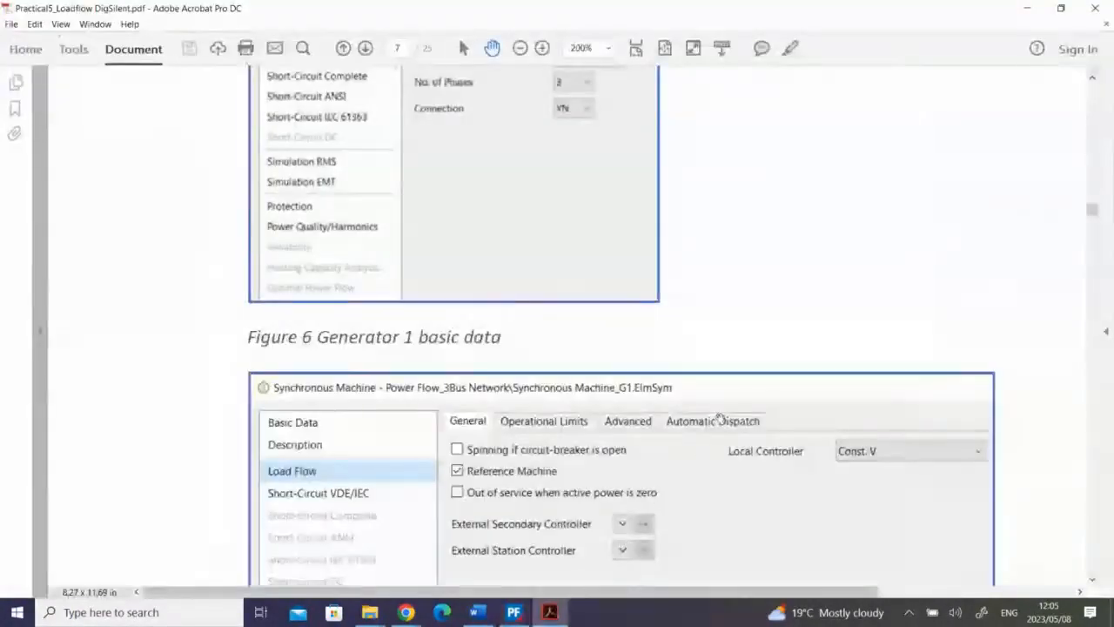
left_click(520, 48)
left_click(520, 48)
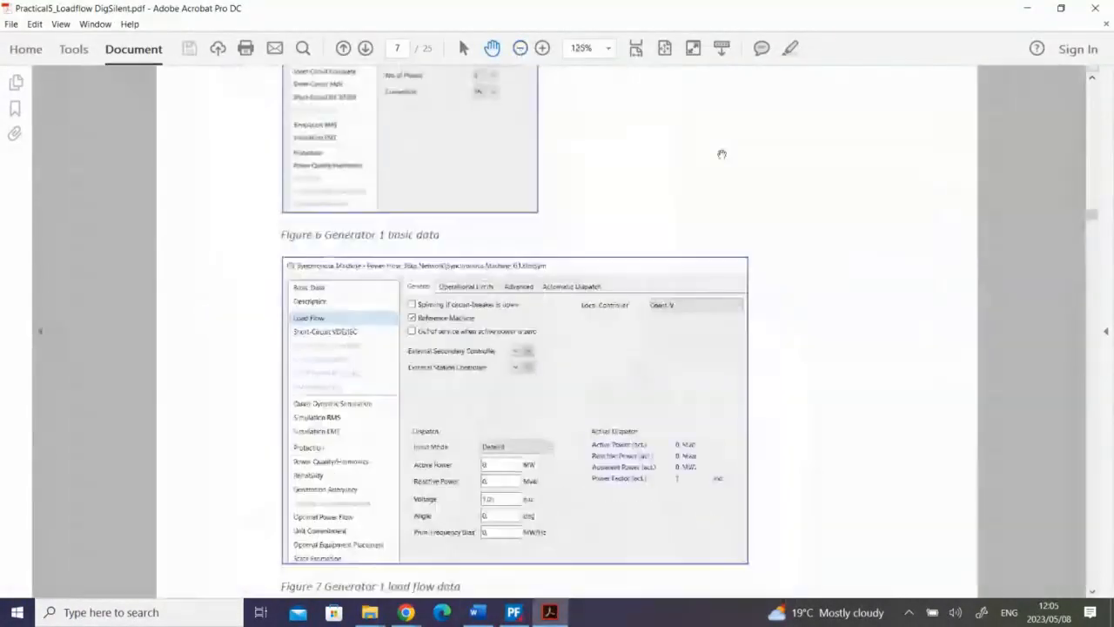
left_click_drag(1091, 221, 1082, 165)
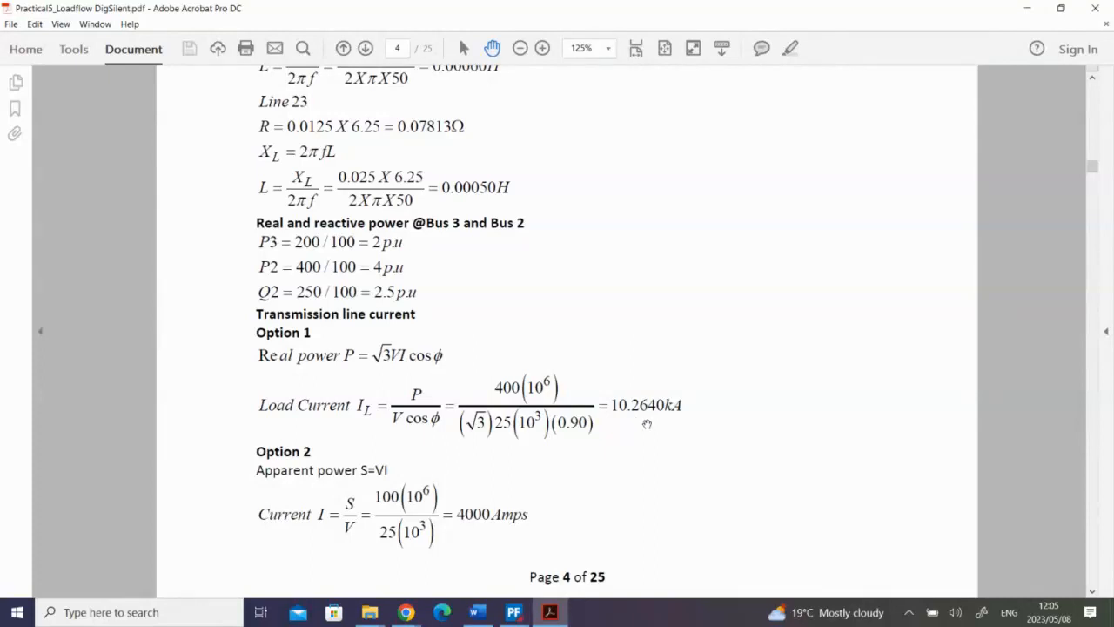
left_click(513, 612)
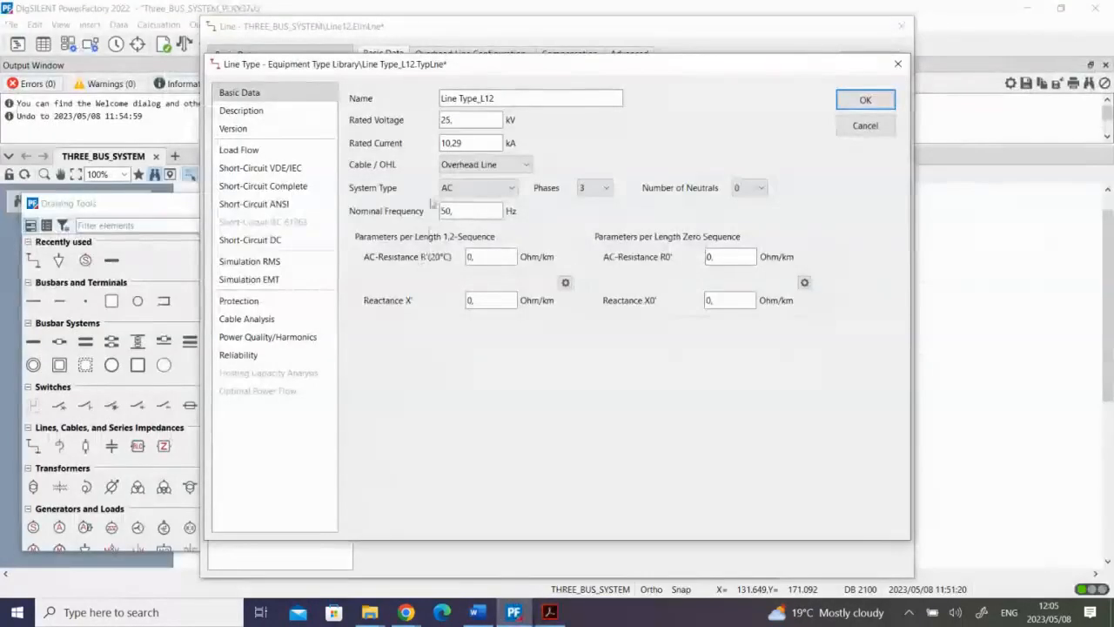
left_click(468, 141)
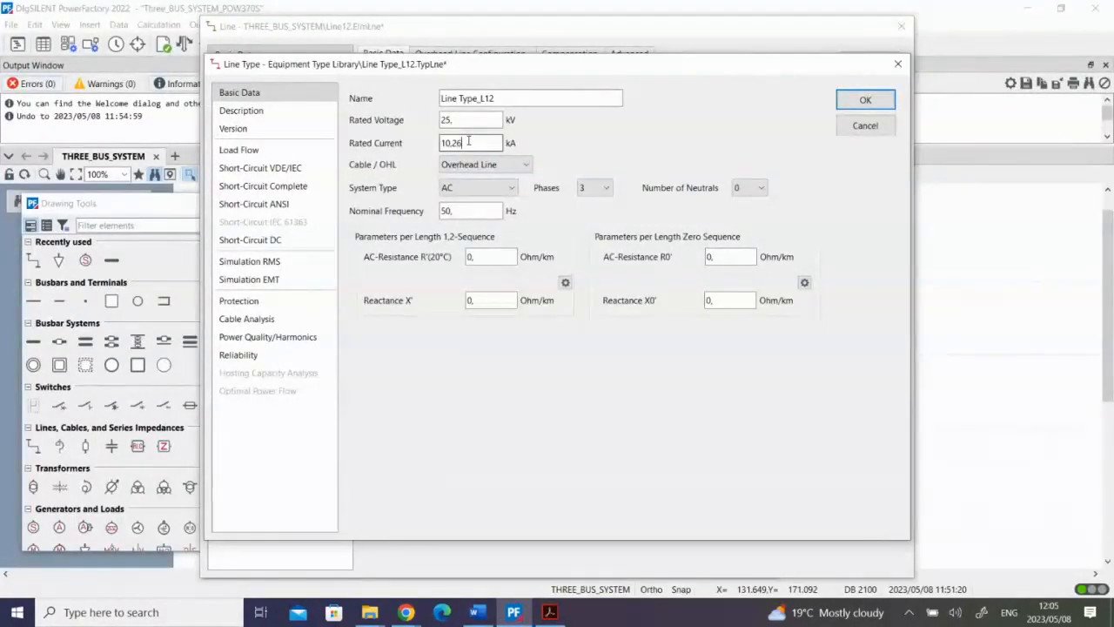
left_click(550, 612)
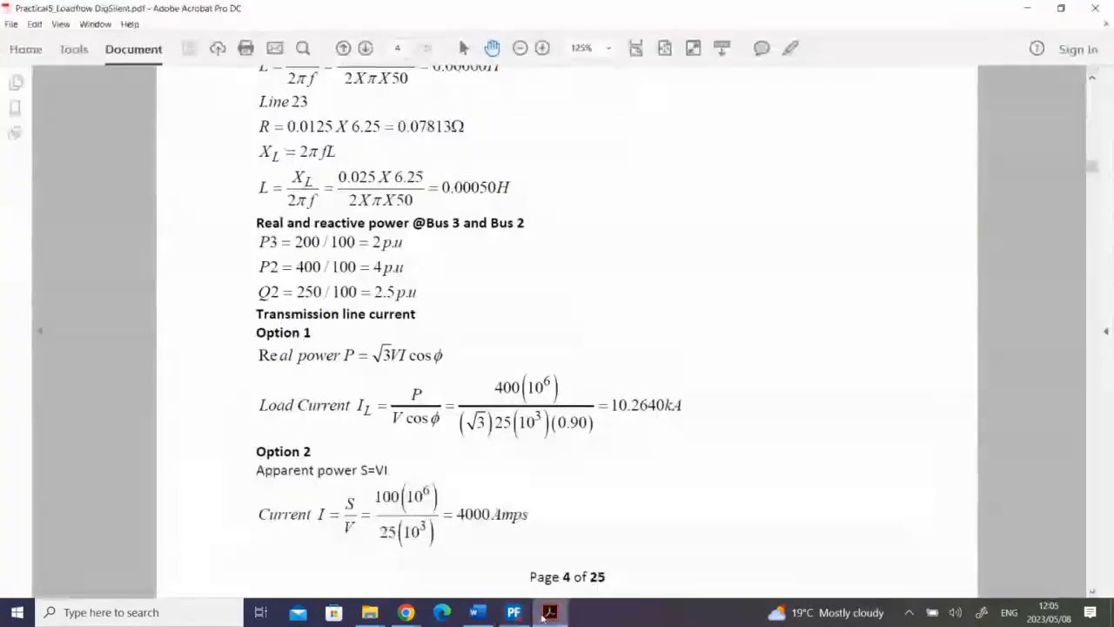
left_click(550, 612)
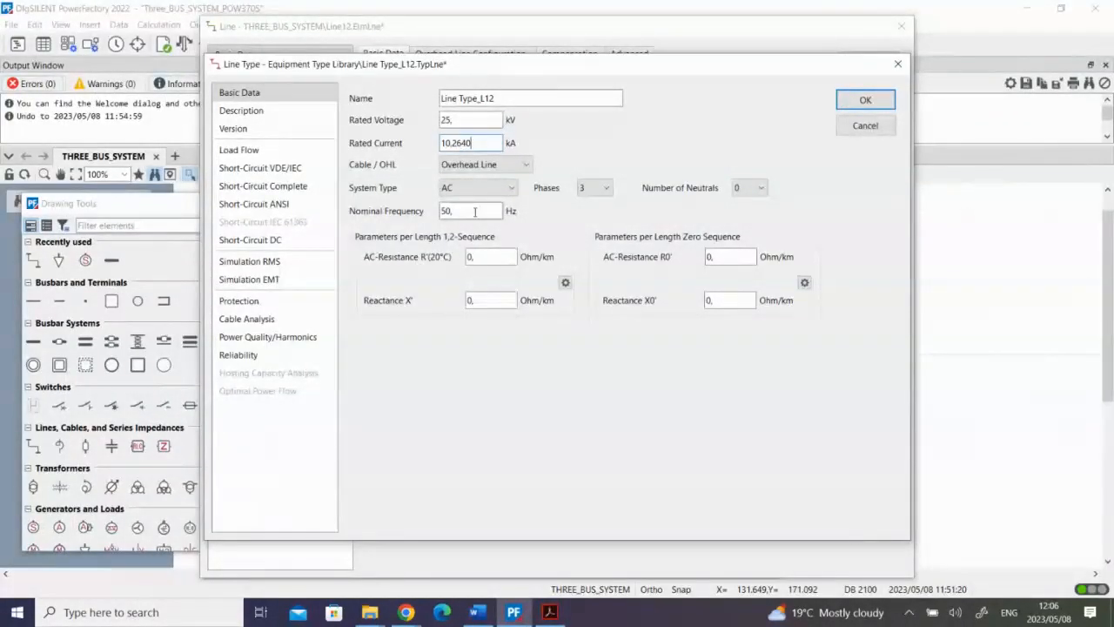
Look up Line12's resistance in the PDF's per-unit conversion section and set AC-Resistance R' to 0,125 Ohm/km.
left_click(499, 260)
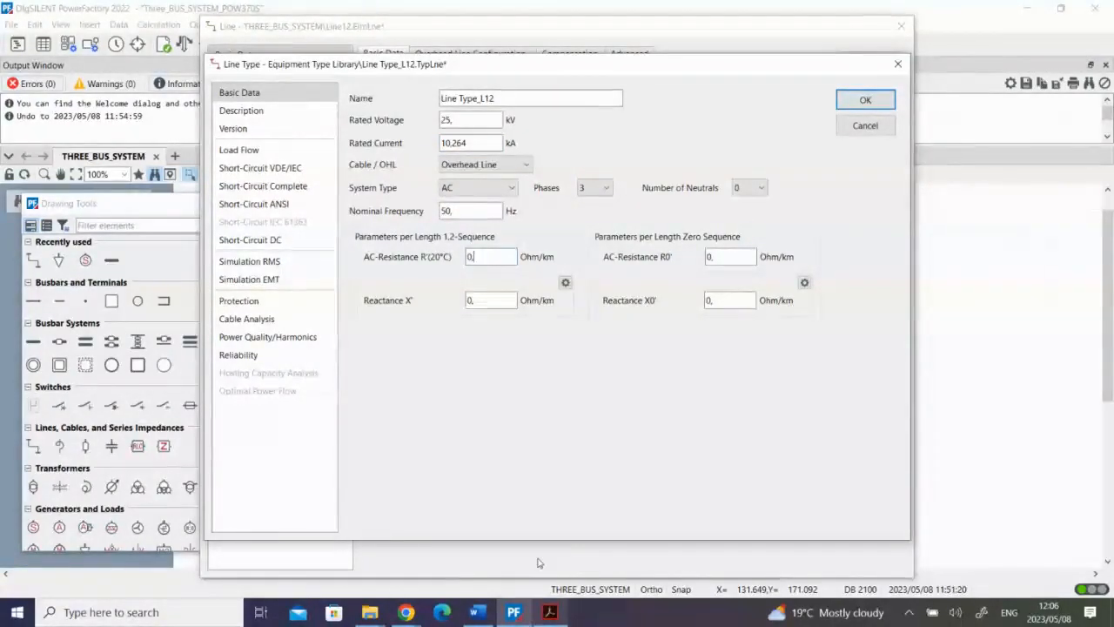
left_click(549, 612)
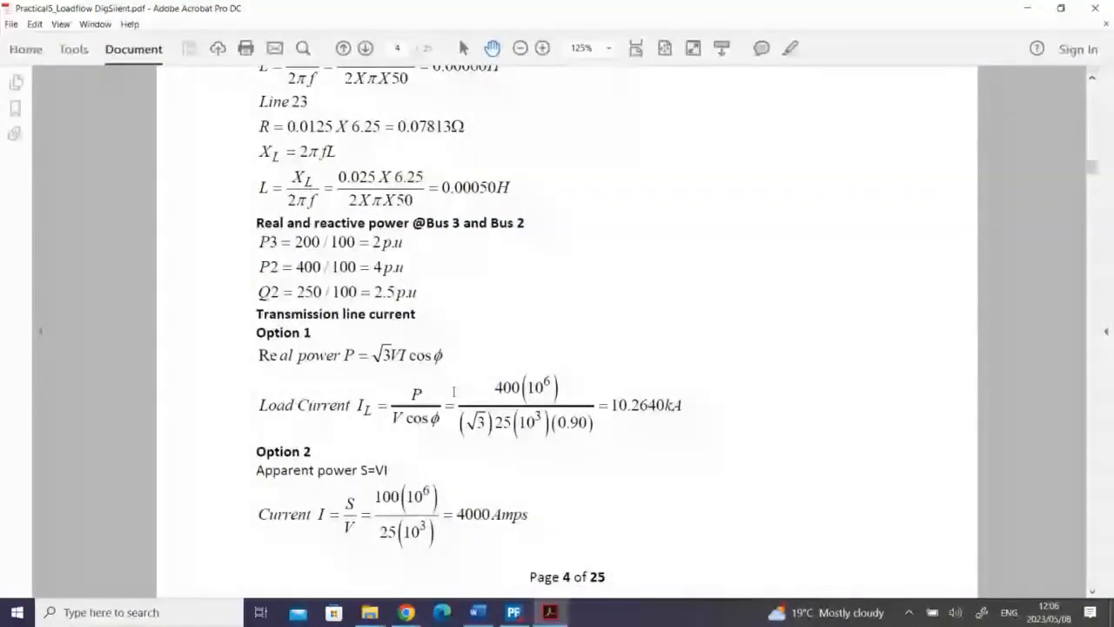
scroll(453, 391, "up", 1)
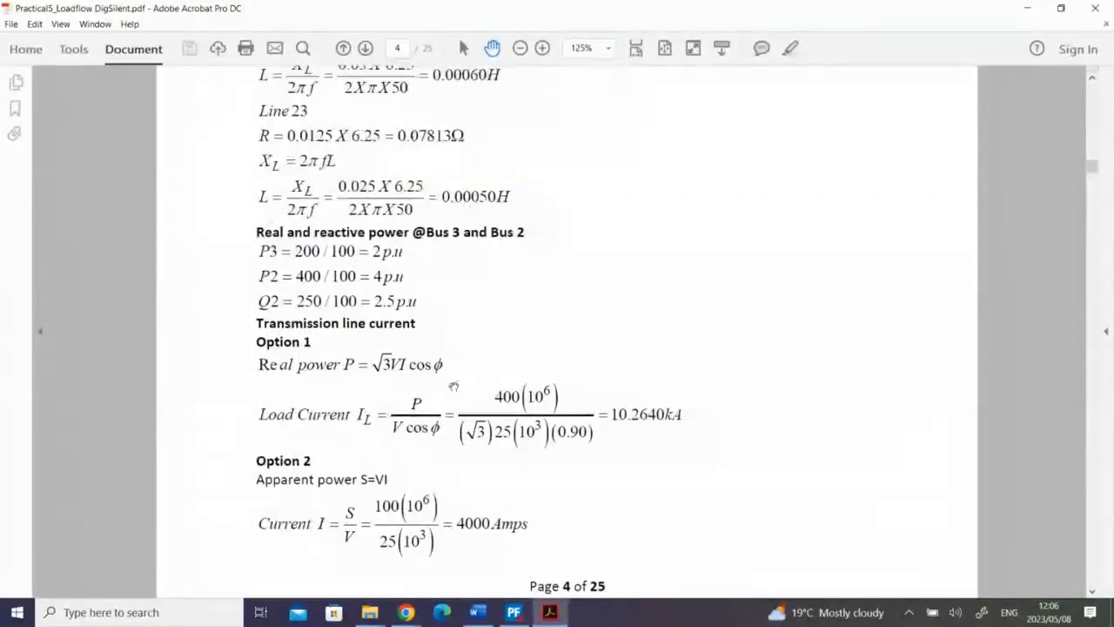
scroll(454, 336, "up", 4)
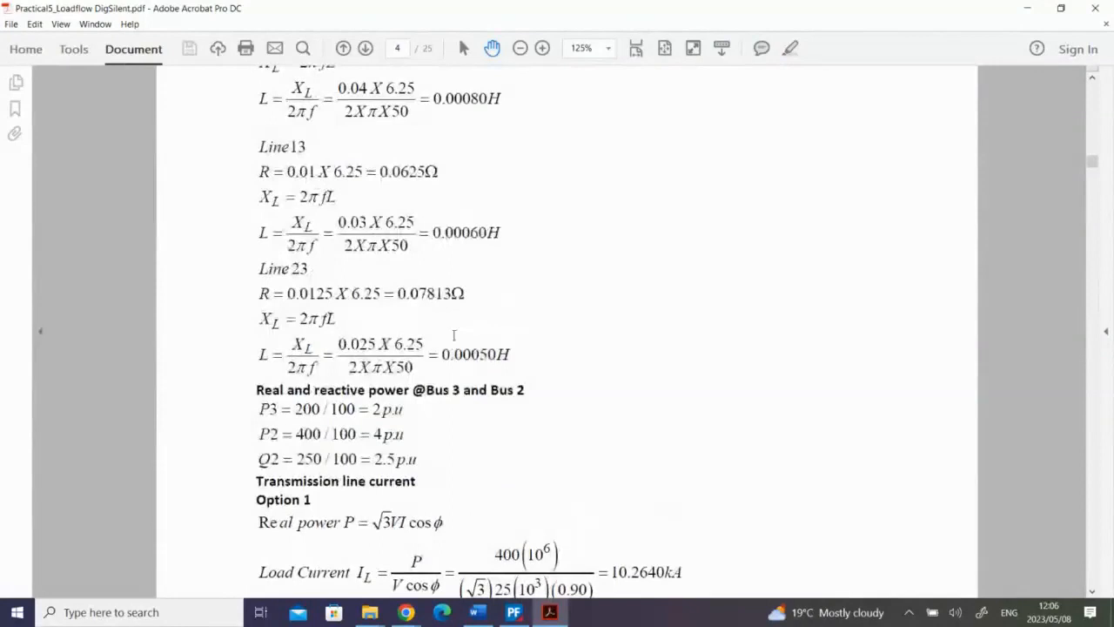
scroll(454, 335, "up", 5)
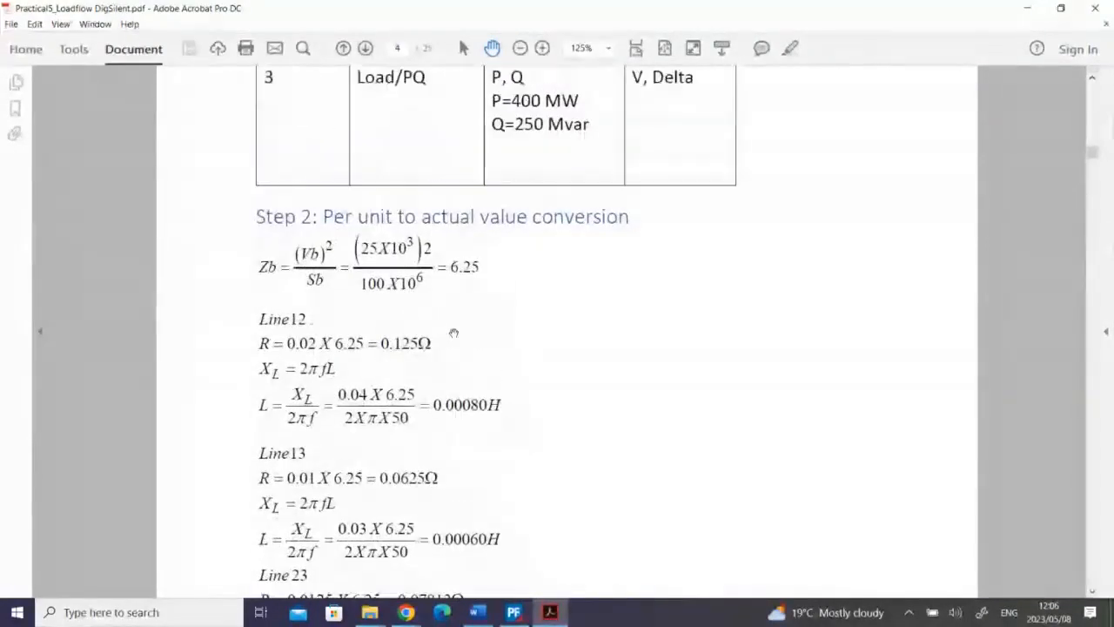
scroll(453, 331, "down", 1)
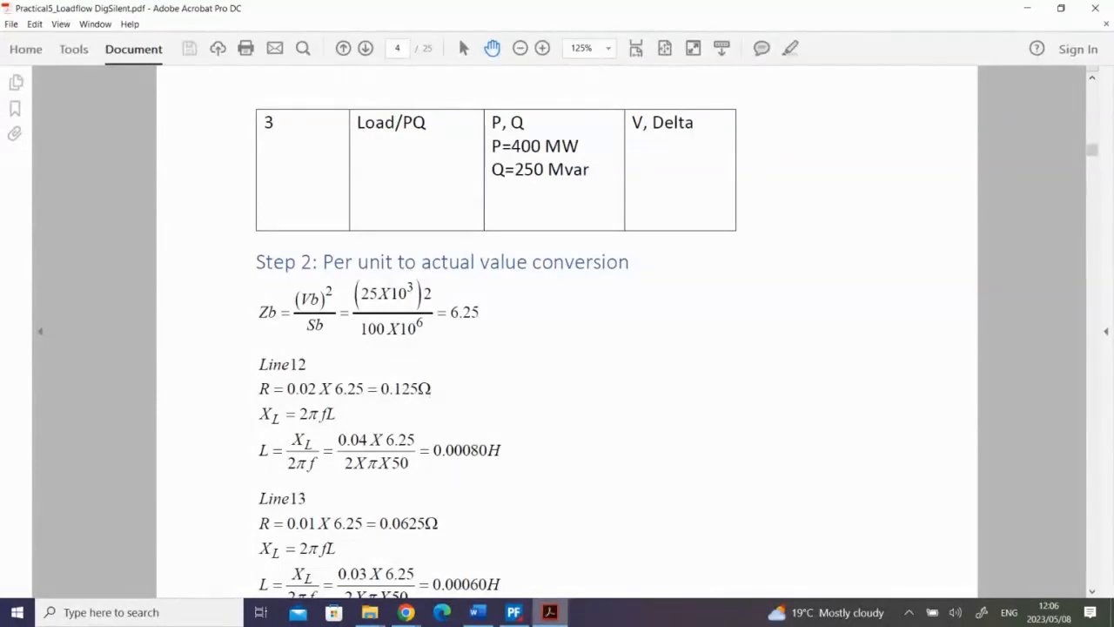
left_click(478, 612)
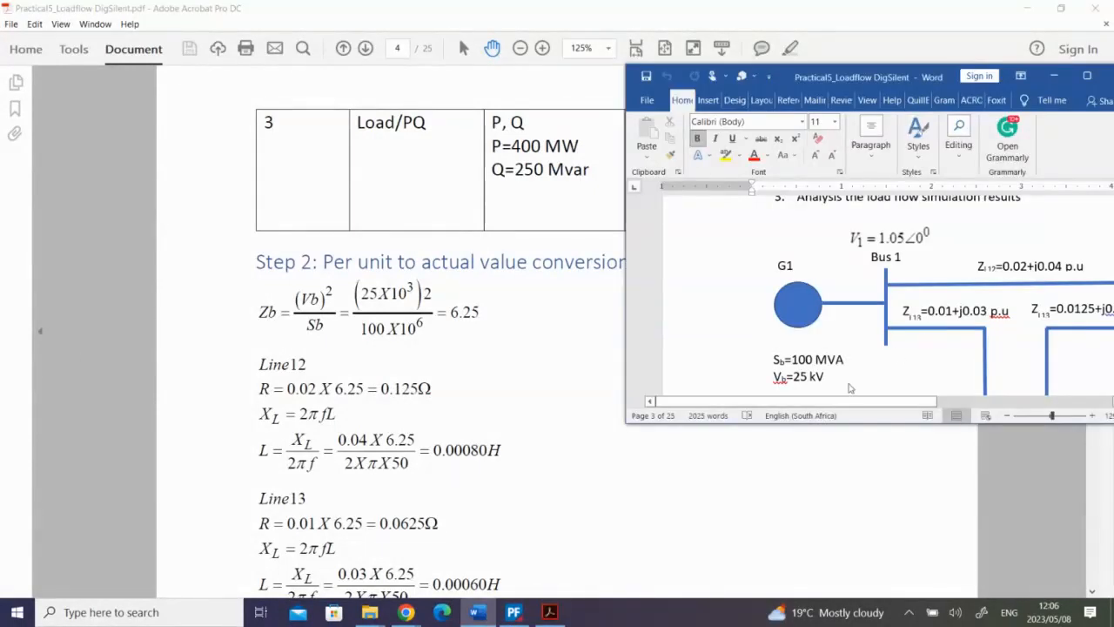
left_click(514, 612)
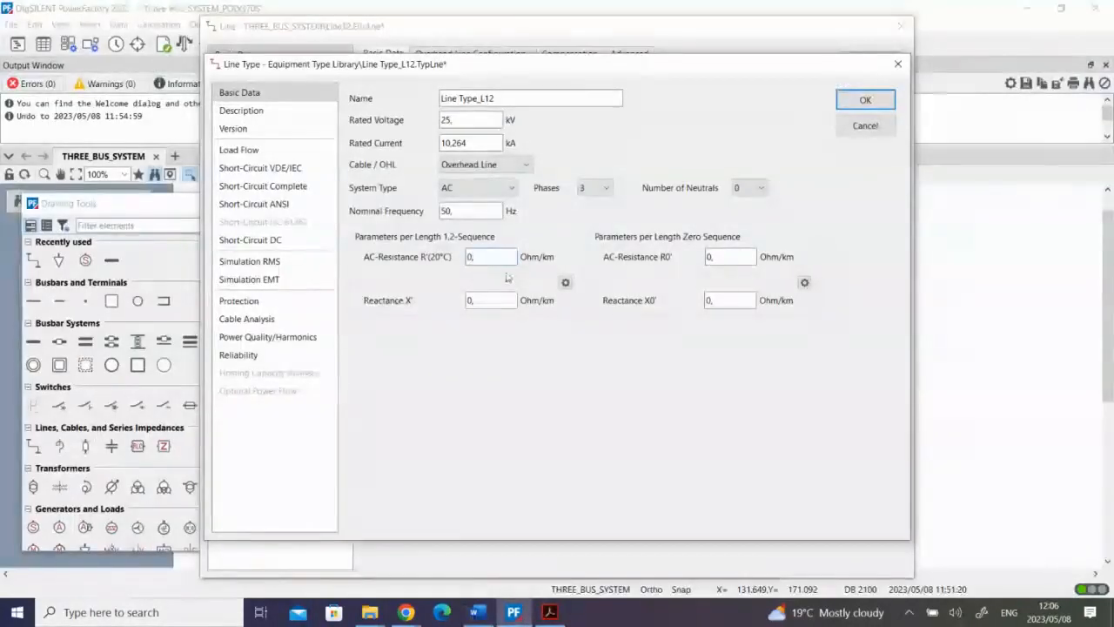
type("12")
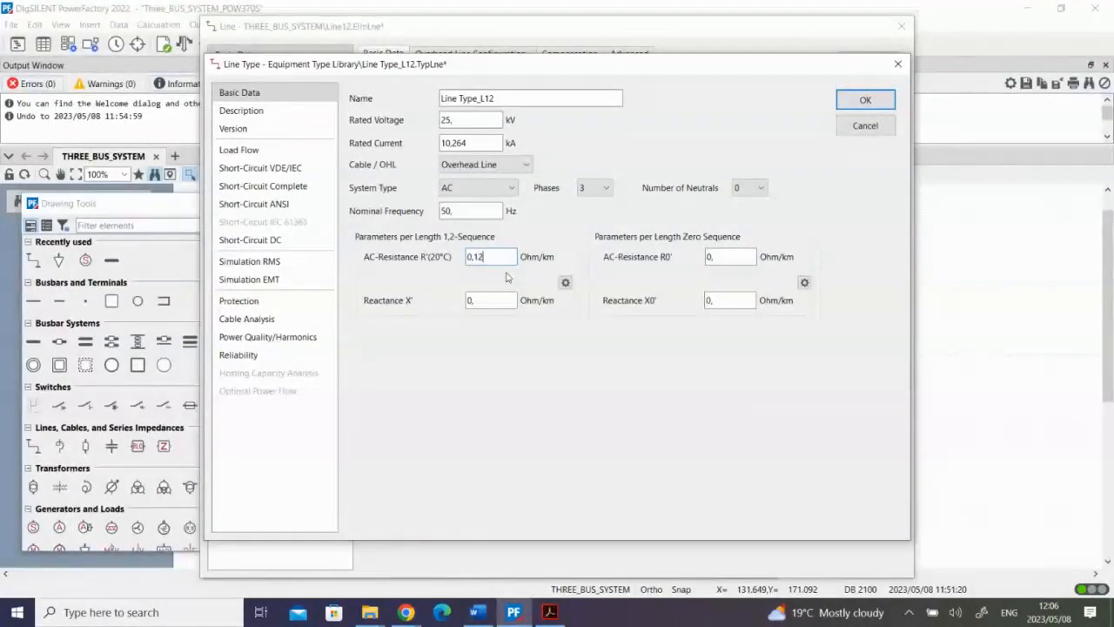
type("5")
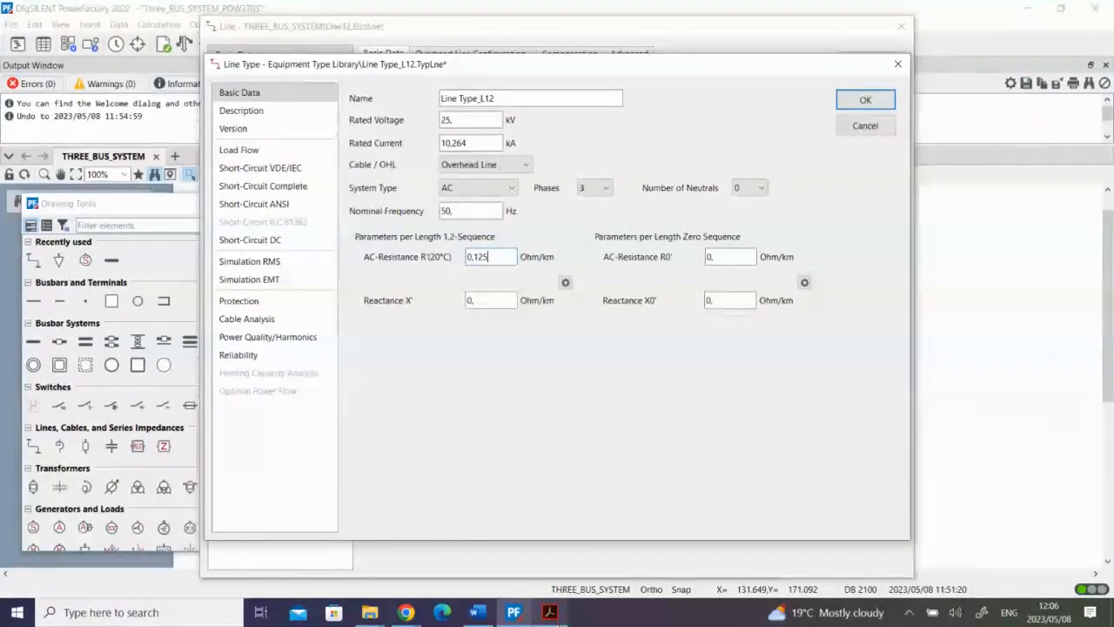
Consult Line12's inductance calculation in the PDF and set the line type's 1,2-sequence Reactance X' to 0,25132 Ohm/km.
left_click(552, 616)
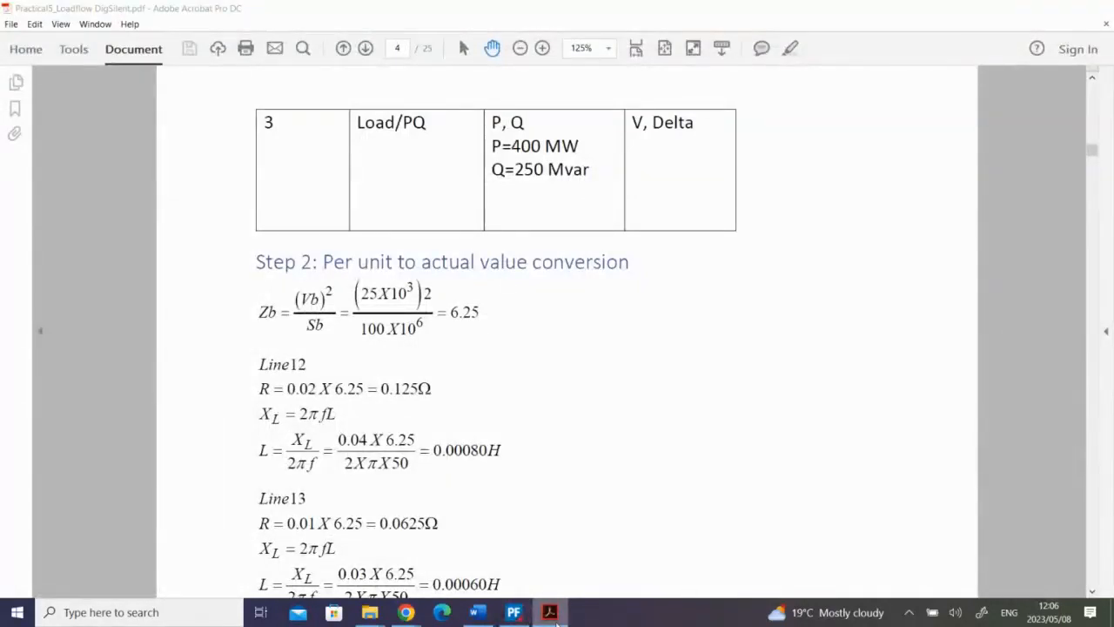
left_click(551, 618)
left_click(483, 302)
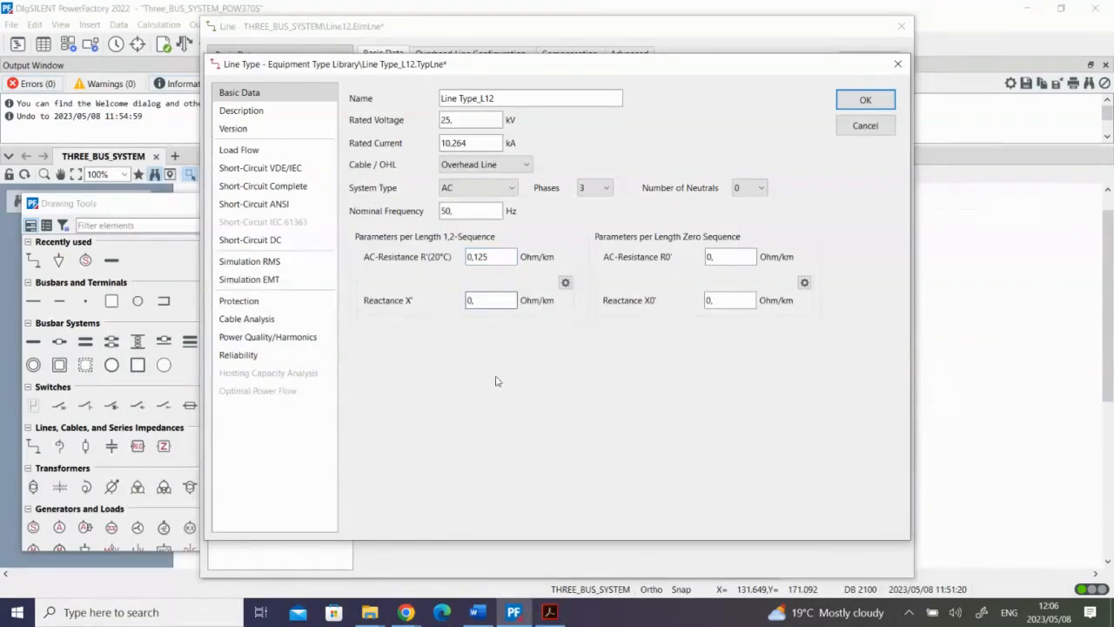
left_click(550, 612)
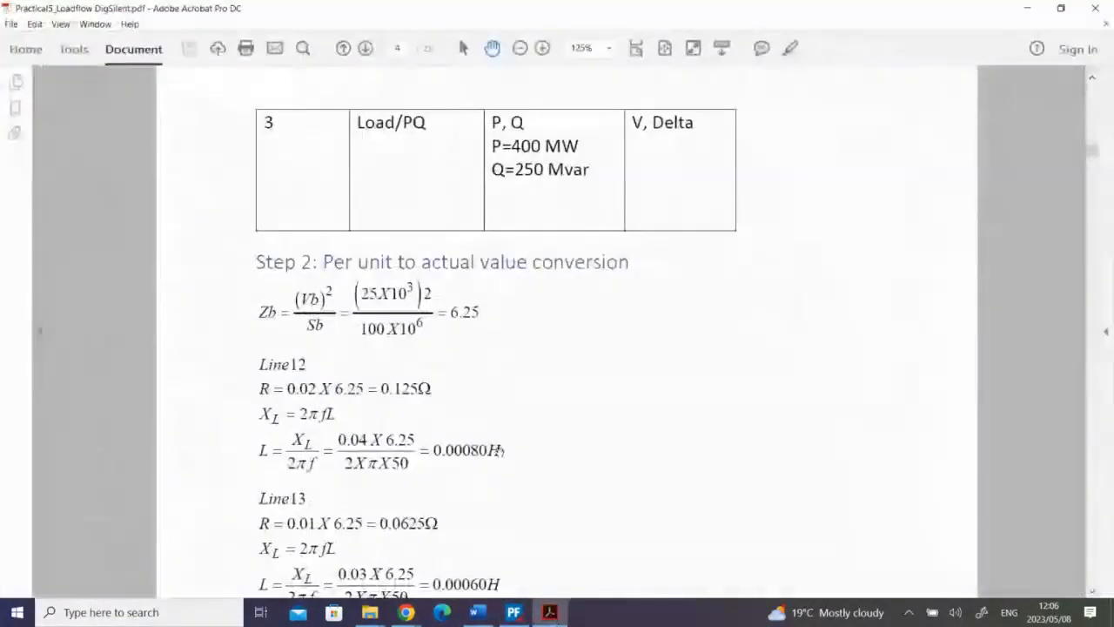
scroll(612, 419, "down", 1)
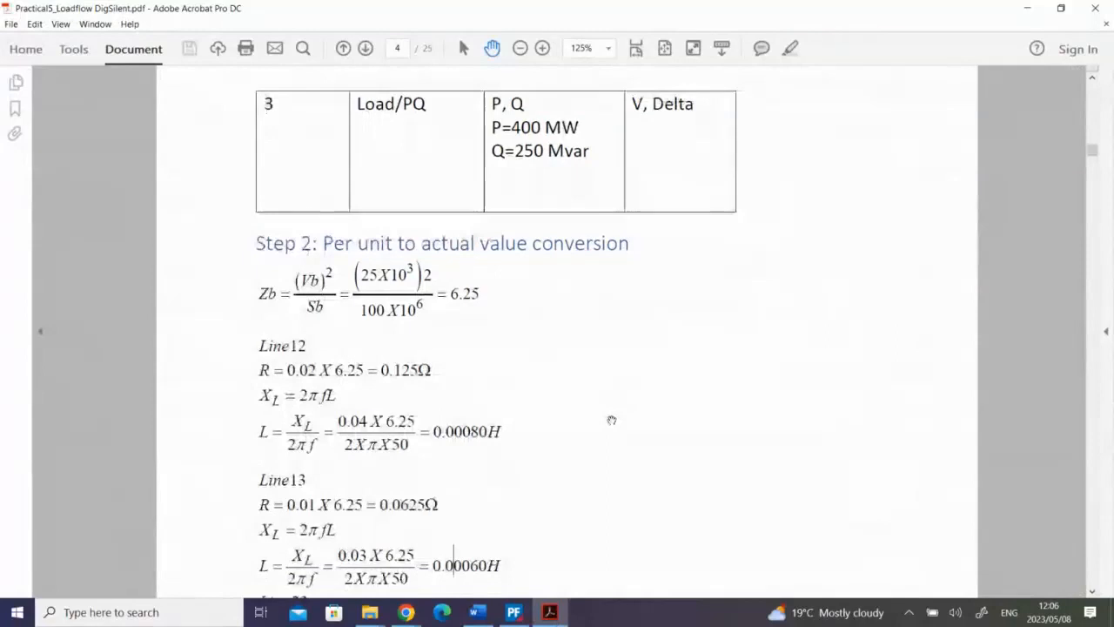
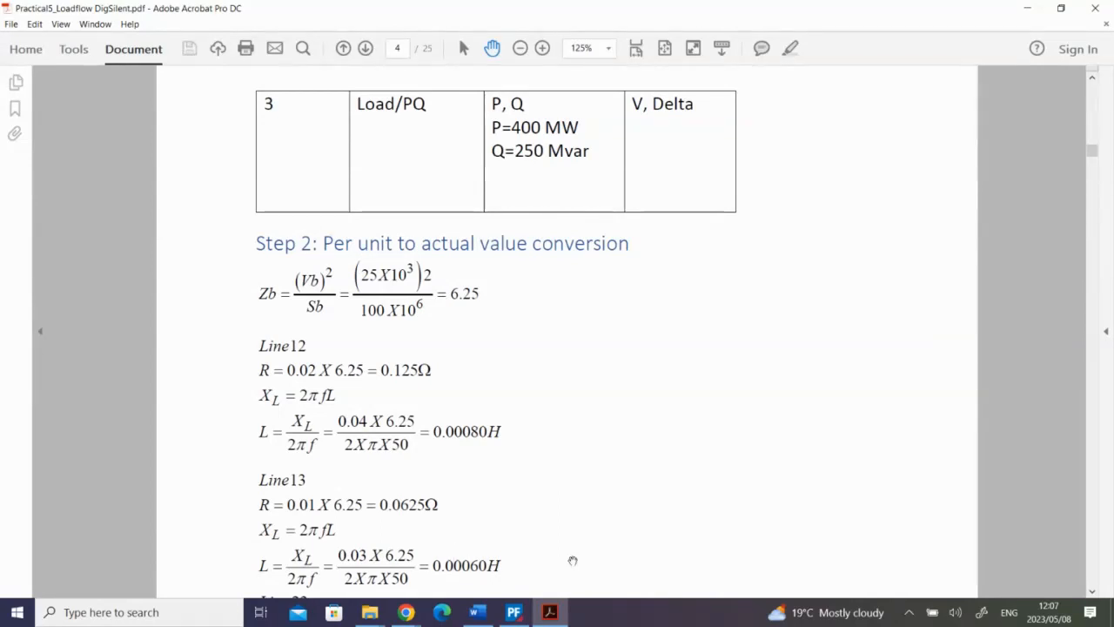
key("alt+Tab")
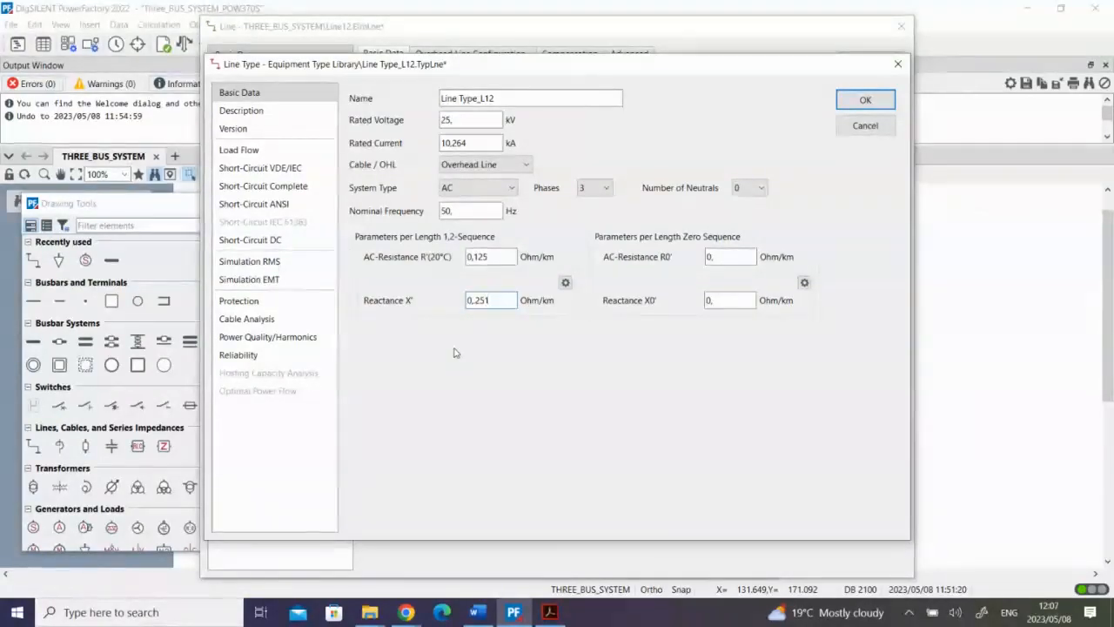
type("32")
left_click(499, 255)
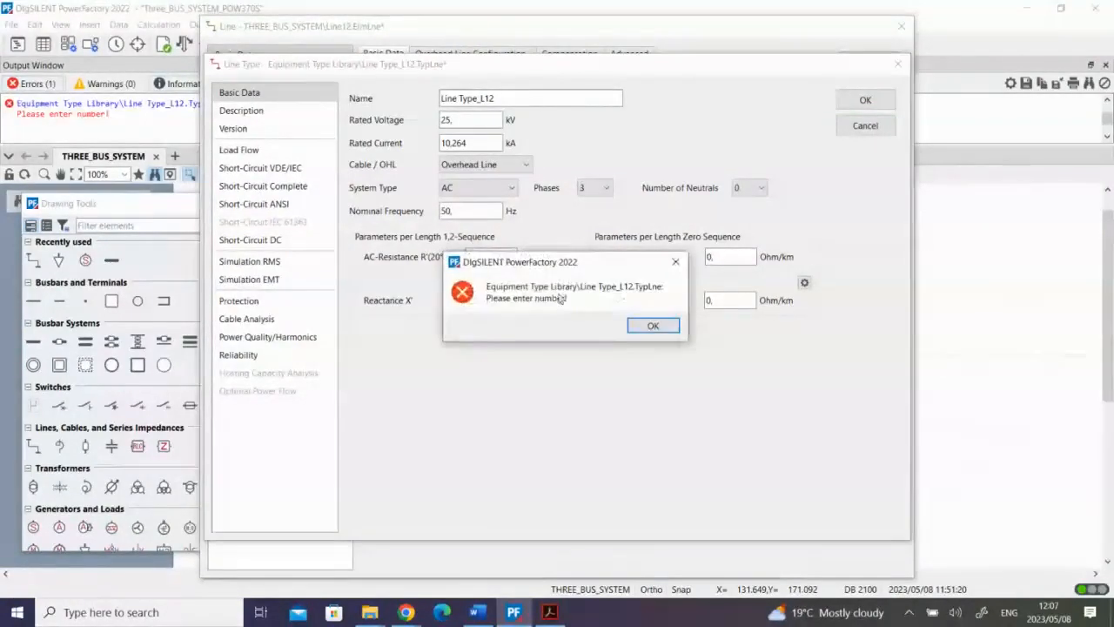
left_click(652, 323)
left_click(472, 301)
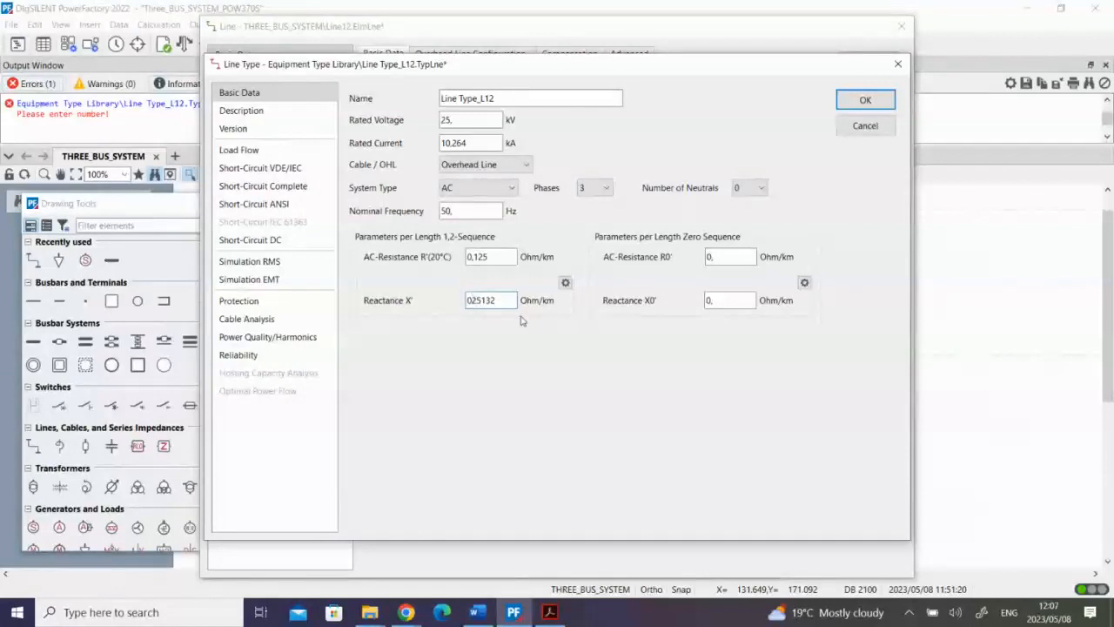
left_click(502, 256)
key("Tab")
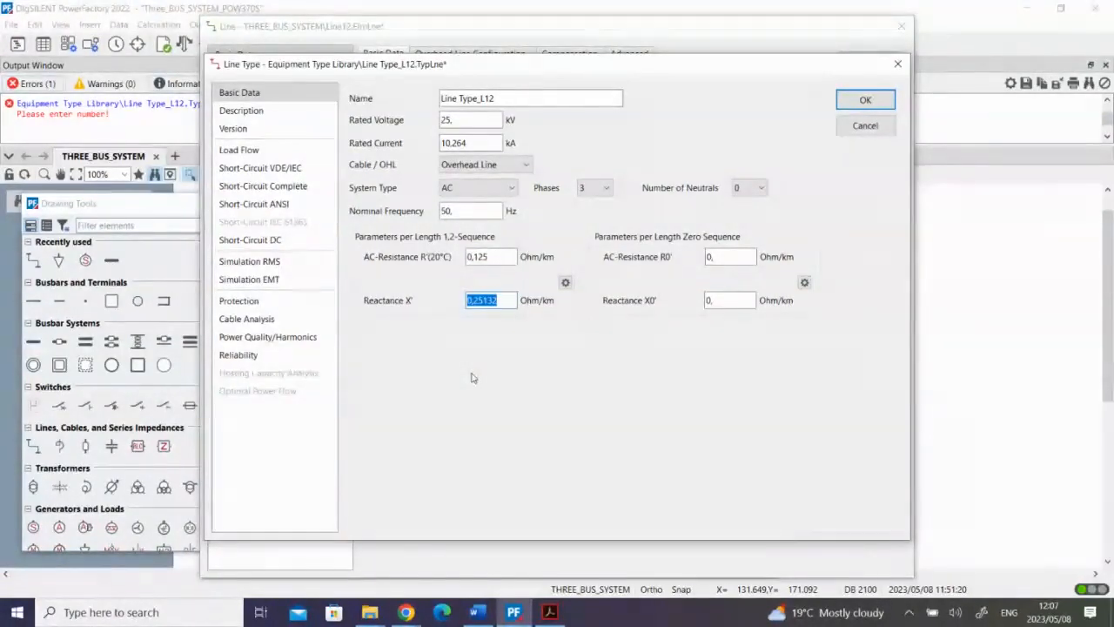
Recheck Line12's values in the practical PDF, then accept its line type and line data.
left_click(550, 612)
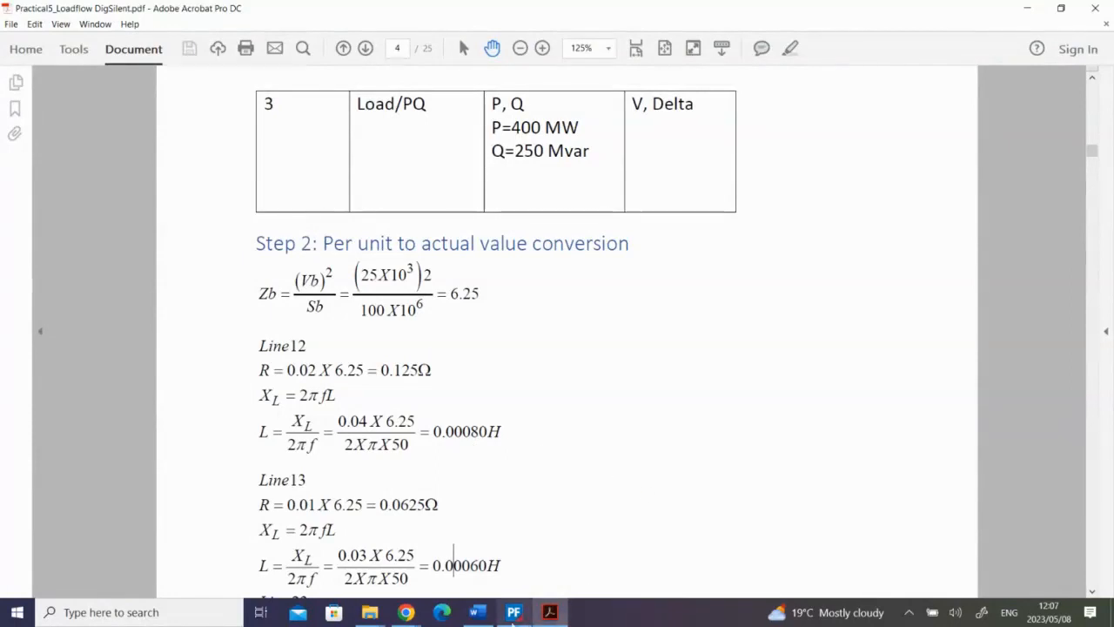
left_click(520, 609)
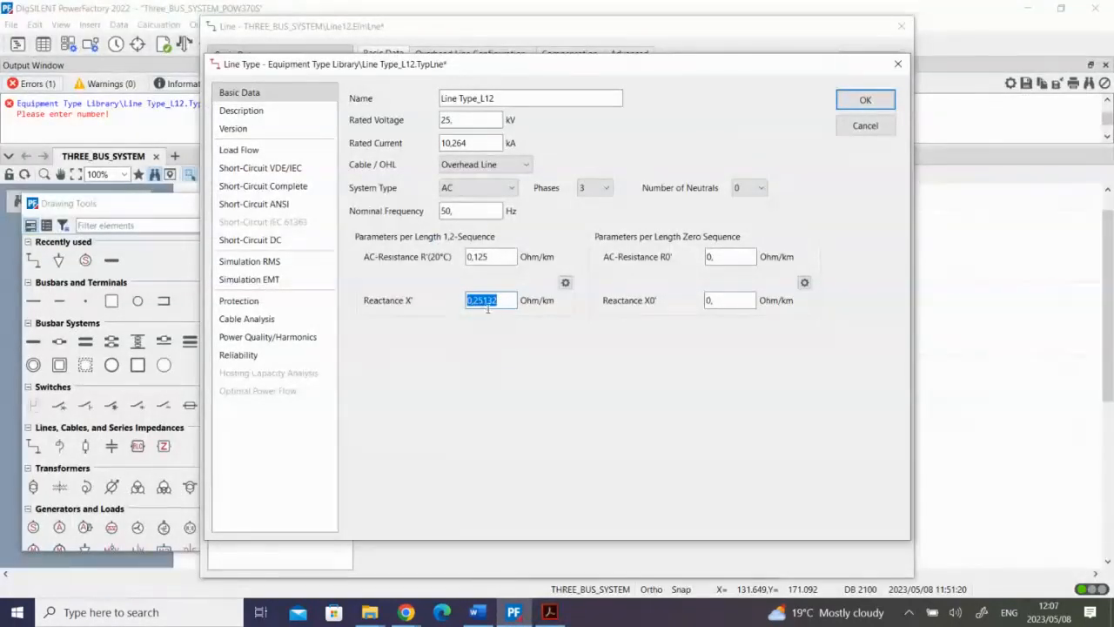
left_click(866, 100)
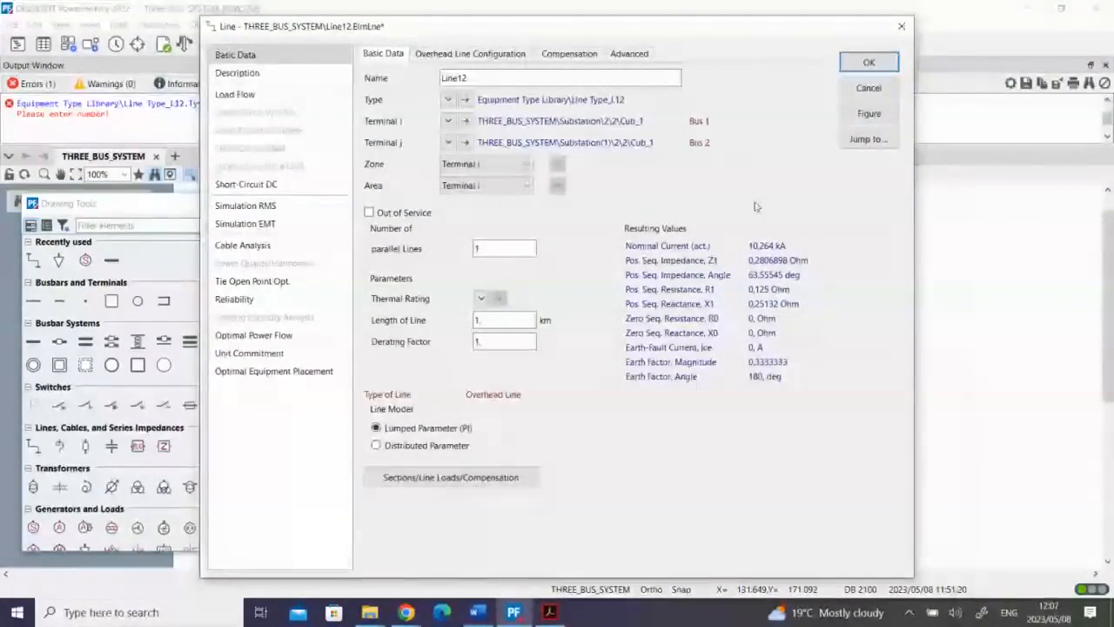
left_click(855, 69)
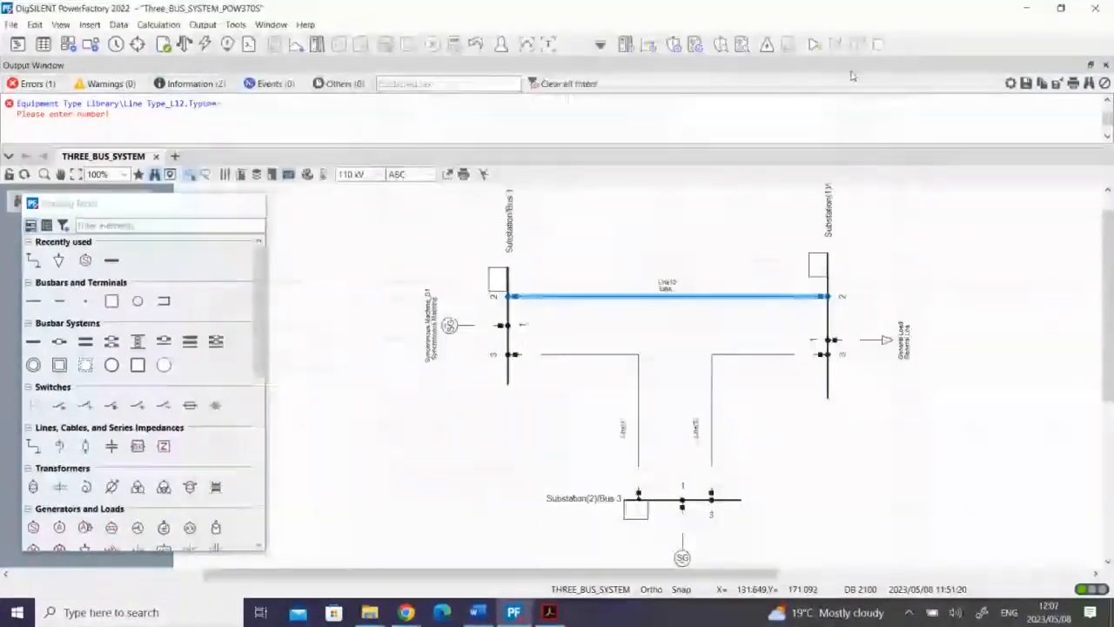
left_click(829, 453)
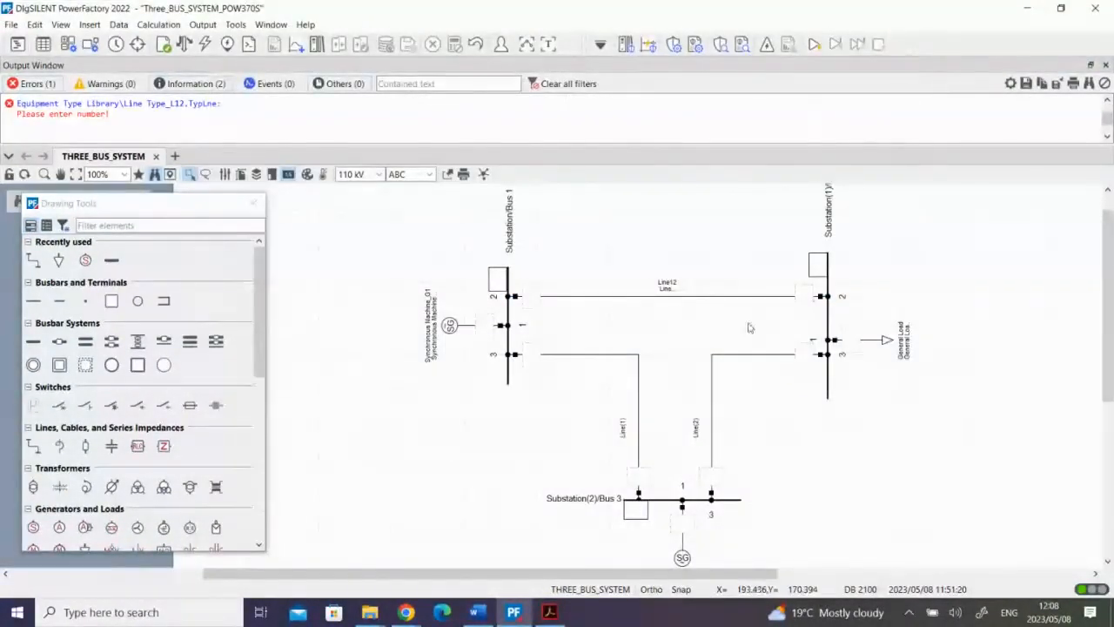
Rename the line between Bus 1 and Bus 3 as Line13.
double_click(606, 354)
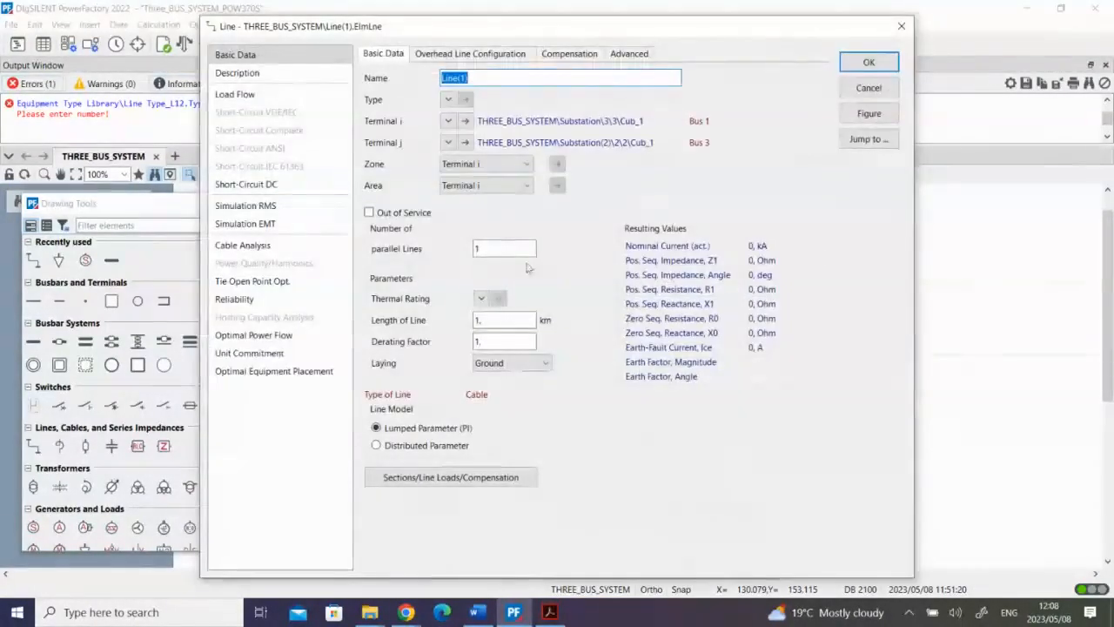
left_click(474, 79)
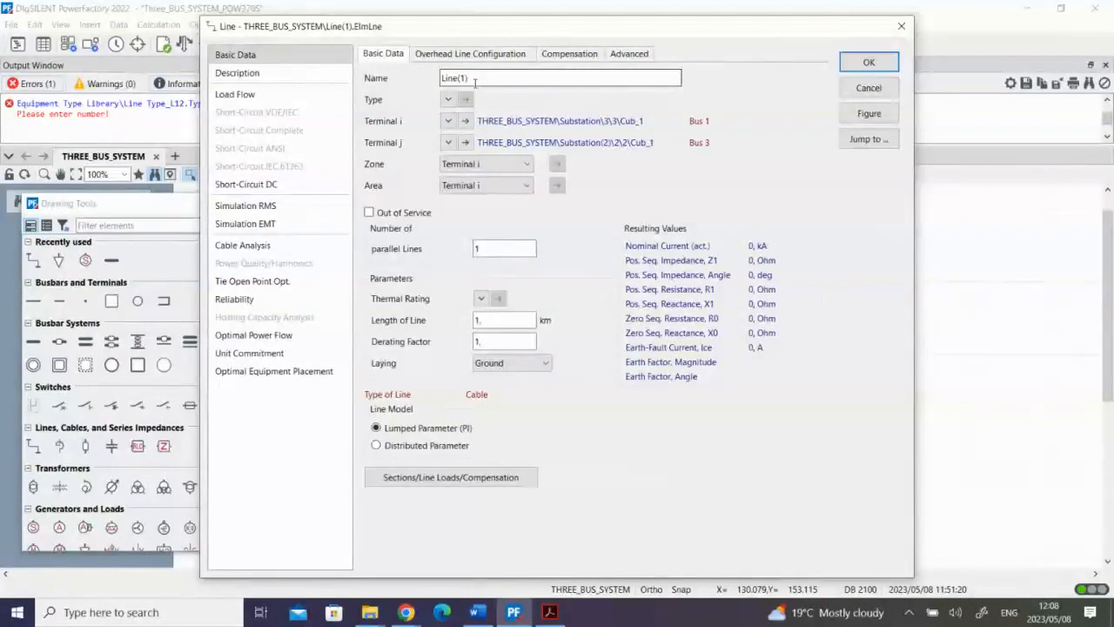
key("BackSpace")
key("BackSpace")
type("13")
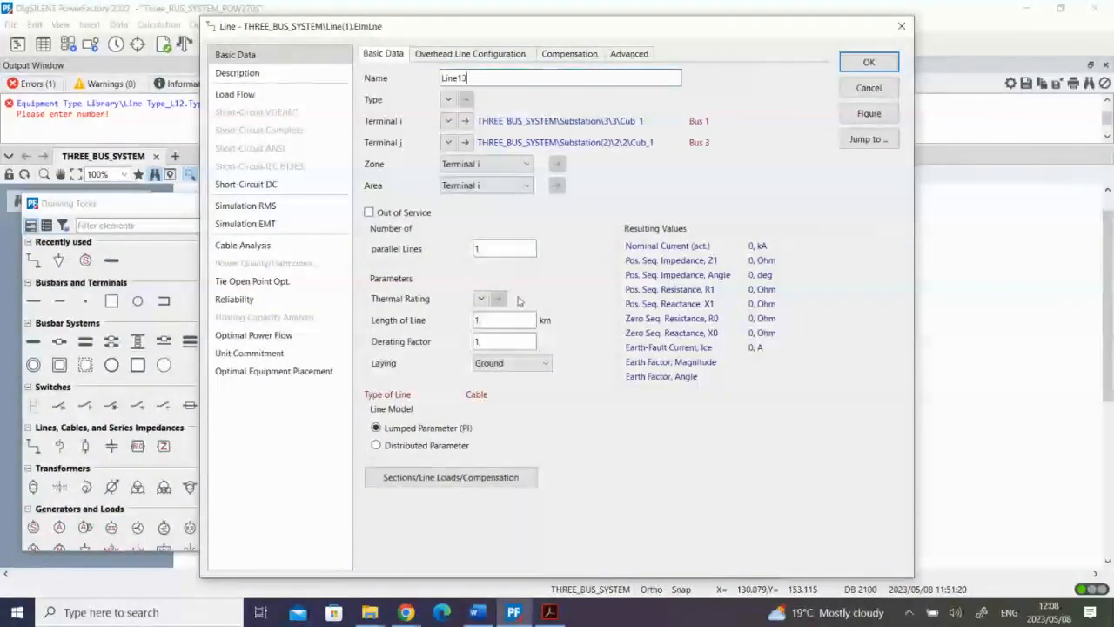
Create a new project line type for Line13 named Line Type_L13 with a rated voltage of 25 kV.
left_click(448, 100)
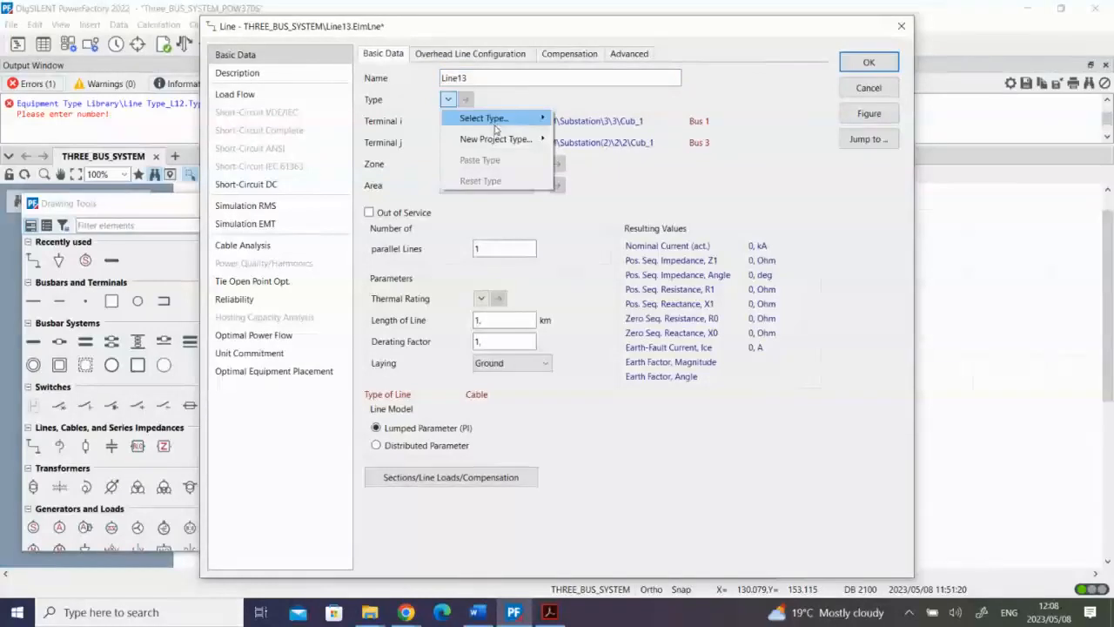
mouse_move(488, 119)
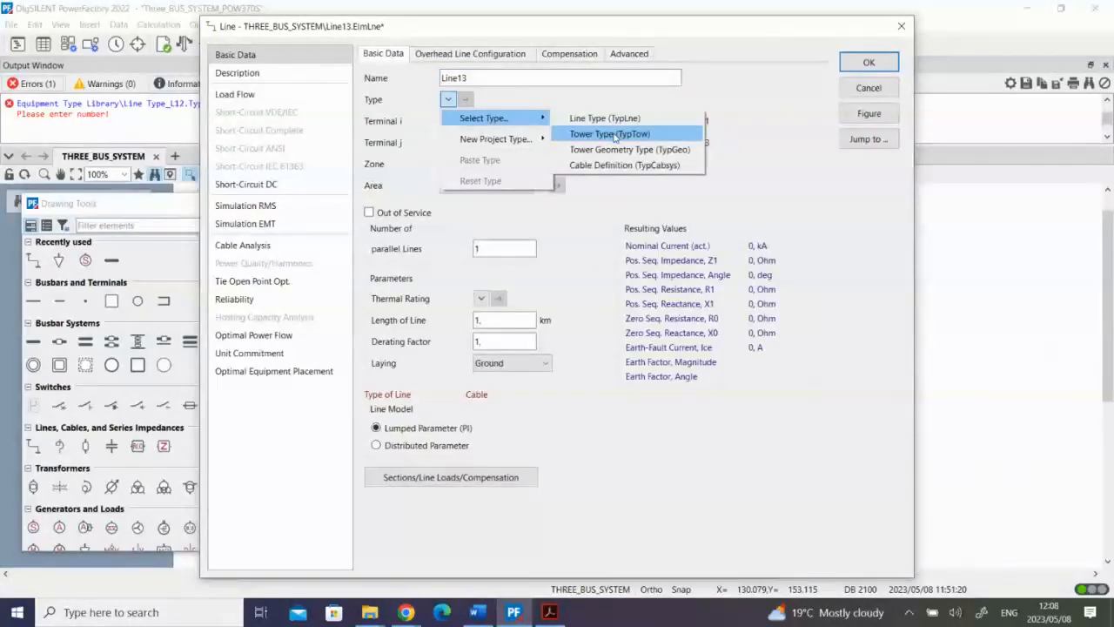
mouse_move(540, 144)
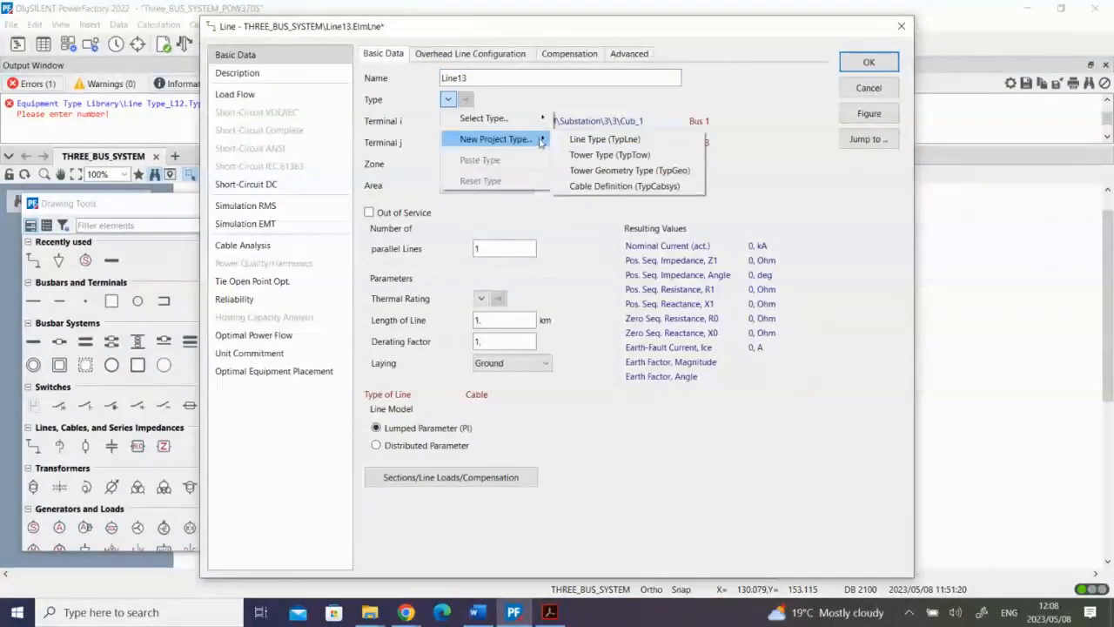
left_click(599, 139)
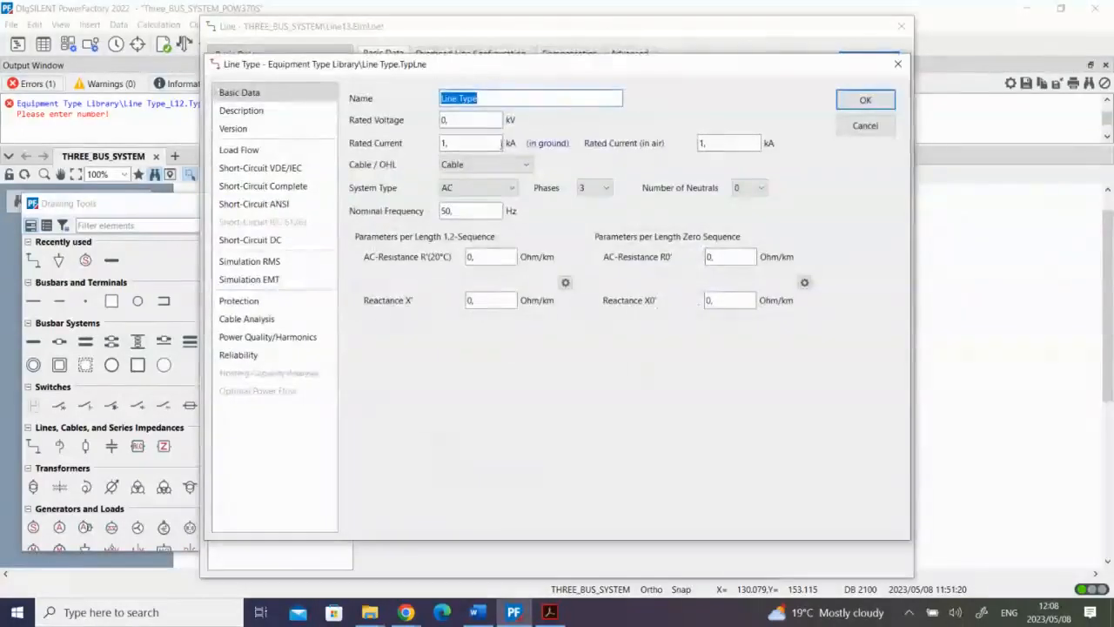
left_click(498, 96)
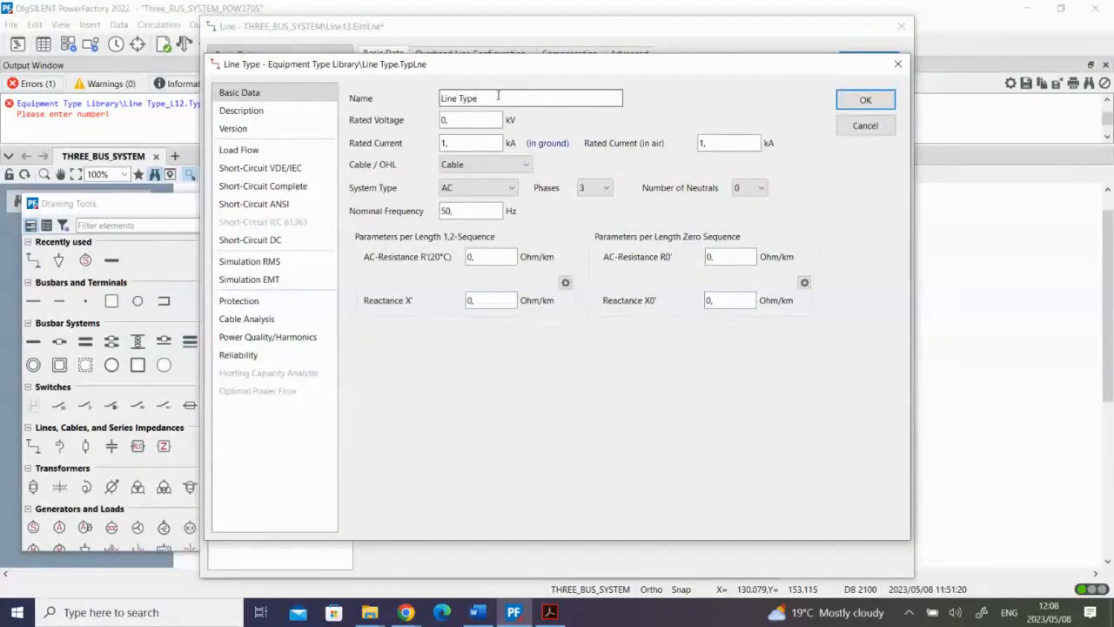
double_click(446, 119)
type("25")
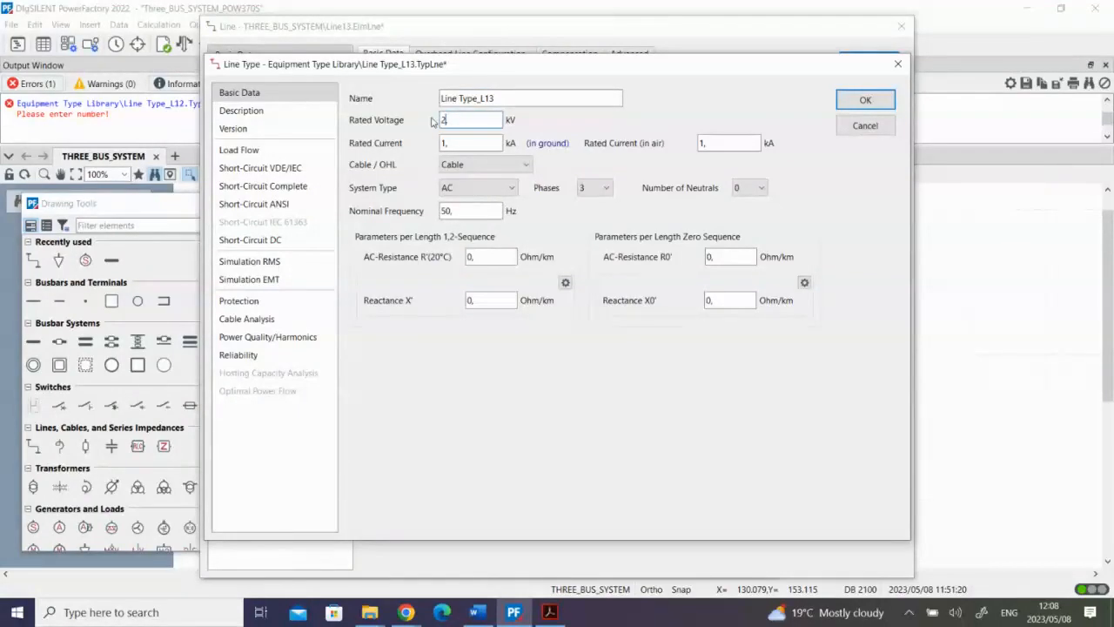
Set the rated current of Line Type_L13 to 10.2640 kA.
left_click(462, 143)
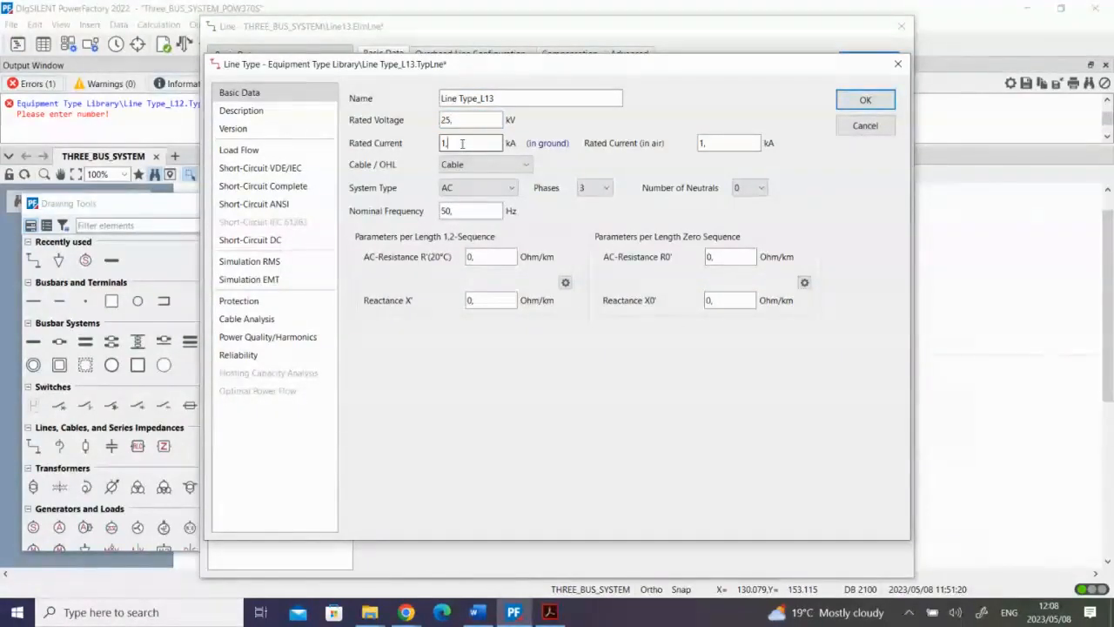
key("BackSpace")
type("0")
type(".29")
type("30")
key("BackSpace")
key("BackSpace")
key("BackSpace")
type("640")
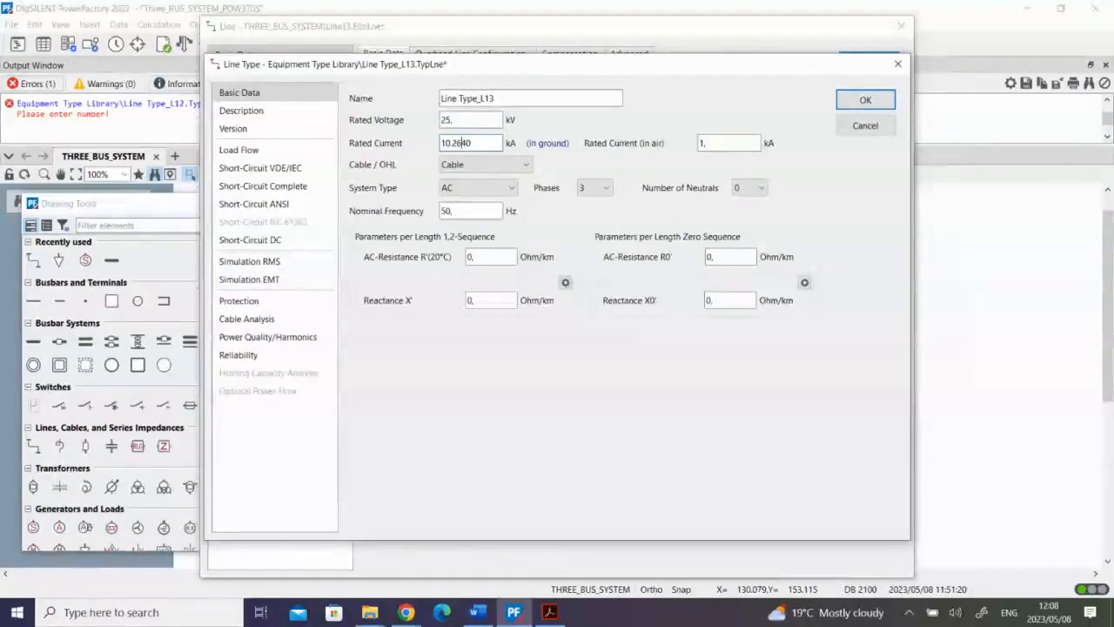
Check the transmission line load current in the practical PDF and change Line Type_L13's Cable / OHL setting to Overhead Line.
left_click(549, 612)
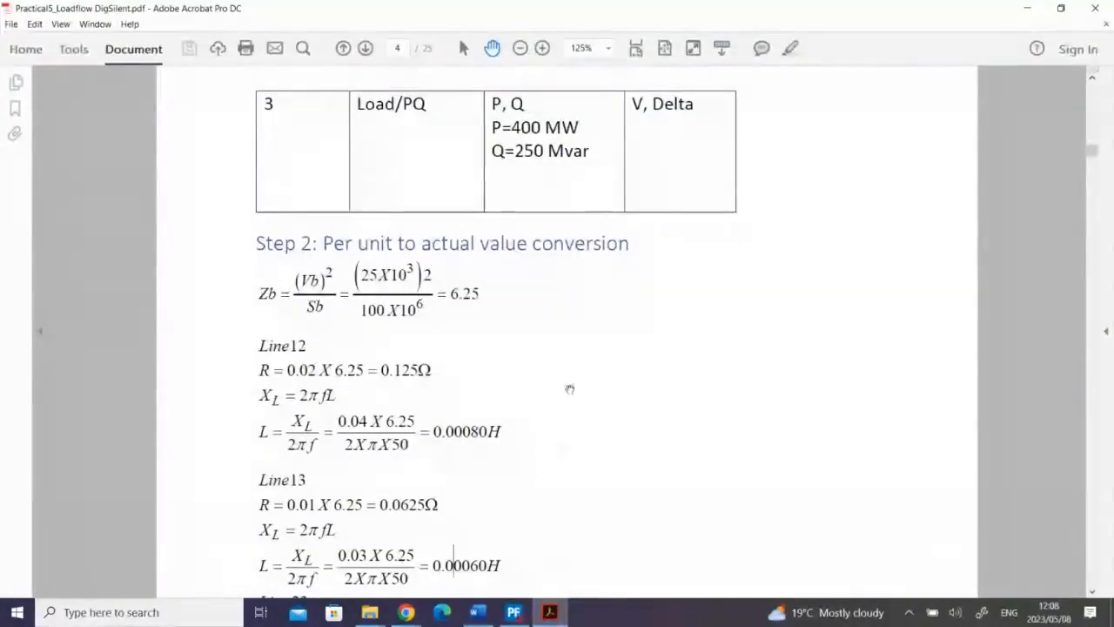
scroll(572, 349, "down", 8)
scroll(597, 414, "down", 2)
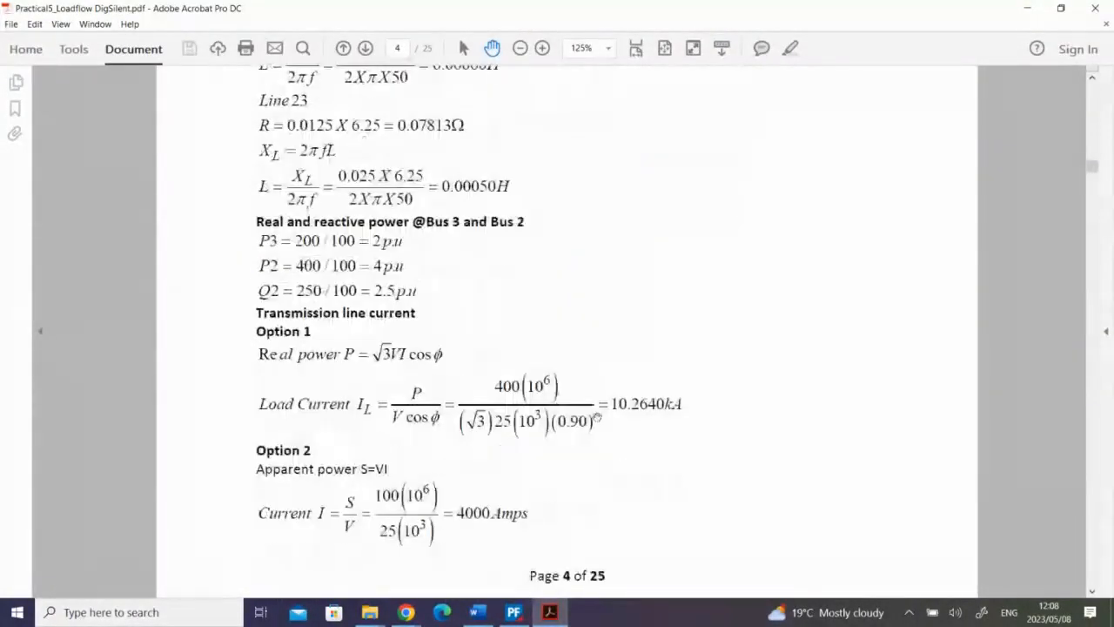
scroll(535, 348, "up", 2)
key("alt+Tab")
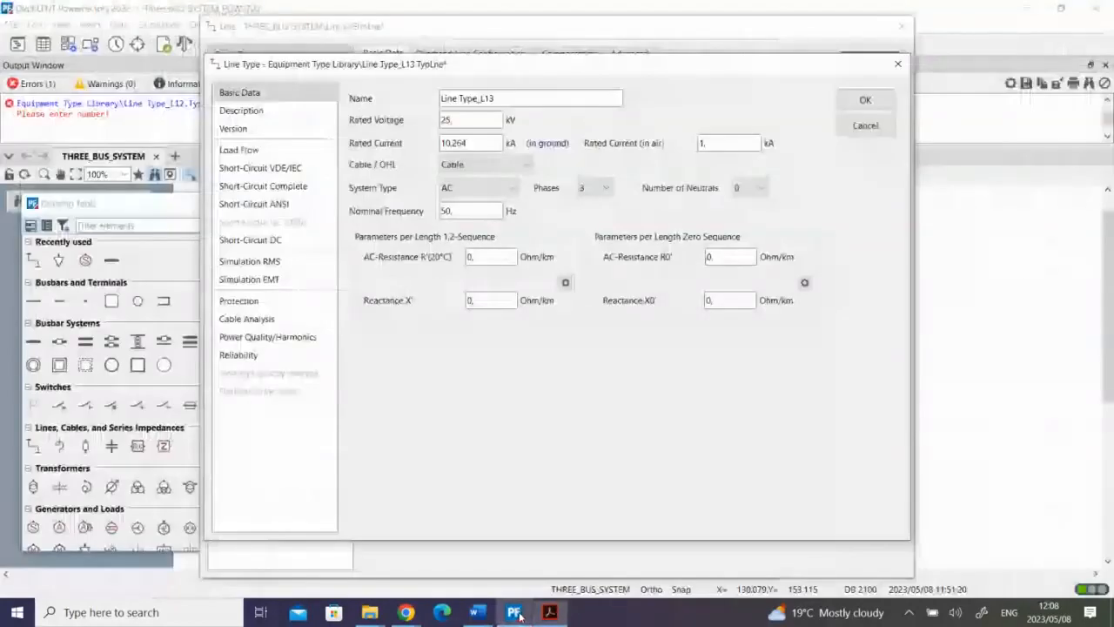
left_click(485, 164)
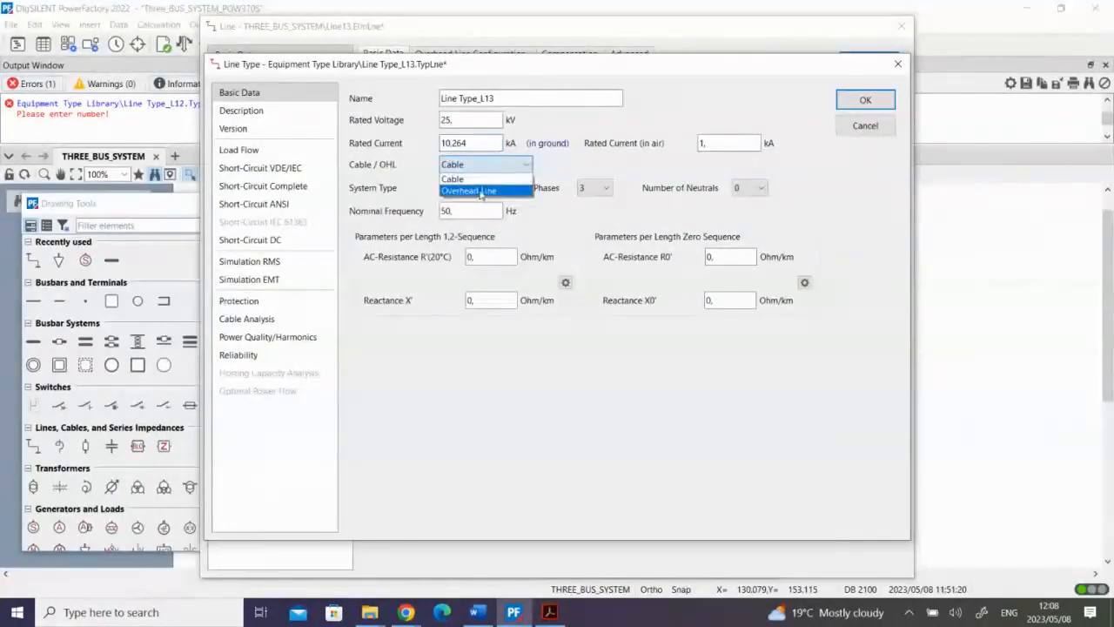
left_click(477, 191)
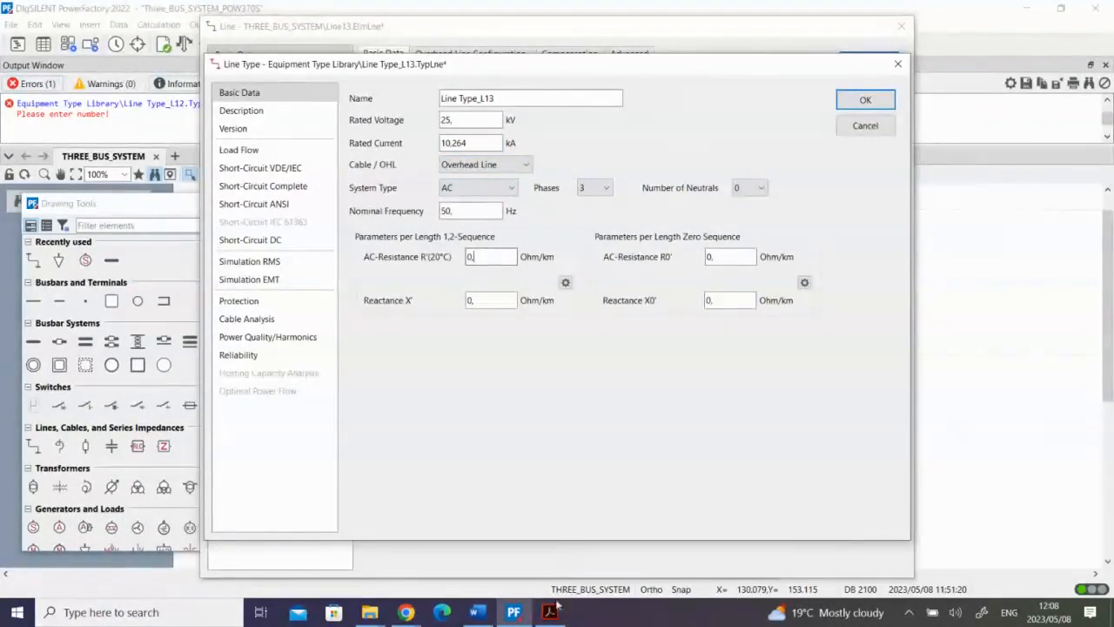
Look up Line13's resistance in the PDF and set the line type's AC-Resistance R' to 0,0625 Ohm/km.
key("alt+Tab")
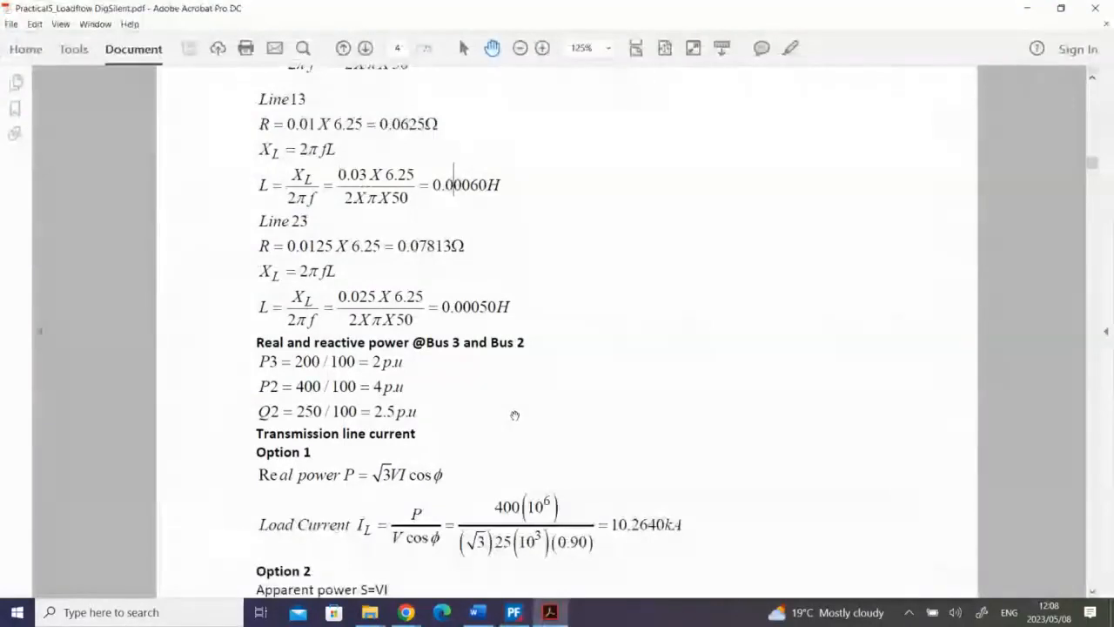
scroll(523, 418, "down", 1)
scroll(534, 420, "up", 4)
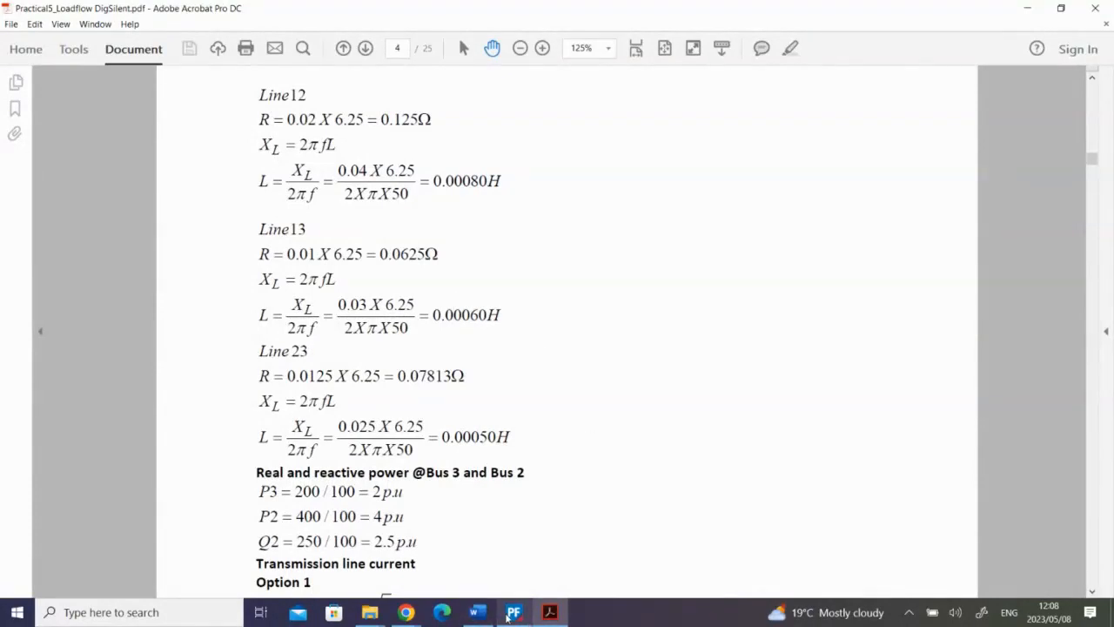
left_click(512, 614)
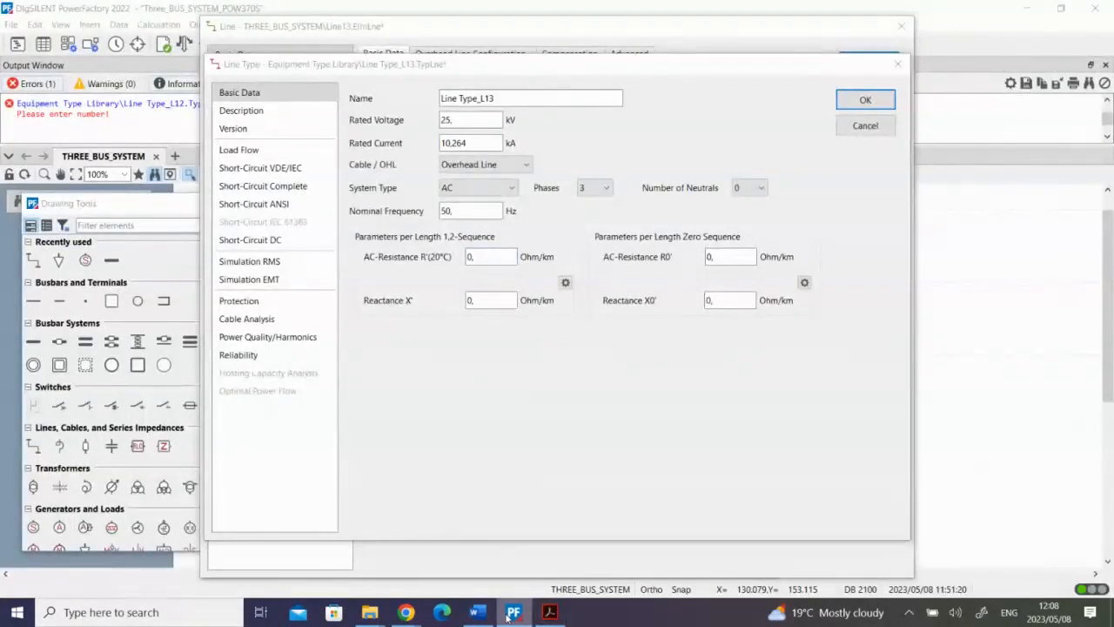
left_click(547, 614)
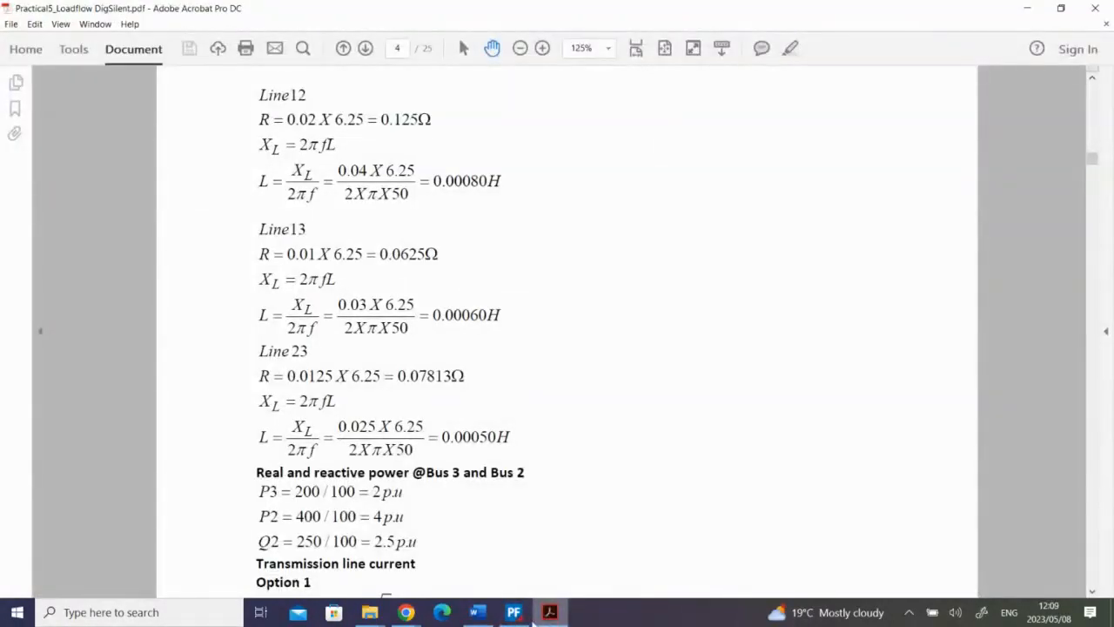
left_click(514, 614)
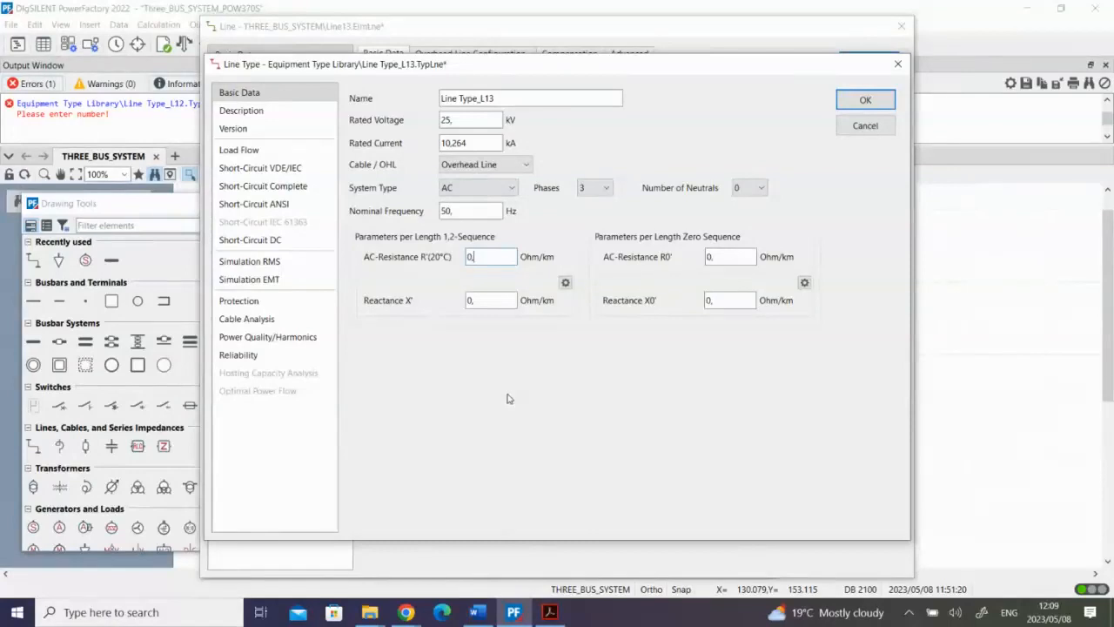
type("6125")
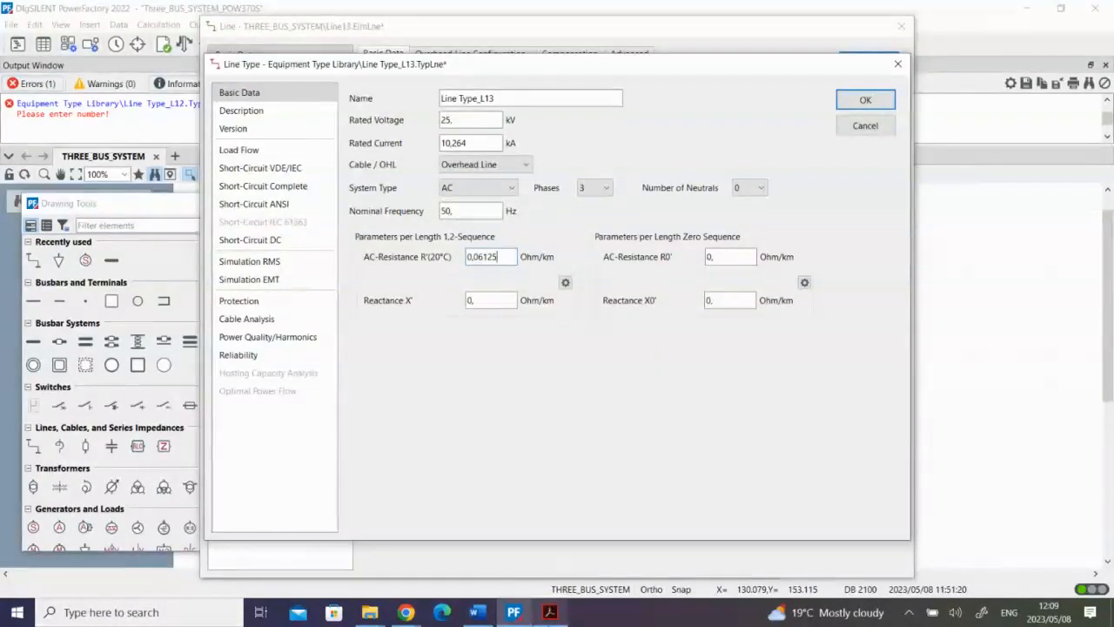
left_click(550, 612)
key("alt+Tab")
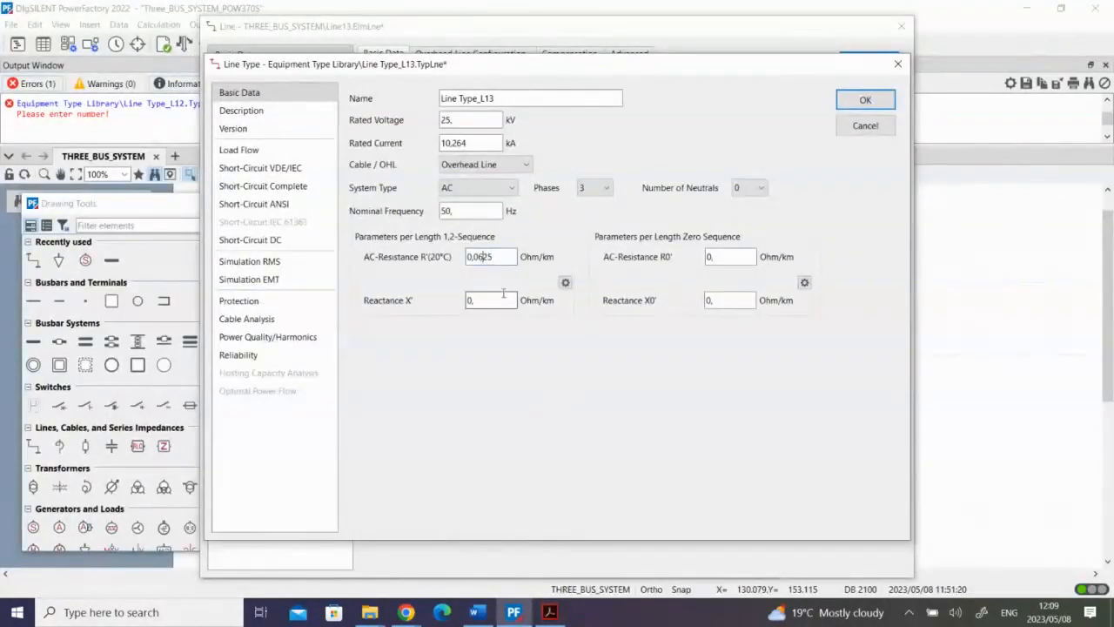
Consult Line13's inductance in the PDF, set the 1,2-sequence Reactance X' to 0,1570 Ohm/km, and accept the line type and line data.
left_click(555, 613)
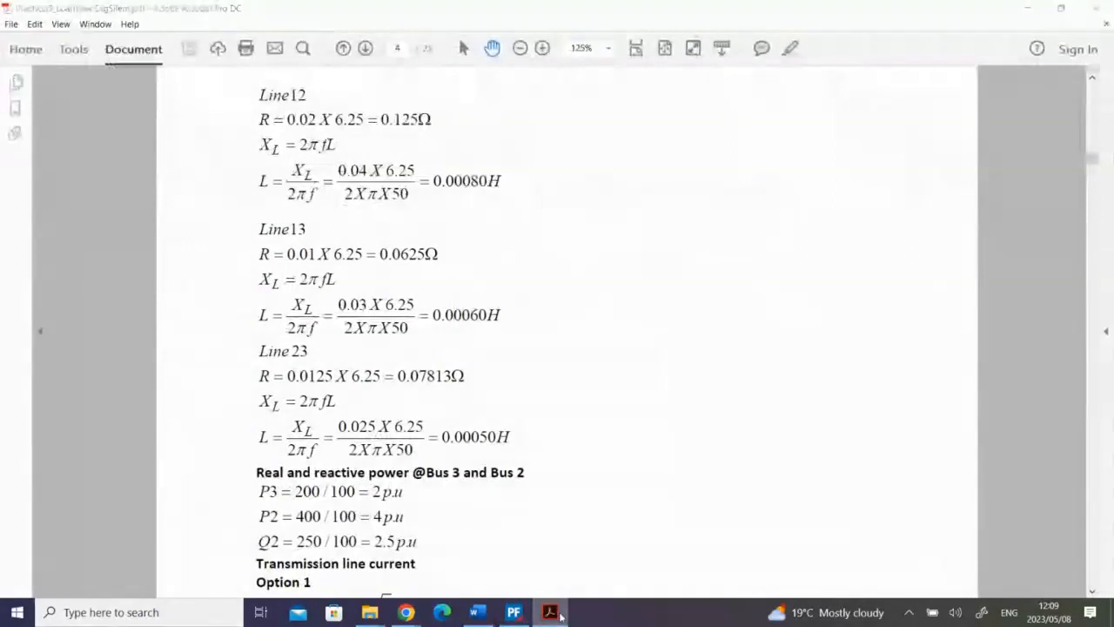
left_click(559, 613)
left_click(559, 613)
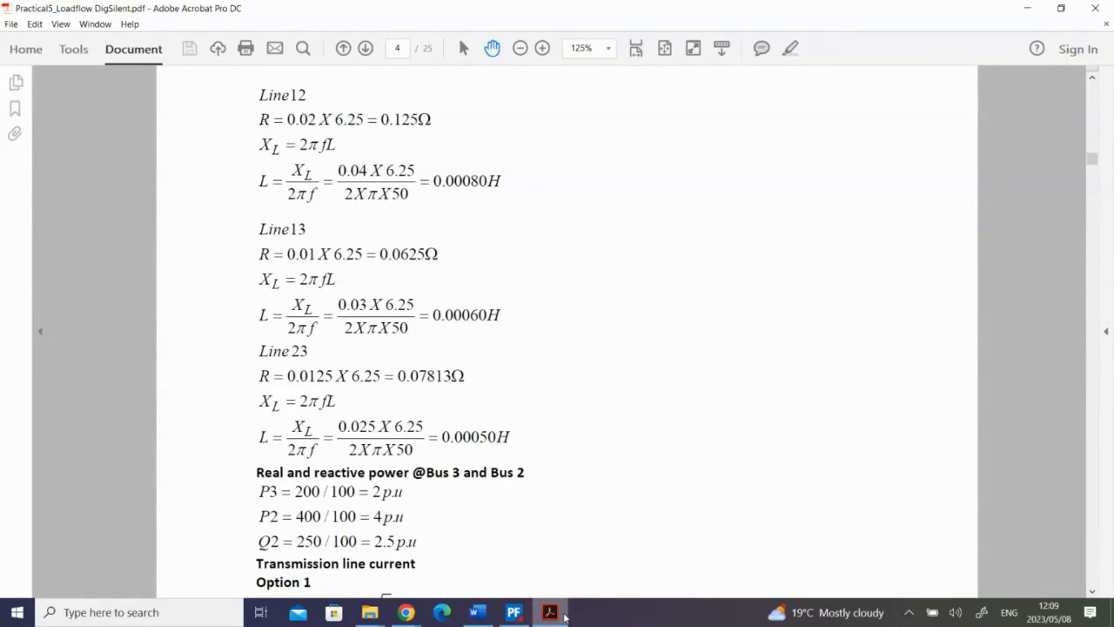
left_click(514, 612)
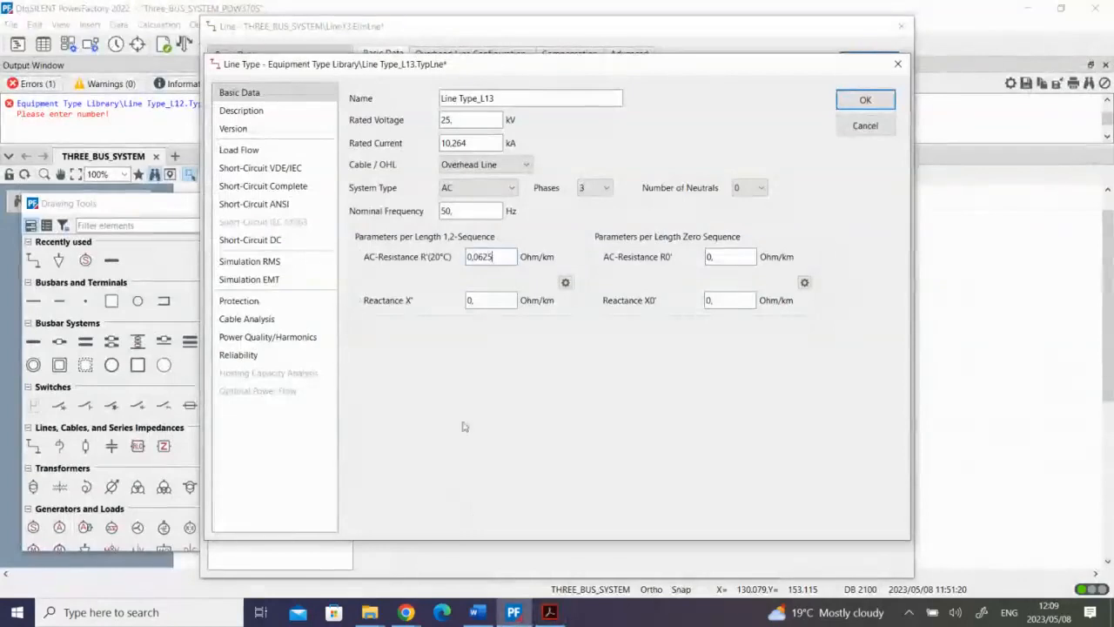
left_click(479, 301)
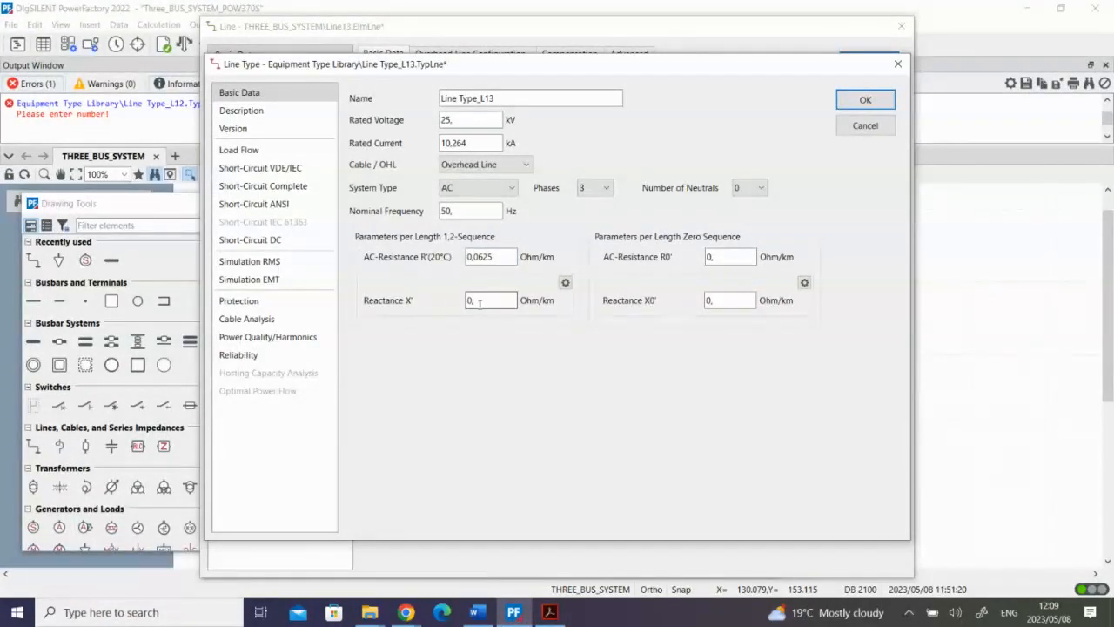
type("1570")
left_click(851, 106)
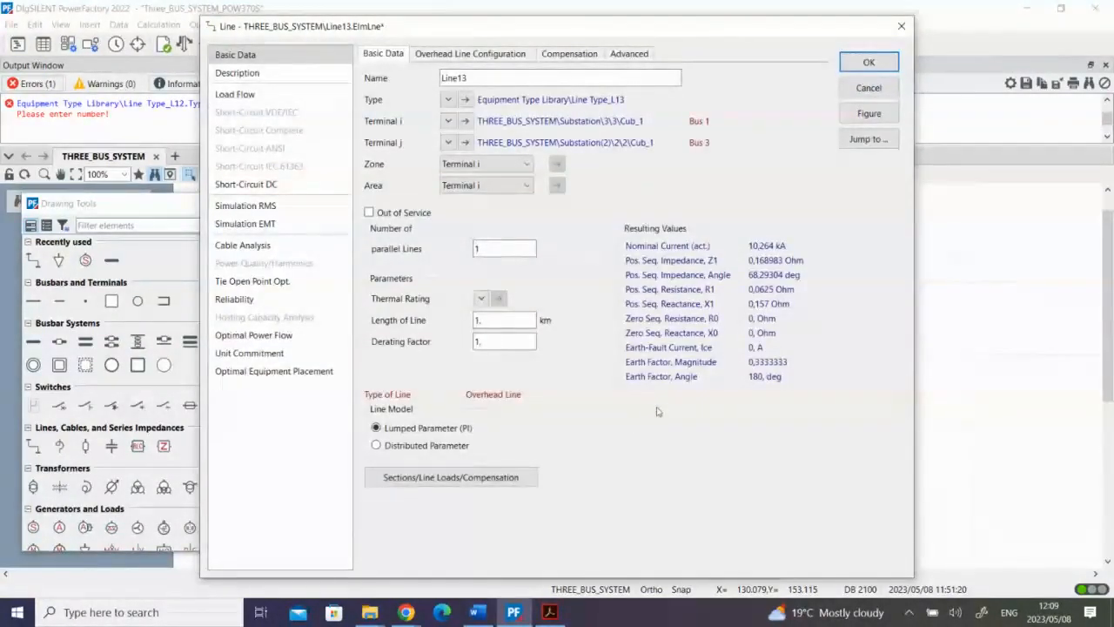
left_click(869, 62)
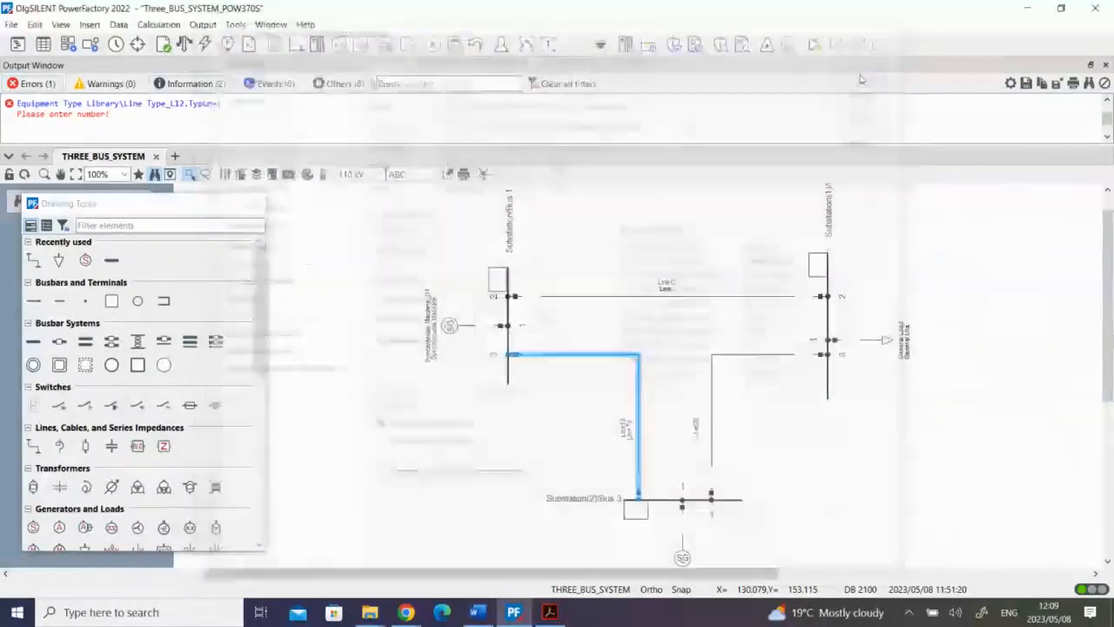
Open the line between Bus 2 and Bus 3 and rename it Line23.
double_click(713, 384)
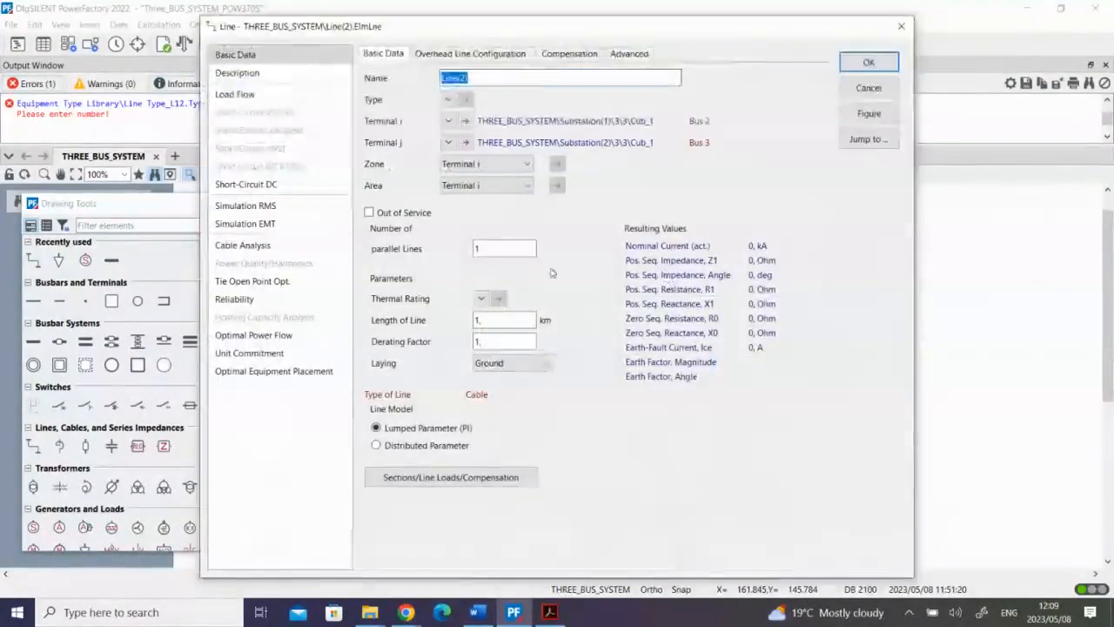
left_click(502, 81)
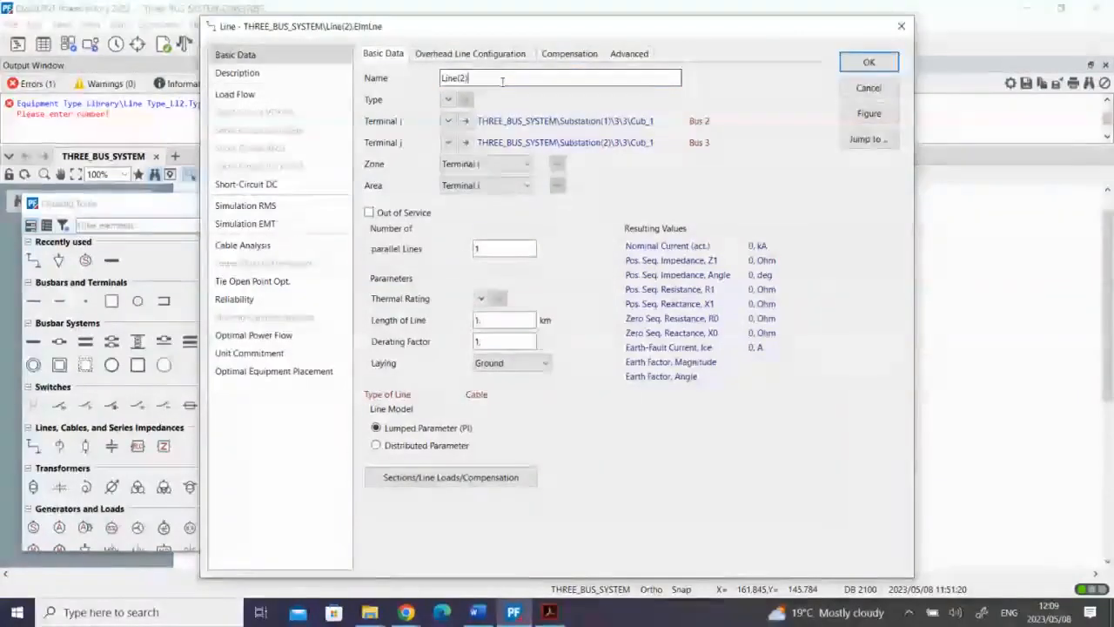
key("BackSpace")
key("BackSpace")
key("BackSpace")
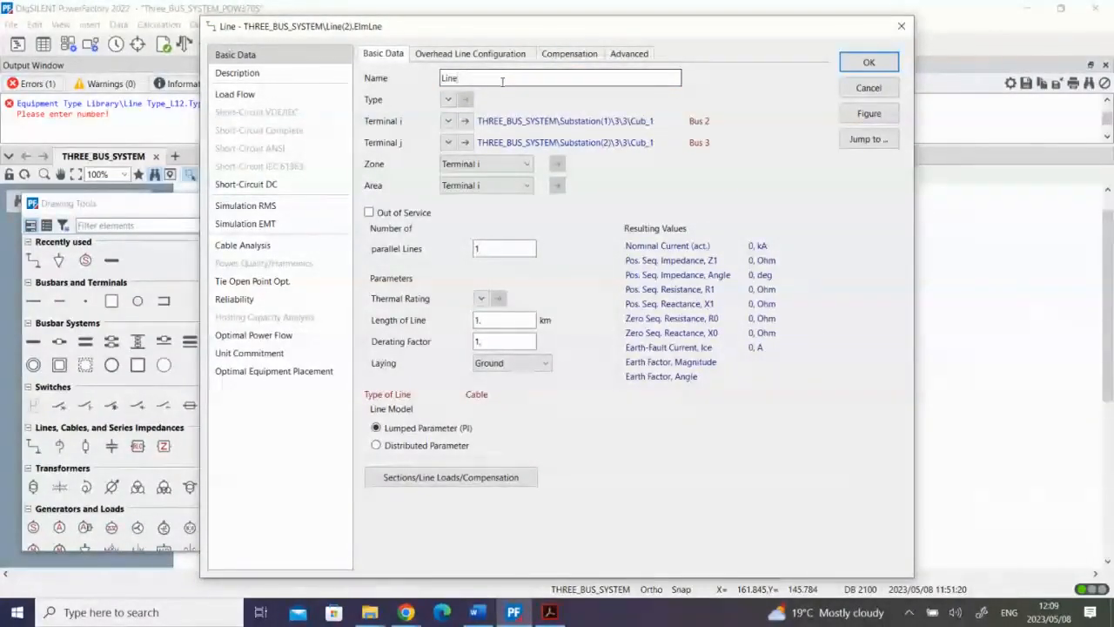
type("23")
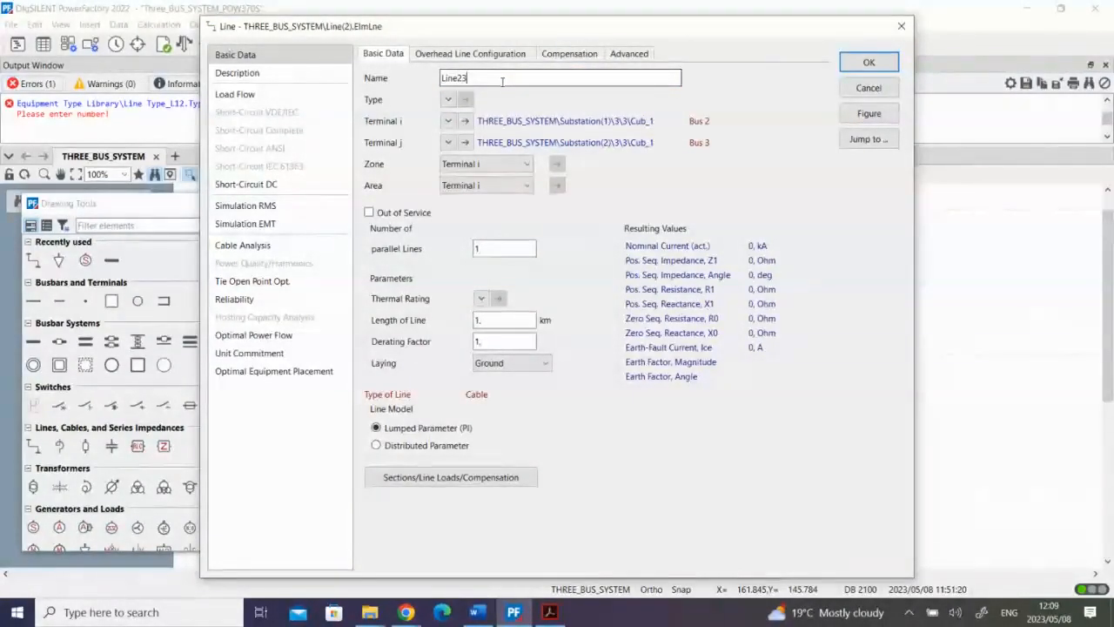
Create a new project line type (TypLne) for Line23 and name it Line Type_L23.
left_click(447, 99)
mouse_move(505, 139)
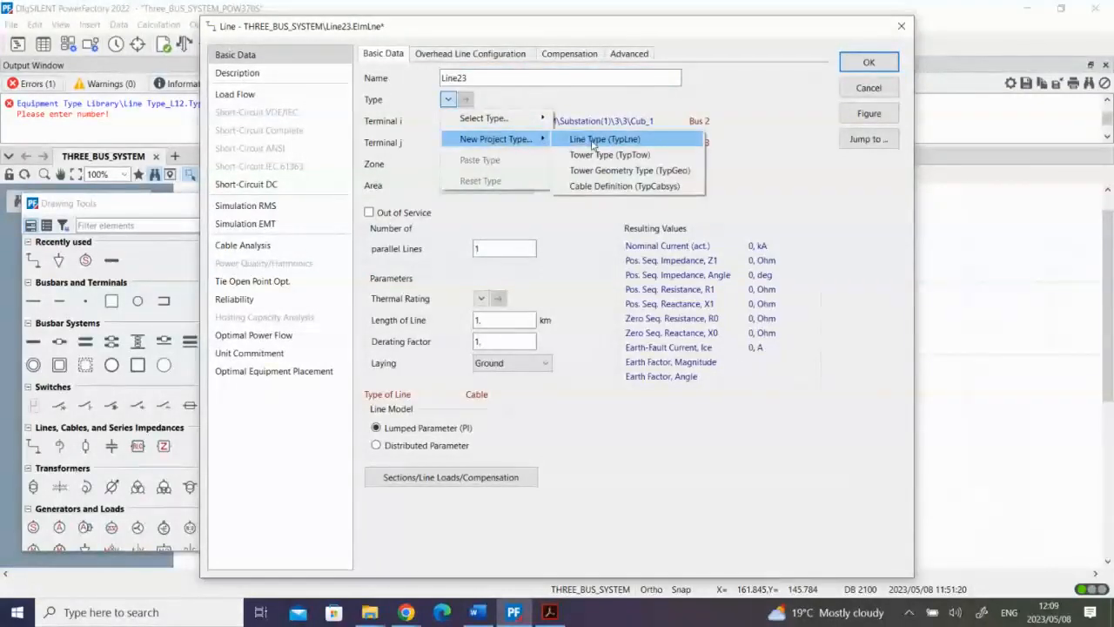
left_click(593, 141)
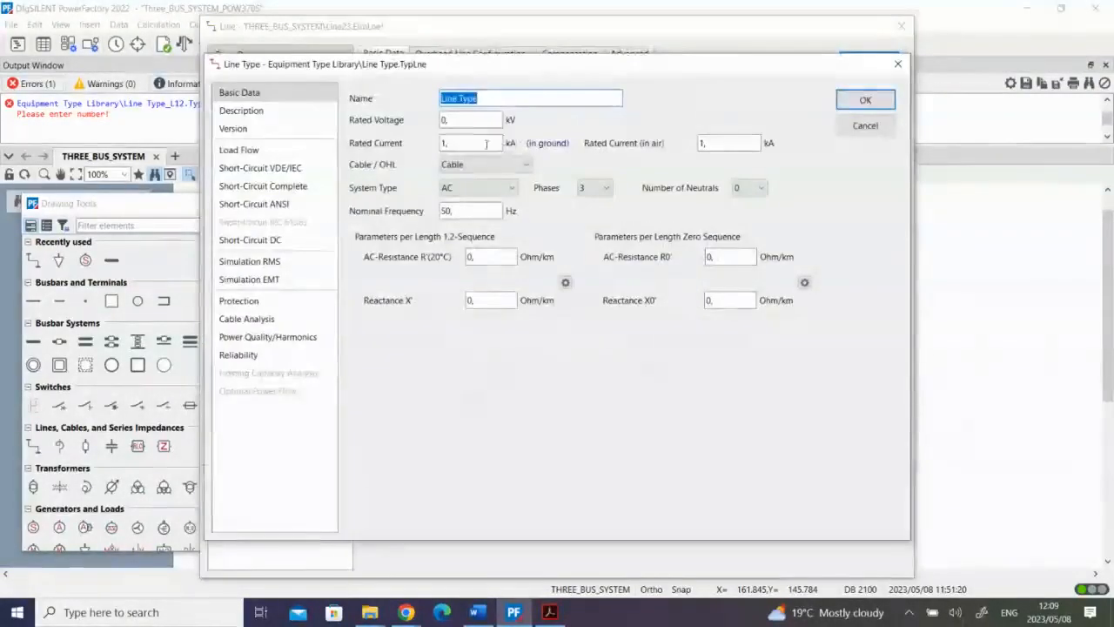
left_click(488, 99)
type("_L23")
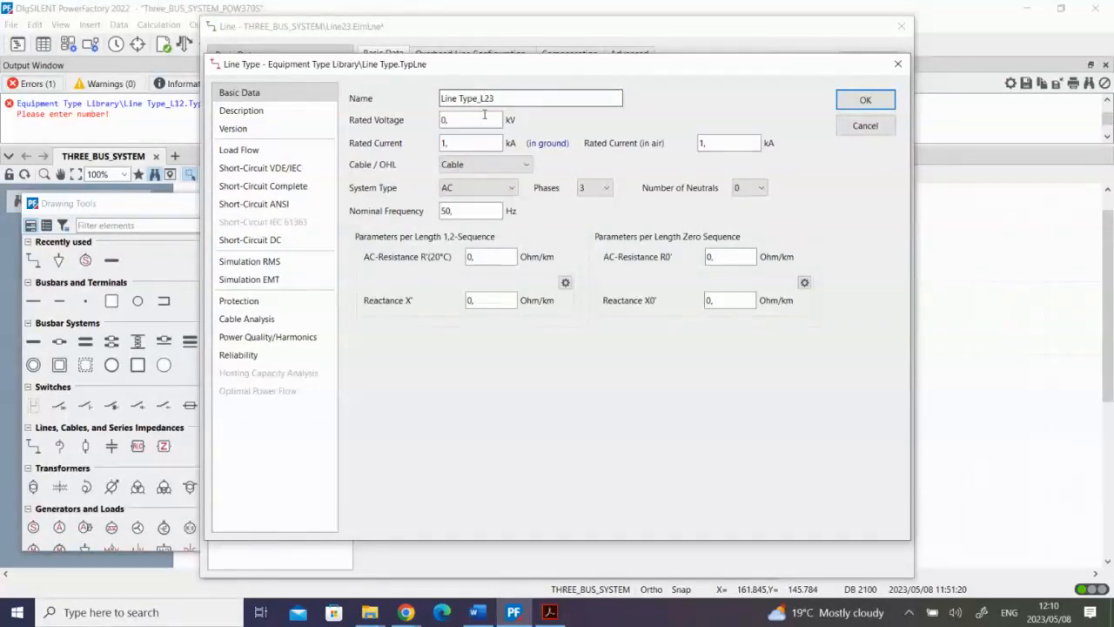
Set Line Type_L23's rated voltage to 25 kV and its rated current to 10.2640 kA.
left_click(483, 116)
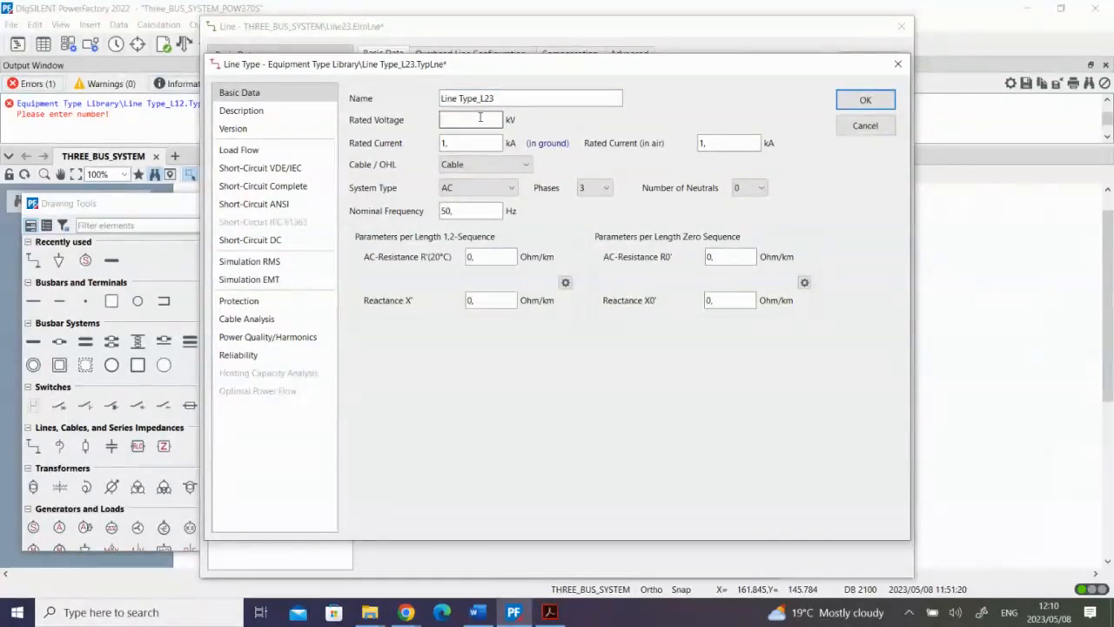
type("25")
left_click(467, 141)
type("0.2")
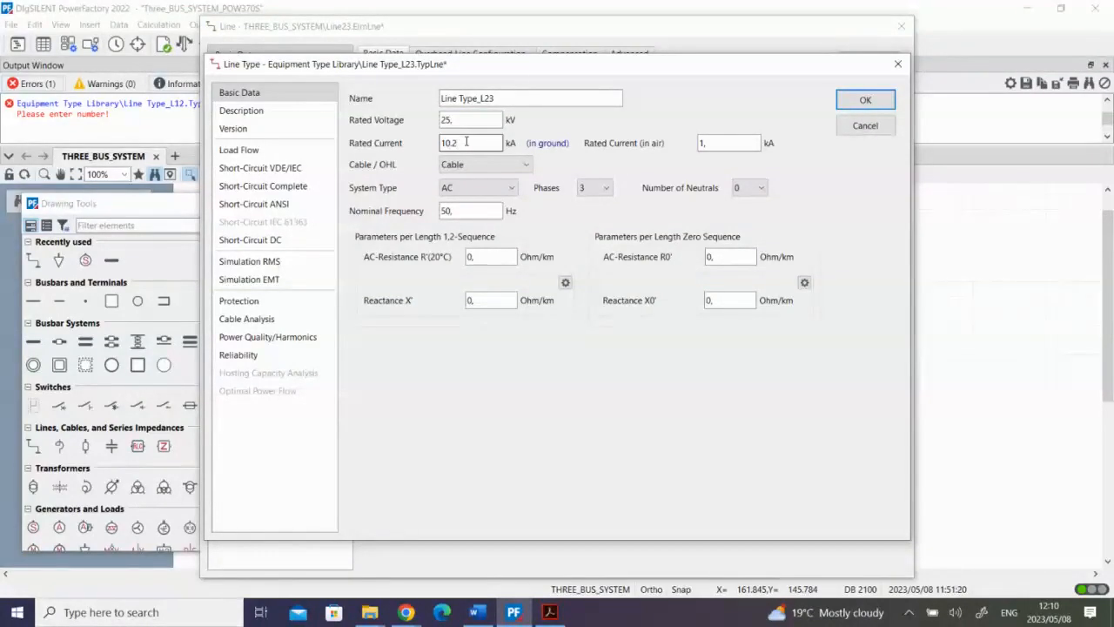
type("640")
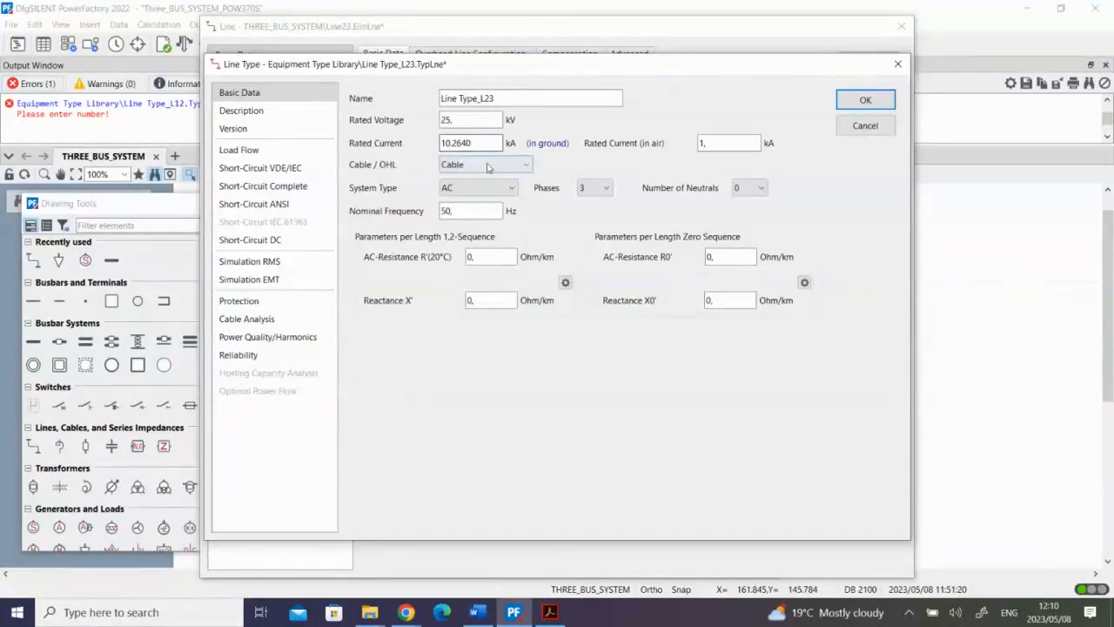
Change Line Type_L23's Cable / OHL setting to Overhead Line.
left_click(492, 165)
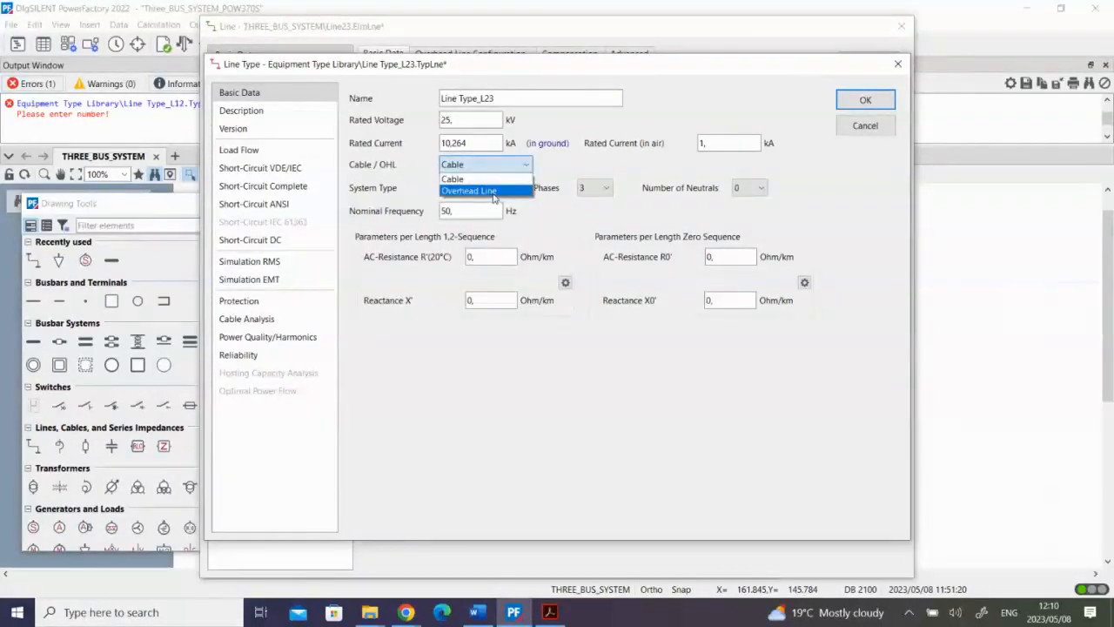
left_click(489, 189)
left_click(488, 211)
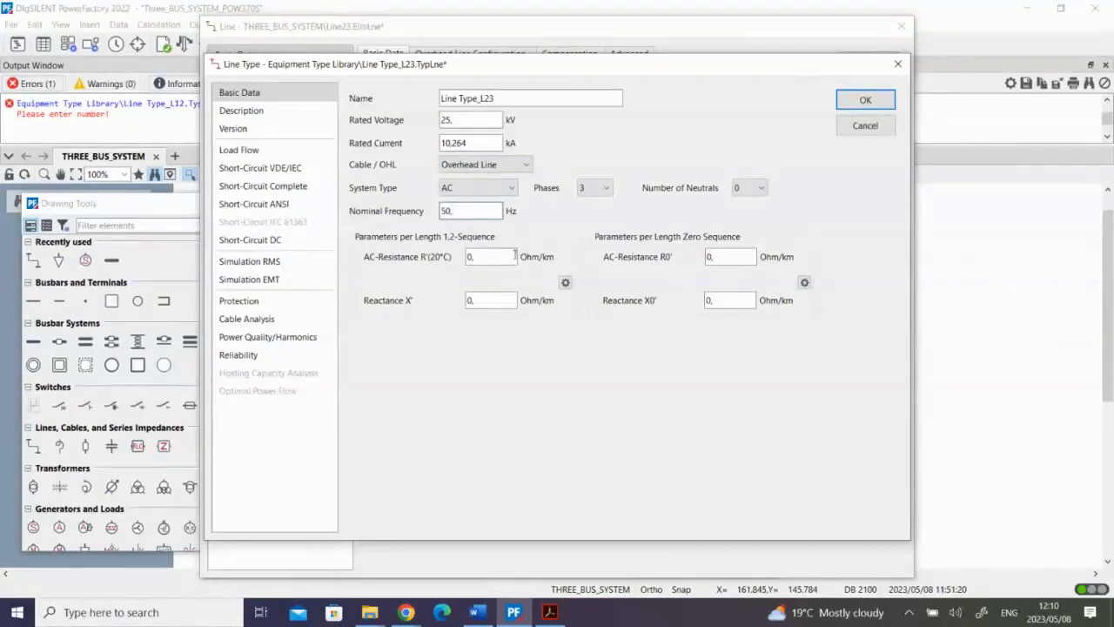
Look up Line23's resistance in the practical PDF and set the line type's 1,2-sequence AC-Resistance R' to 0,07813 Ohm/km.
left_click(554, 614)
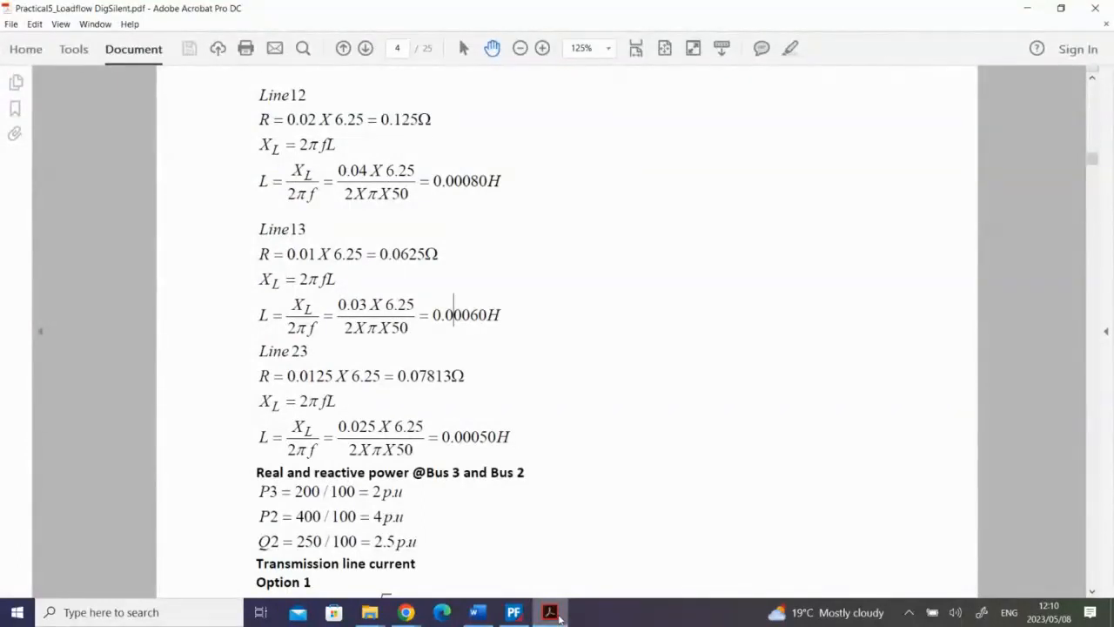
left_click(551, 613)
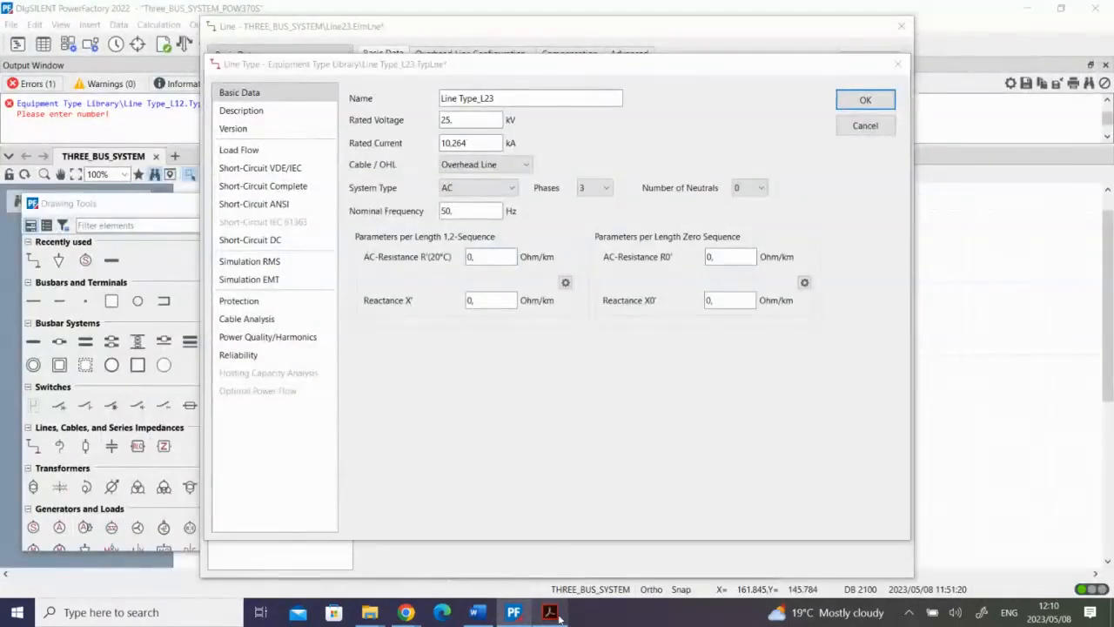
left_click(550, 613)
left_click(558, 615)
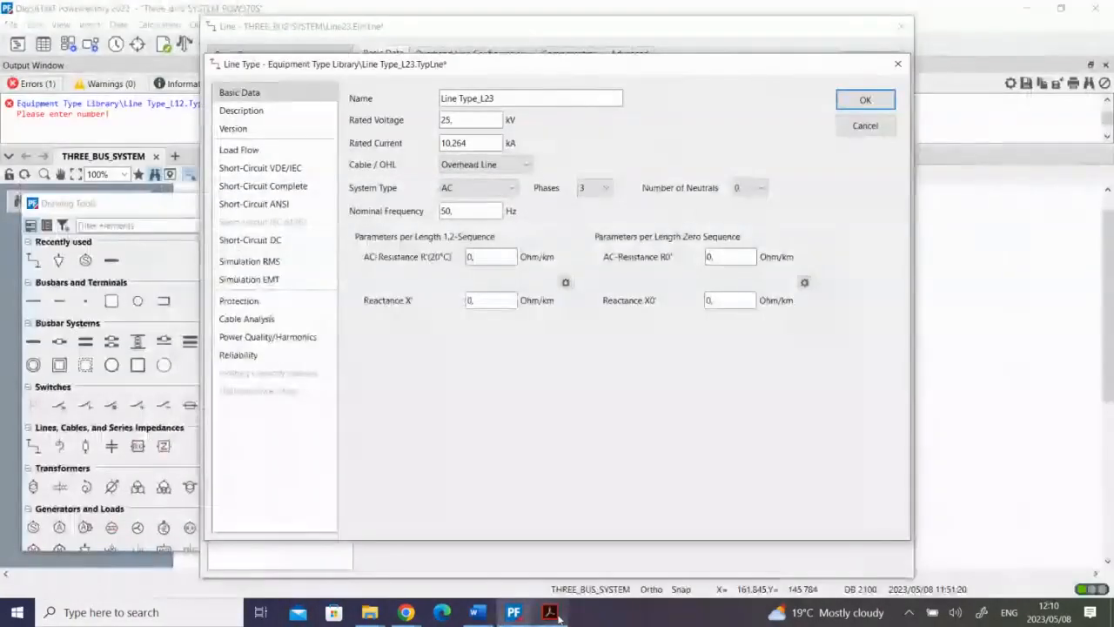
left_click(558, 615)
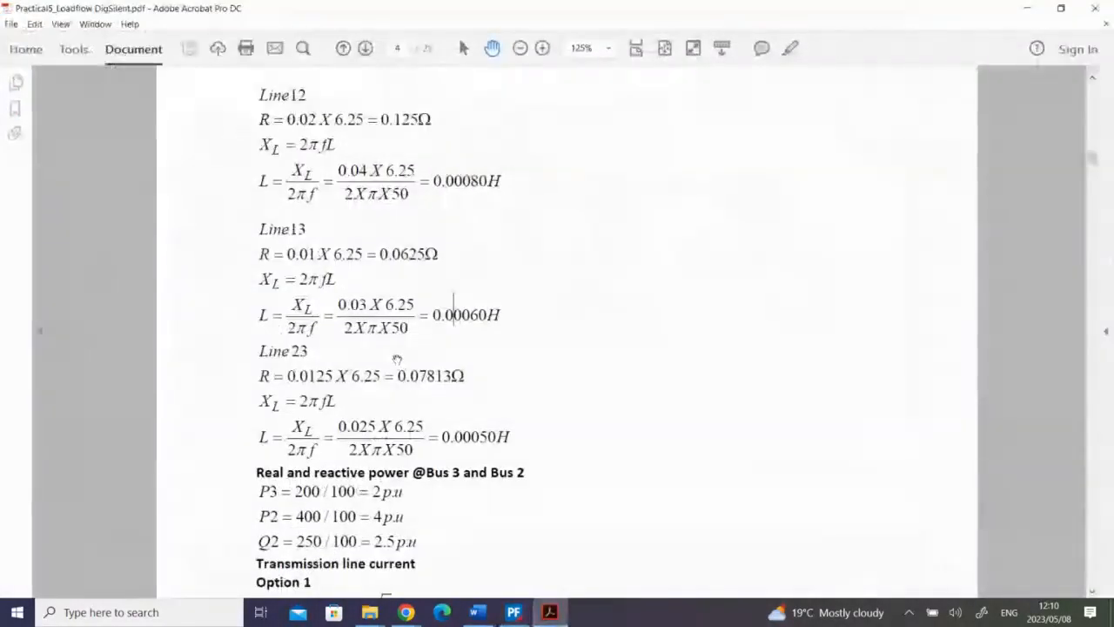
scroll(396, 352, "up", 1)
scroll(396, 352, "up", 2)
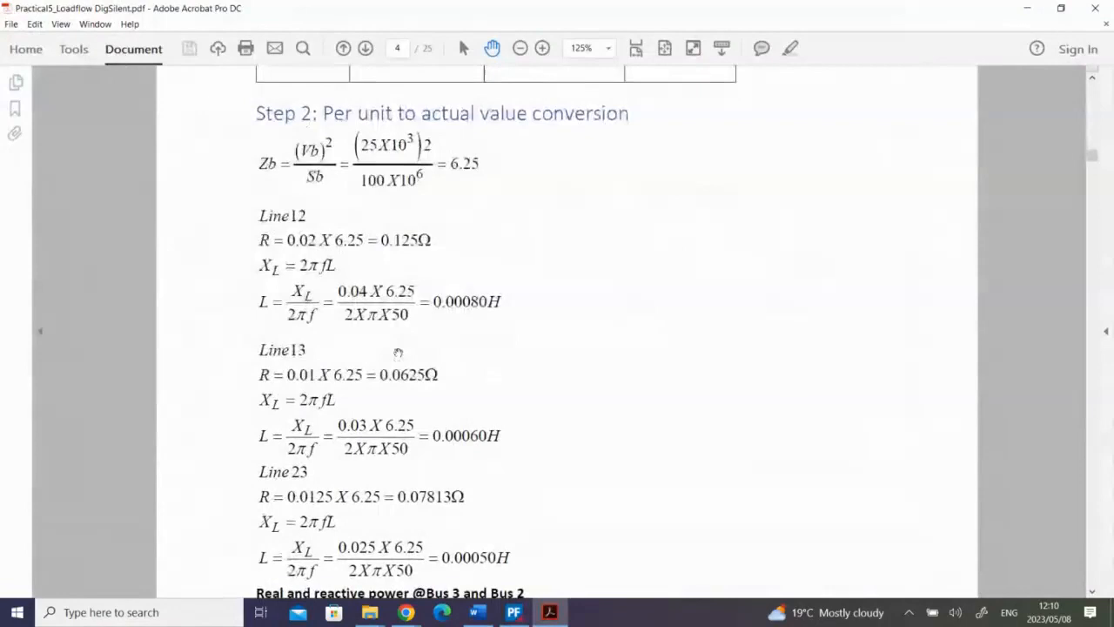
scroll(397, 351, "down", 3)
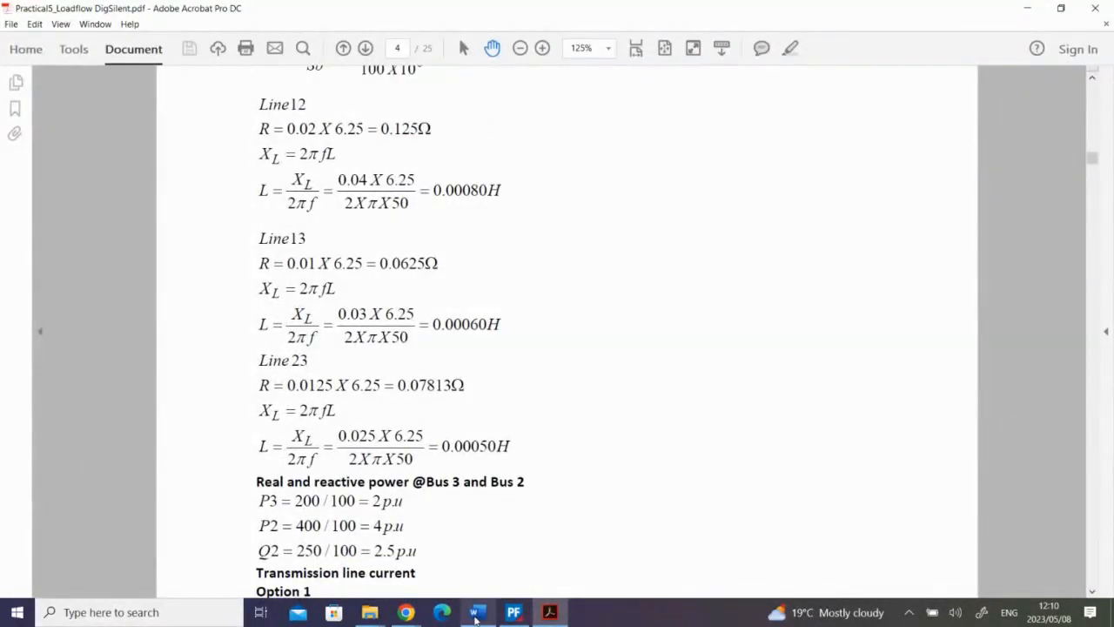
left_click(513, 613)
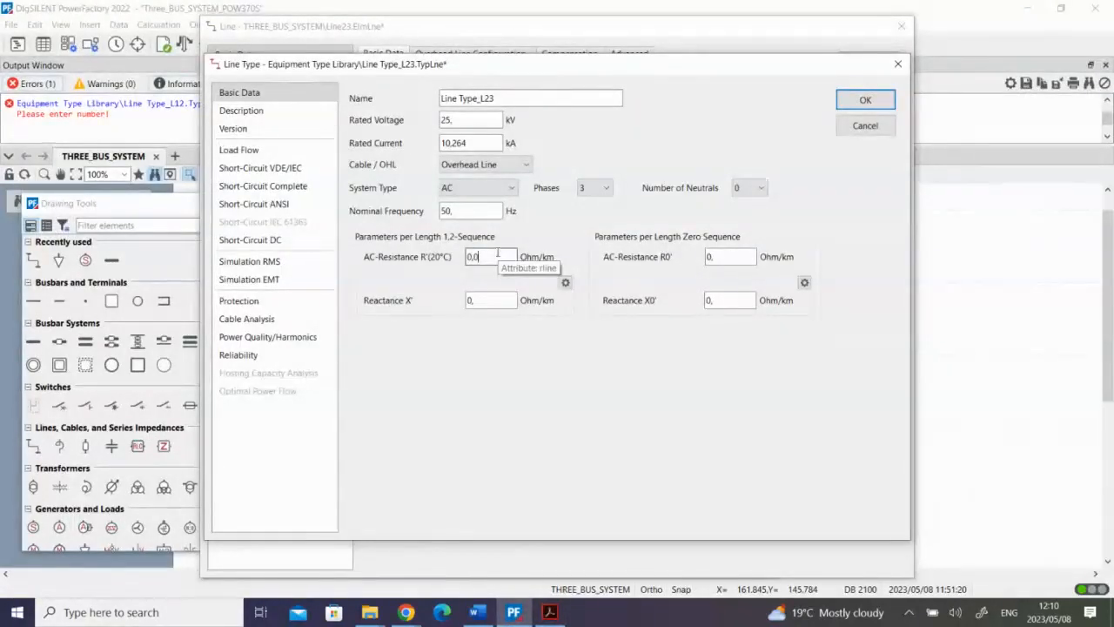
left_click(542, 614)
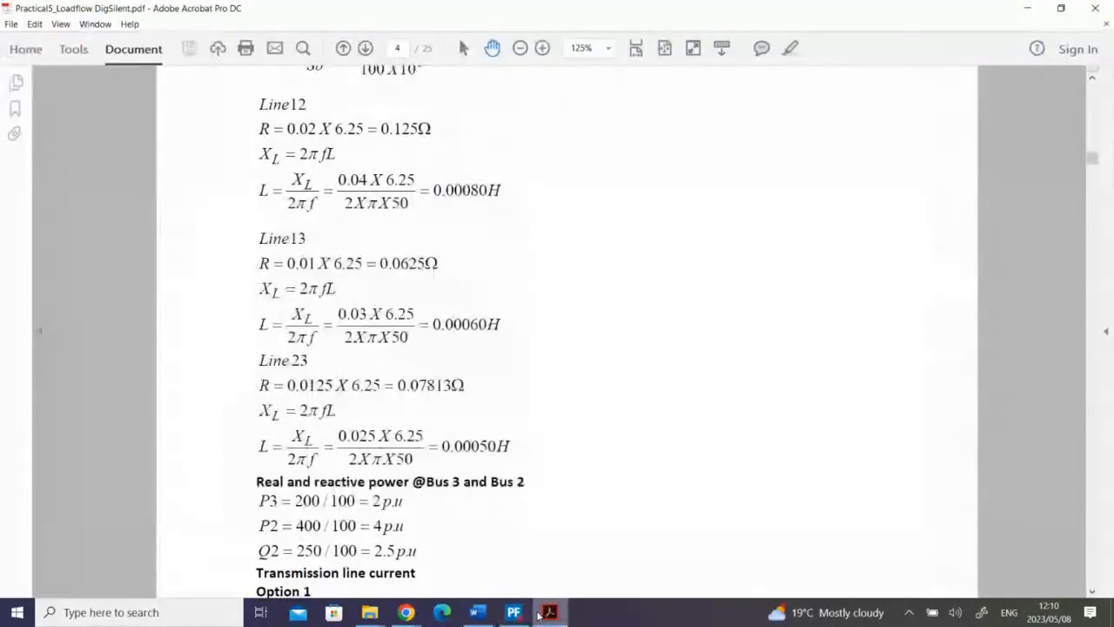
left_click(540, 613)
type("813")
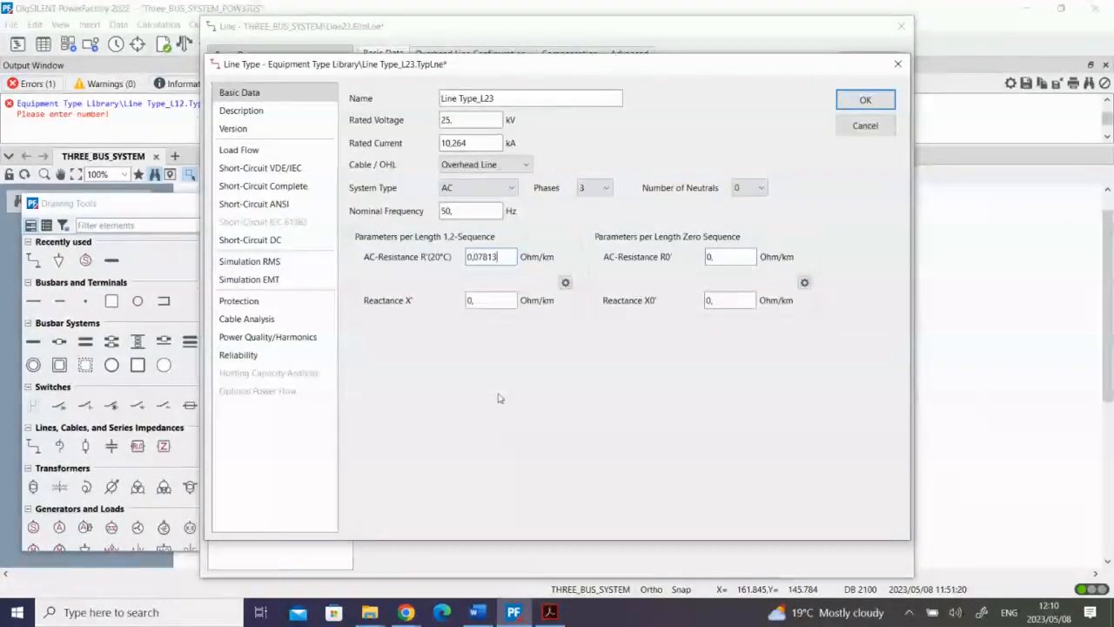
Consult Line23's inductance in the PDF, set the 1,2-sequence Reactance X' to 0,1570 Ohm/km, and accept the line type and line data.
left_click(493, 303)
left_click(554, 610)
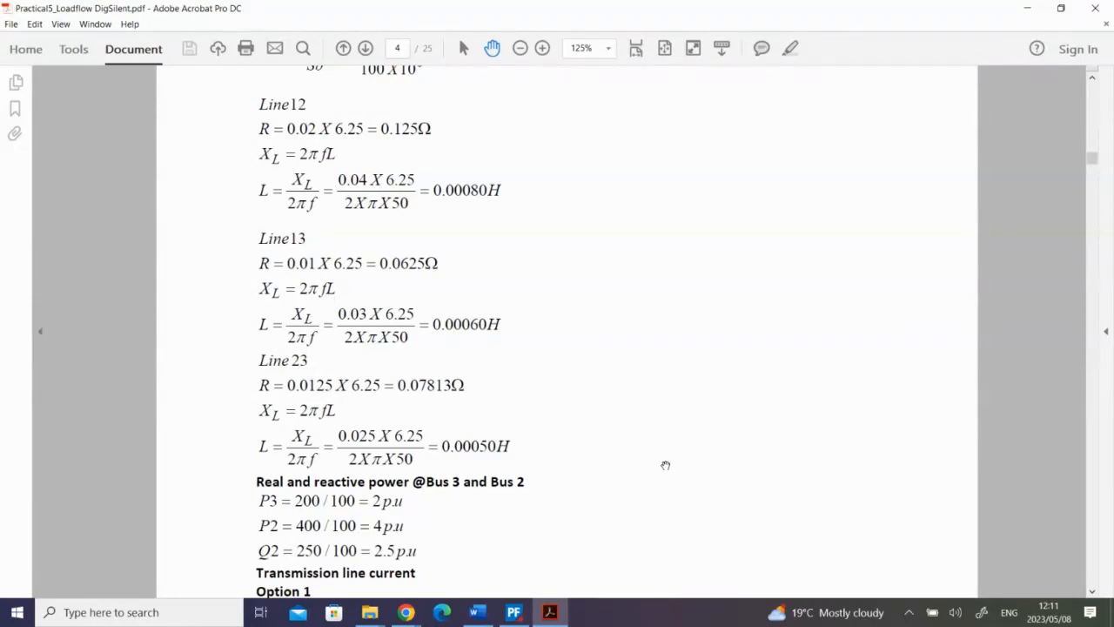
left_click(512, 613)
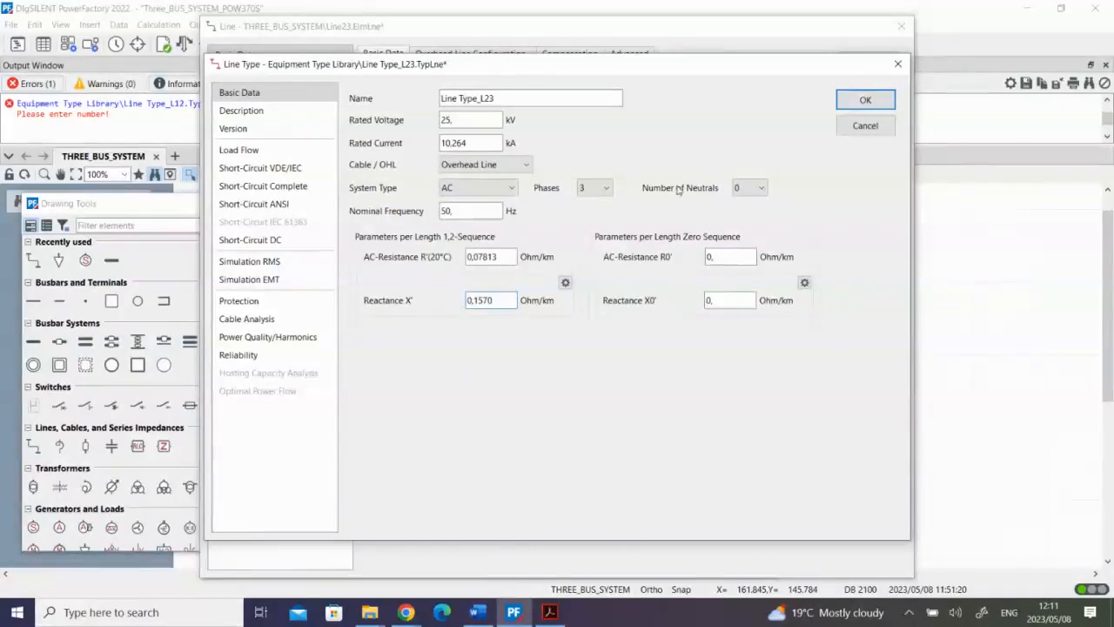
left_click(863, 99)
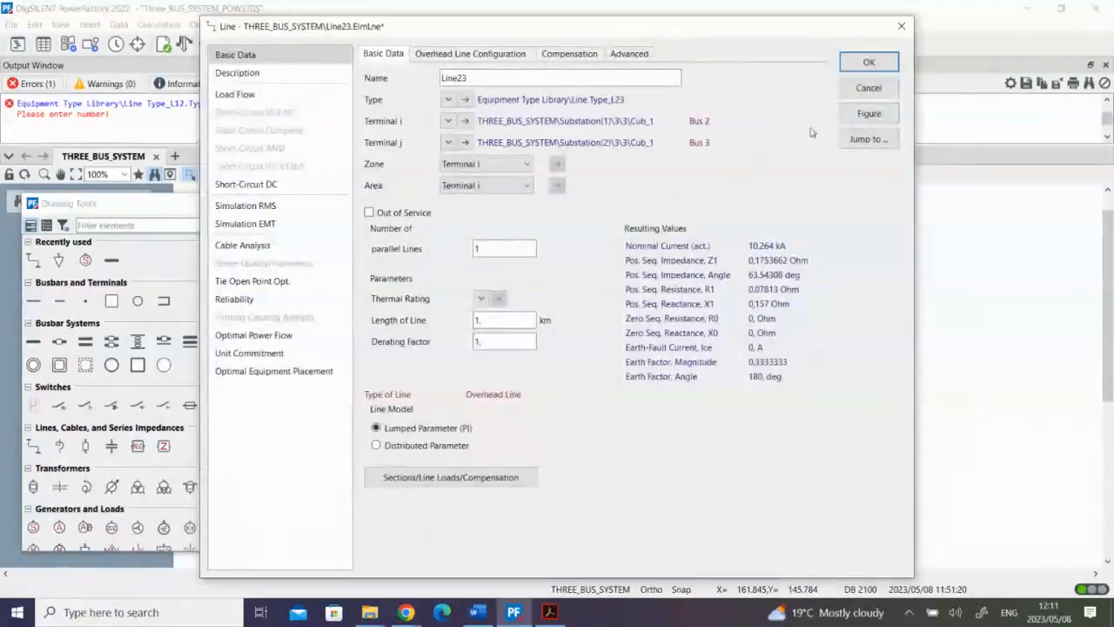
left_click(862, 66)
Reopen Line13's line type, recheck its inductance in the PDF, correct the 1,2-sequence Reactance X' to 0,1884 Ohm/km, and accept the line type and line data.
double_click(554, 364)
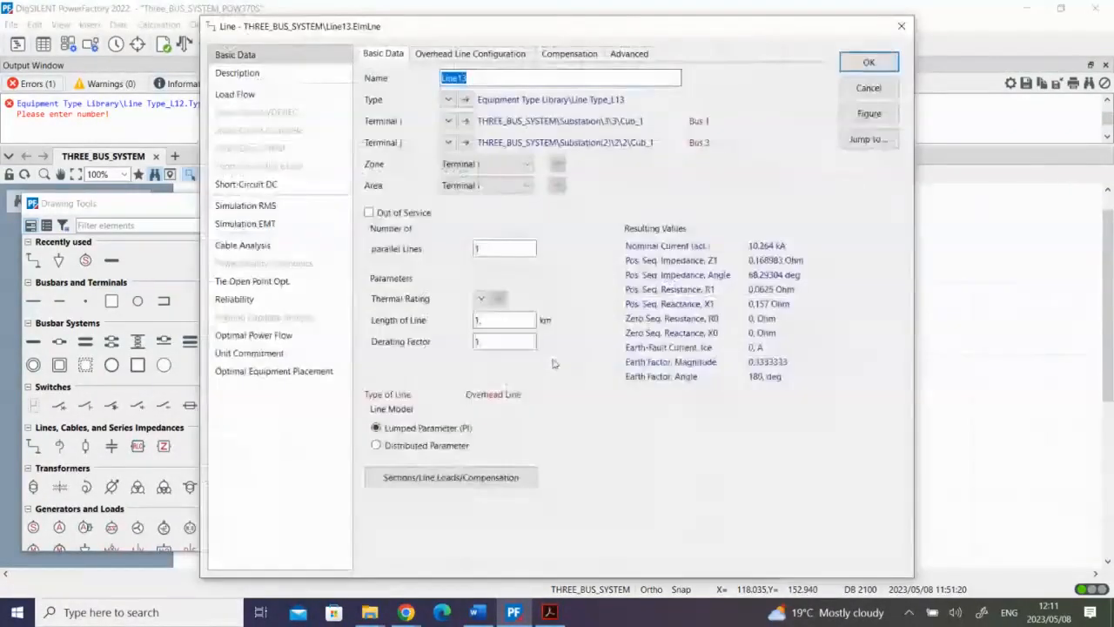
left_click(465, 100)
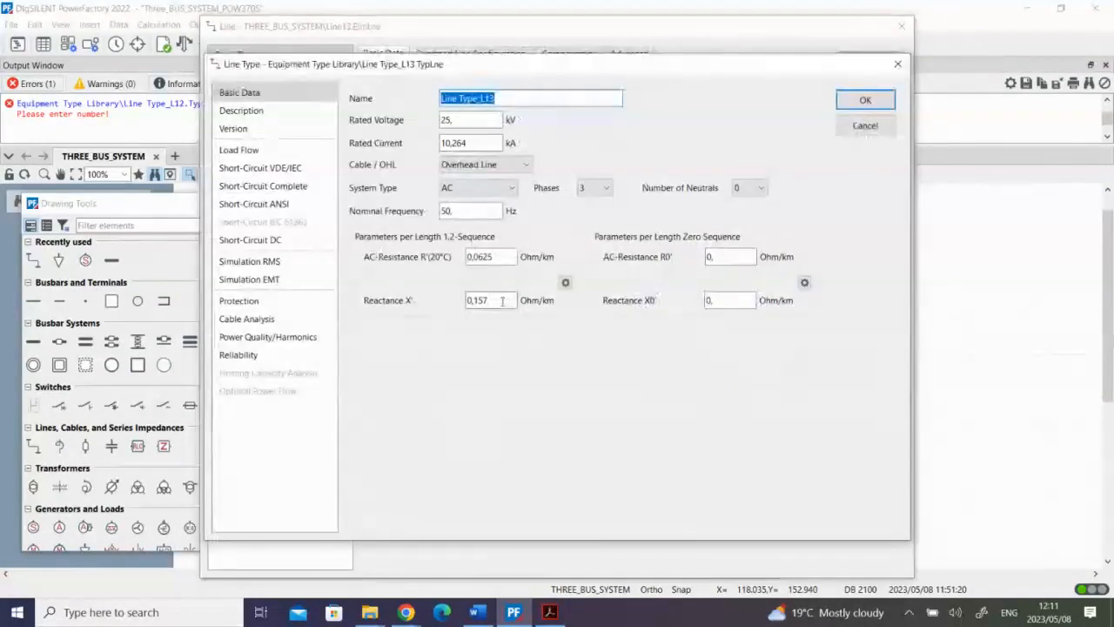
left_click(550, 612)
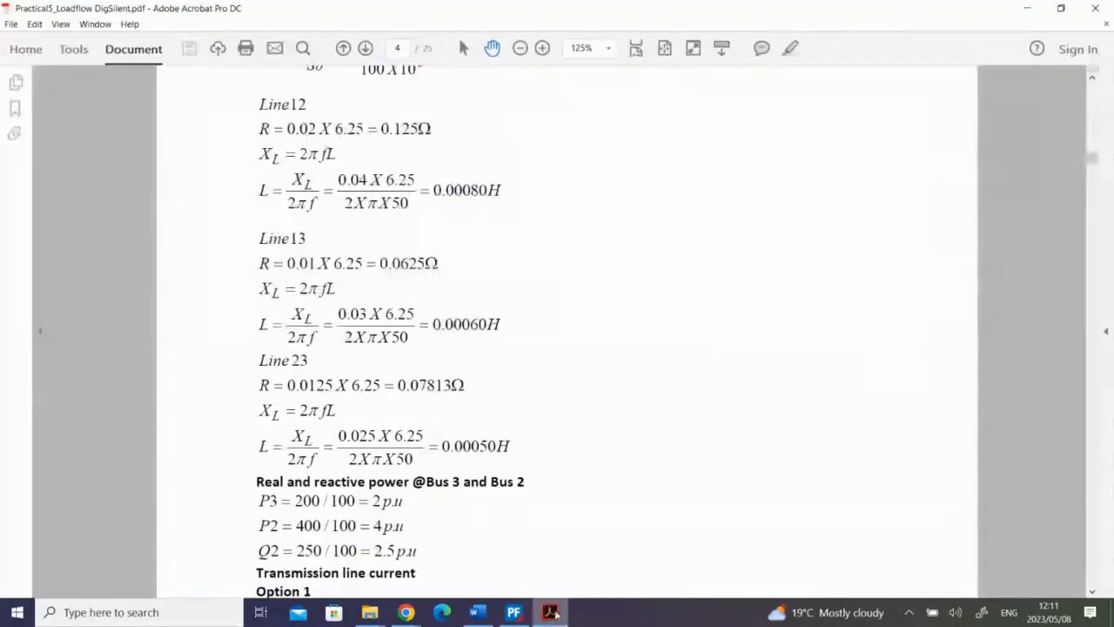
left_click(552, 612)
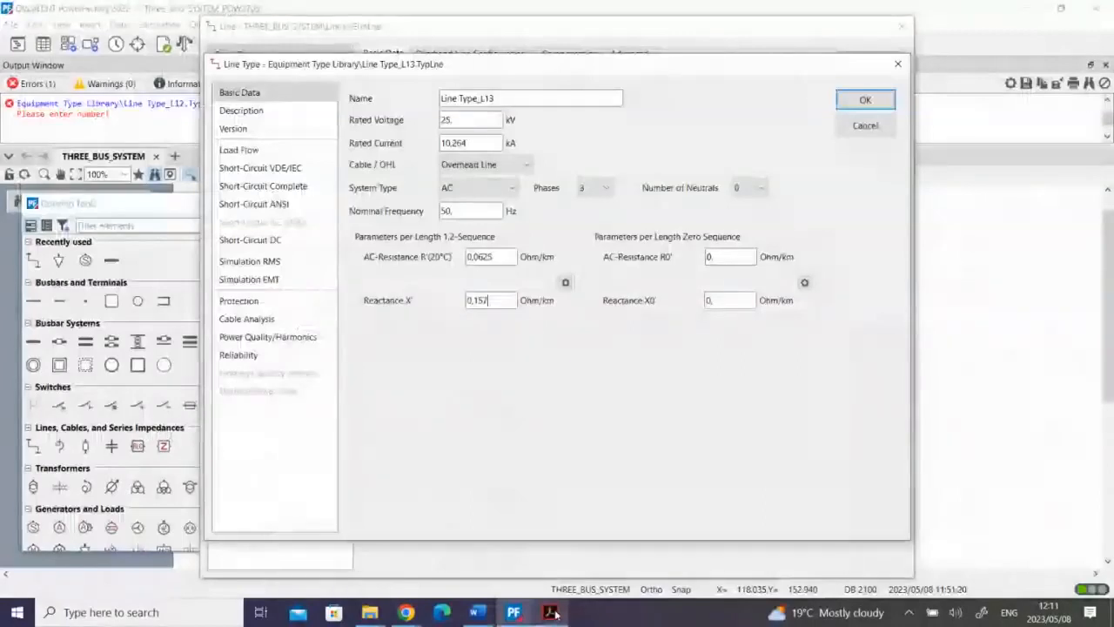
left_click(552, 612)
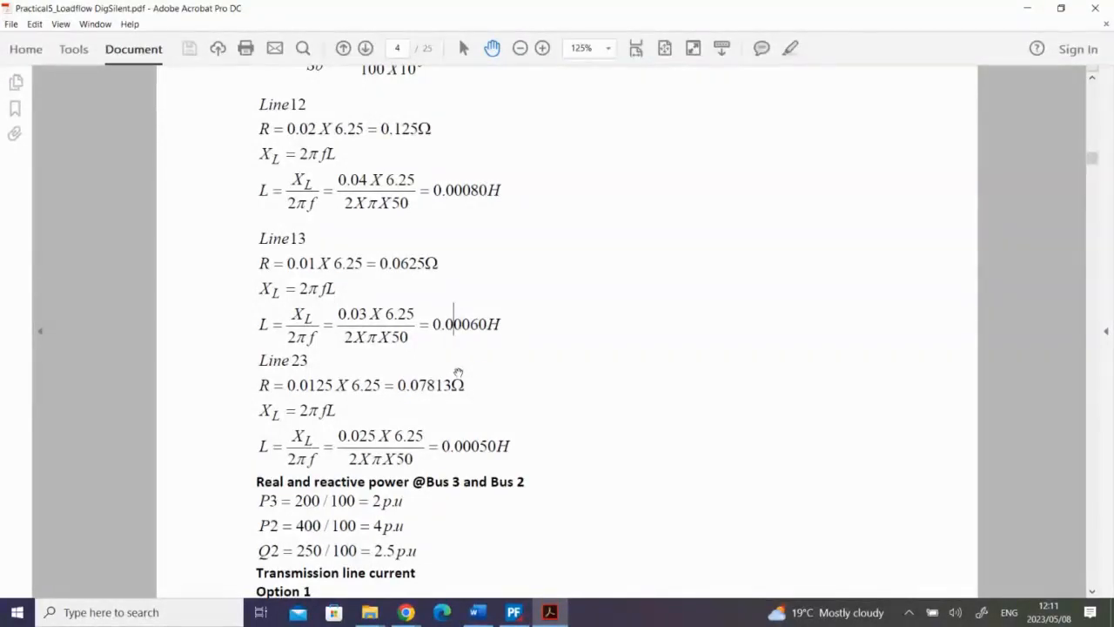
key("alt+Tab")
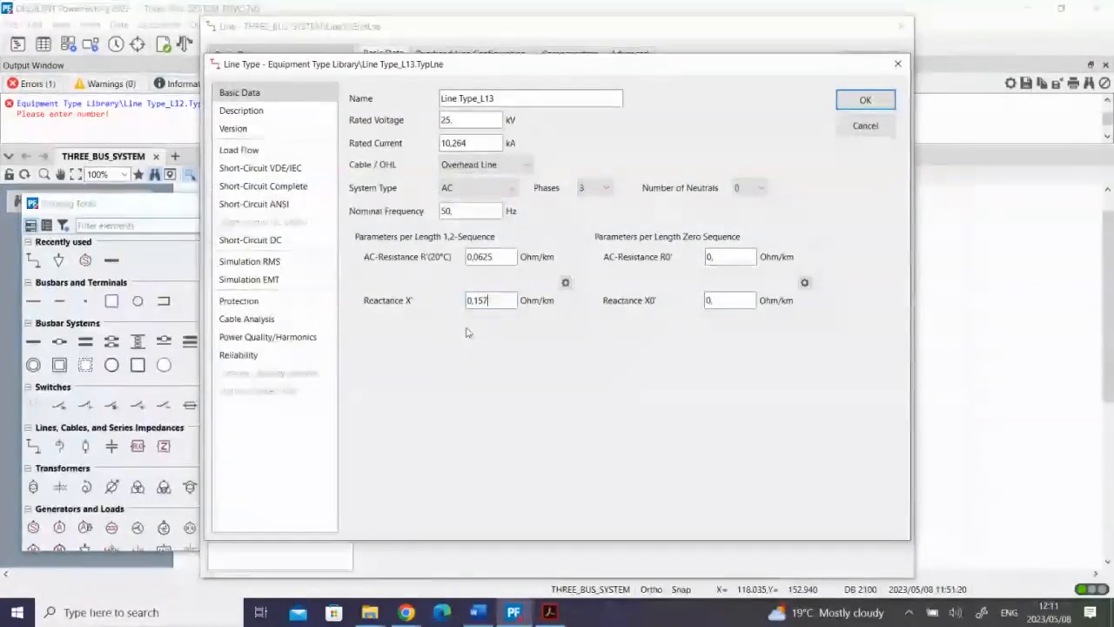
key("BackSpace")
key("BackSpace")
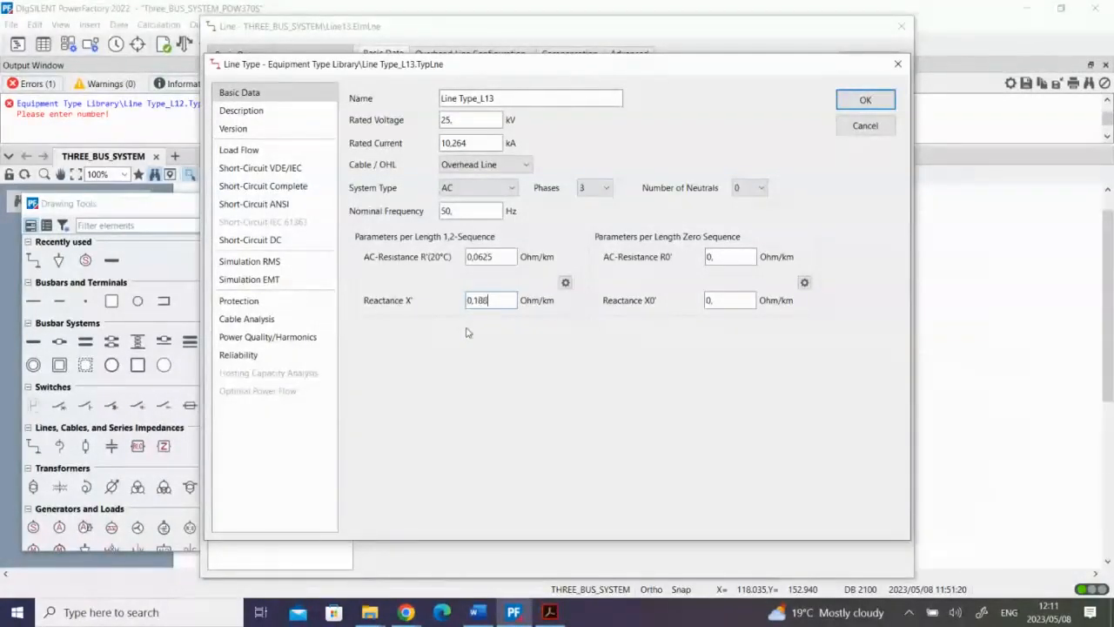
type("884")
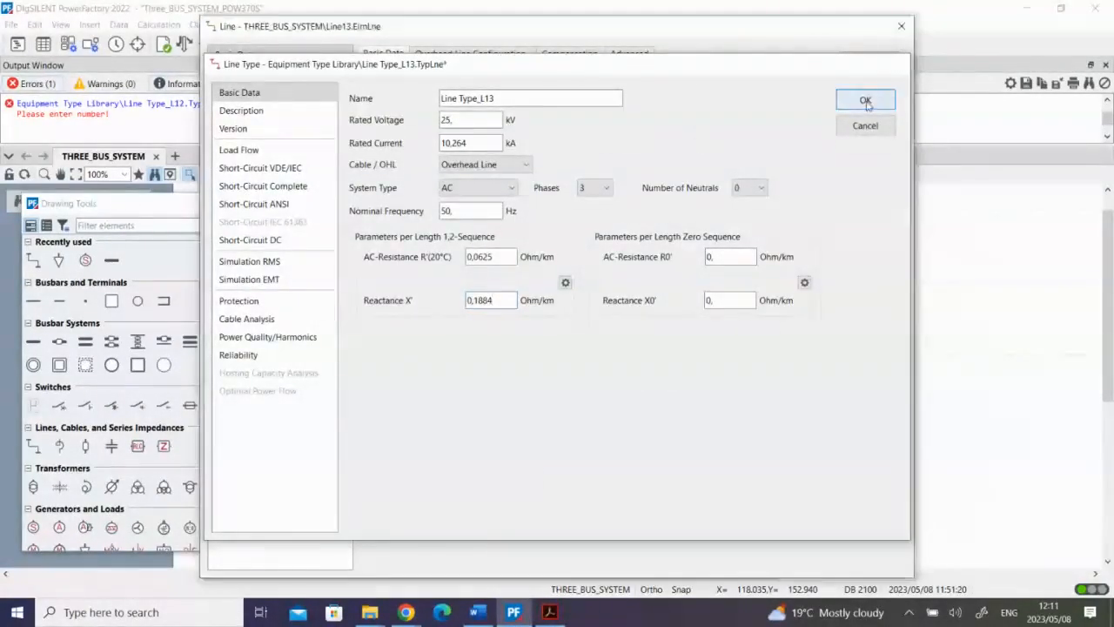
left_click(866, 100)
left_click(865, 60)
left_click(880, 405)
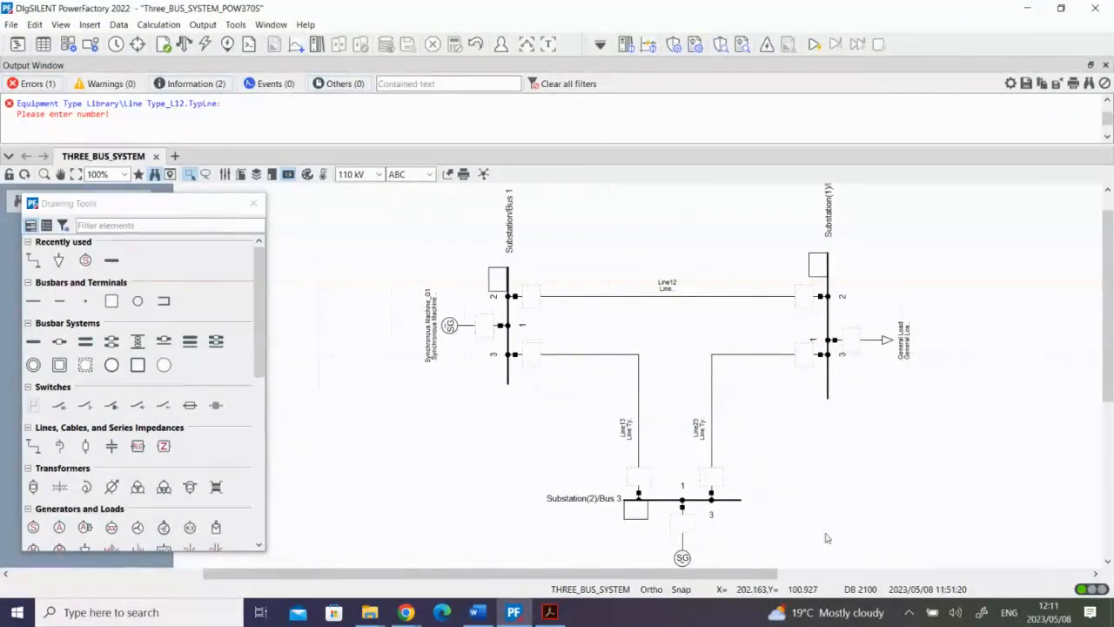
mouse_move(406, 612)
left_click(370, 581)
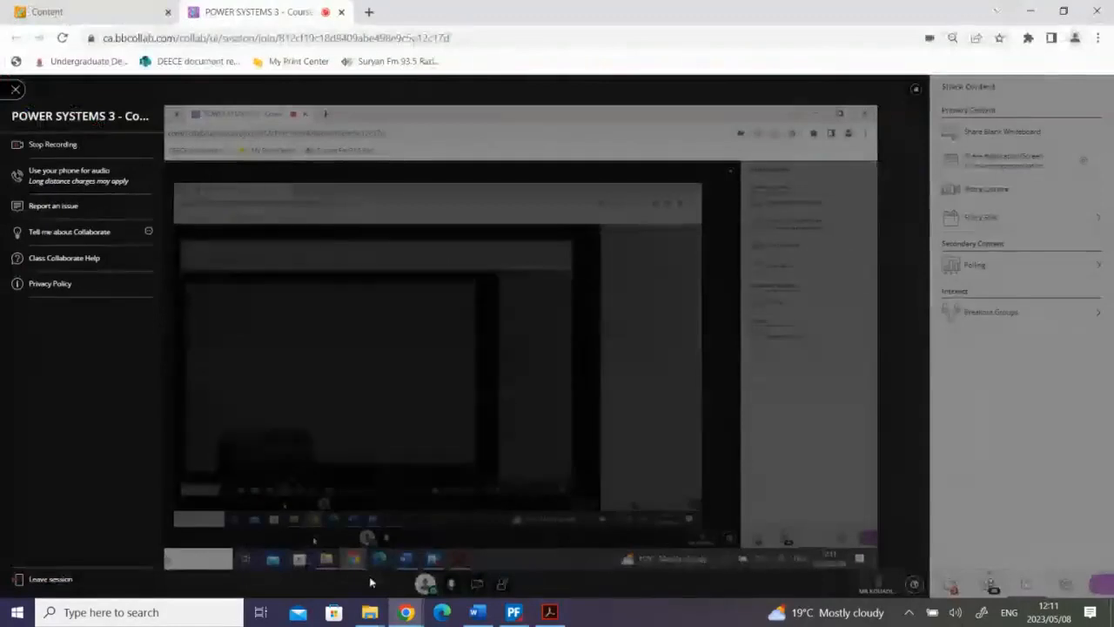
left_click(514, 612)
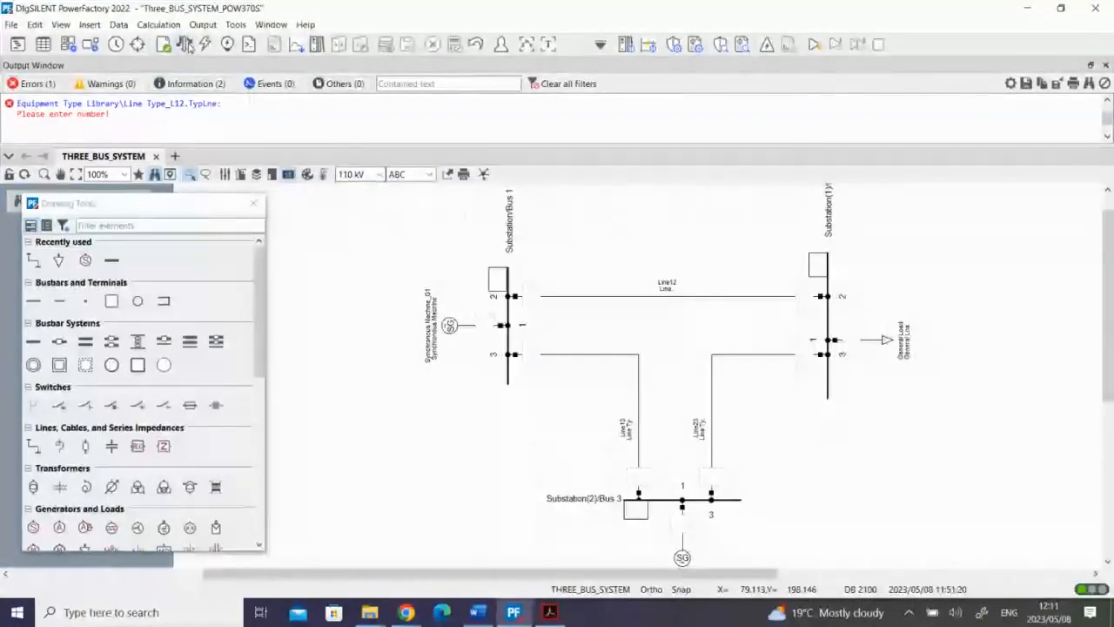
Run the load flow calculation for the three-bus system.
left_click(186, 45)
left_click(801, 89)
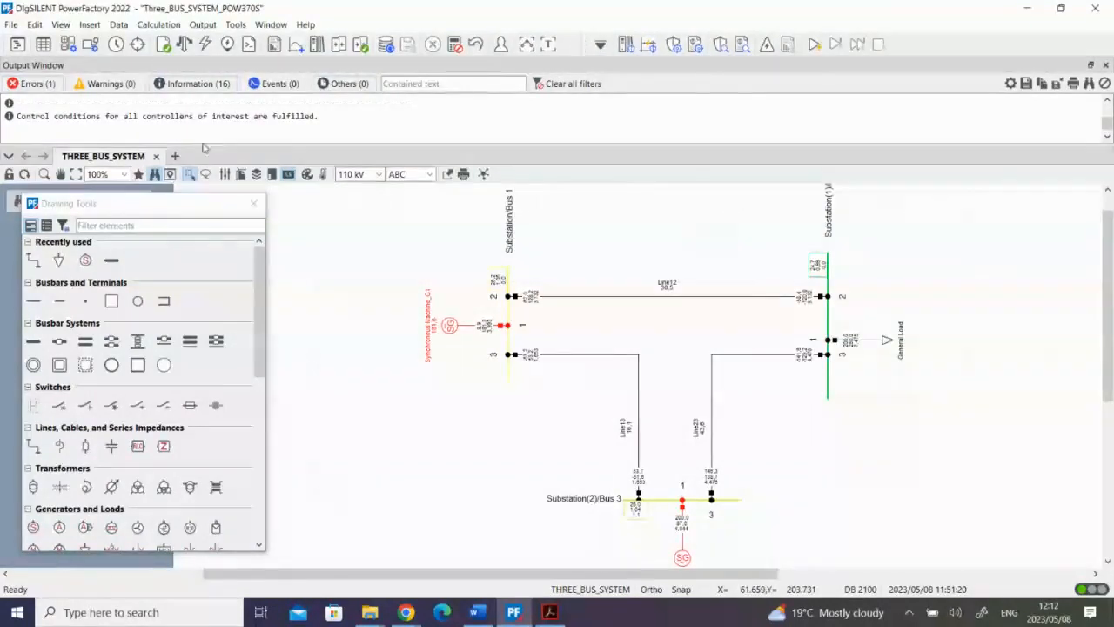
Turn on animated power flow direction arrows representing Active Power in the diagram's element details.
left_click(257, 175)
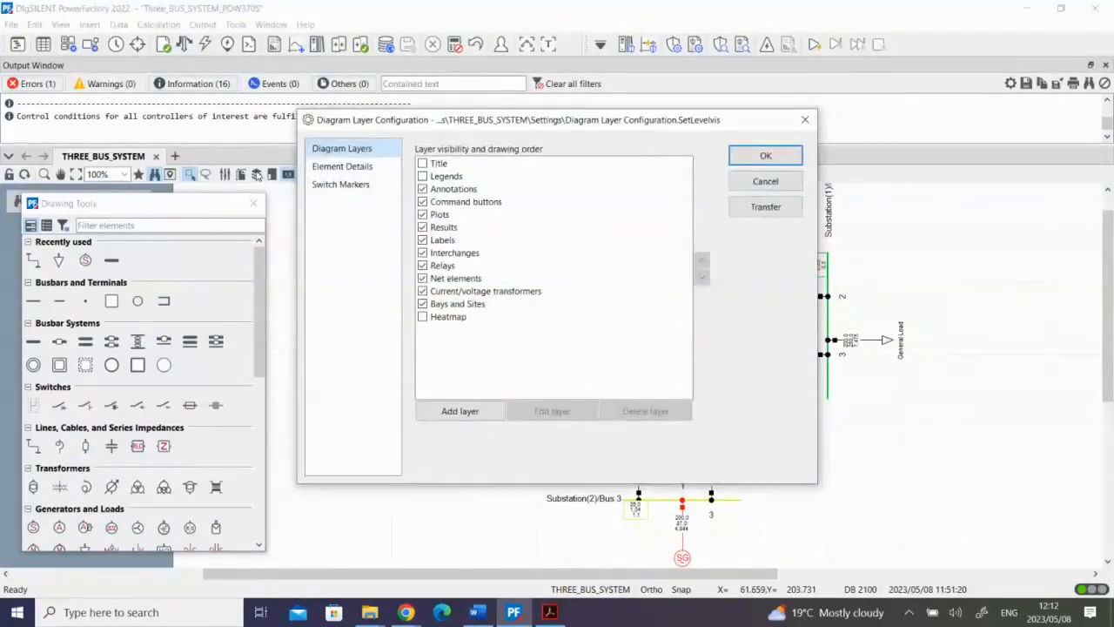
left_click(323, 169)
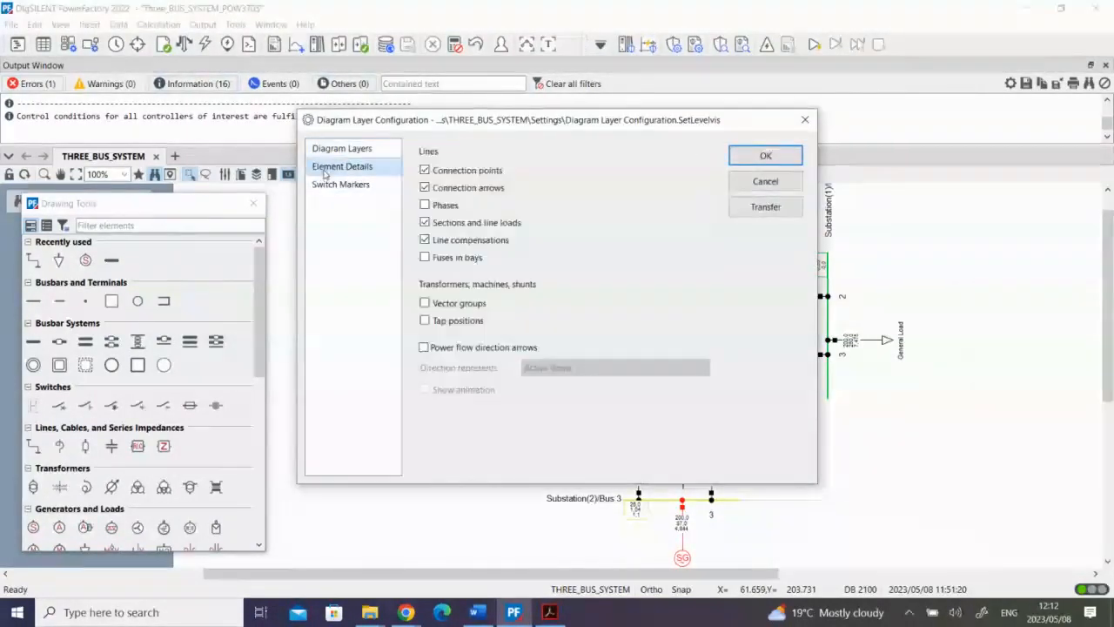
left_click(454, 349)
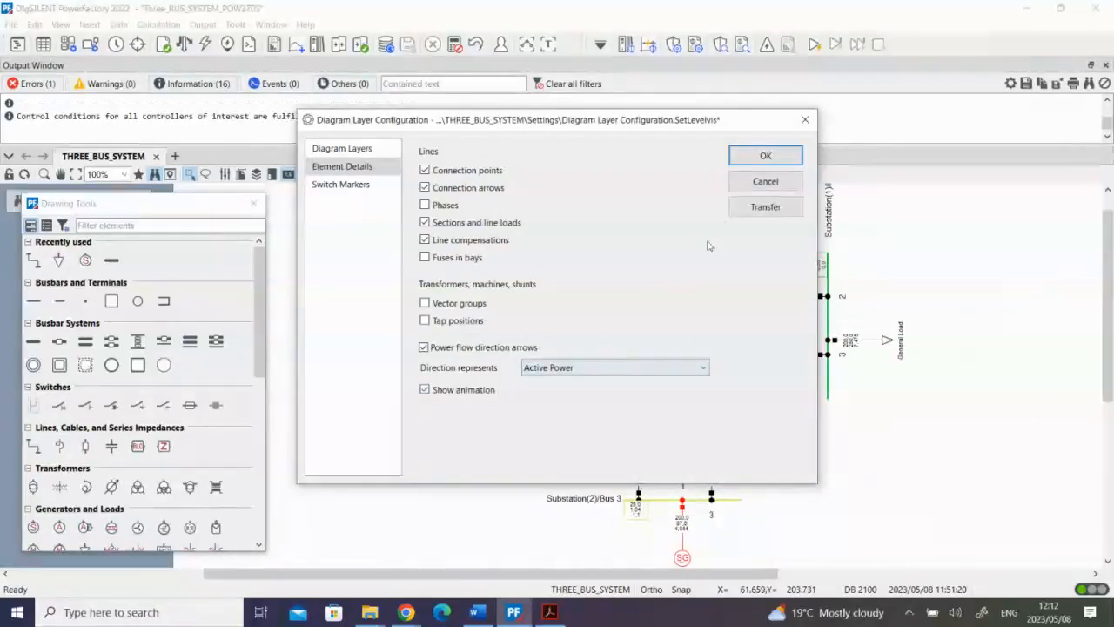
left_click(765, 155)
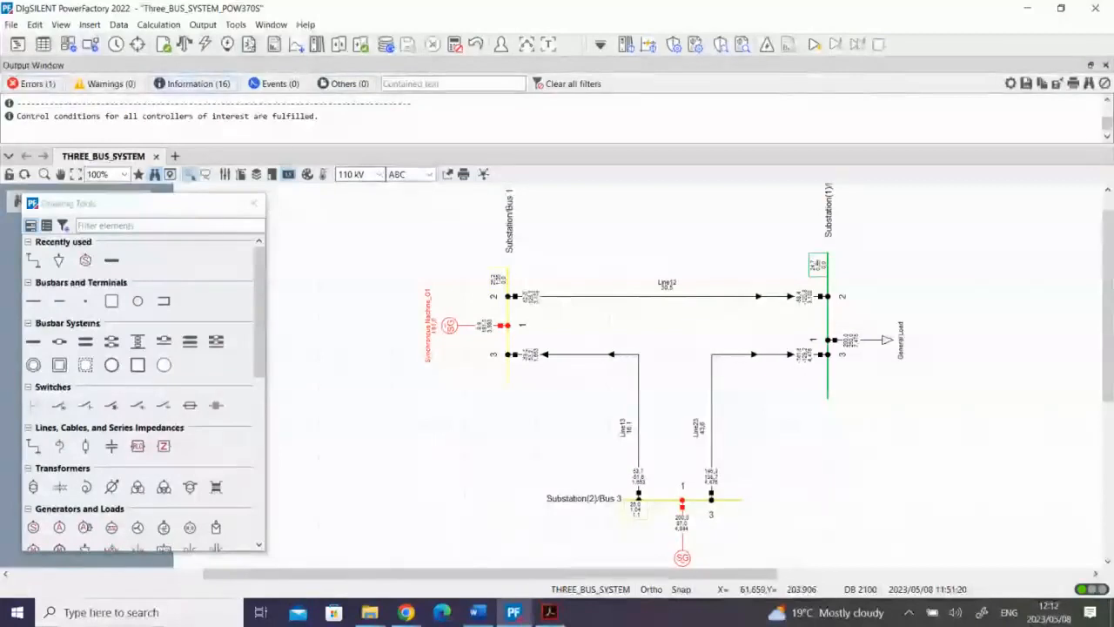
Output the load flow results as a Complete System Report that includes all kinds of report.
left_click(273, 43)
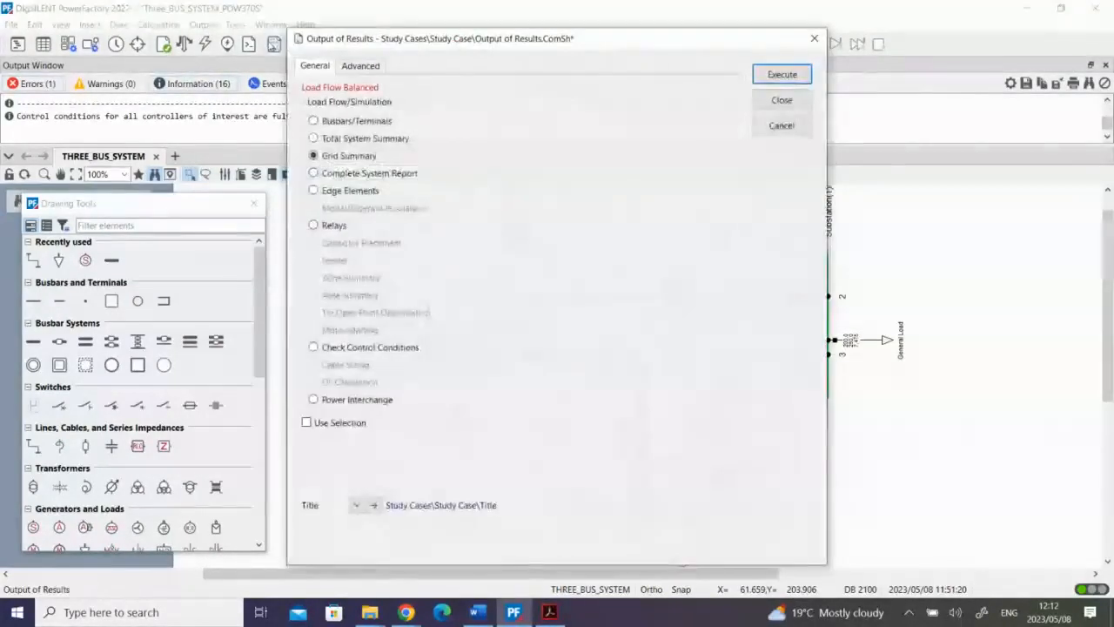
left_click(357, 174)
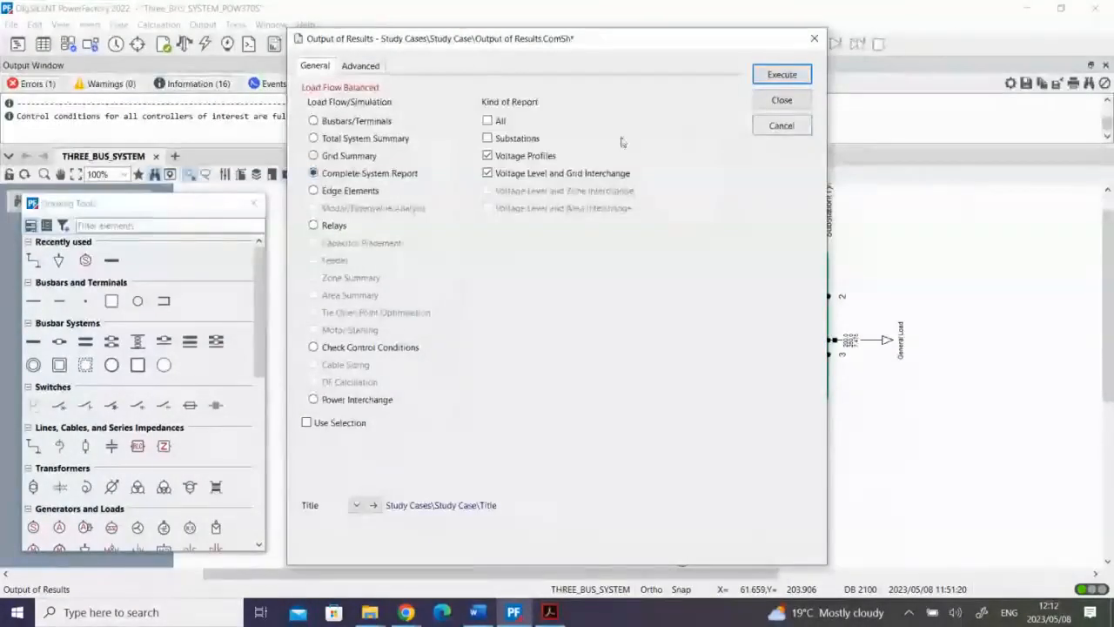
left_click(488, 121)
left_click(781, 76)
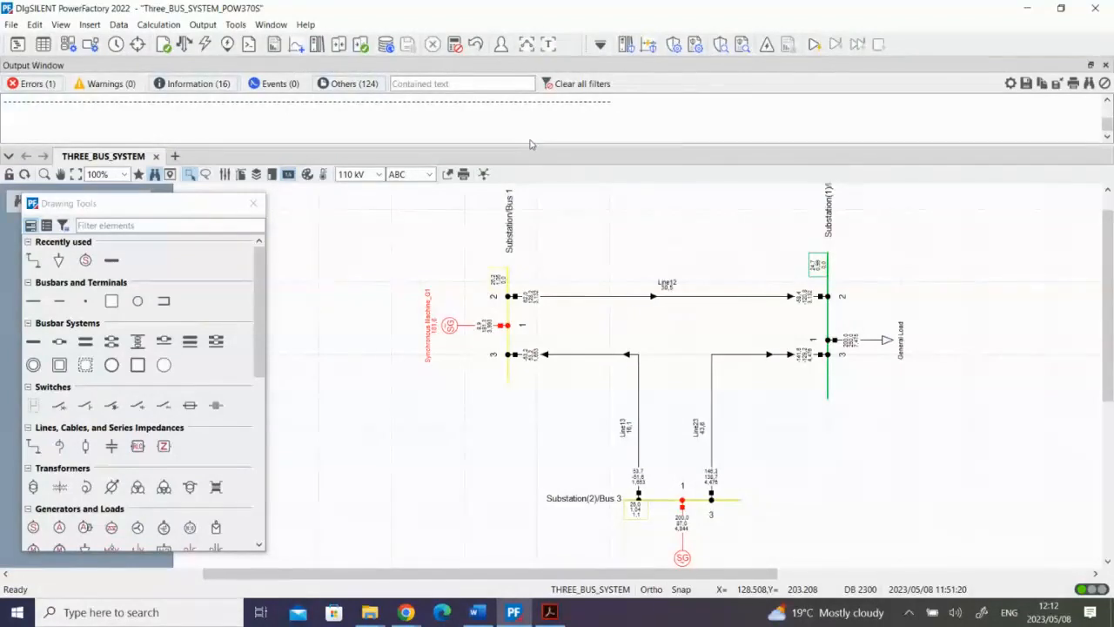
Enlarge the output window, close the Drawing Tools, and review the Newton-Raphson iteration messages of the load flow.
left_click_drag(529, 148, 554, 331)
left_click(254, 203)
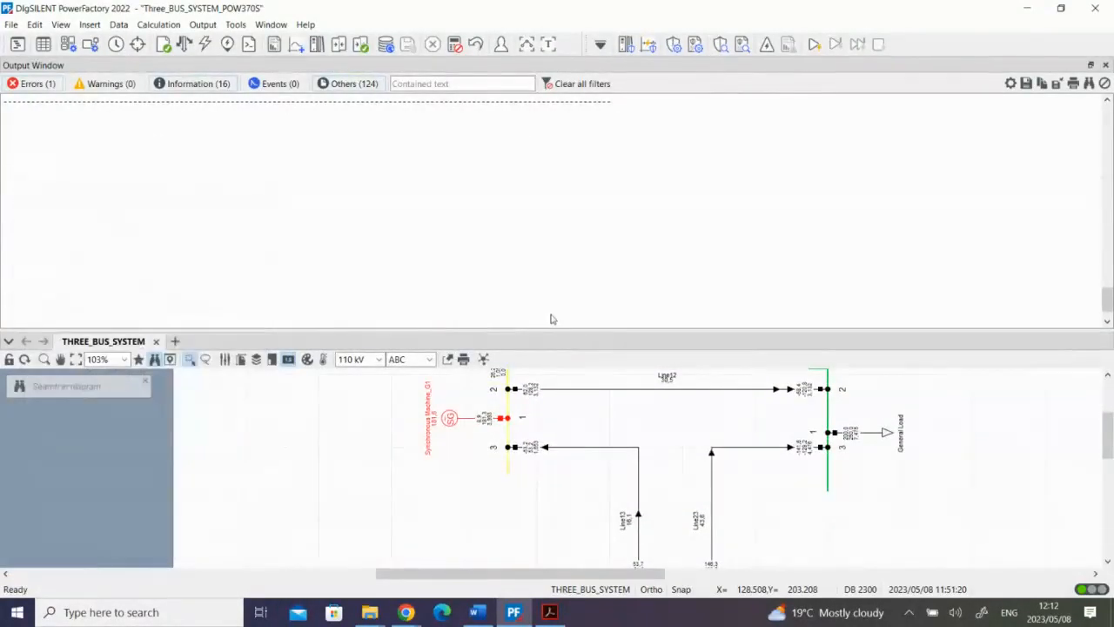
scroll(566, 320, "up", 5)
scroll(575, 325, "up", 5)
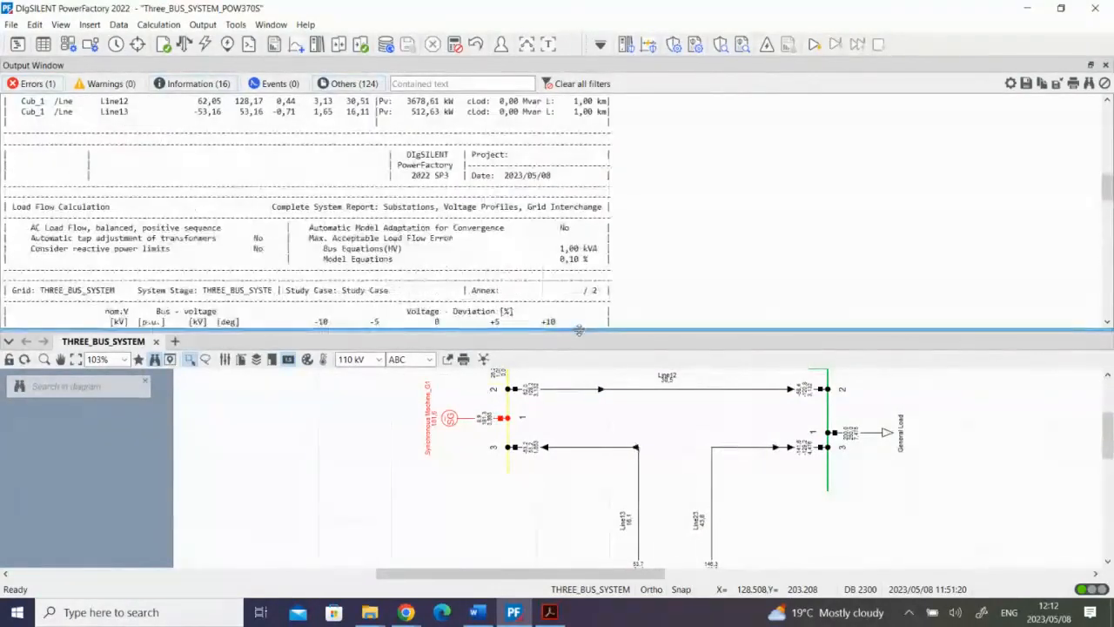
scroll(579, 324, "up", 10)
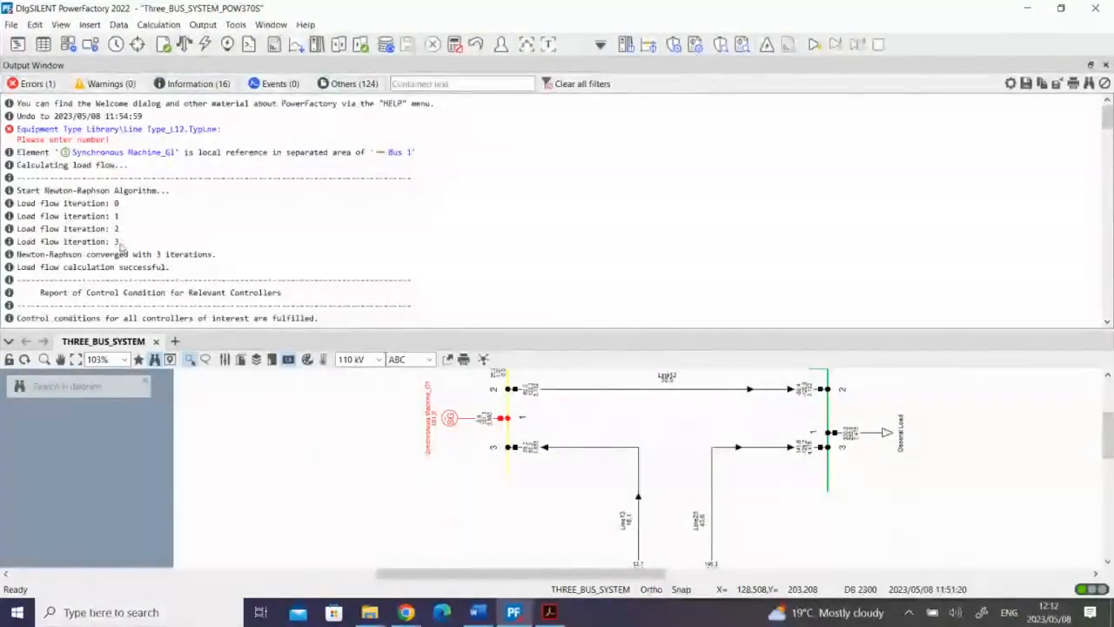
scroll(116, 230, "down", 4)
scroll(126, 185, "up", 4)
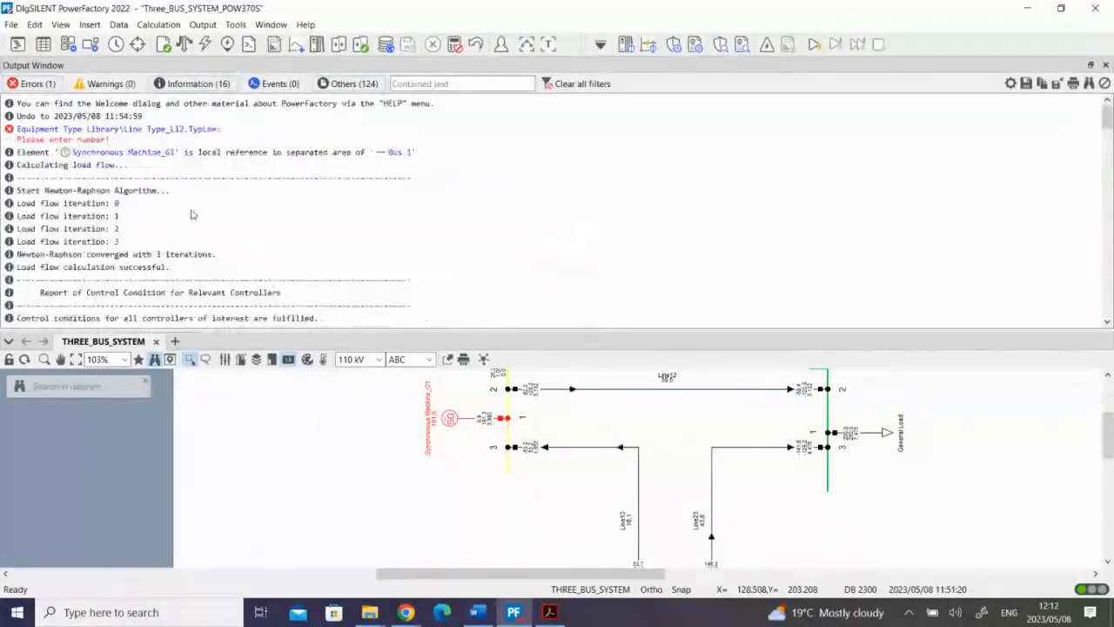
scroll(114, 238, "down", 6)
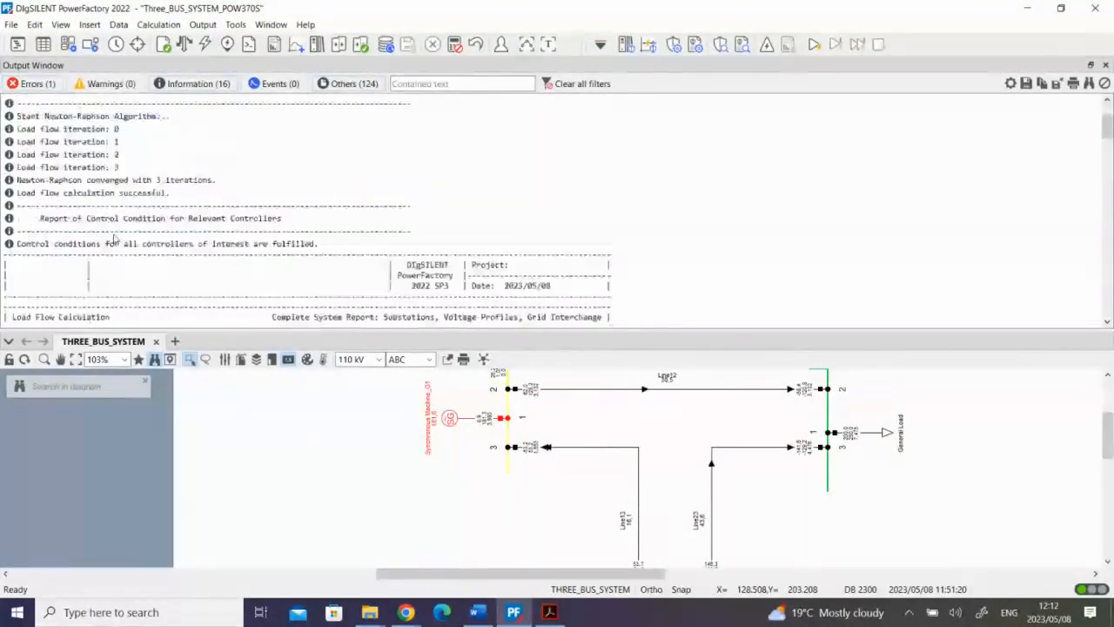
Examine the report's power, current, loading and losses for each bus and line, plus the voltage profile and grid interchange sections.
scroll(139, 250, "down", 2)
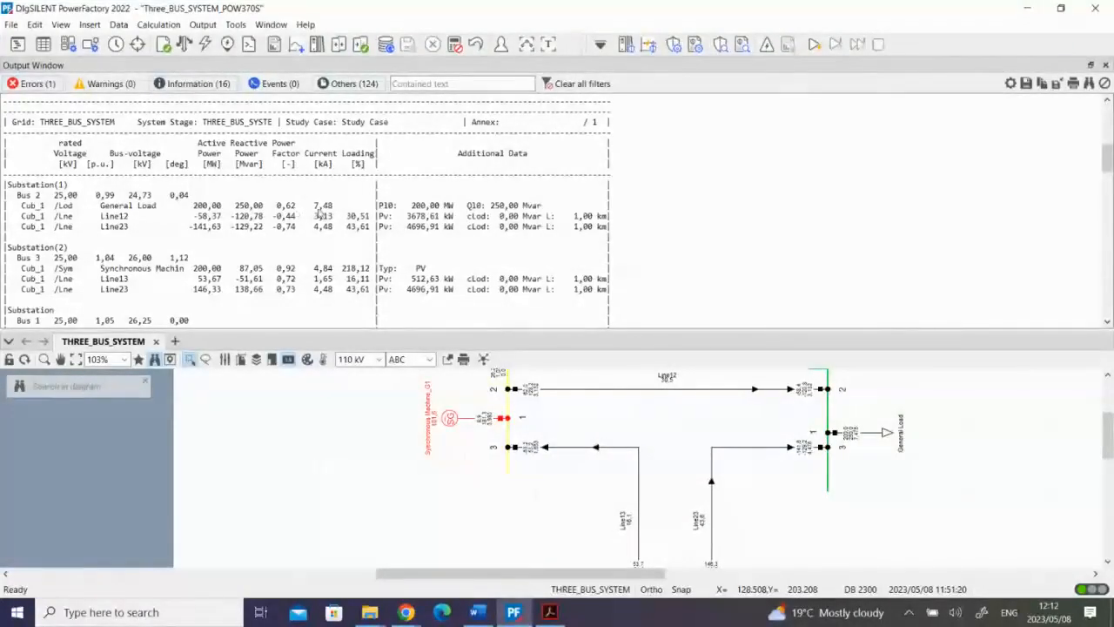
scroll(322, 211, "down", 1)
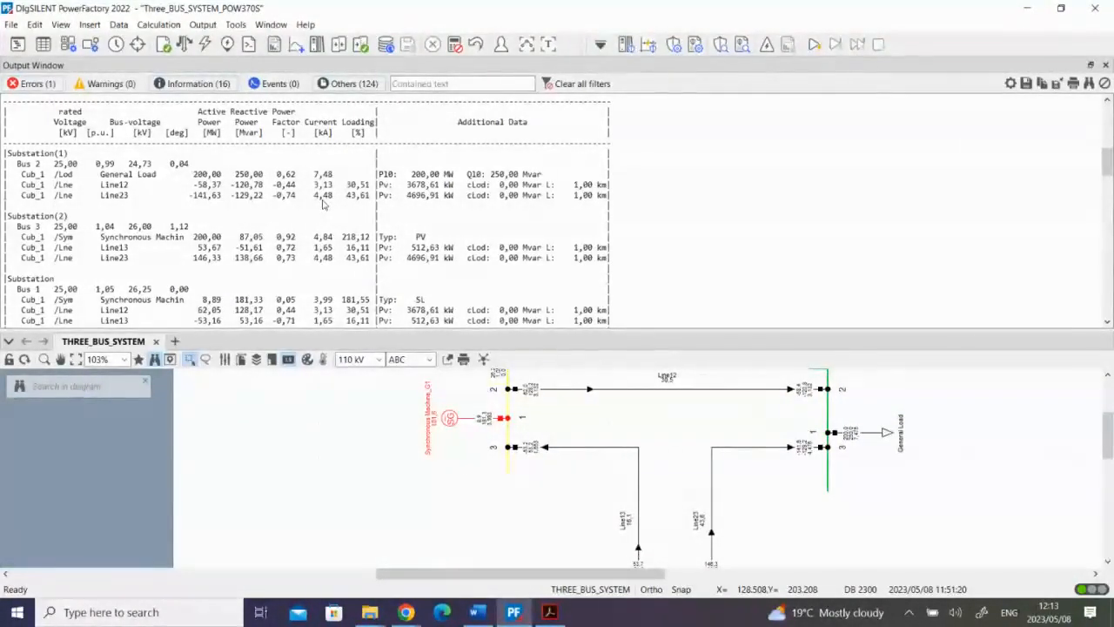
scroll(326, 218, "down", 4)
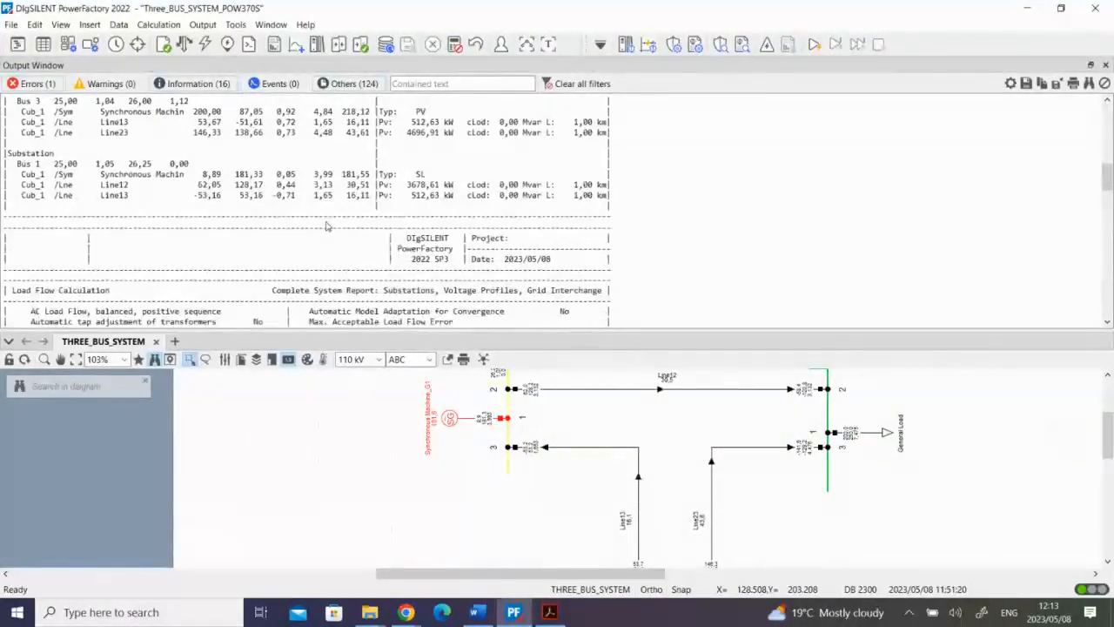
scroll(329, 231, "up", 2)
scroll(338, 256, "down", 2)
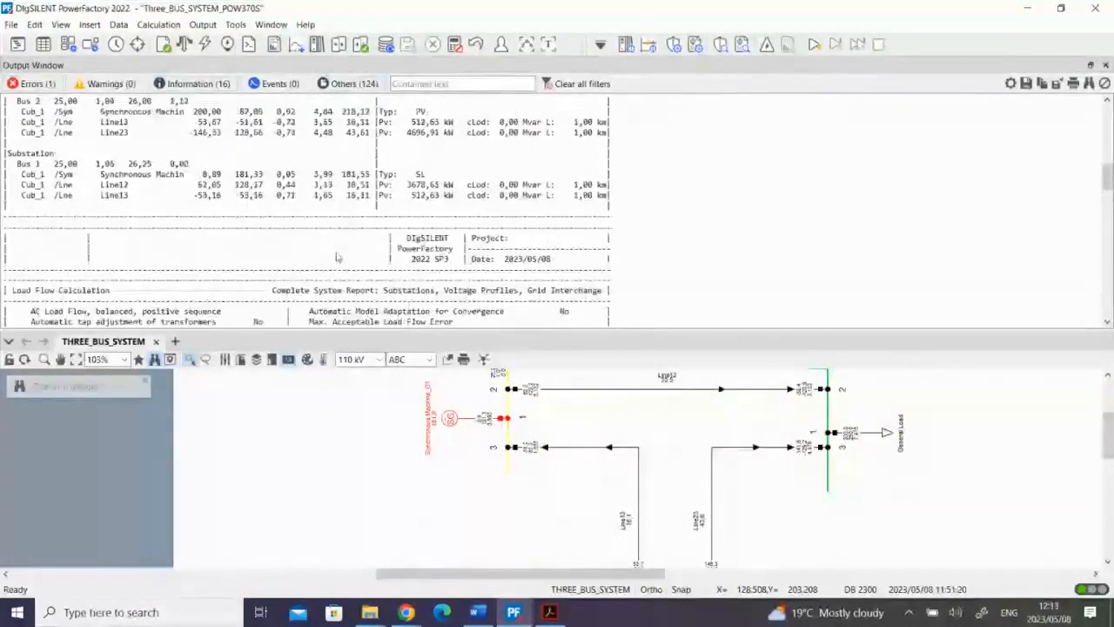
scroll(338, 258, "down", 6)
scroll(338, 257, "down", 8)
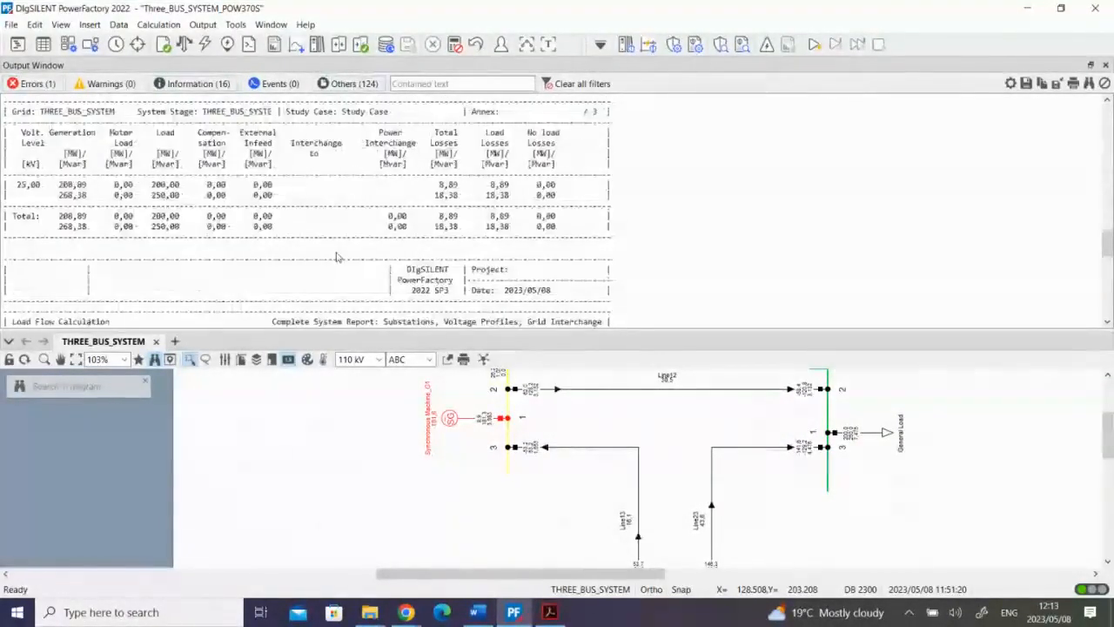
scroll(338, 257, "down", 5)
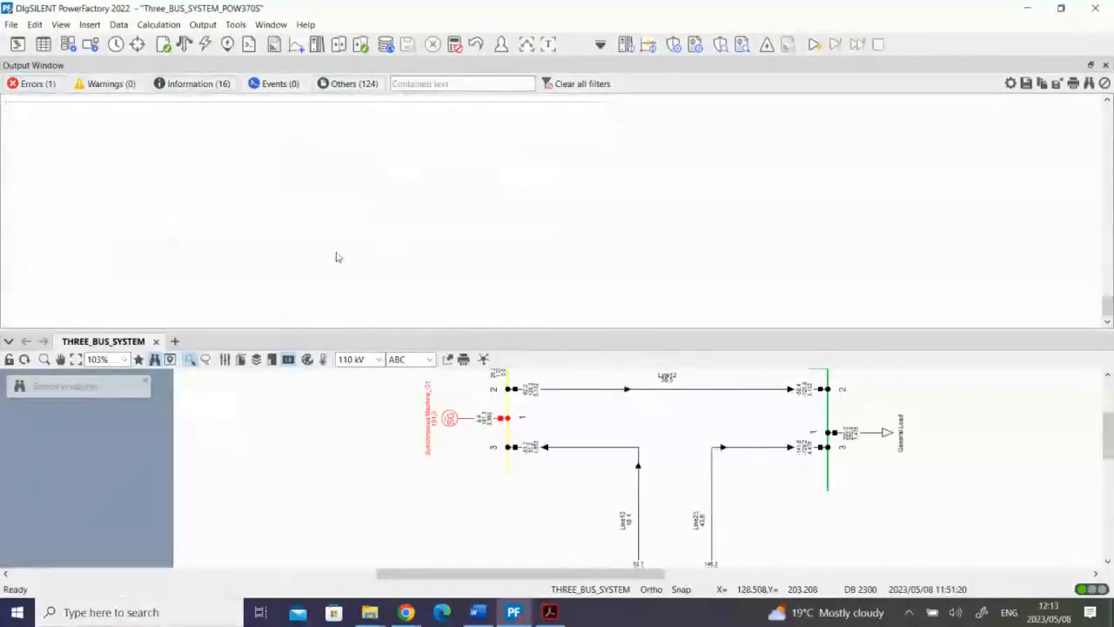
scroll(338, 257, "up", 10)
scroll(341, 264, "down", 10)
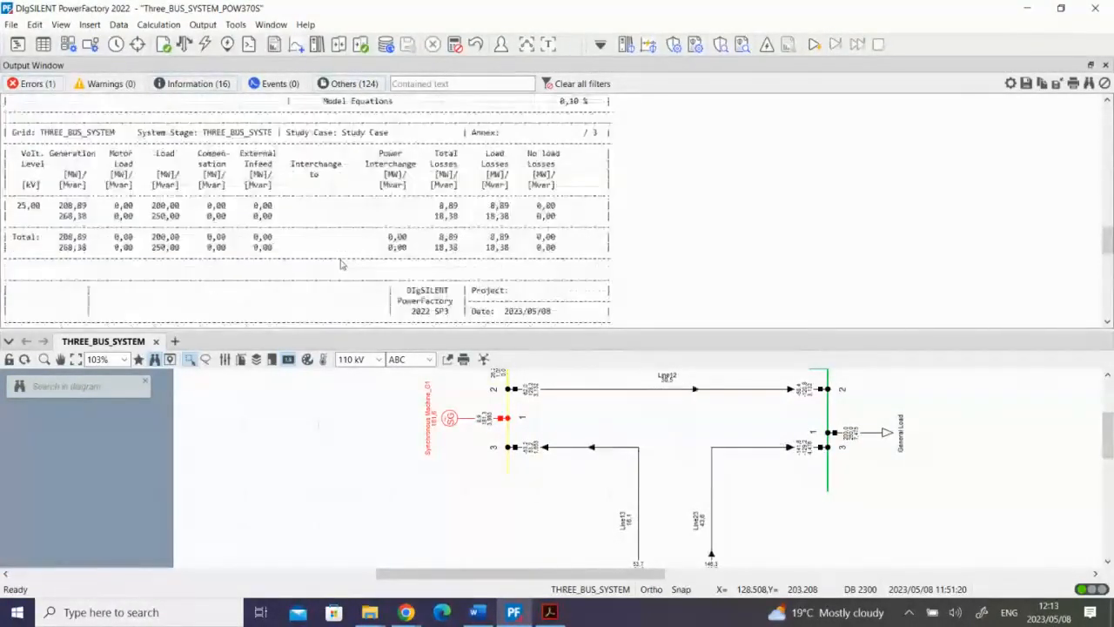
scroll(341, 264, "up", 10)
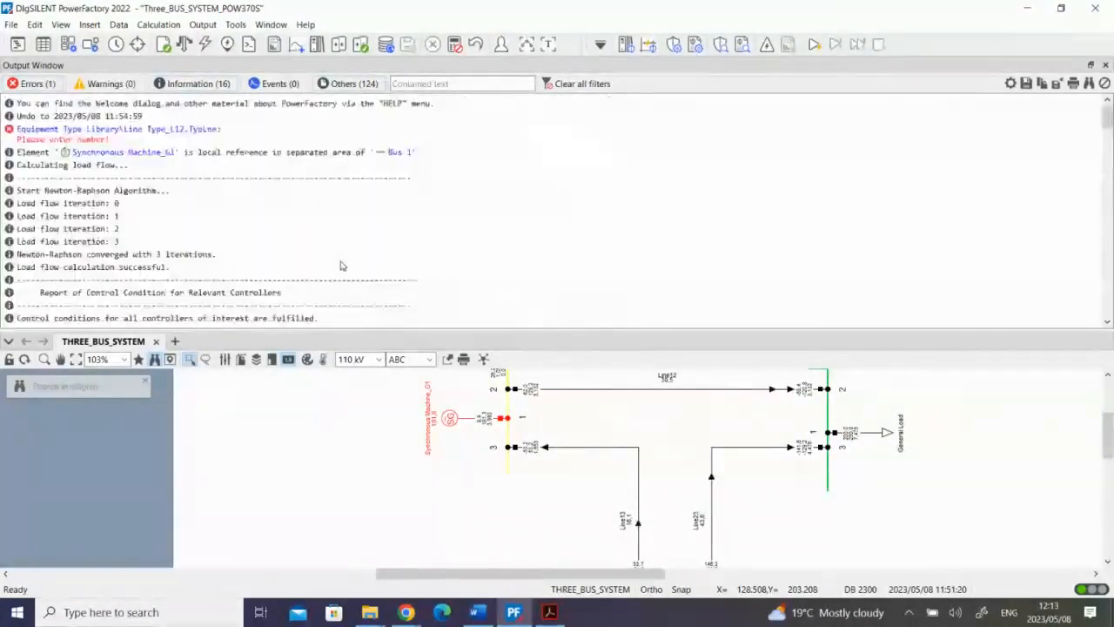
scroll(342, 264, "down", 11)
scroll(341, 265, "down", 5)
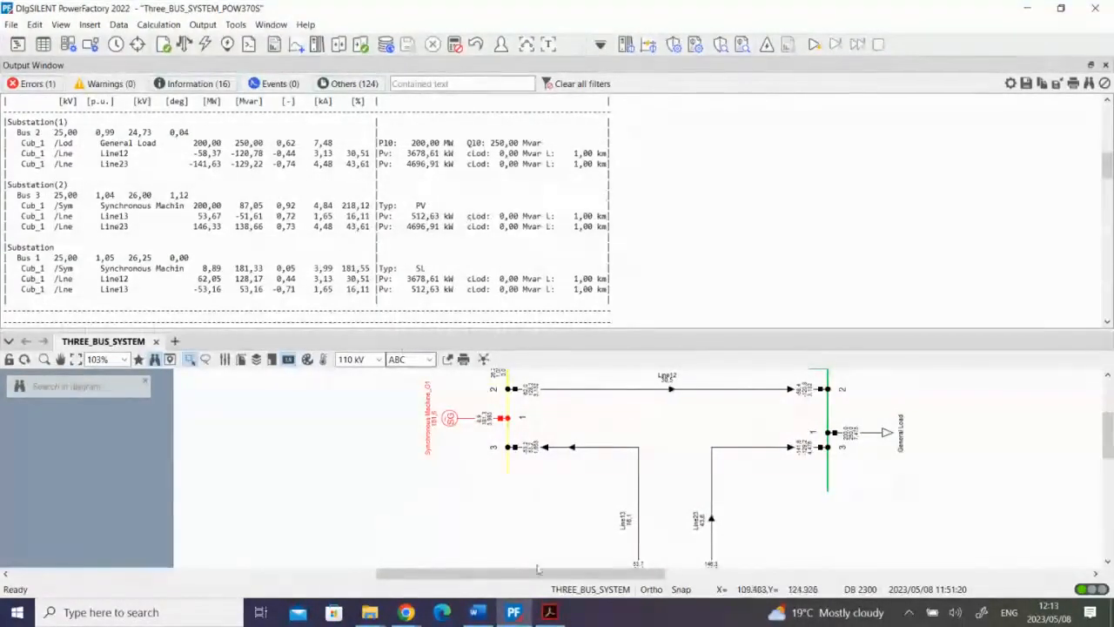
Switch to the practical PDF in Adobe Acrobat and find the annexure load flow simulation results on page 12.
left_click(550, 612)
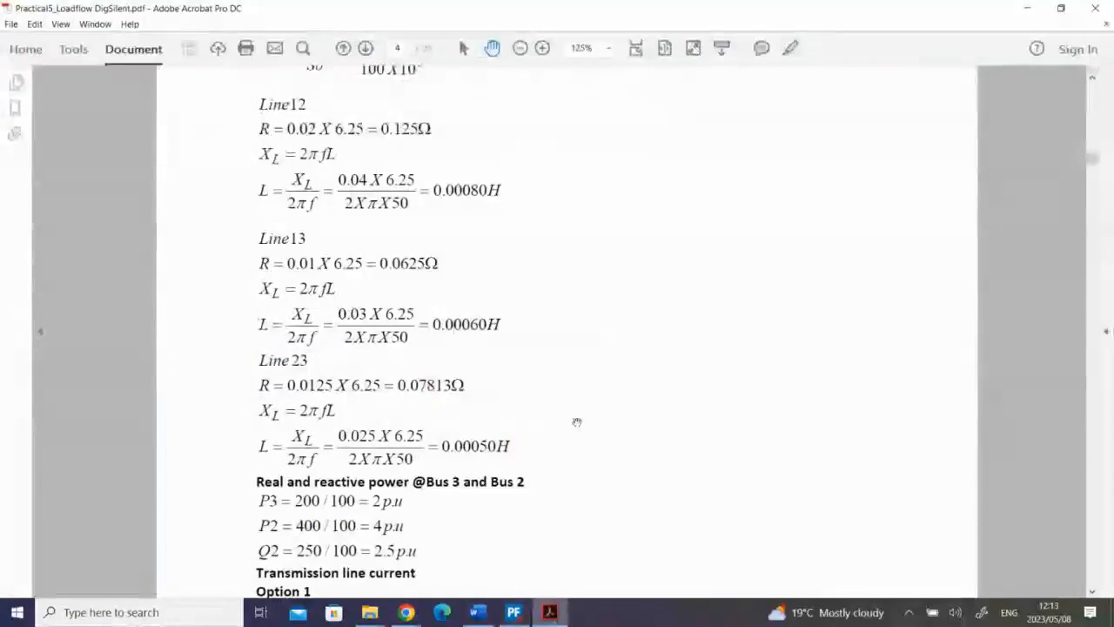
left_click(520, 48)
left_click(519, 48)
scroll(536, 334, "down", 10)
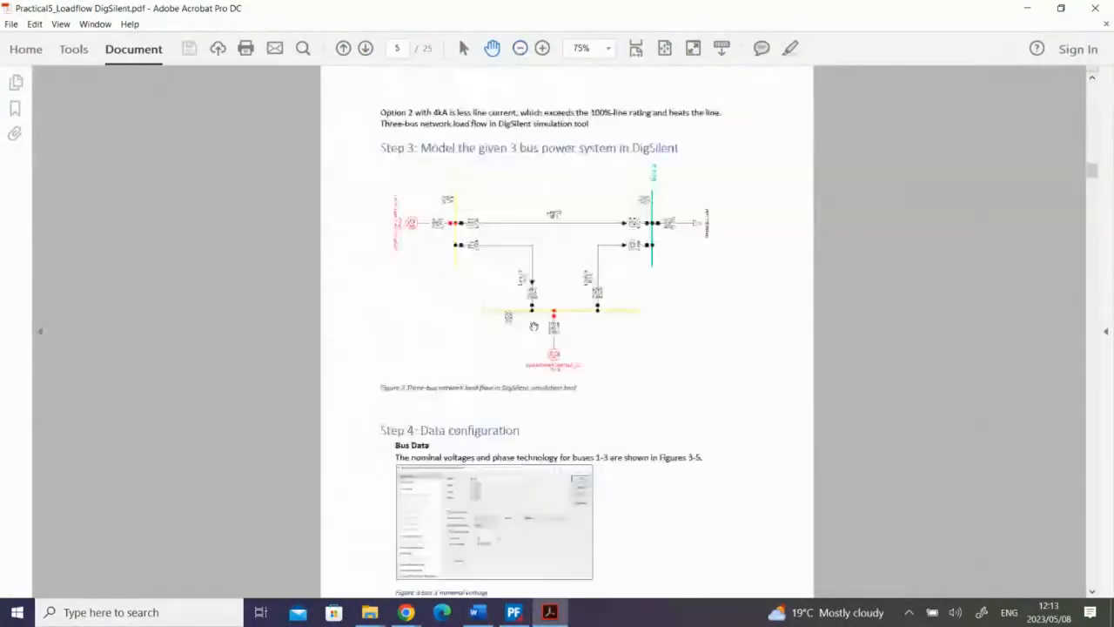
scroll(536, 333, "down", 20)
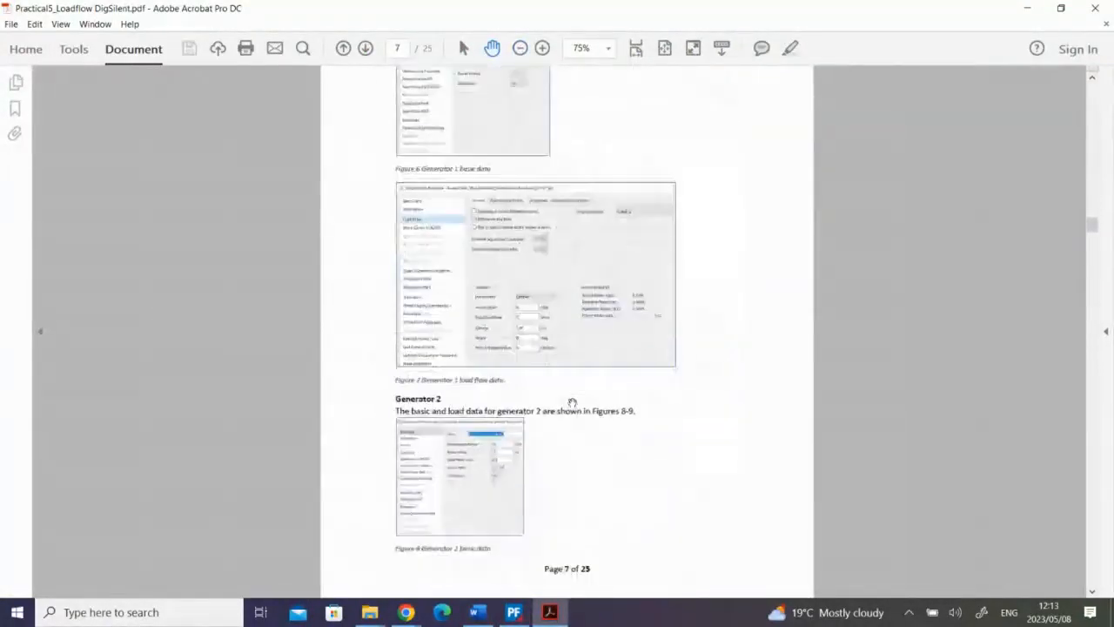
scroll(585, 435, "down", 20)
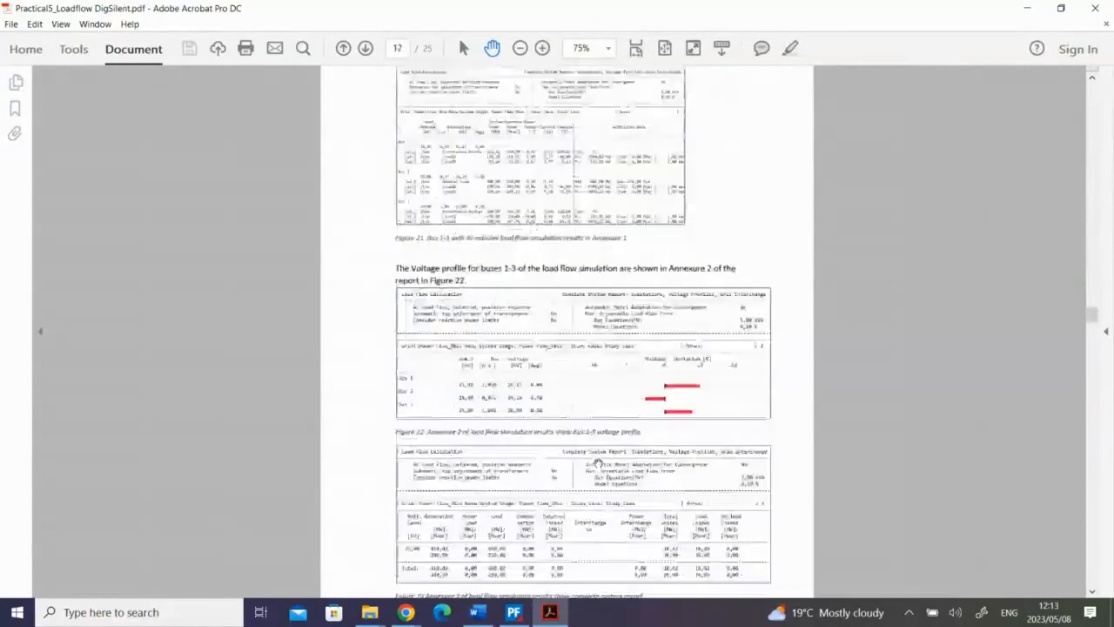
scroll(598, 463, "down", 2)
scroll(598, 460, "up", 1)
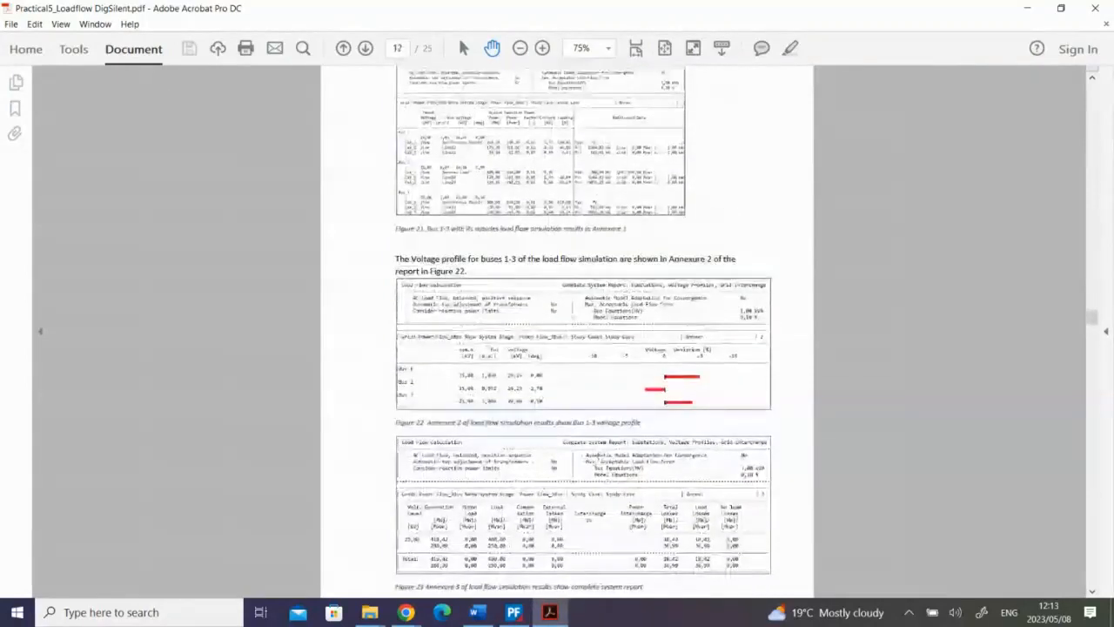
scroll(380, 183, "up", 2)
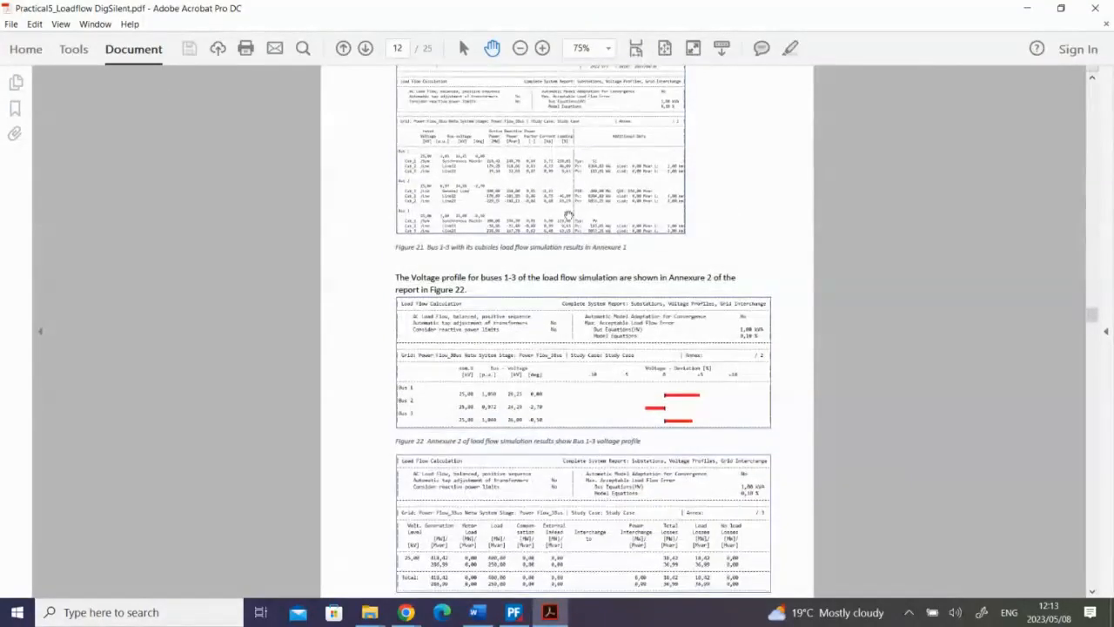
scroll(368, 207, "up", 1)
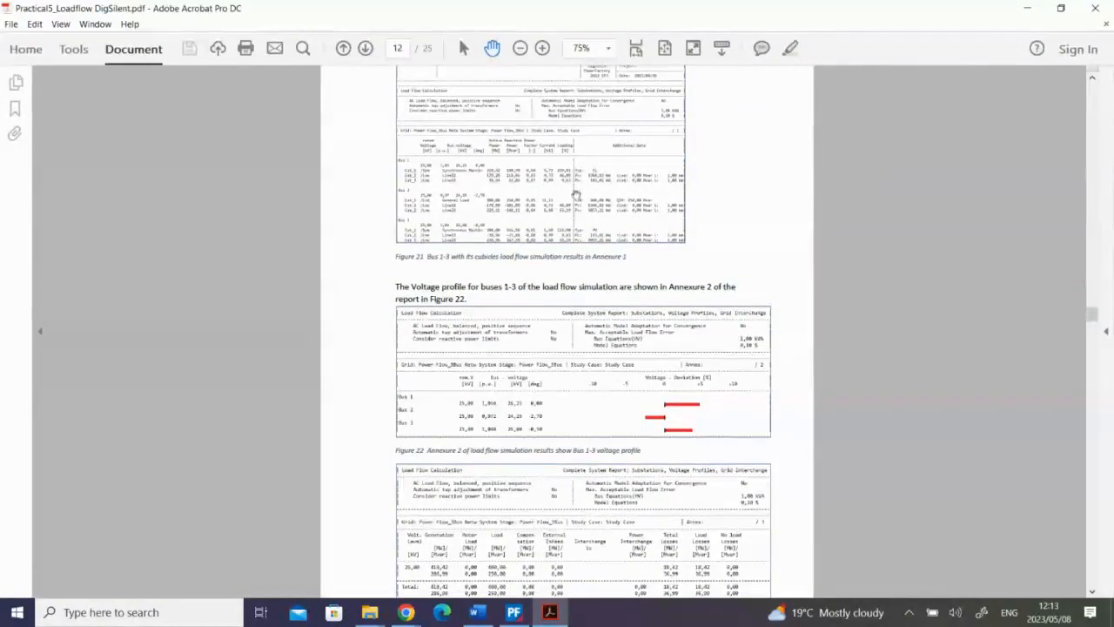
Enlarge the practical PDF to 150% and examine the bus results of Figure 21 and the voltage profile of Figure 22.
left_click(608, 48)
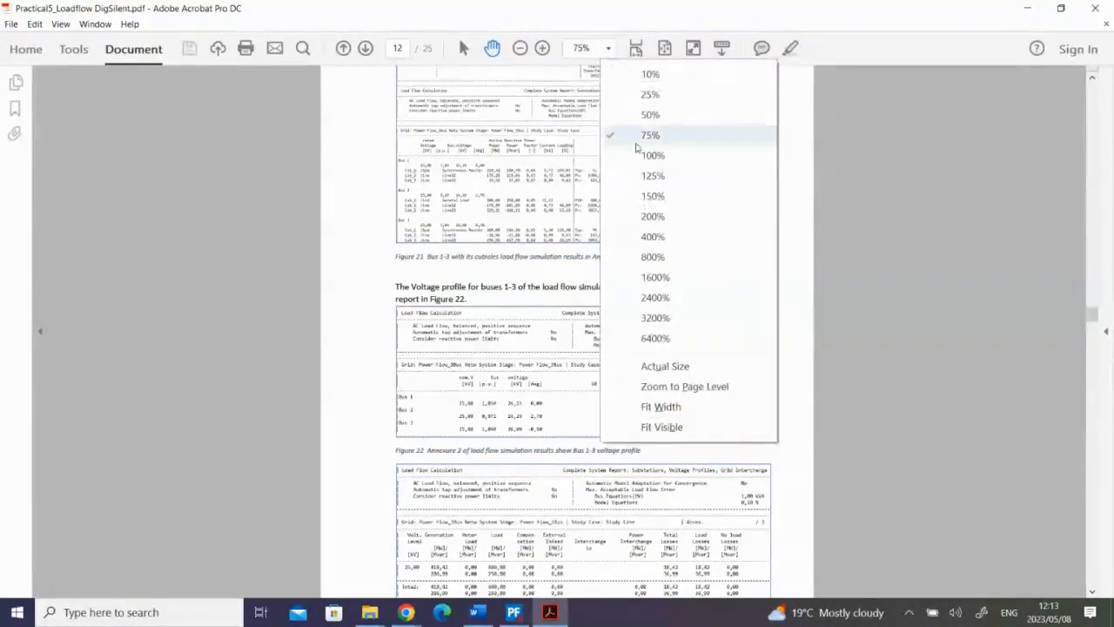
left_click(649, 157)
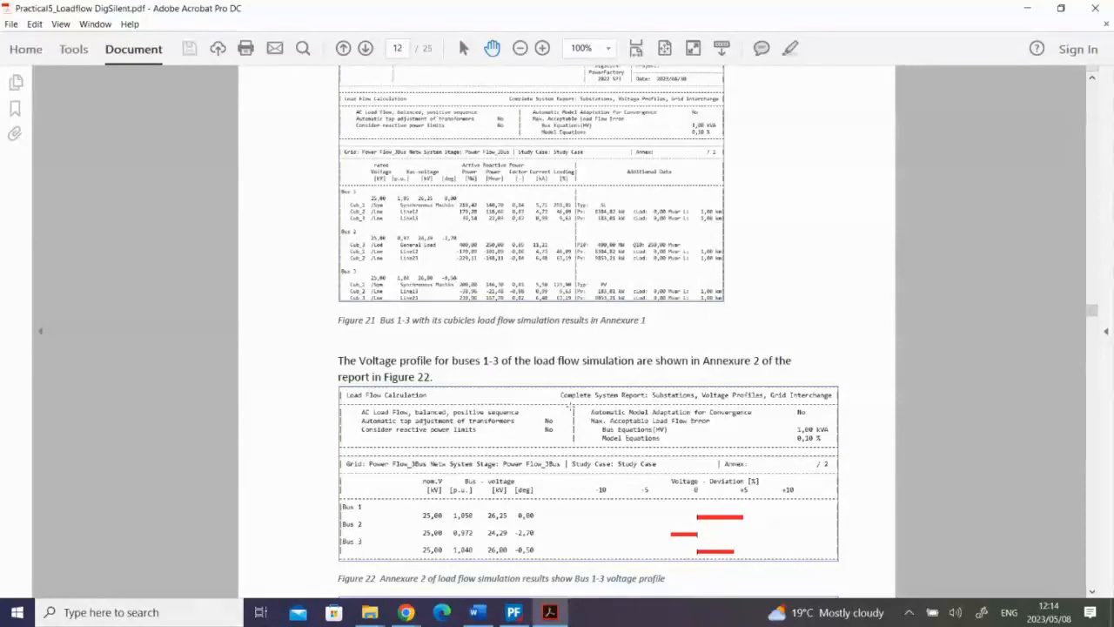
scroll(571, 405, "down", 2)
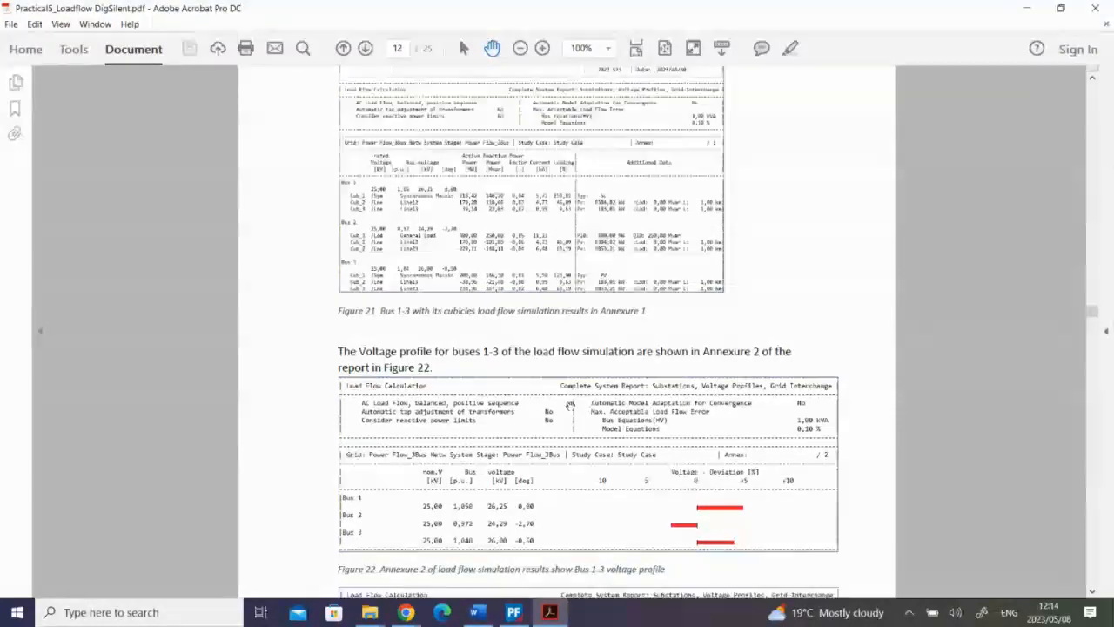
scroll(565, 406, "up", 10)
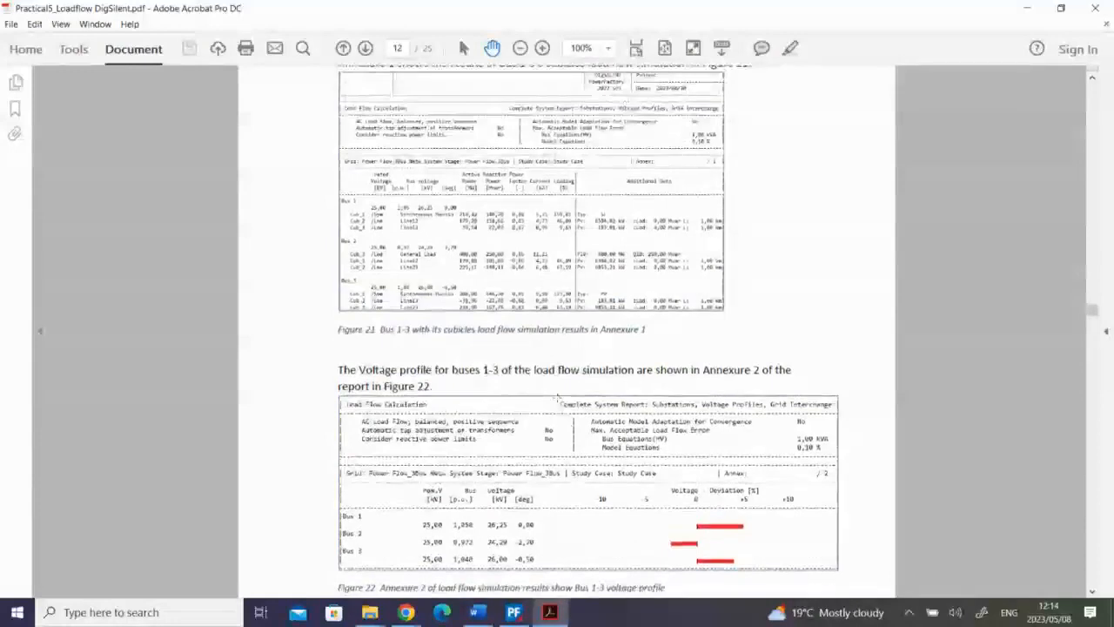
scroll(557, 396, "down", 10)
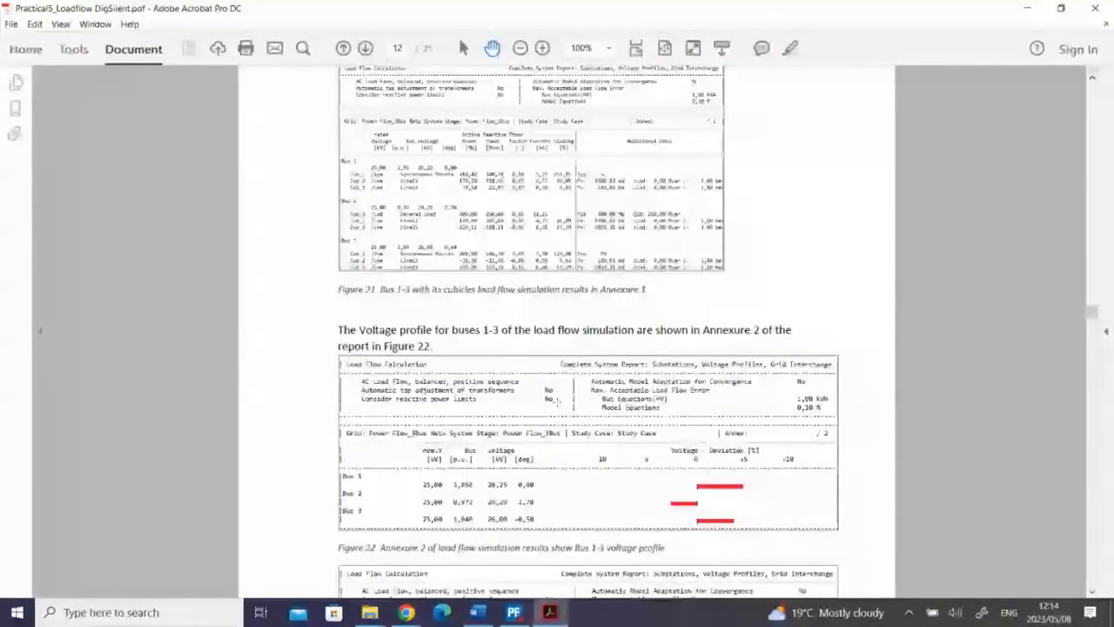
left_click(610, 49)
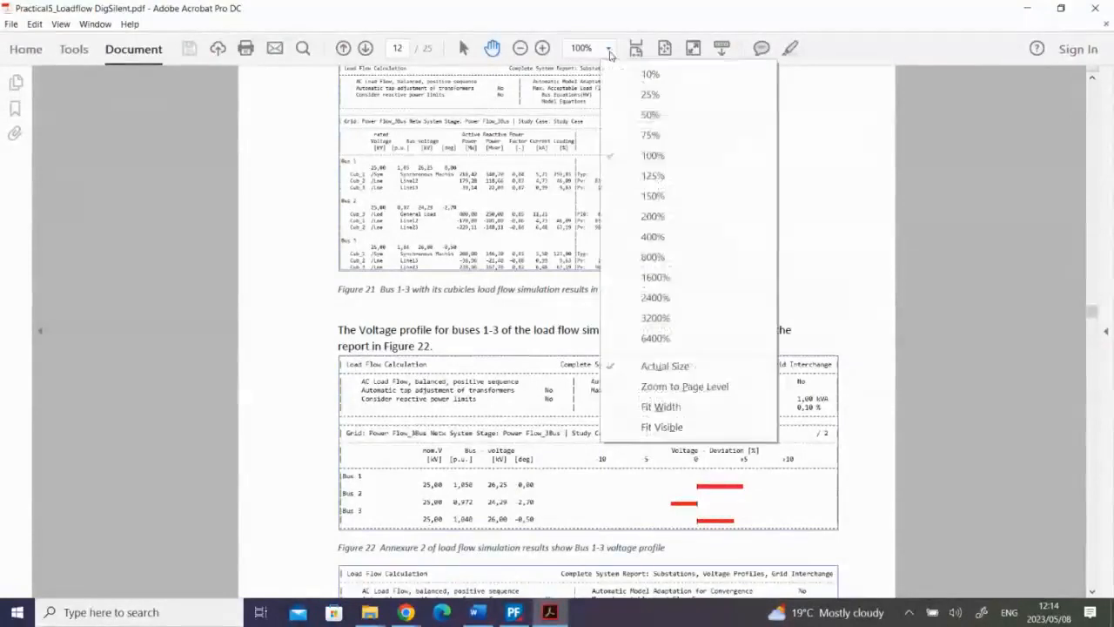
left_click(654, 197)
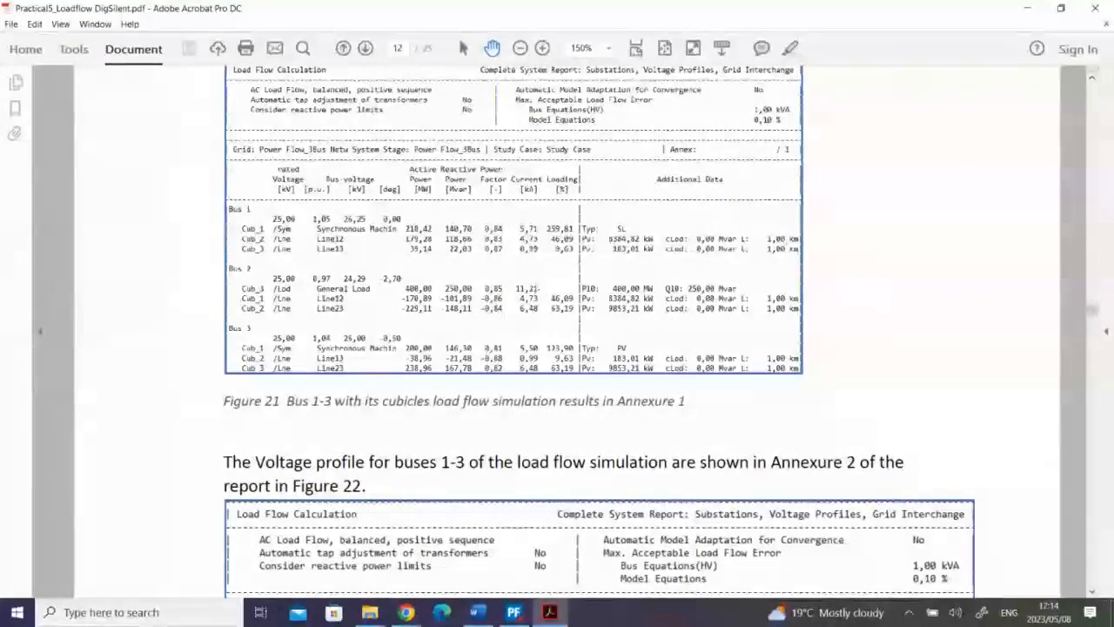
Switch to PowerFactory, lower its window to compare the output report with the PDF's Figure 21, and maximize it again.
left_click(514, 612)
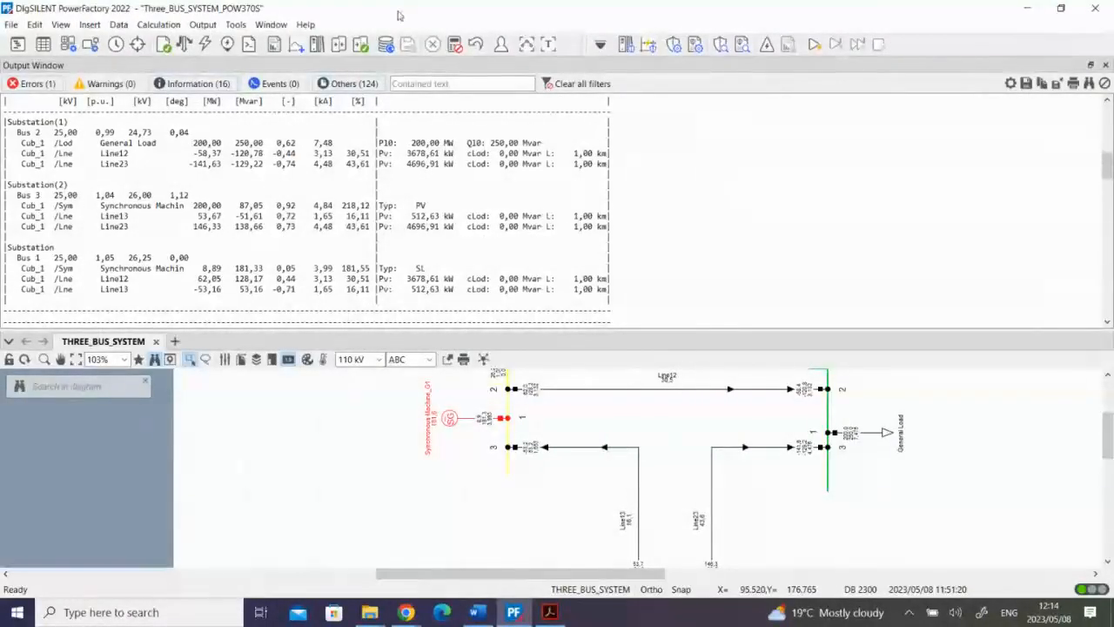
left_click_drag(398, 15, 568, 357)
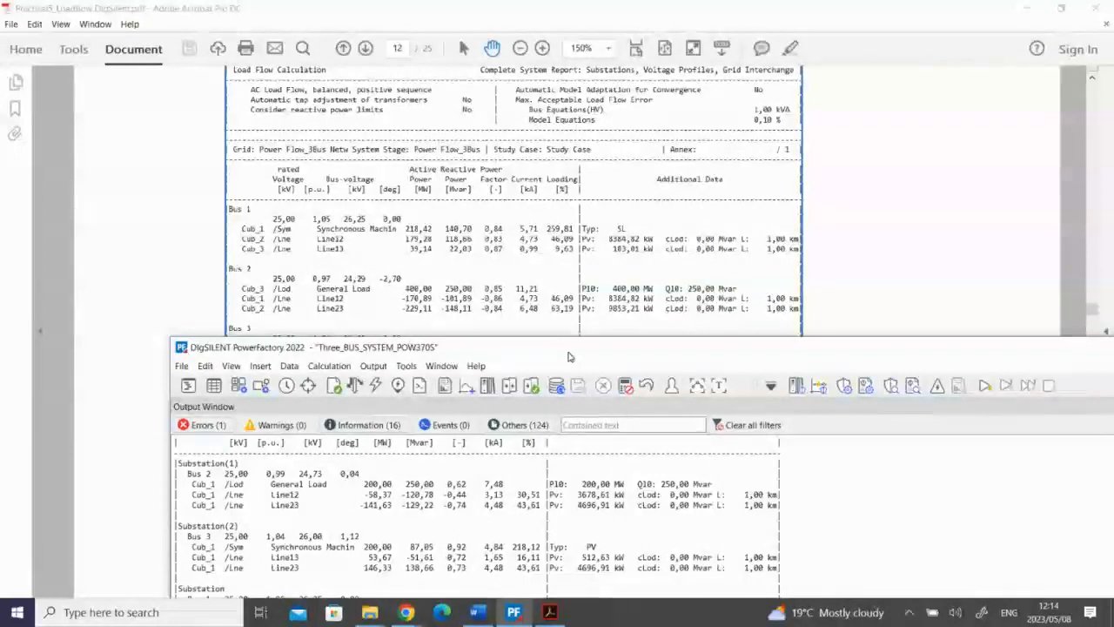
left_click_drag(568, 357, 560, 159)
left_click_drag(501, 3, 502, 1)
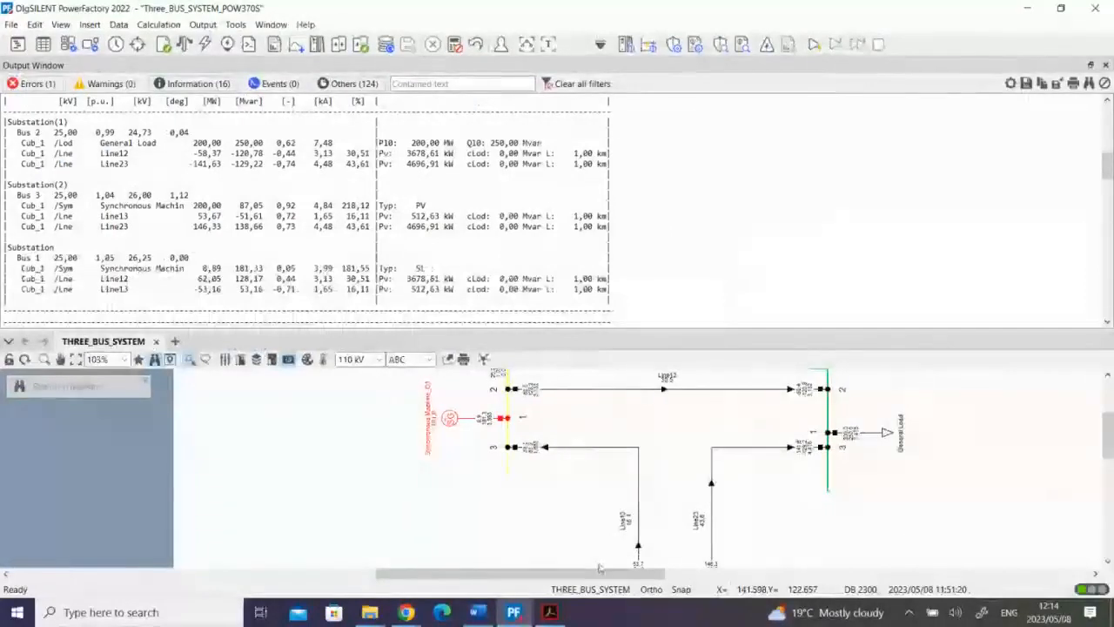
Switch to the Collaborate session in Chrome and check the Everyone chat and the attendee list.
mouse_move(407, 612)
left_click(324, 549)
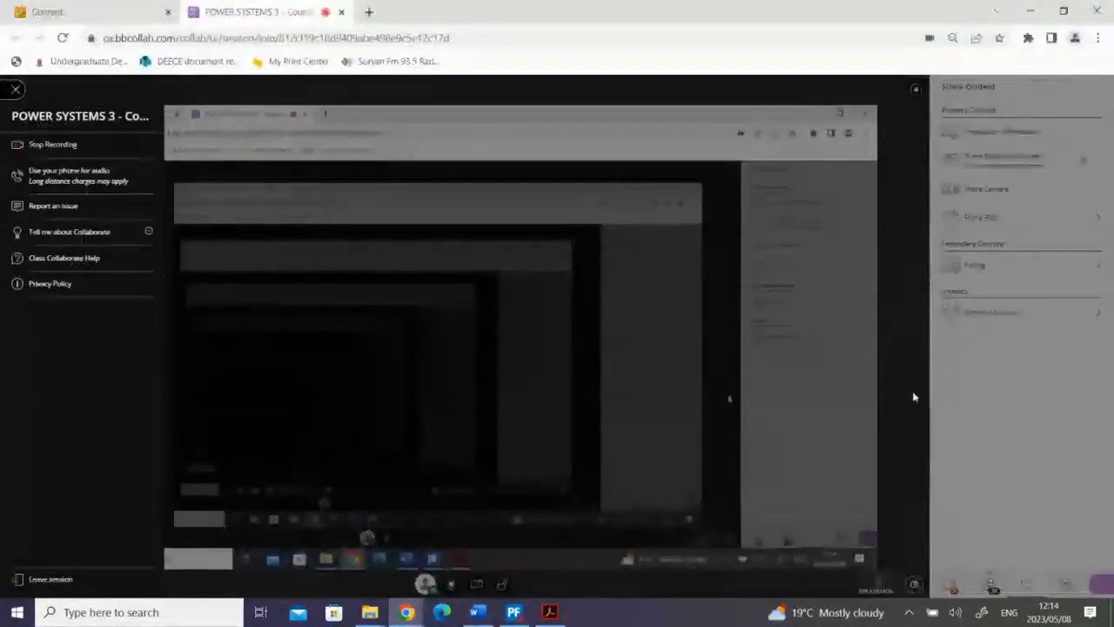
left_click(950, 586)
left_click(950, 584)
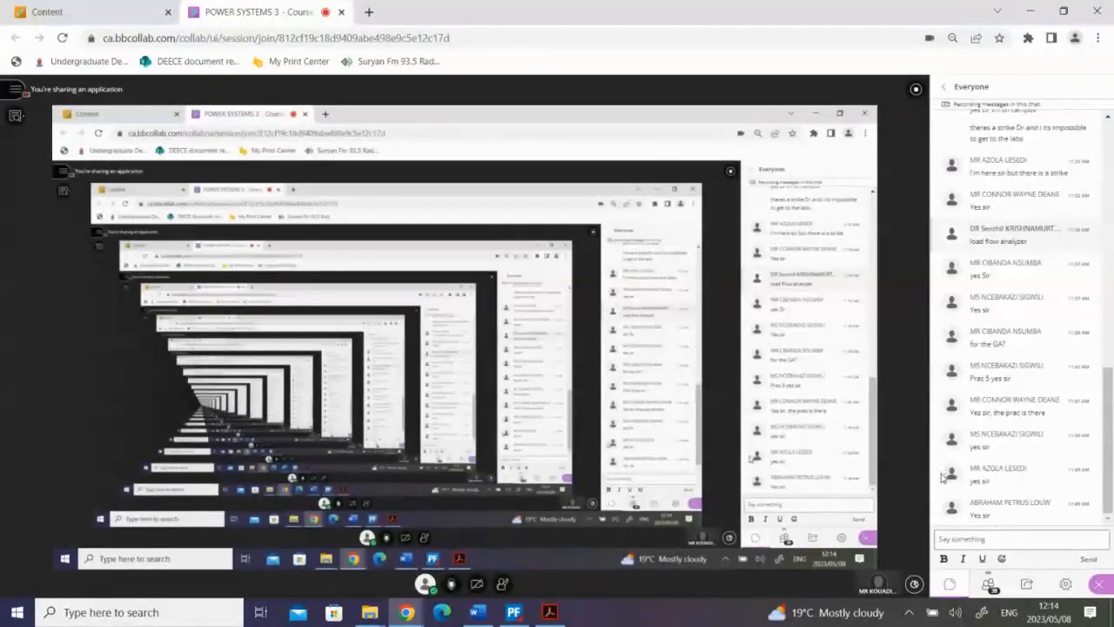
left_click(989, 585)
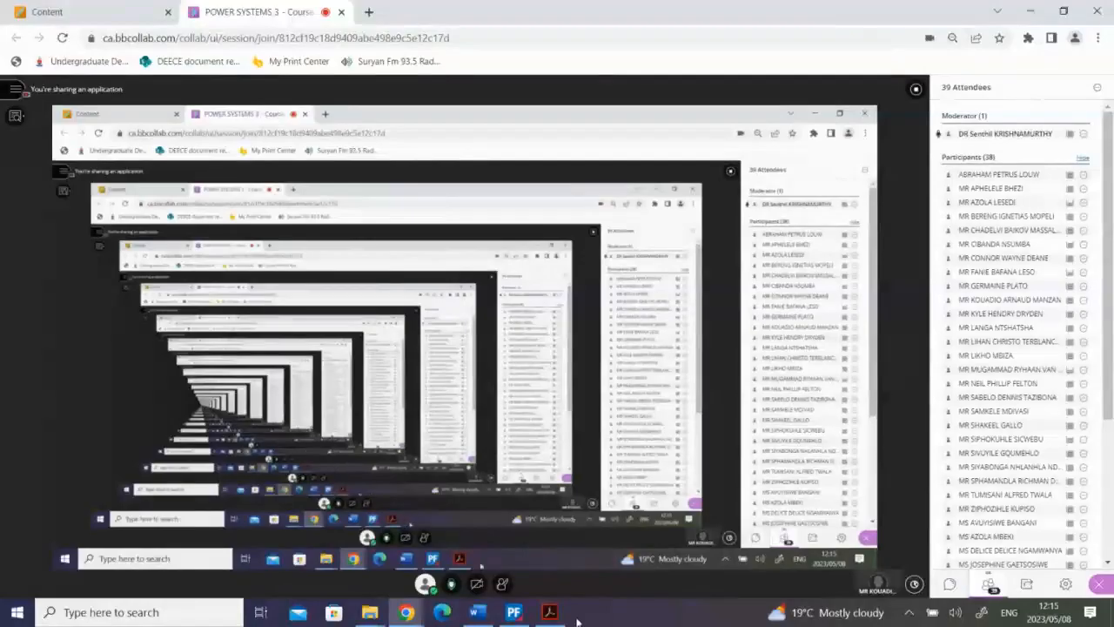
Return to PowerFactory, shrink the output window to enlarge the diagram, and review the load flow data of Synchronous Machine_G1 at Bus 1.
left_click(514, 612)
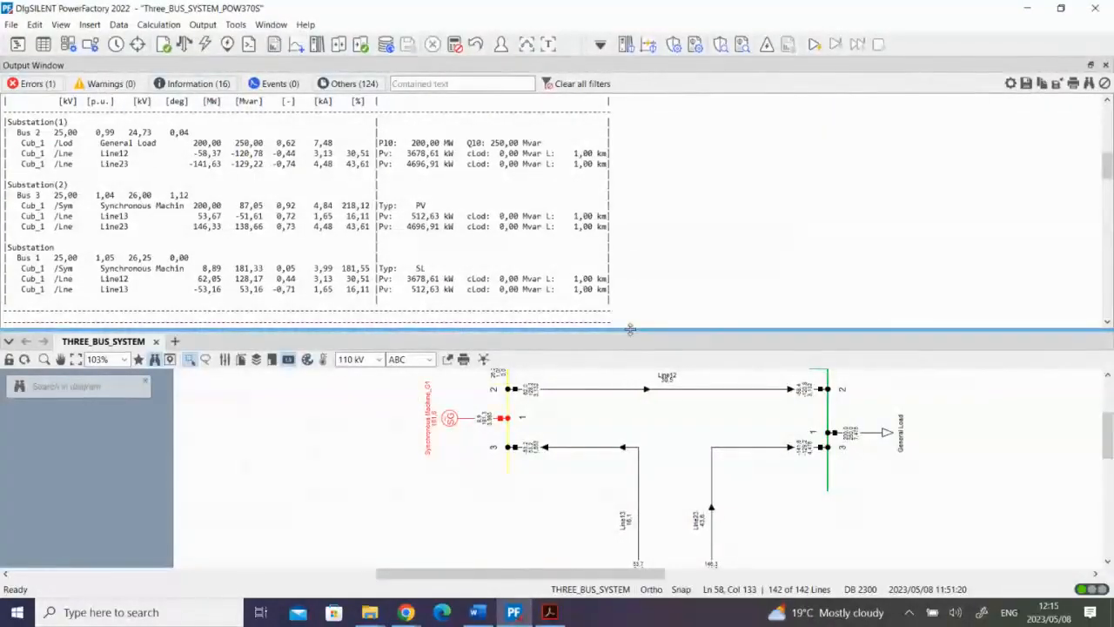
left_click_drag(631, 328, 659, 155)
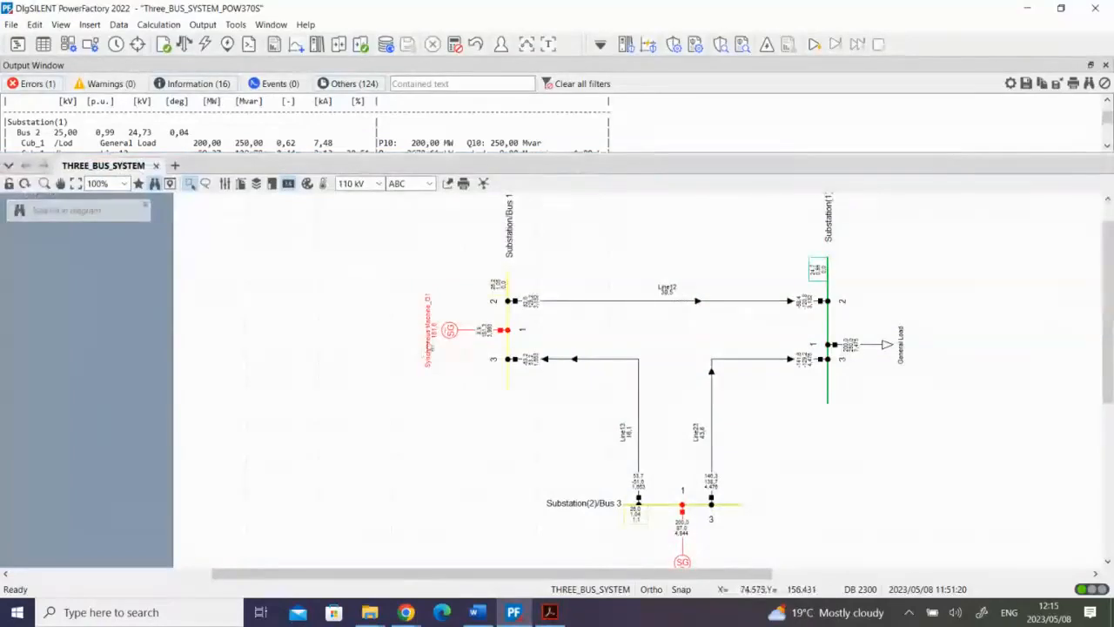
double_click(449, 330)
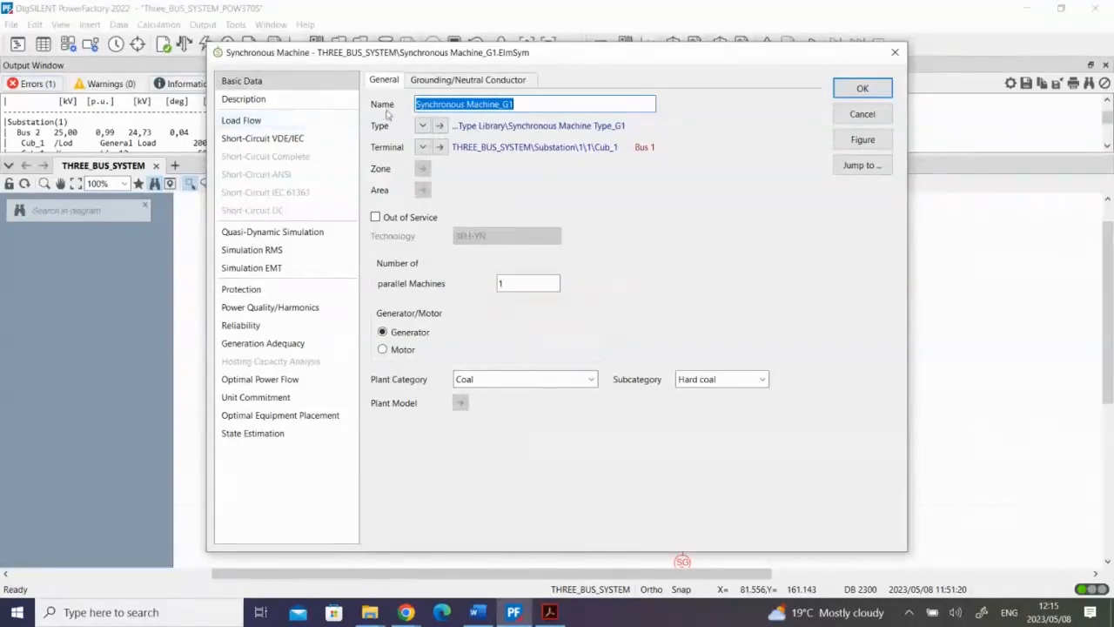
left_click(246, 122)
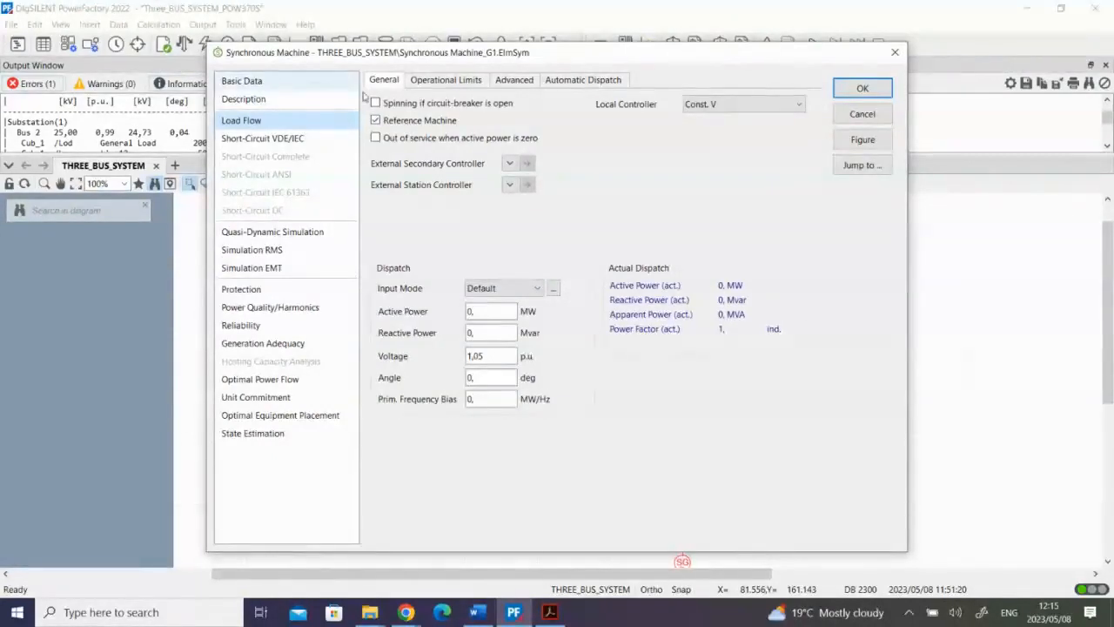
left_click(855, 91)
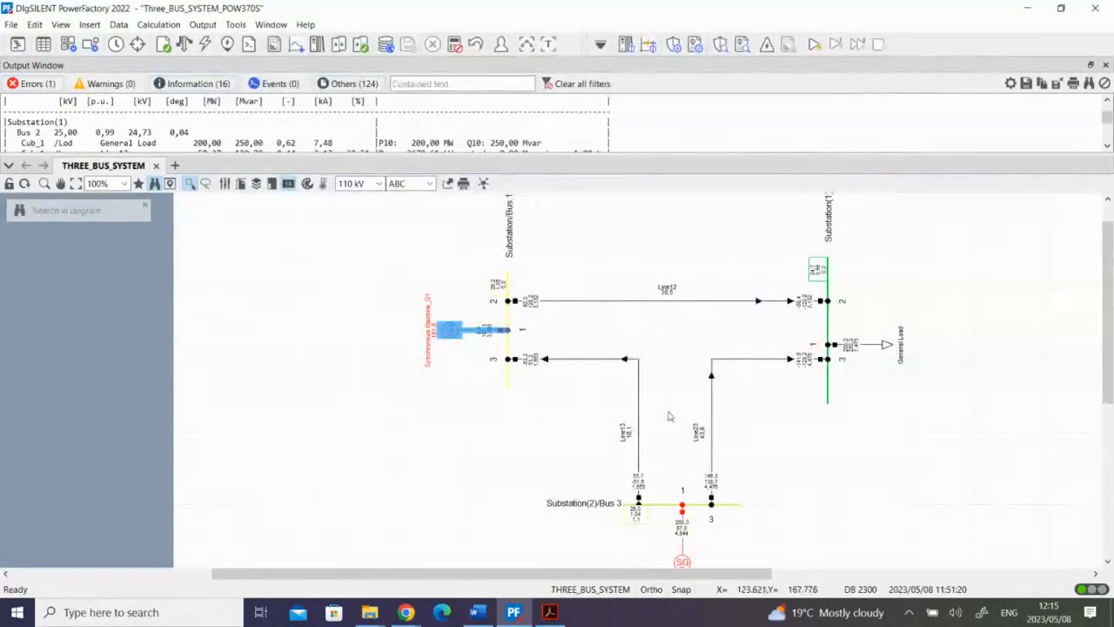
Review the load flow dispatch and basic data of Synchronous Machine_G2 at Bus 3.
double_click(683, 562)
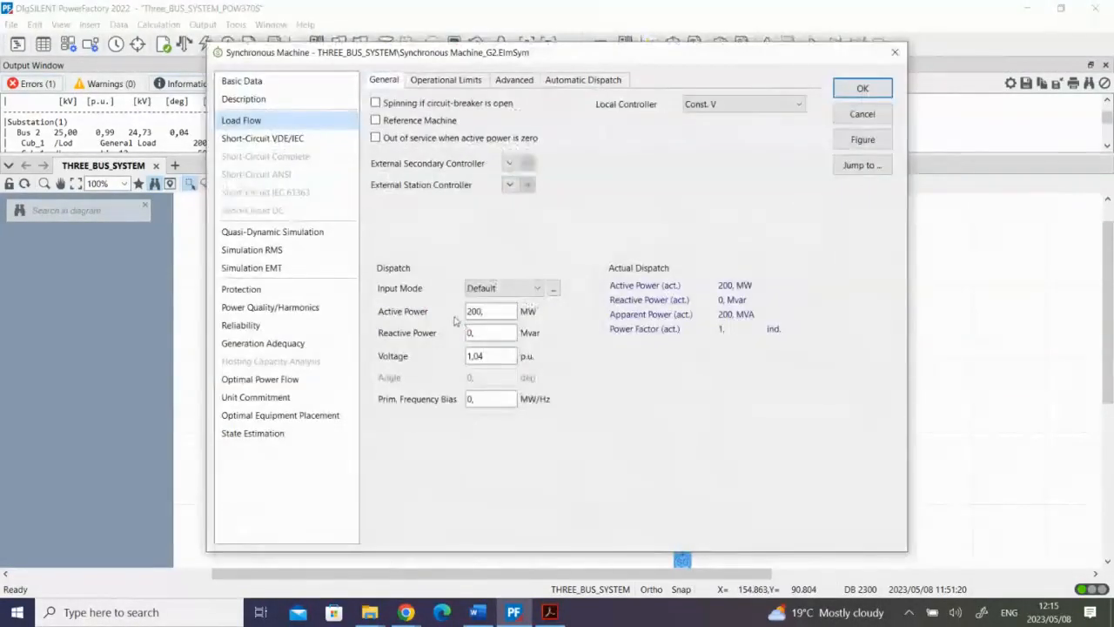
left_click(492, 356)
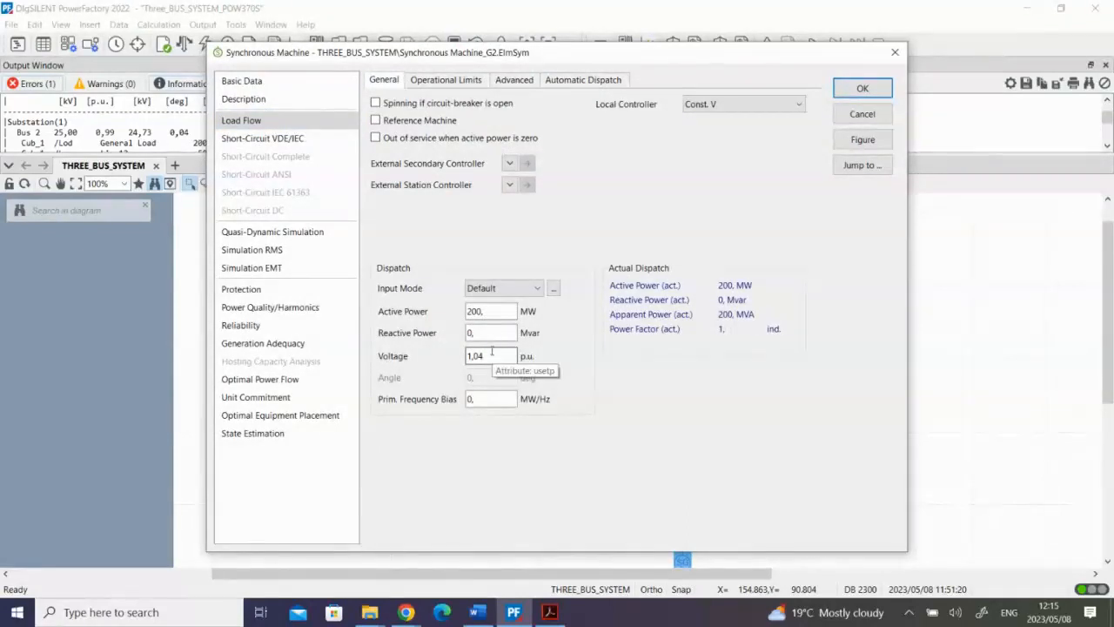
left_click(247, 82)
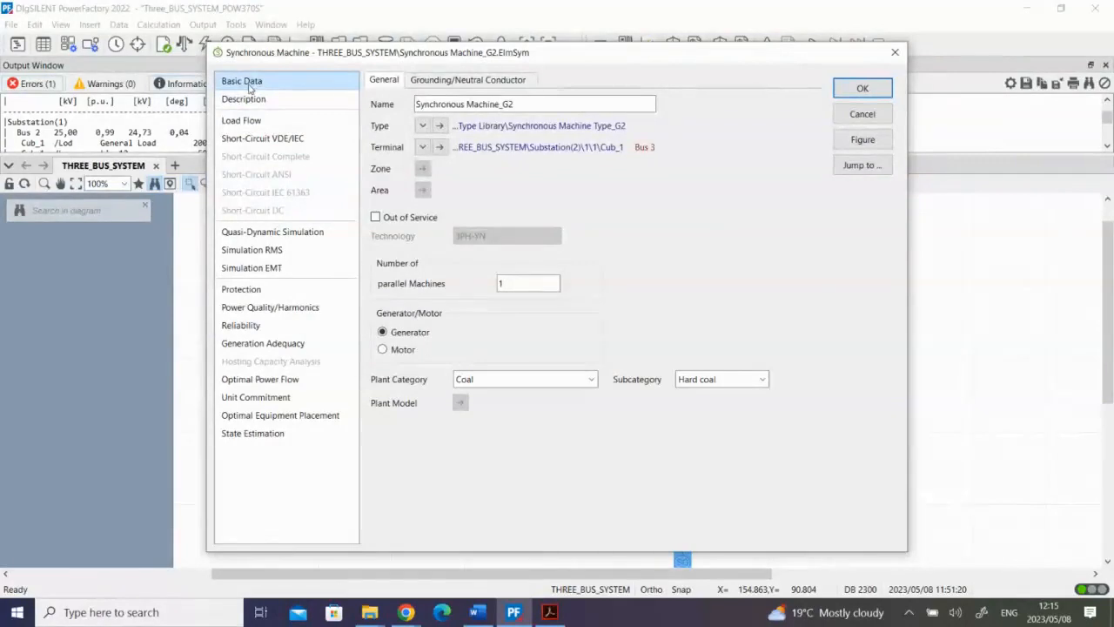
left_click(853, 89)
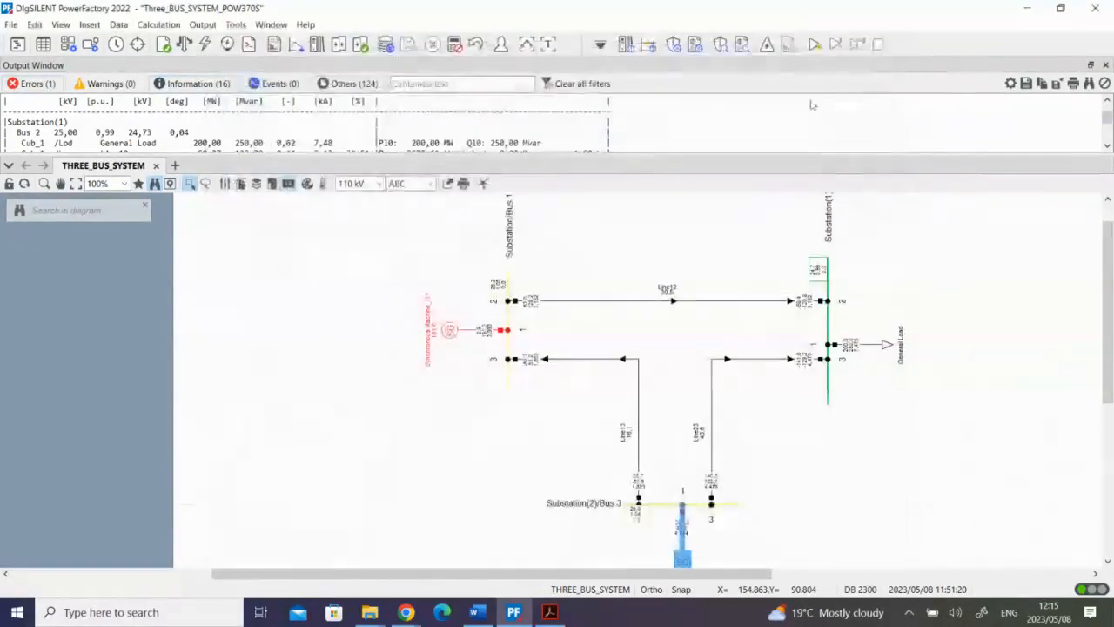
Review the General Load's type data and its load flow operating point at Bus 2.
double_click(885, 346)
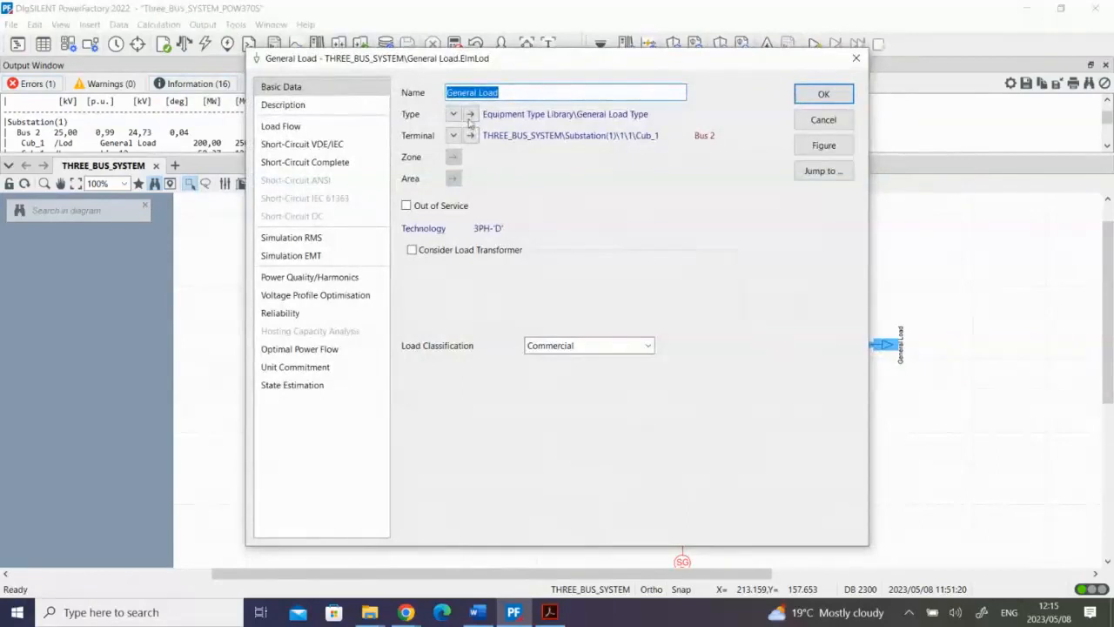
left_click(468, 120)
left_click(299, 130)
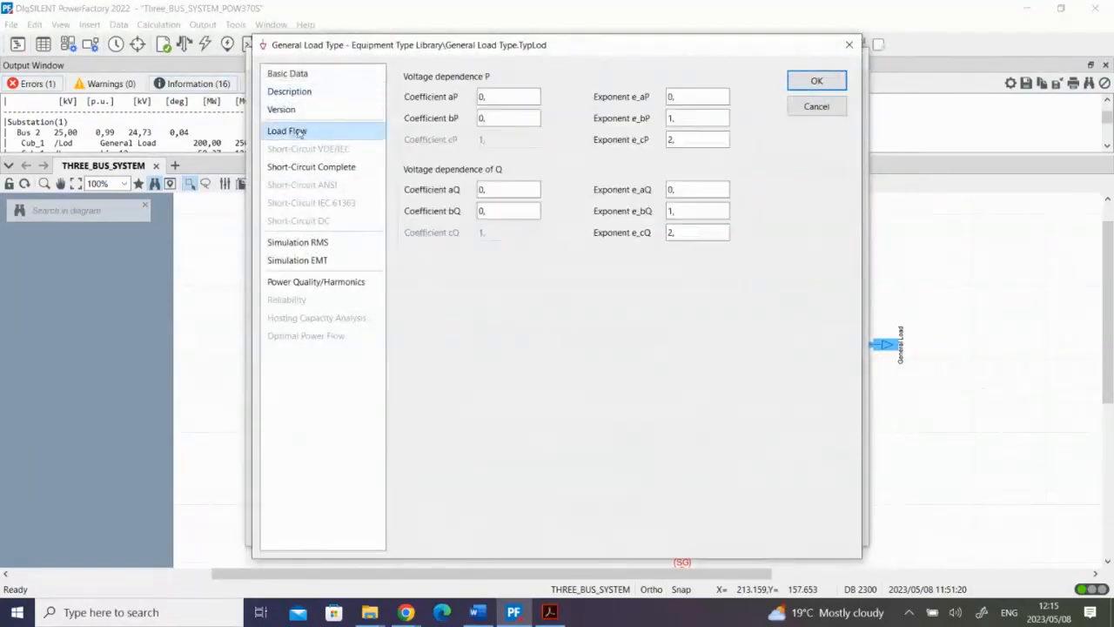
left_click(289, 74)
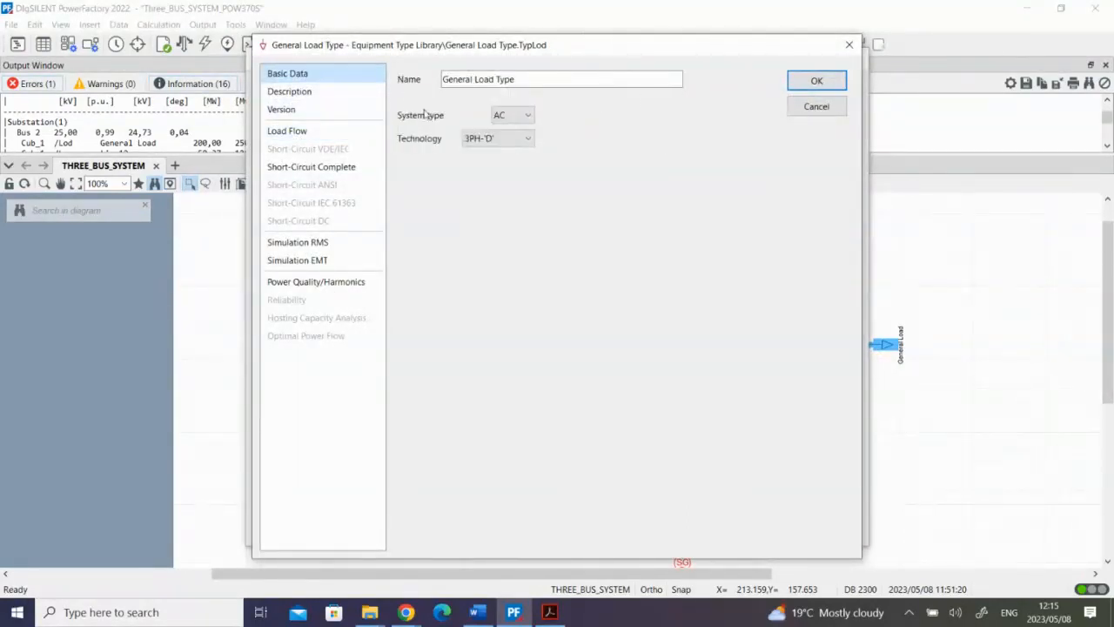
left_click(818, 81)
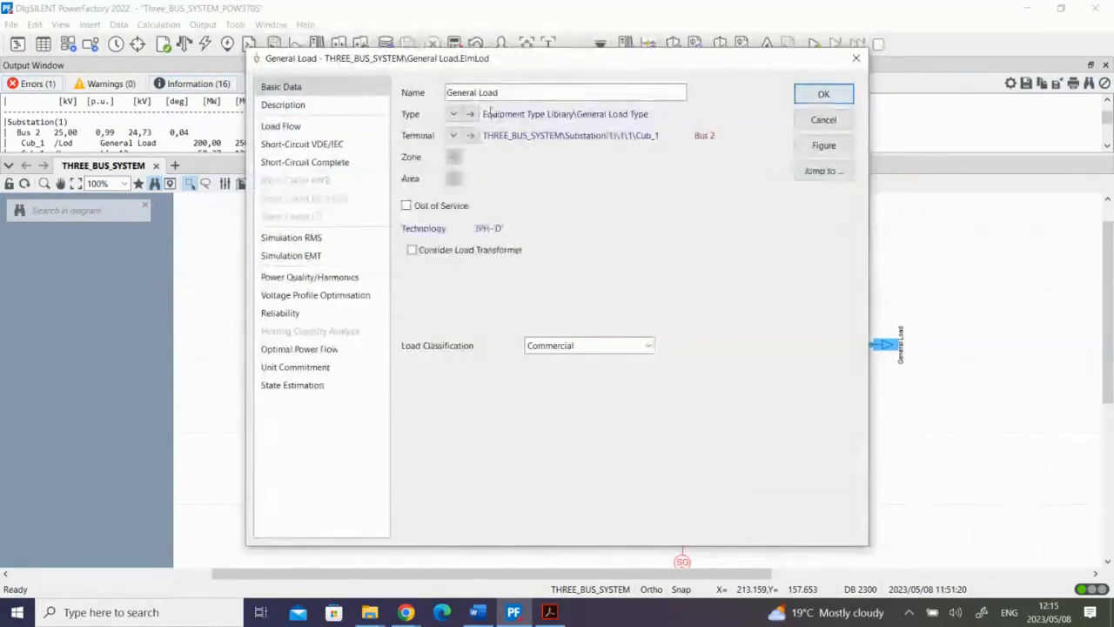
left_click(285, 127)
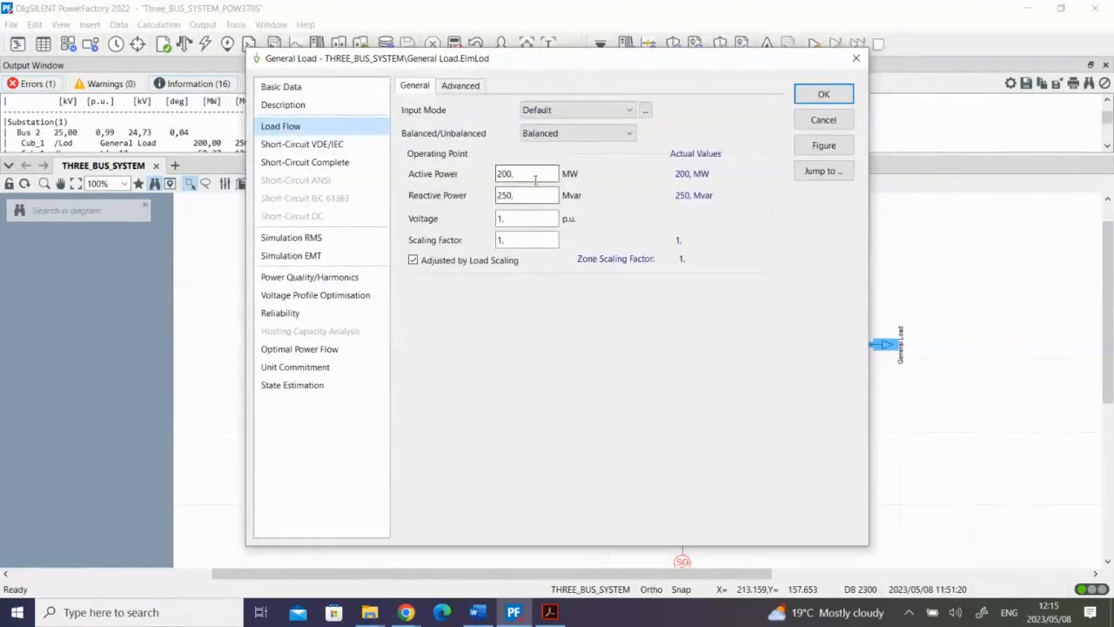
left_click(529, 218)
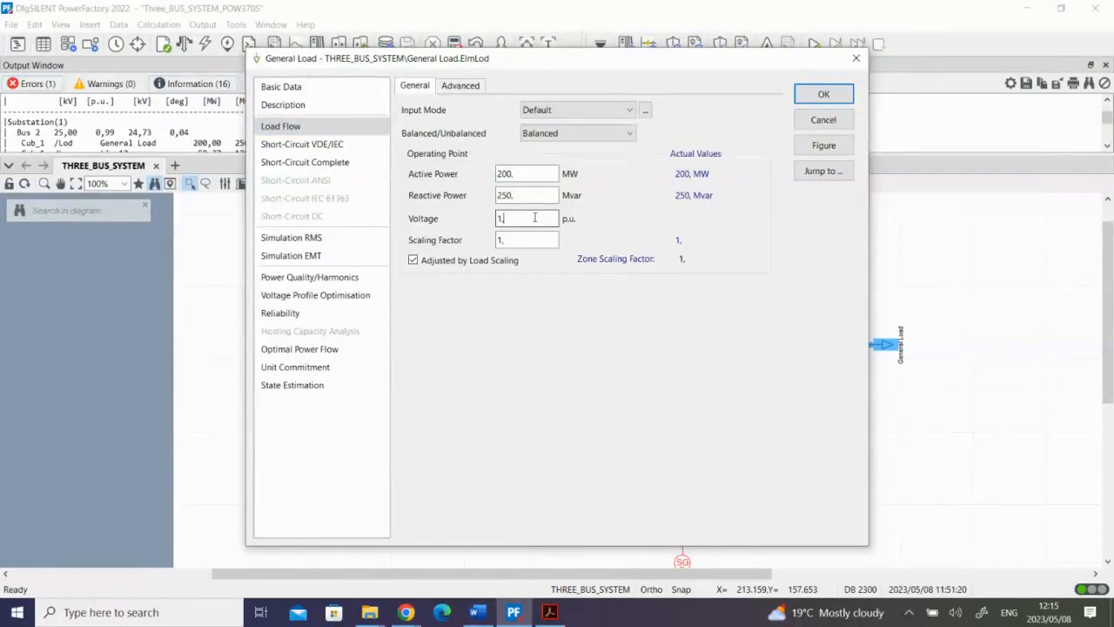
left_click(824, 94)
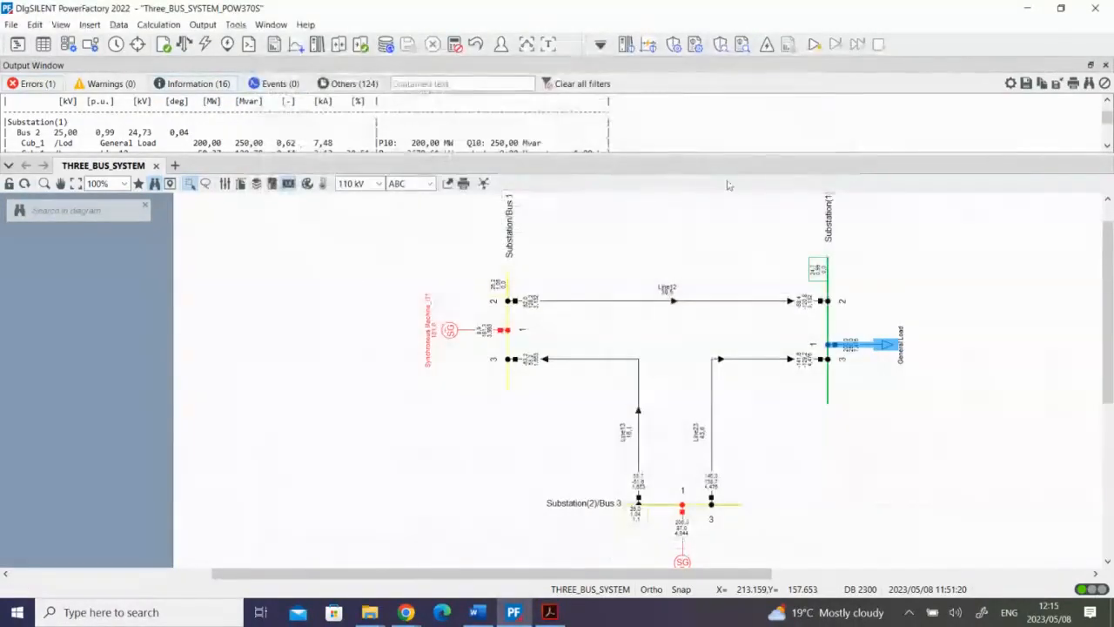
Open Line12 between Bus 1 and Bus 2 and examine the basic data of its line type.
double_click(609, 303)
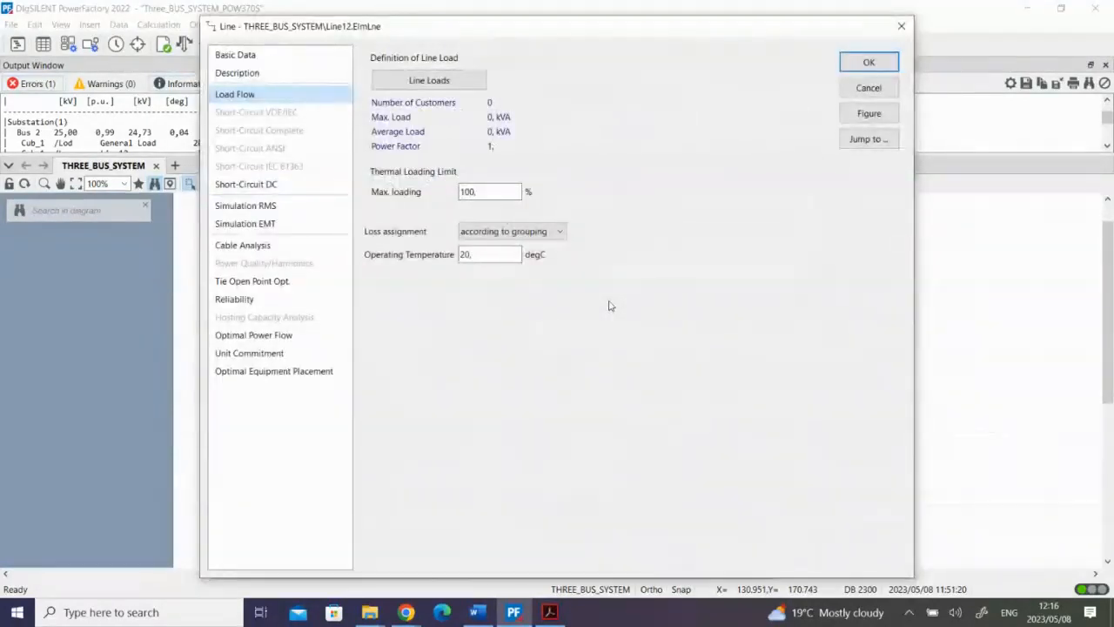
left_click(235, 55)
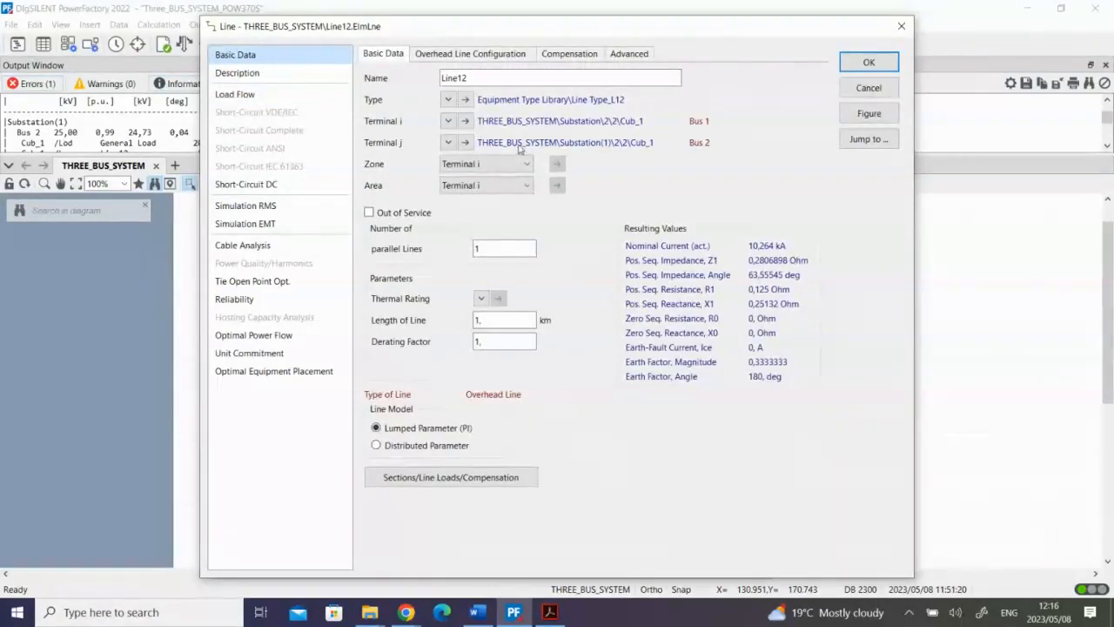
left_click(465, 101)
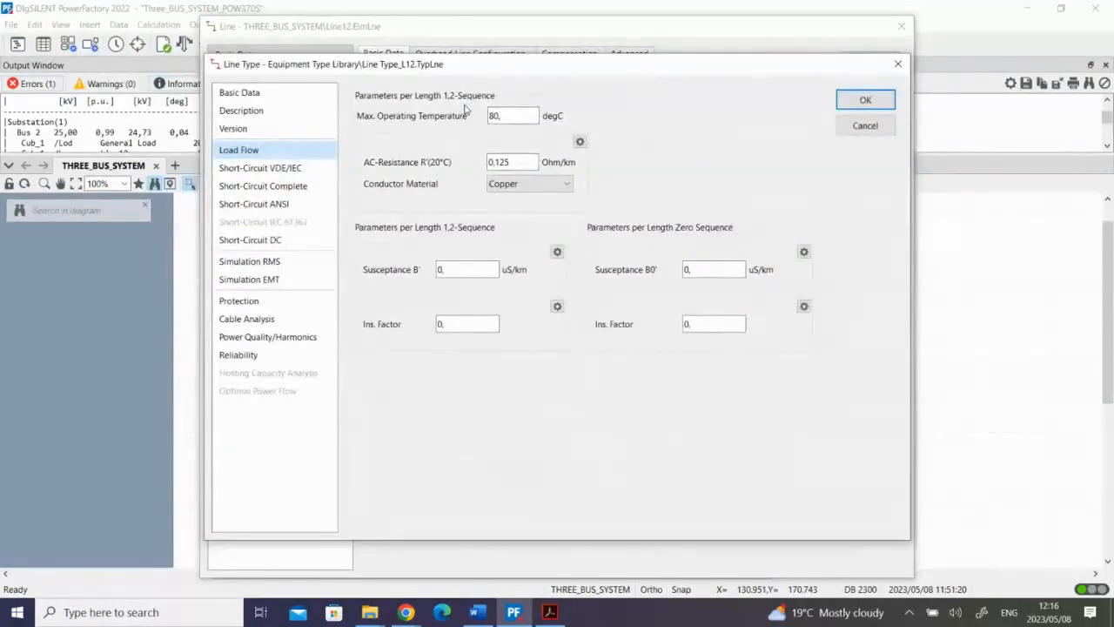
left_click(252, 95)
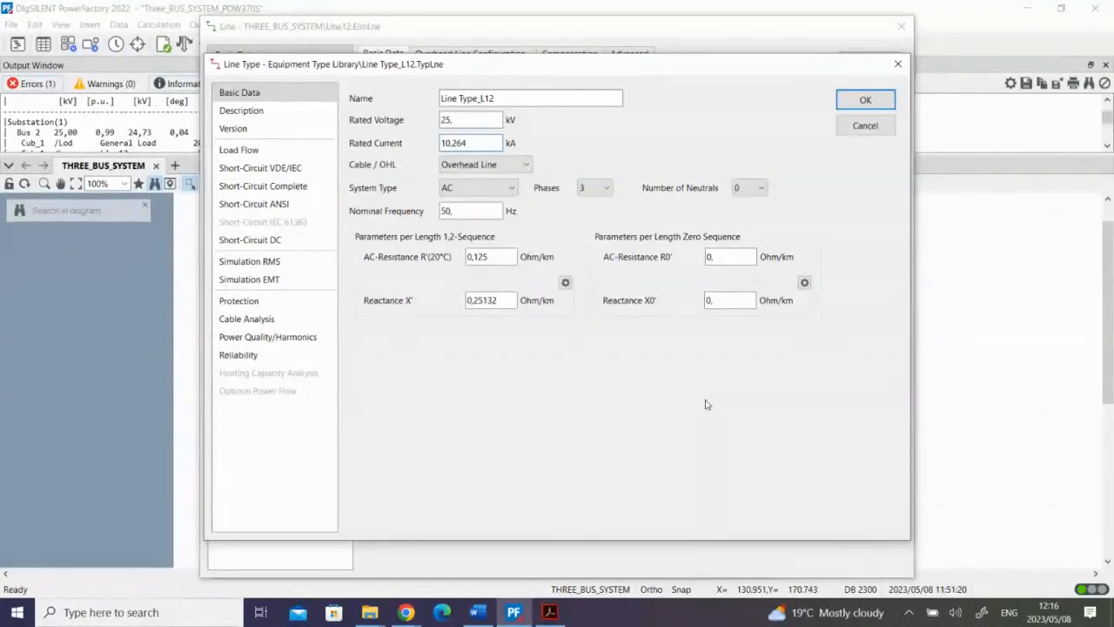
Switch to the practical PDF in Acrobat and find the per unit to actual value conversion on page 4.
mouse_move(550, 613)
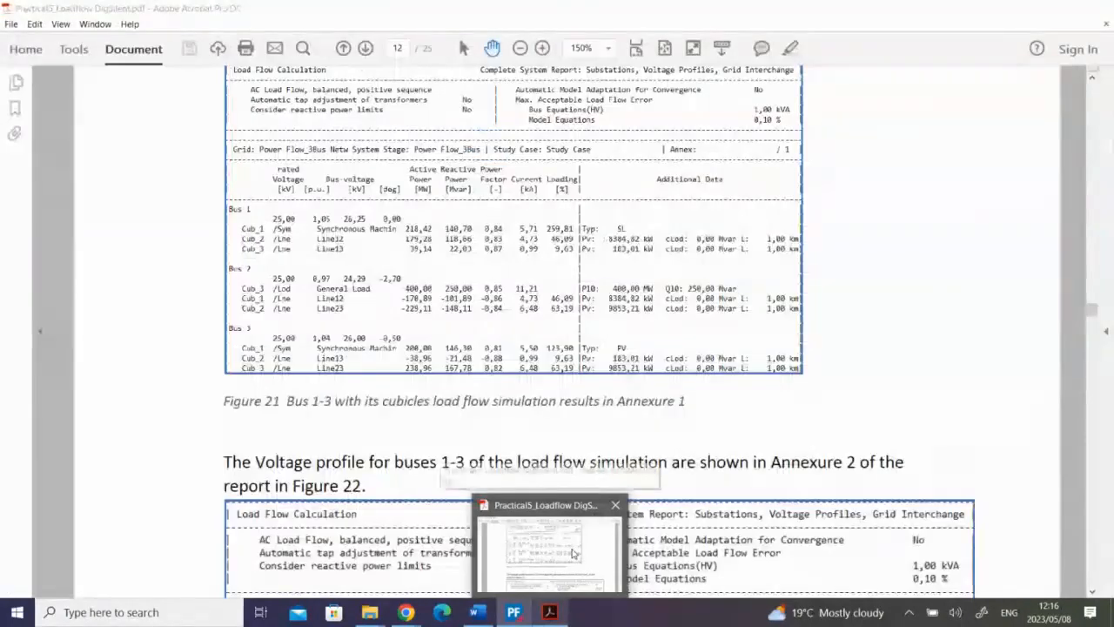
left_click(571, 550)
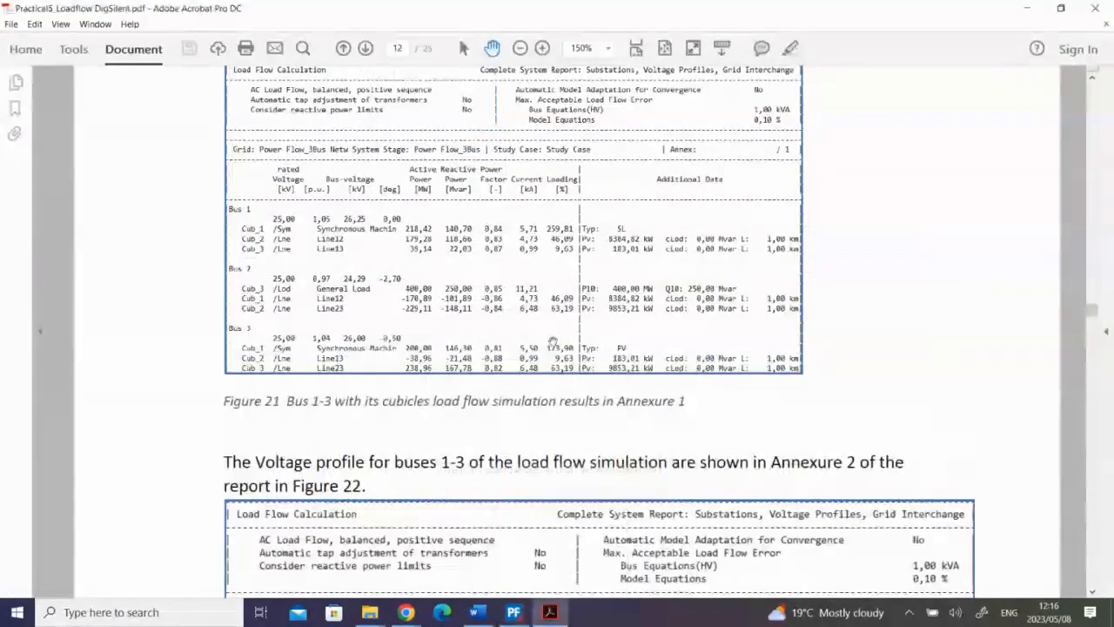
left_click(521, 51)
left_click(520, 50)
left_click(520, 51)
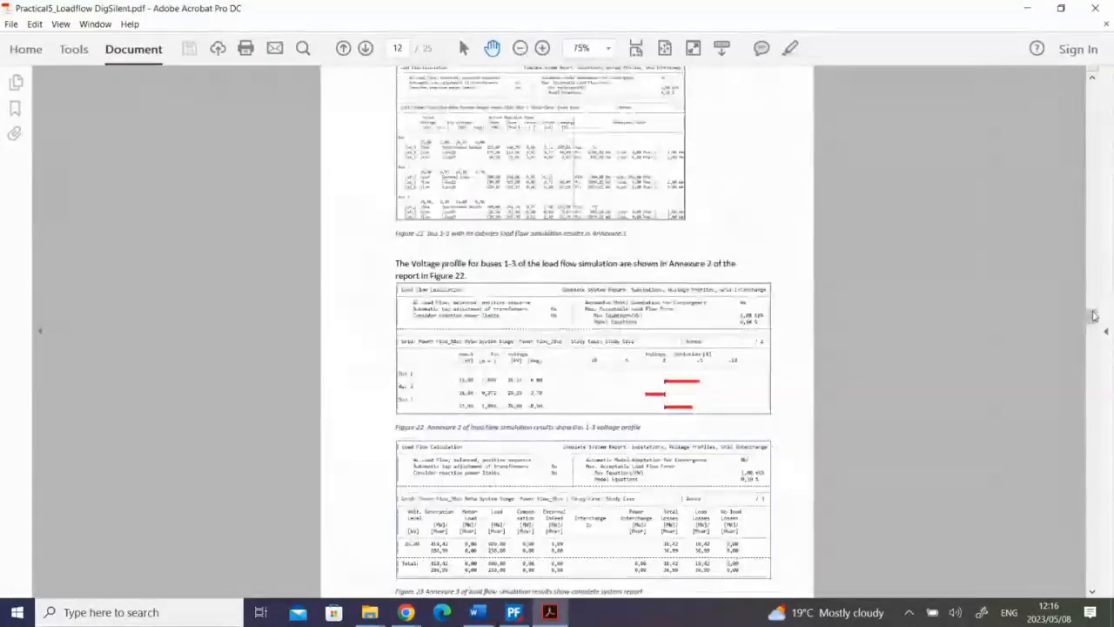
left_click_drag(1092, 313, 1056, 167)
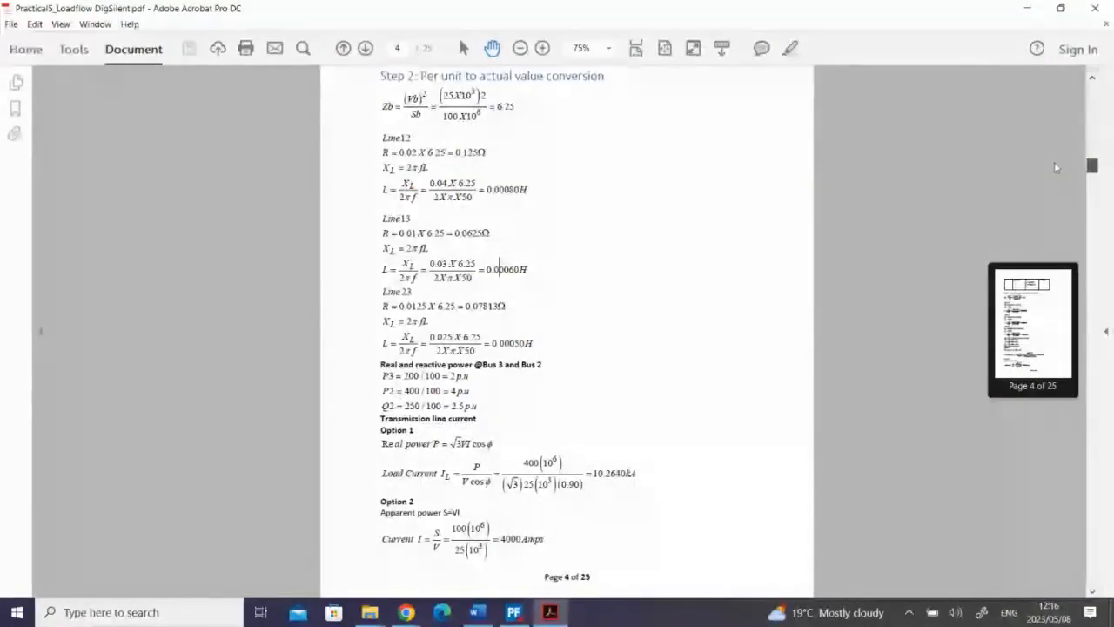
left_click_drag(1056, 167, 1023, 169)
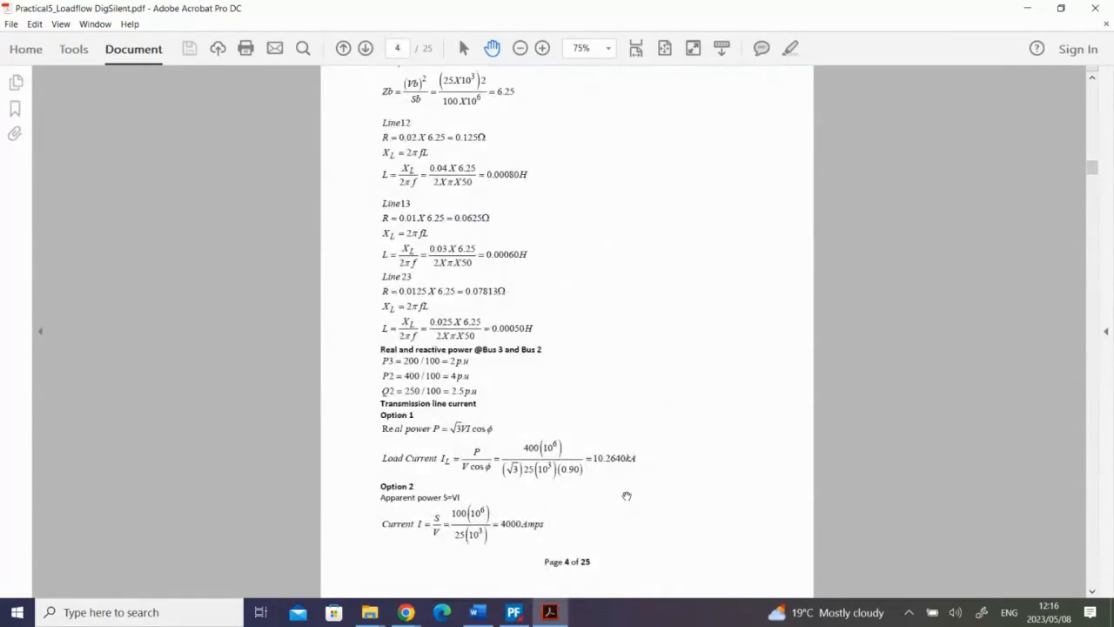
Compare Line12's rated current, resistance and reactance in PowerFactory with the document's Line12 and transmission line current calculations.
left_click(549, 612)
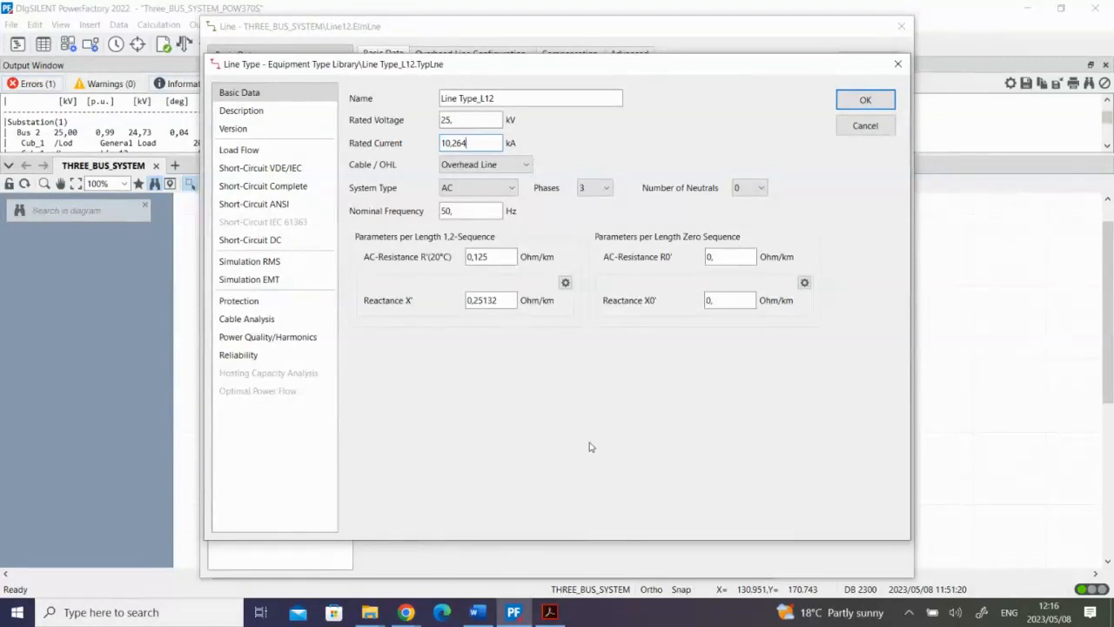
left_click(551, 613)
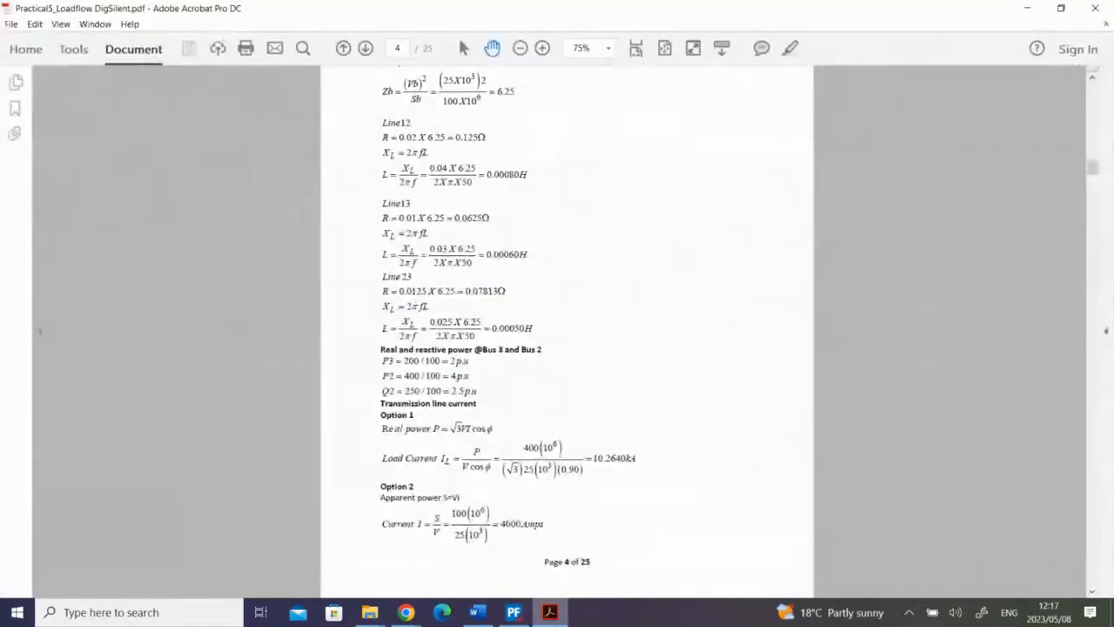
scroll(533, 505, "down", 1)
scroll(533, 503, "up", 1)
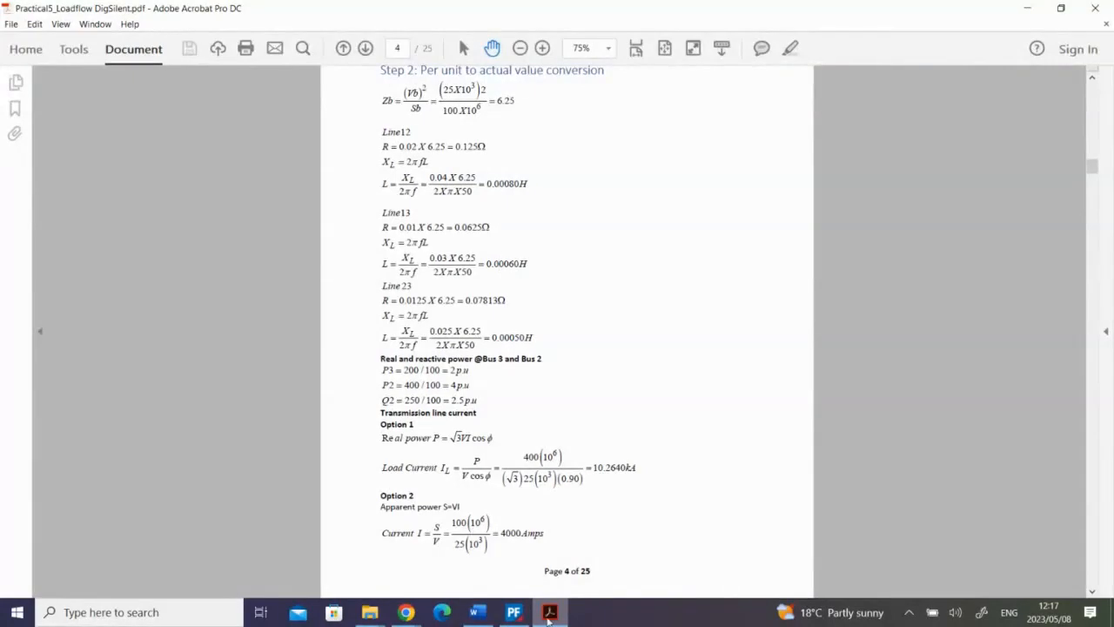
mouse_move(548, 616)
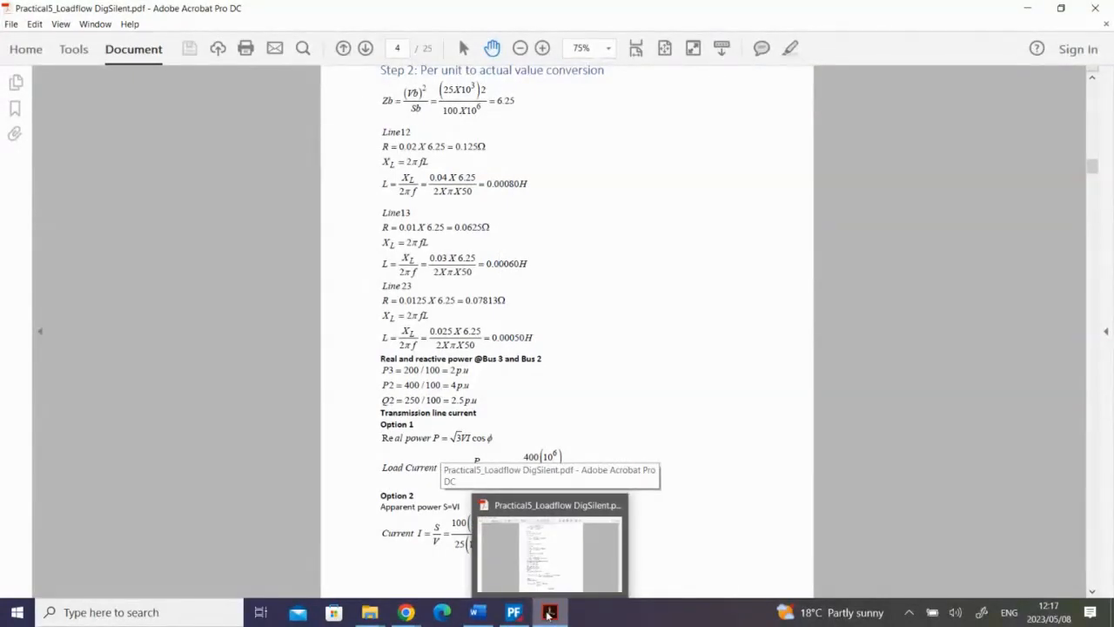
left_click(553, 616)
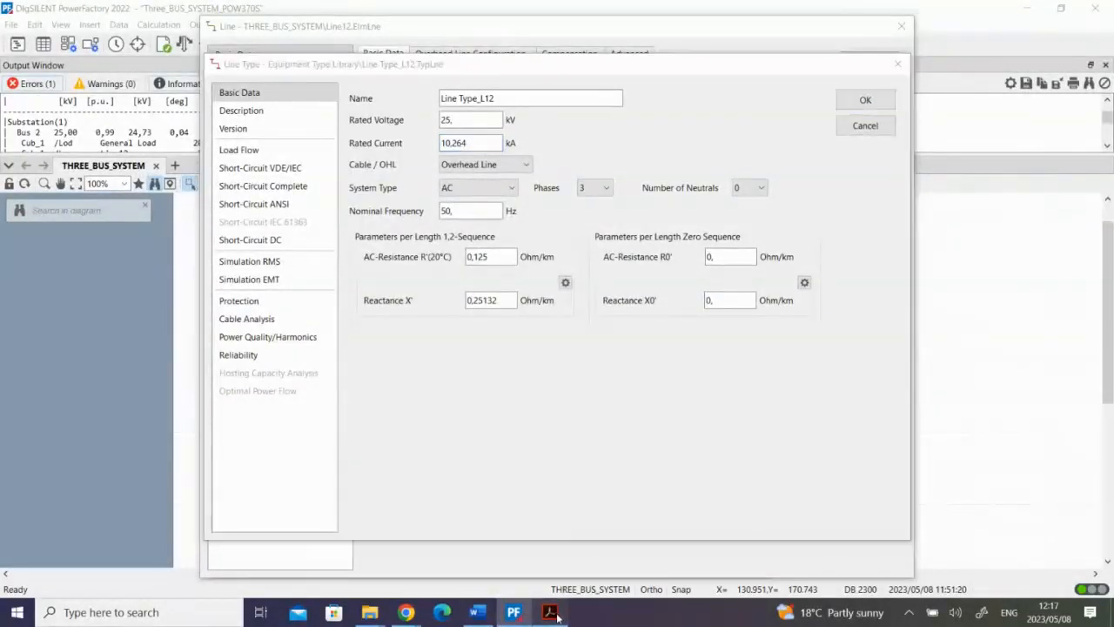
left_click(554, 614)
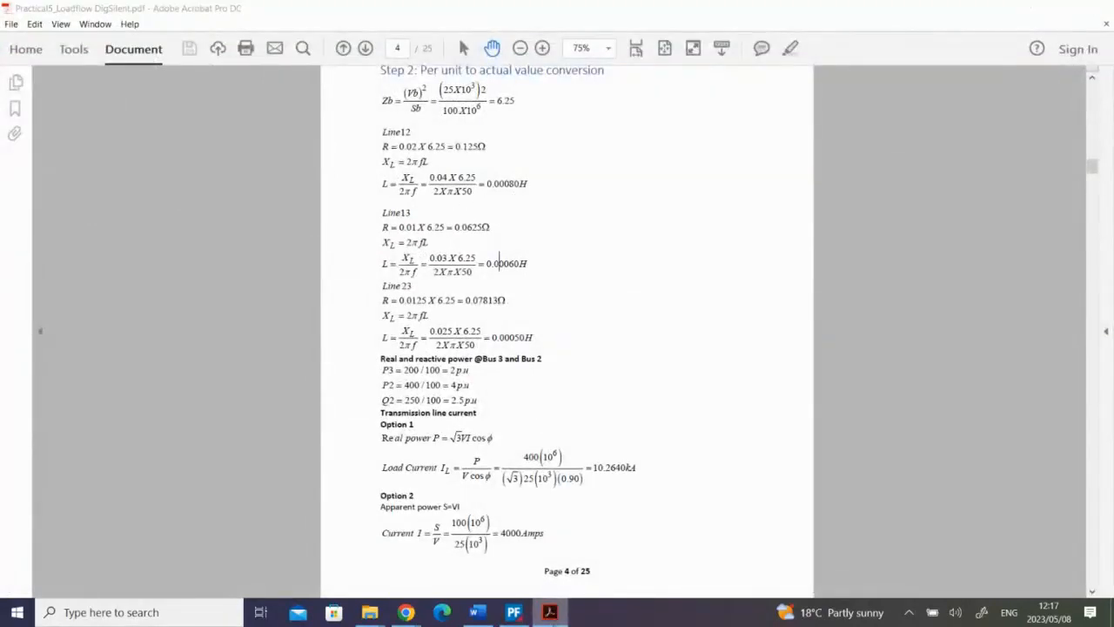
left_click(550, 614)
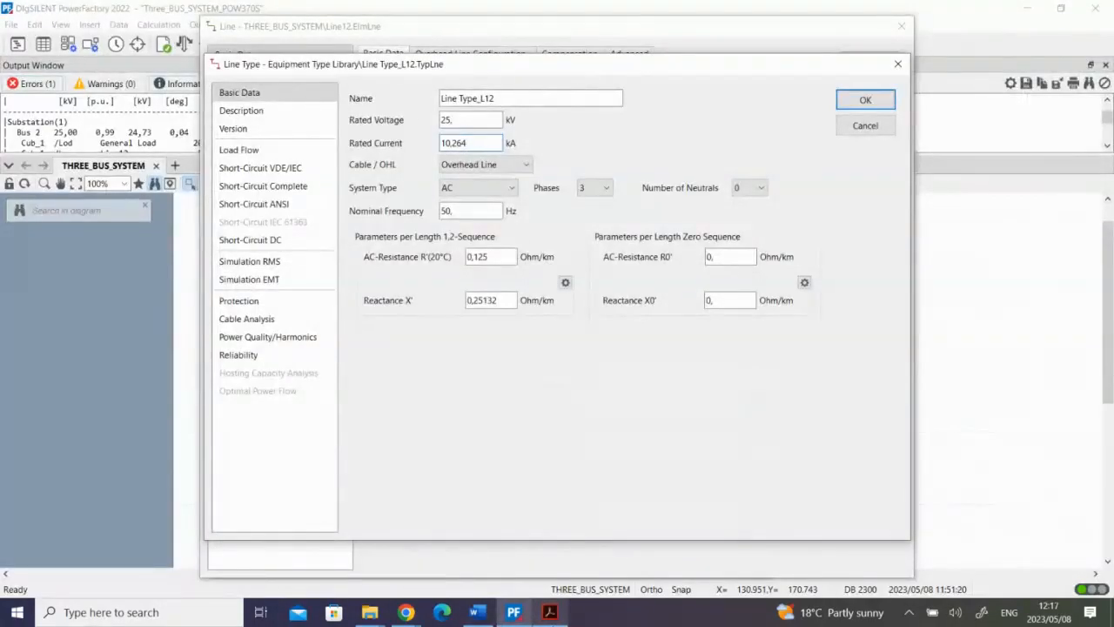
left_click(551, 614)
left_click(550, 614)
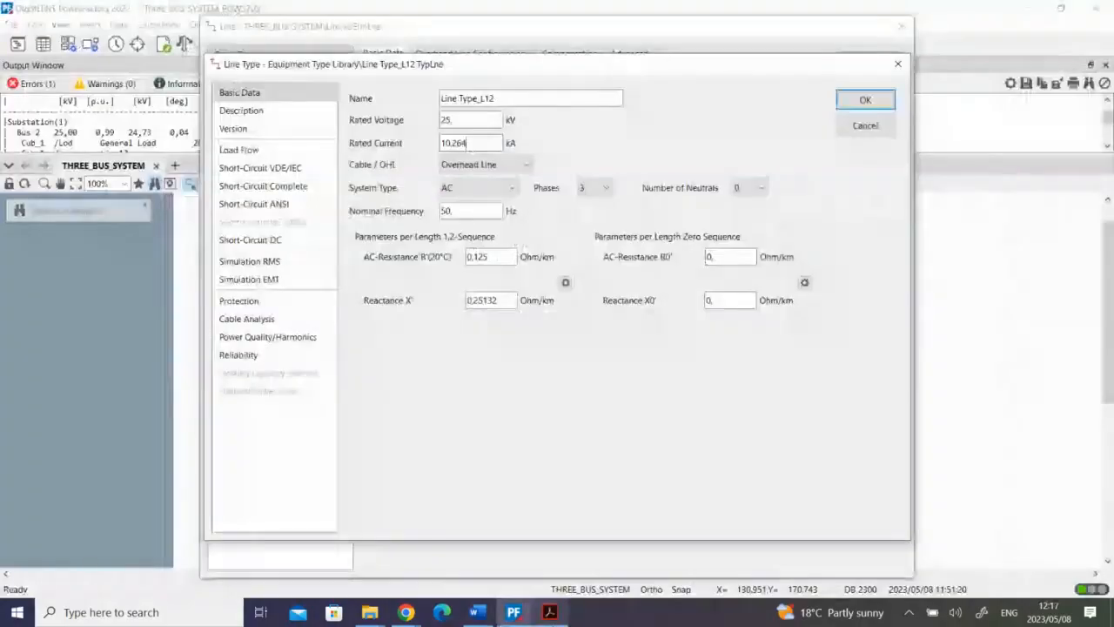
left_click(550, 614)
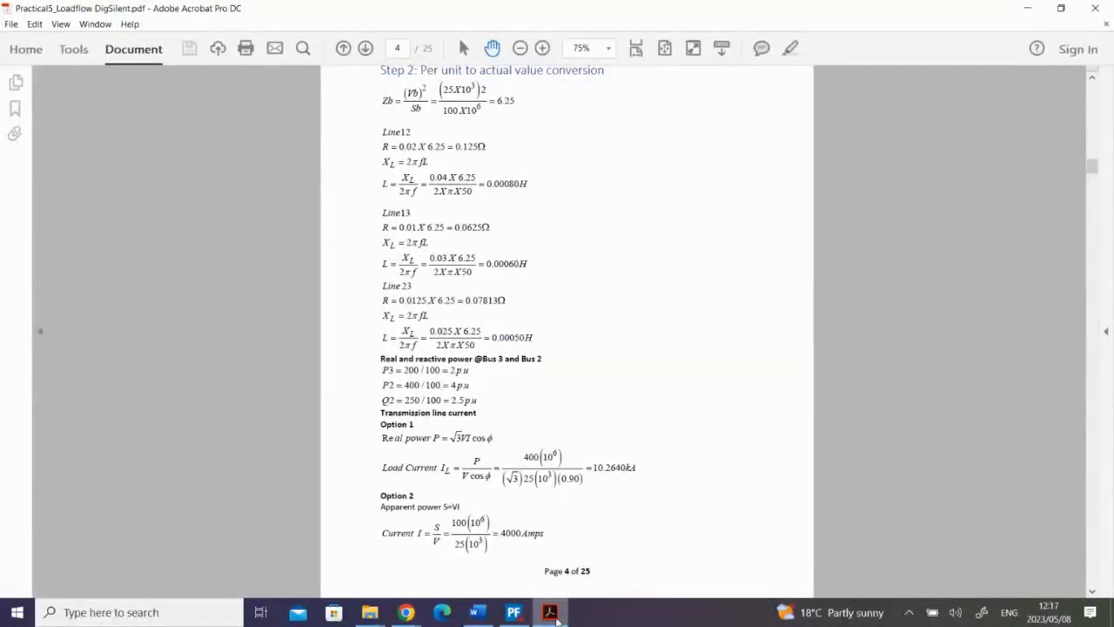
left_click(554, 613)
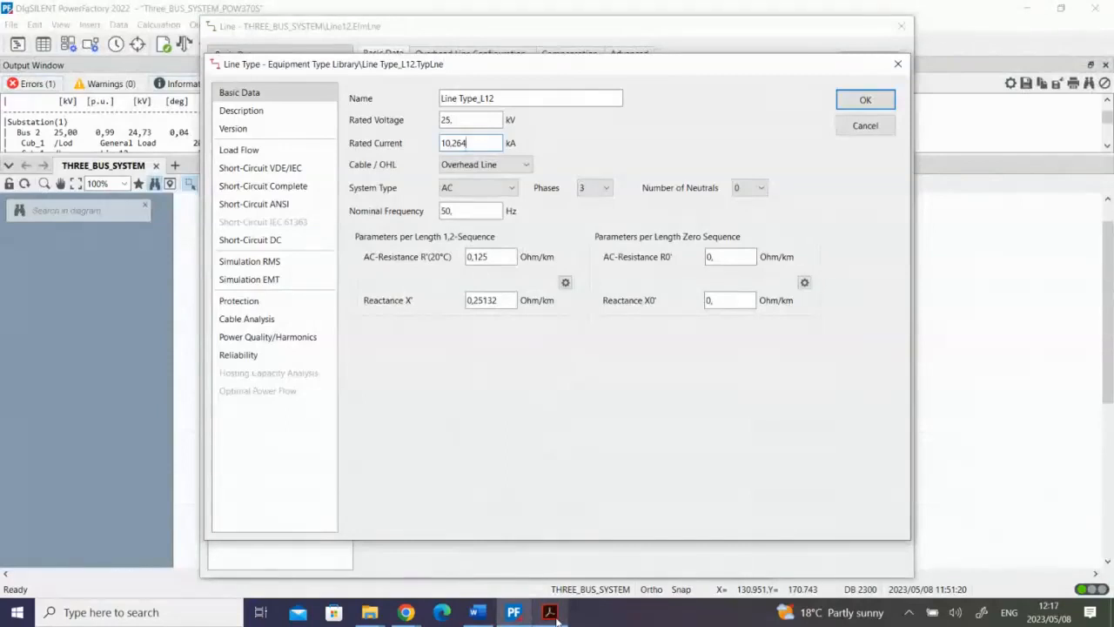
left_click(555, 618)
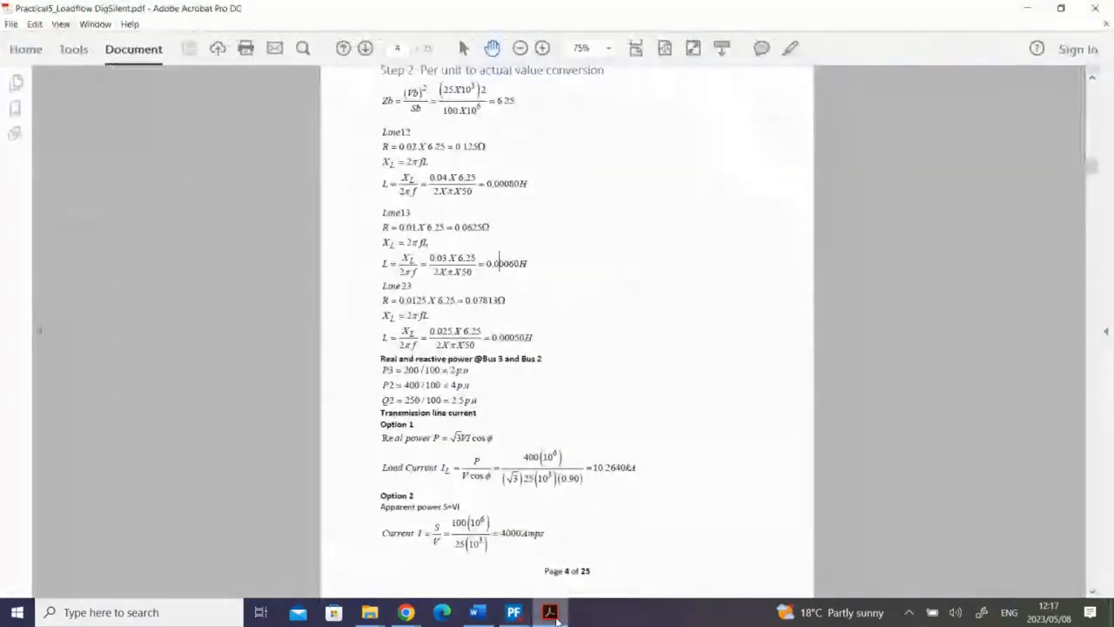
left_click(554, 615)
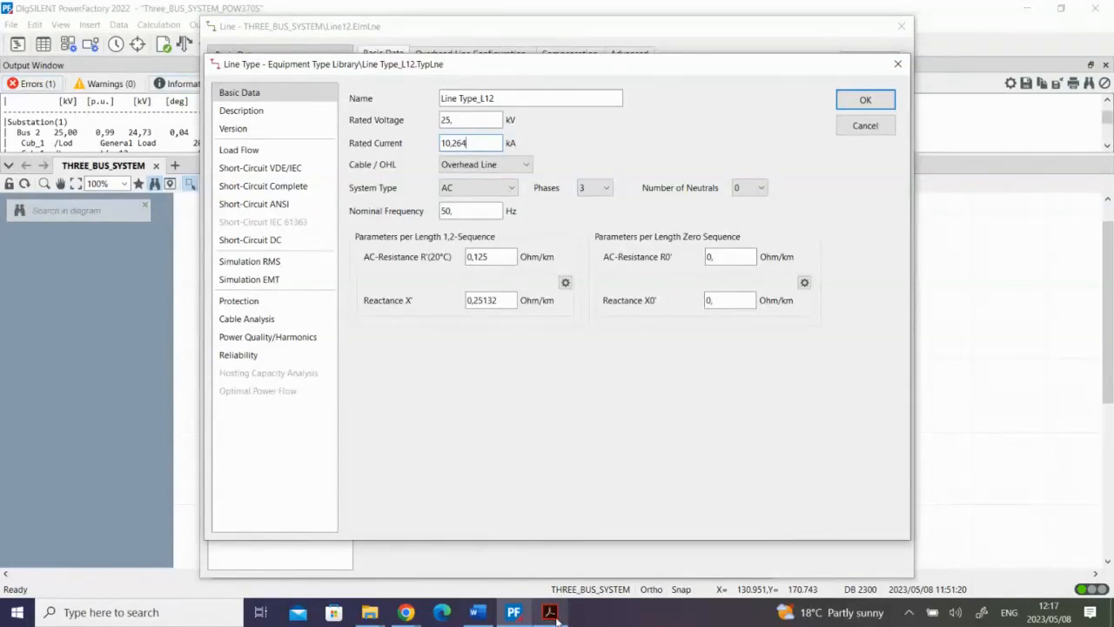
left_click(553, 615)
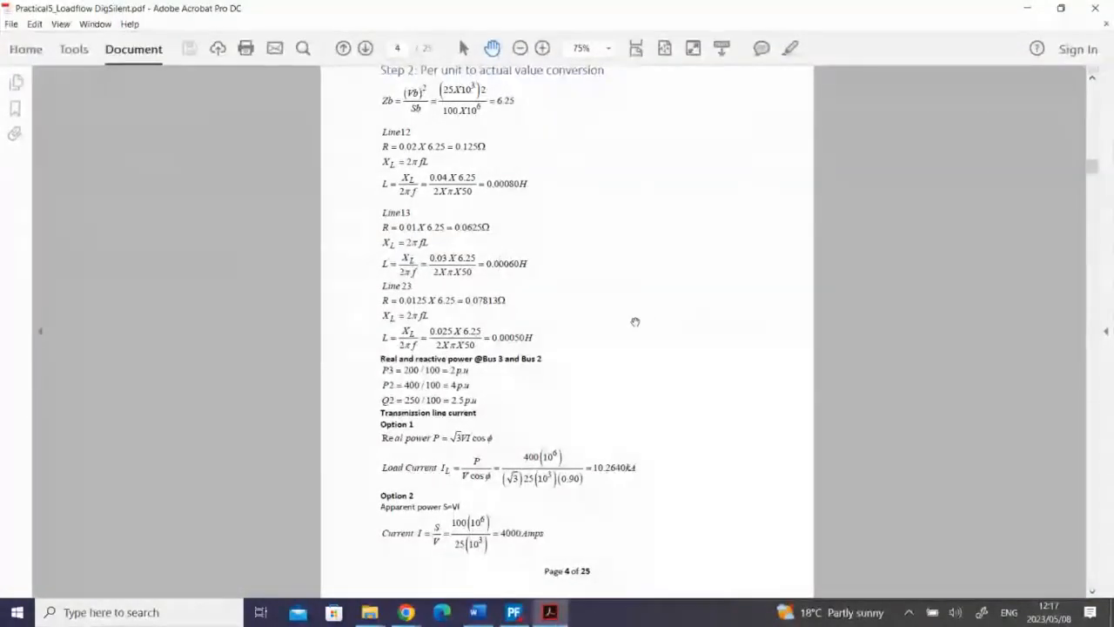
Highlight the Line12 resistance calculation in the document, return to PowerFactory, and accept and close Line12's type and element data.
left_click_drag(489, 183, 560, 185)
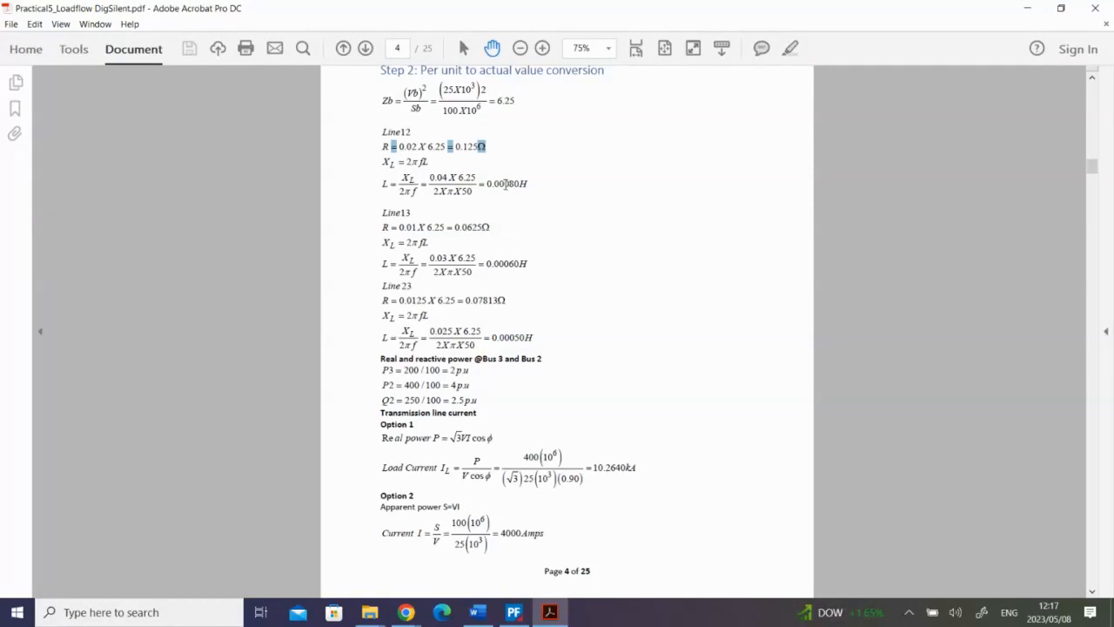
left_click(513, 612)
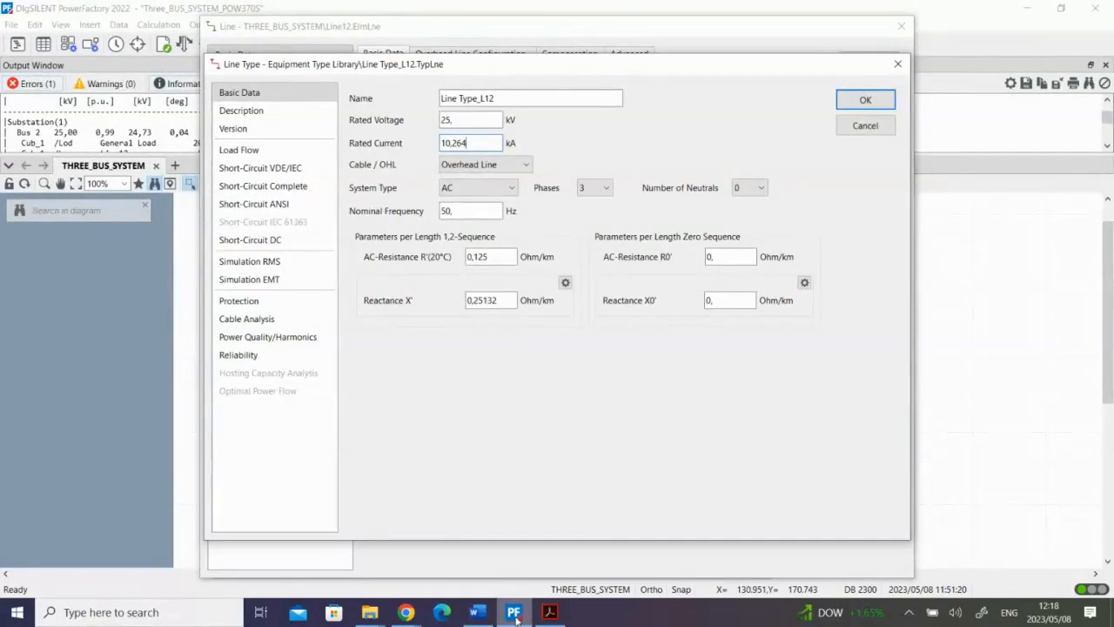
left_click(862, 100)
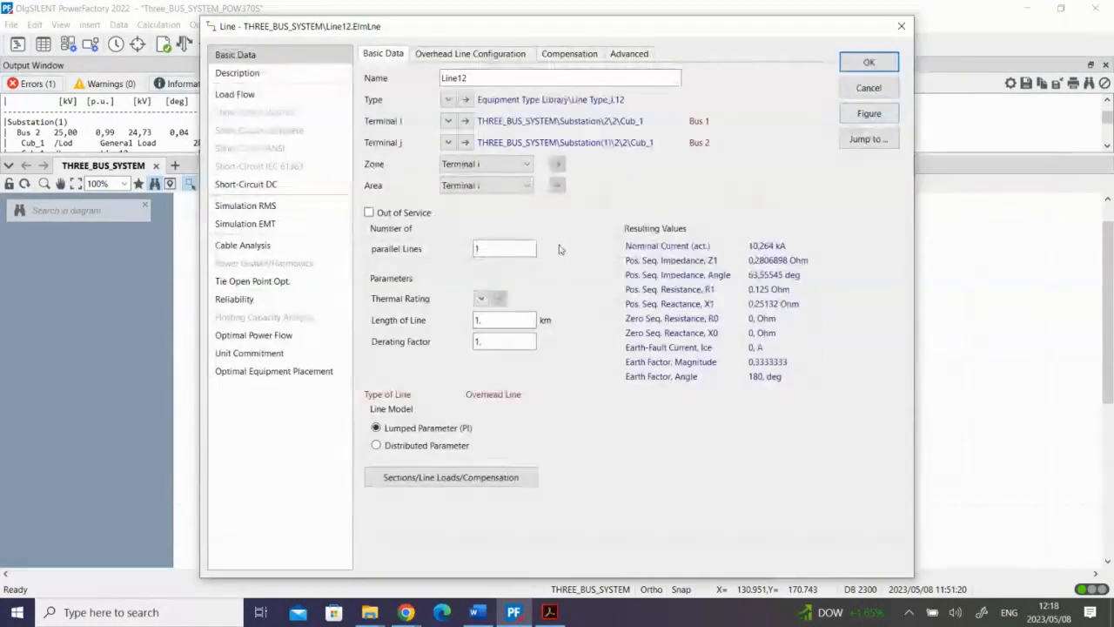
left_click(867, 65)
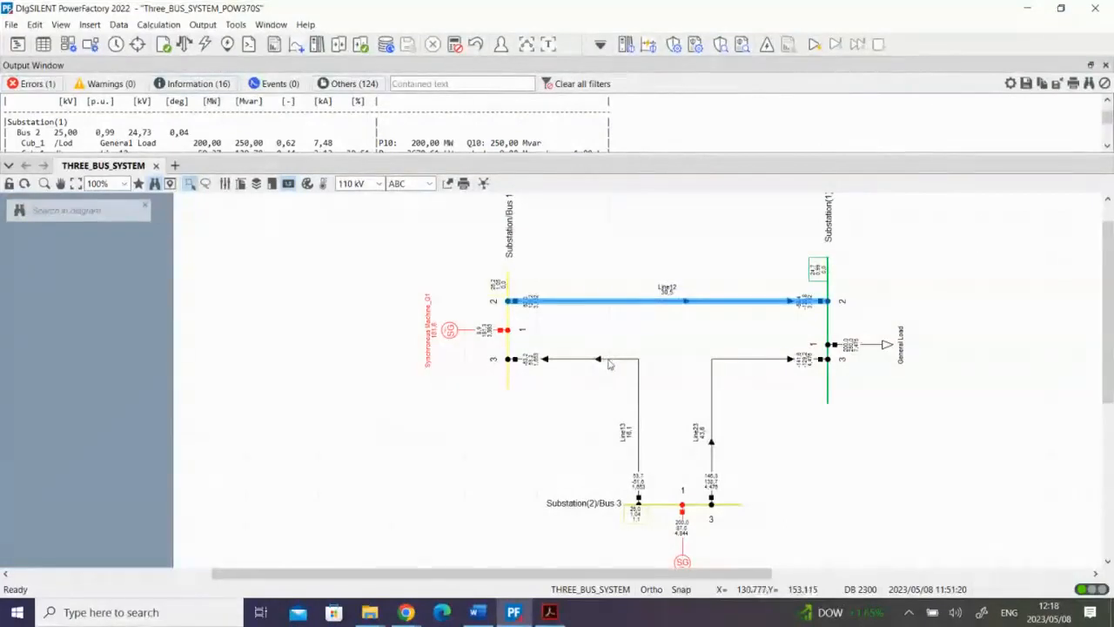
Open Line13 between Bus 1 and Bus 3 and examine the basic data of its line type.
left_click(608, 358)
double_click(609, 360)
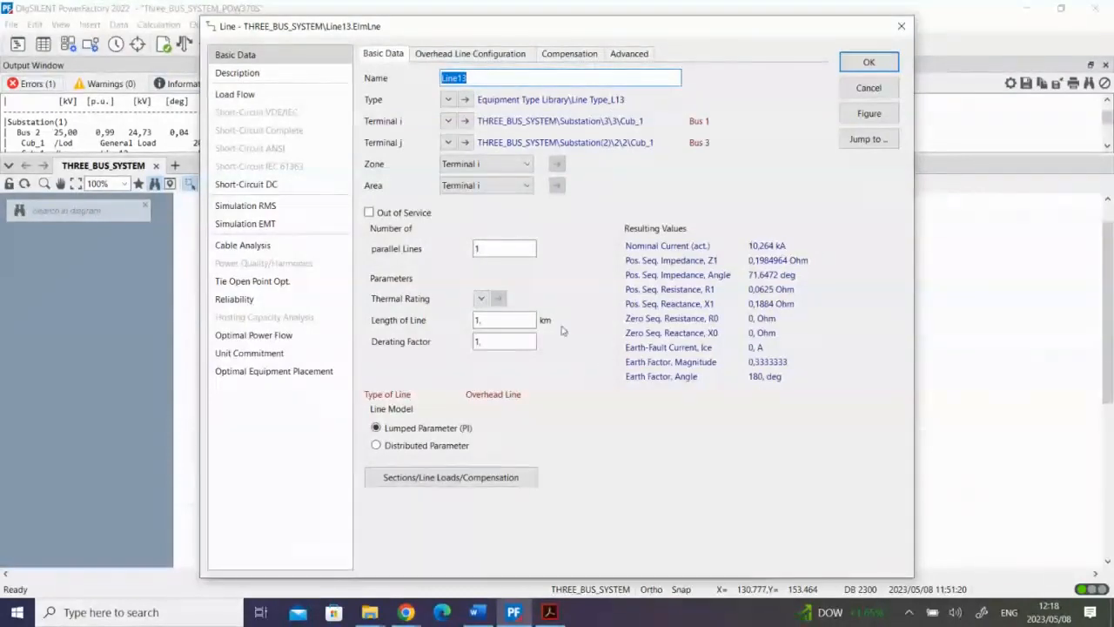
left_click(465, 99)
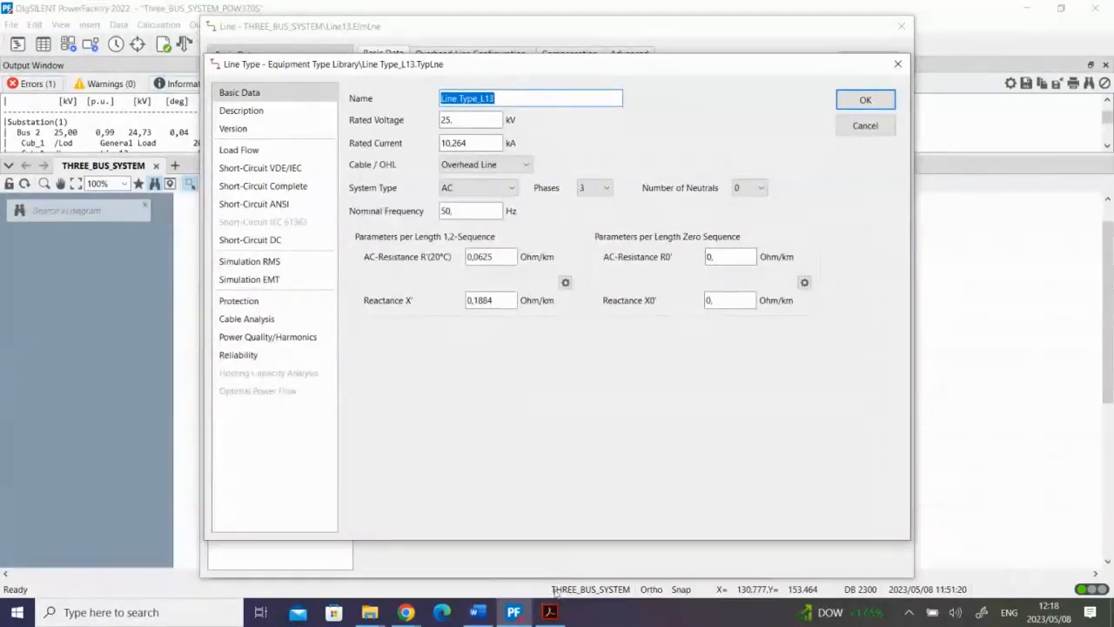
Compare Line13's resistance, reactance and rated current with the practical PDF's calculations, and accept and close Line13's type and element data.
left_click(479, 614)
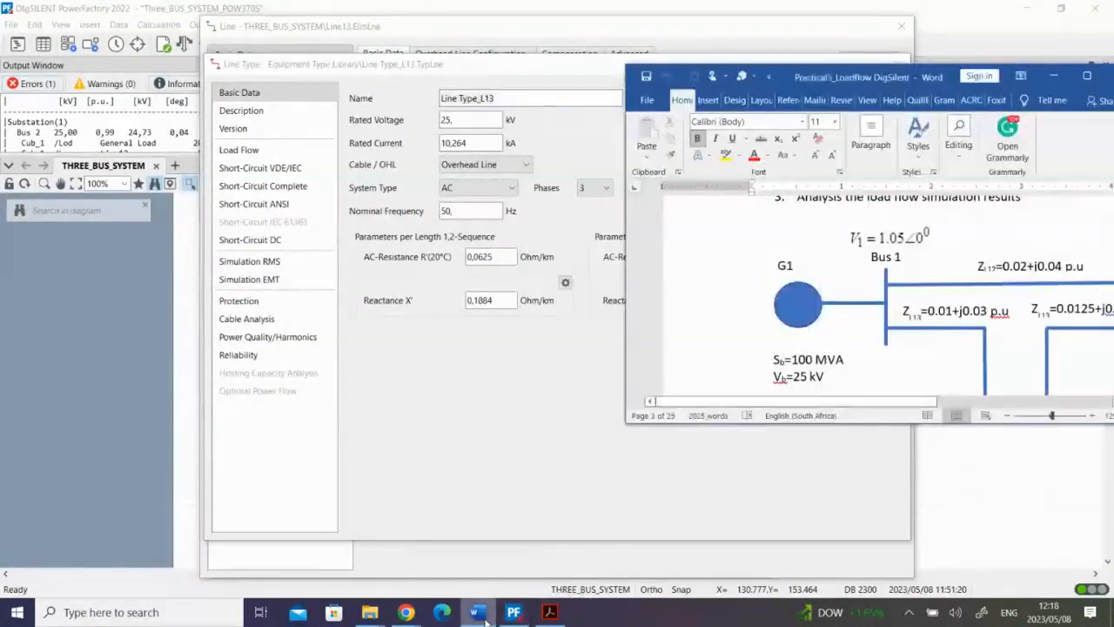
left_click(479, 614)
left_click(549, 612)
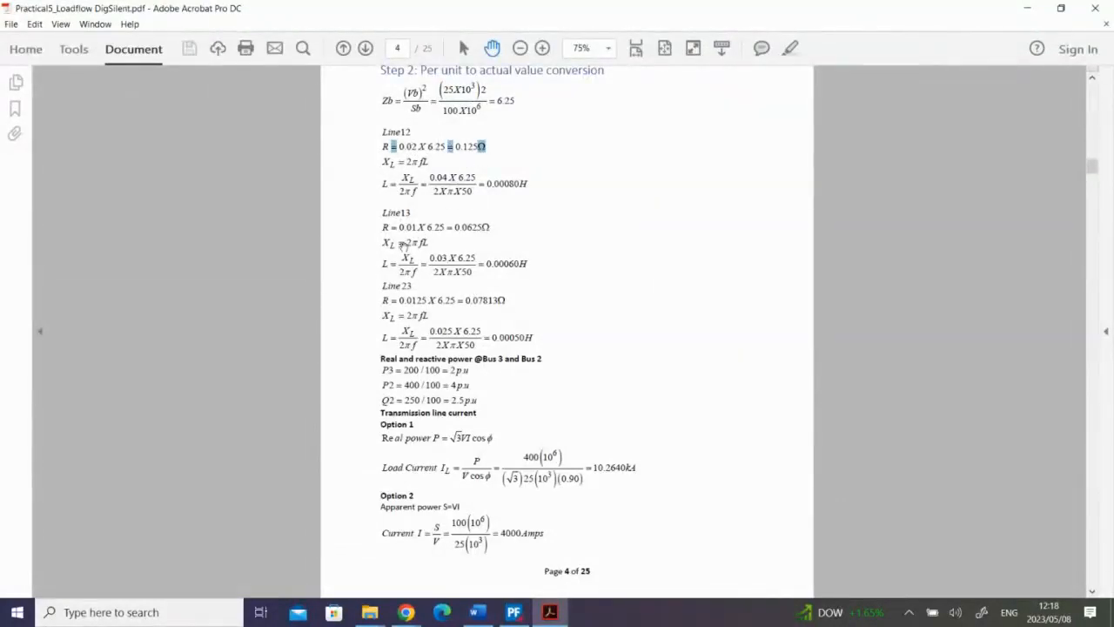
left_click(514, 613)
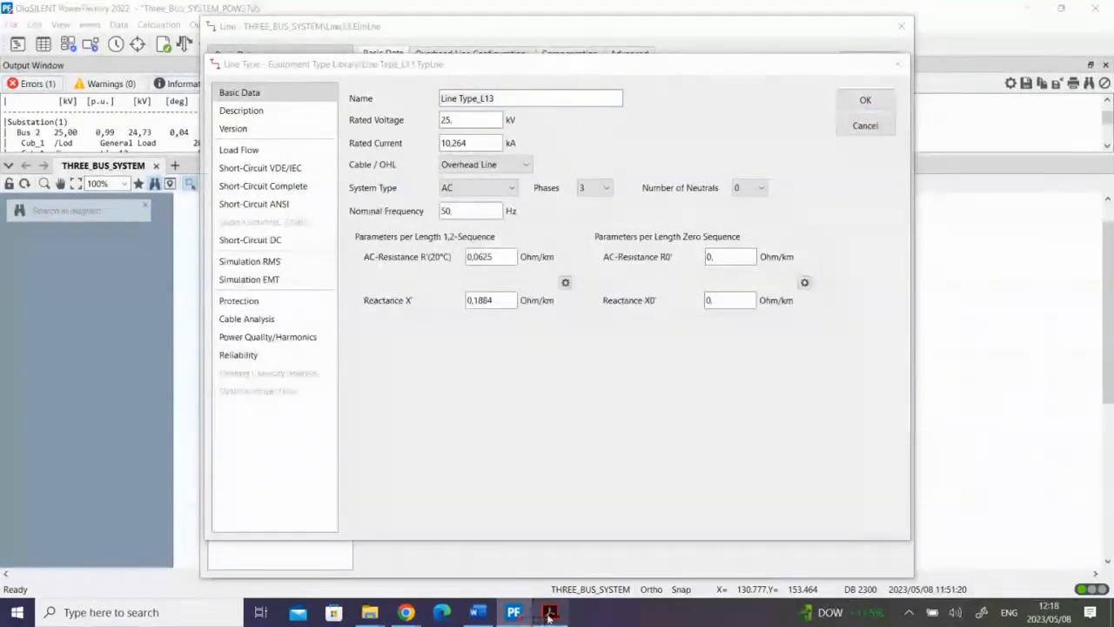
left_click(550, 613)
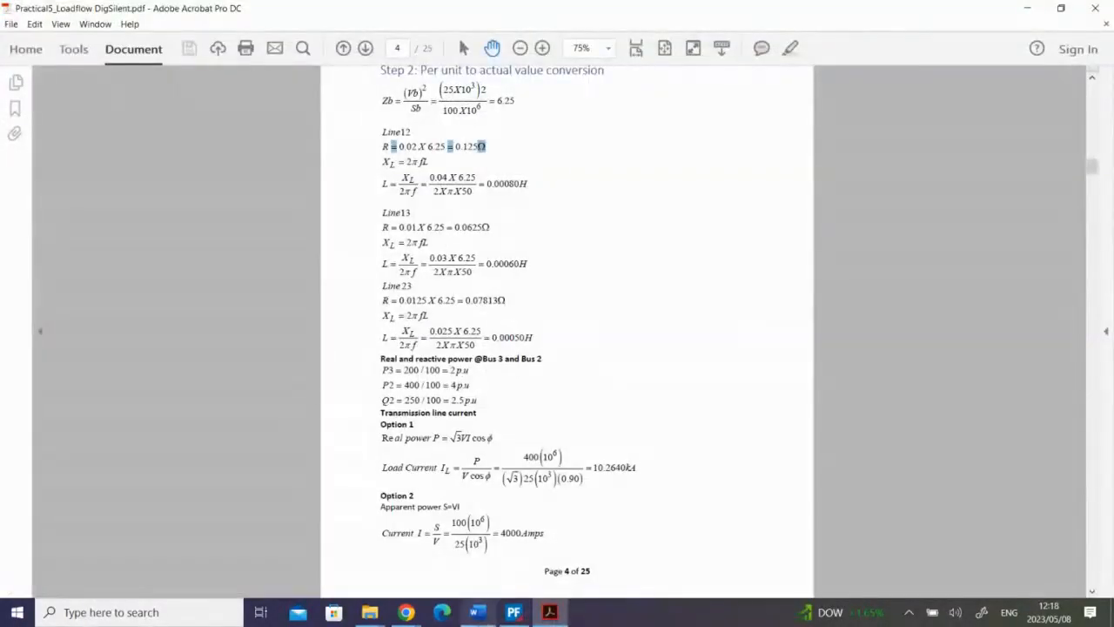
left_click(514, 614)
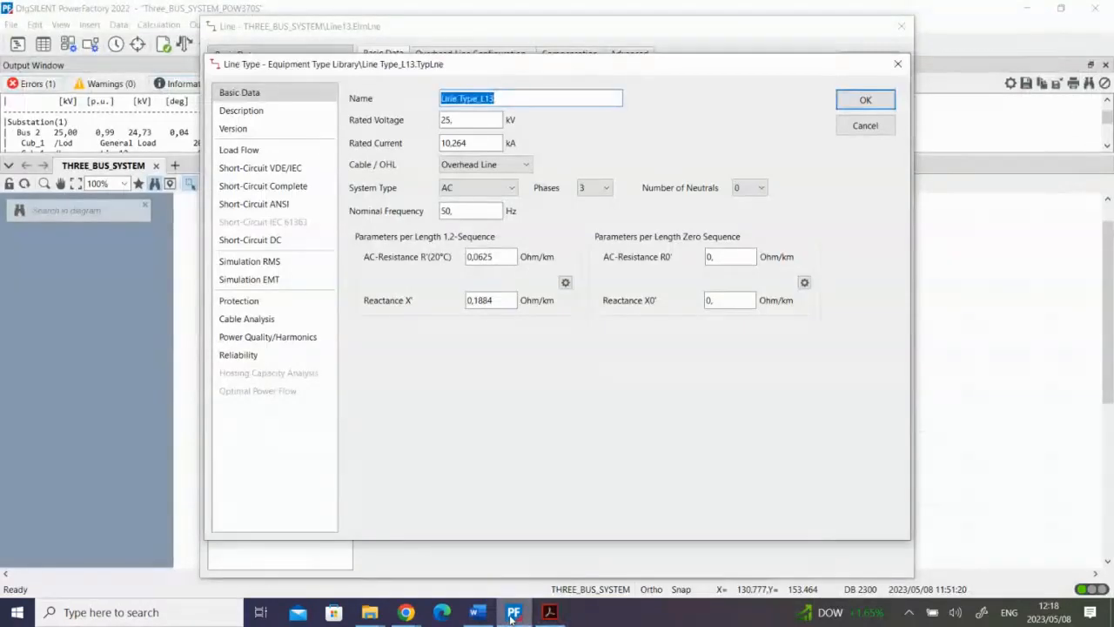
left_click(511, 620)
left_click(549, 615)
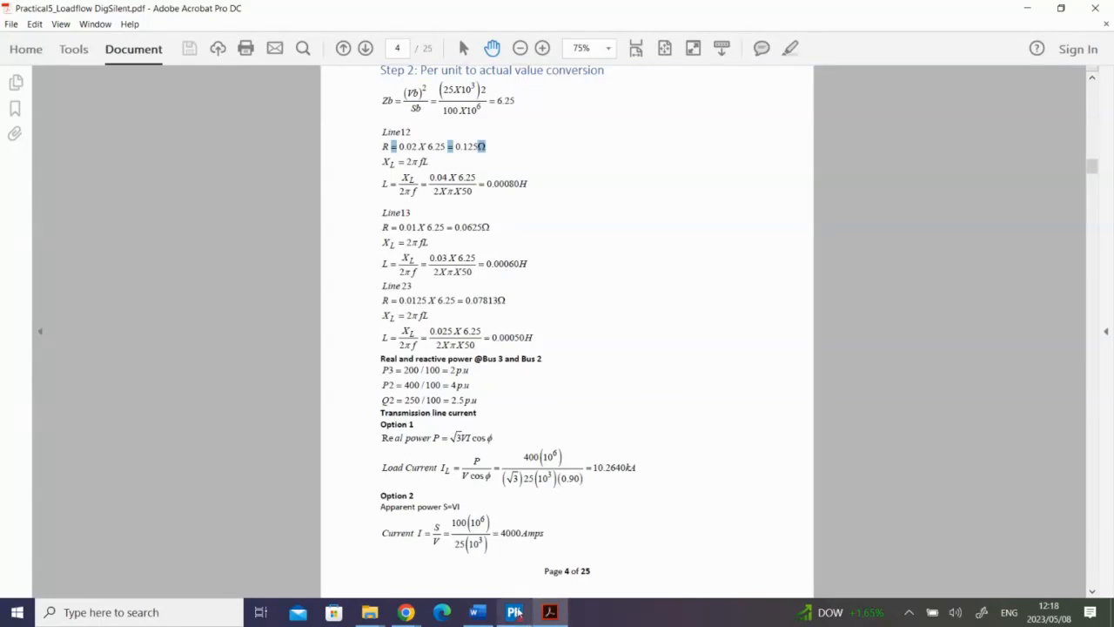
left_click(513, 609)
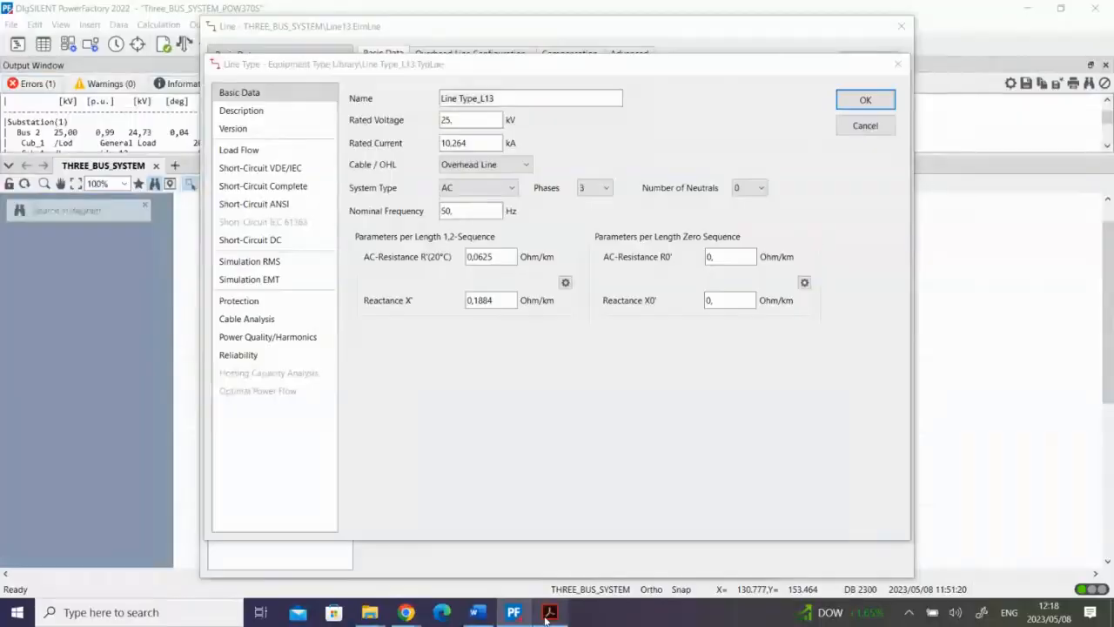
left_click(550, 612)
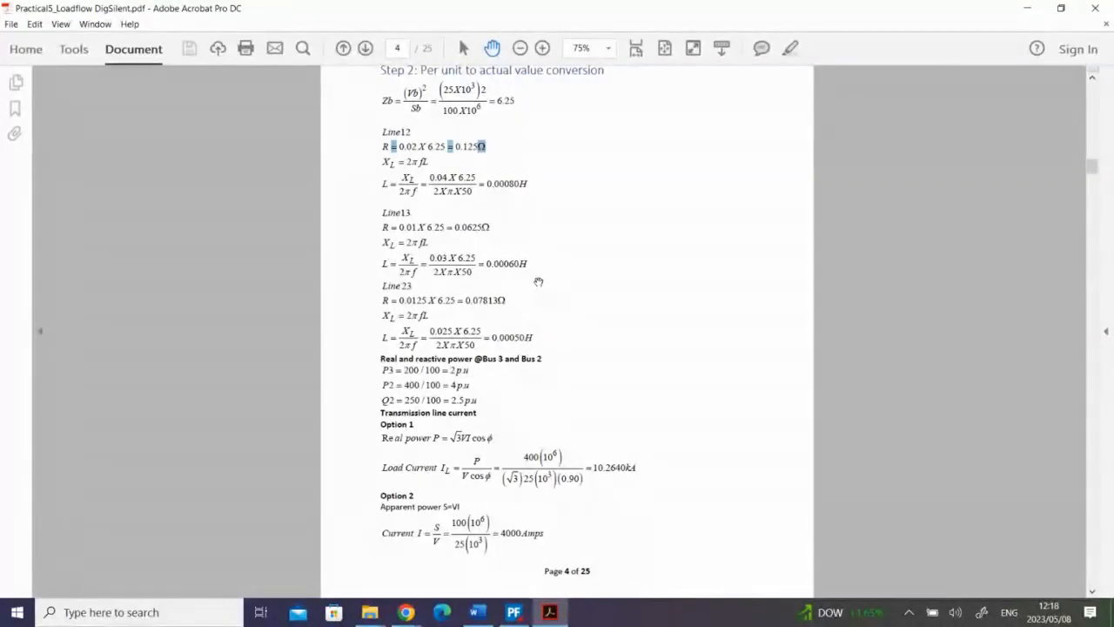
left_click(514, 613)
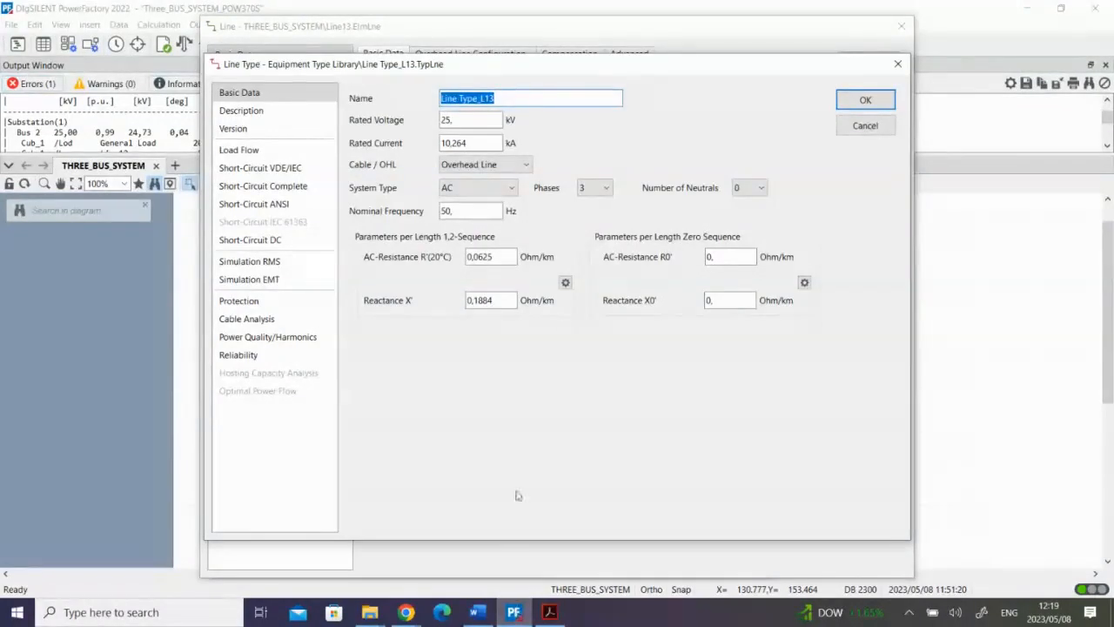
left_click(863, 101)
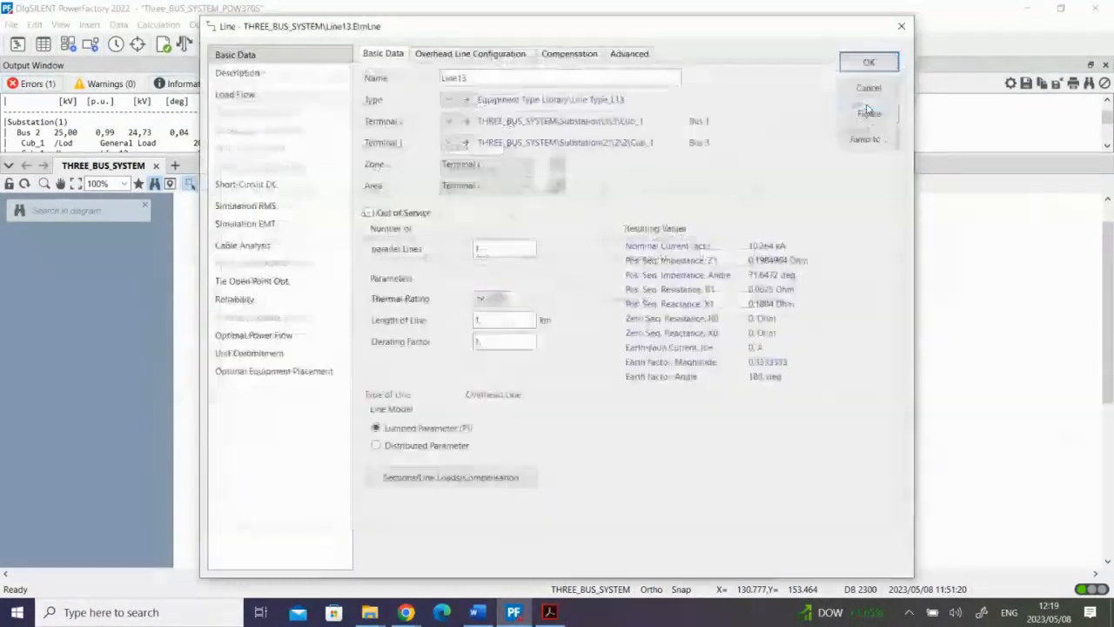
left_click(869, 62)
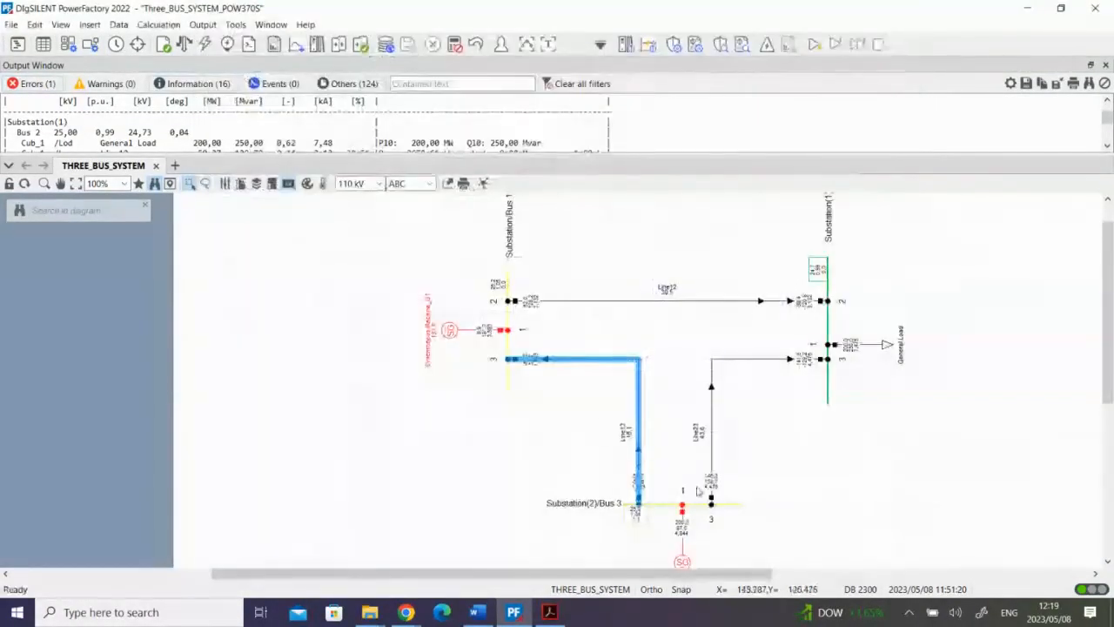
Open Line23's line type and compare its basic data with the Line23 and transmission line current calculations in the PDF.
left_click(714, 399)
double_click(714, 398)
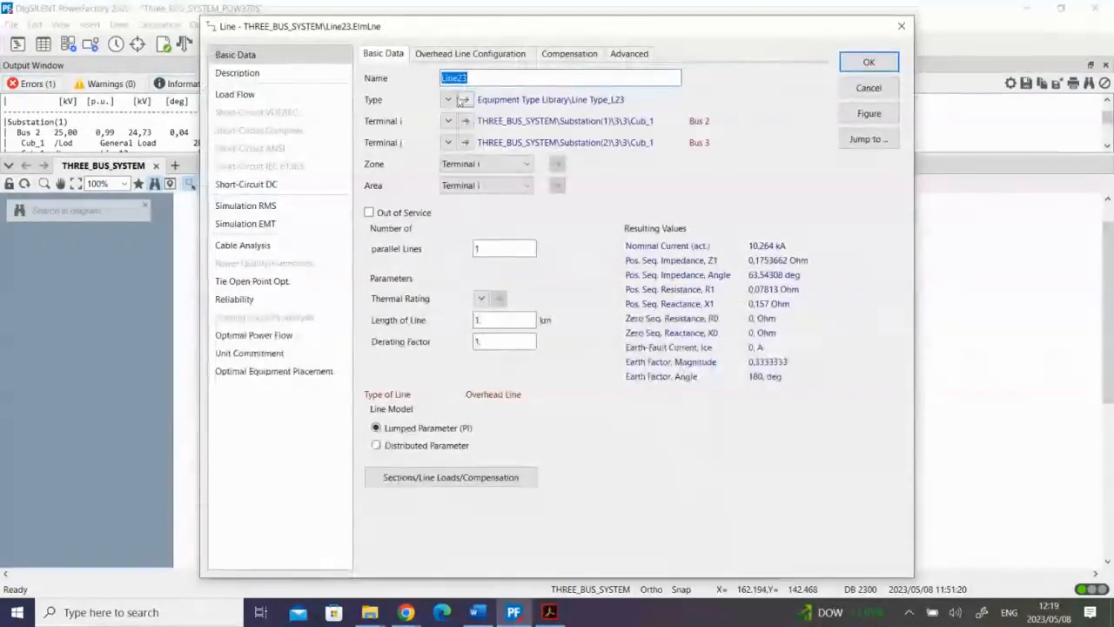
left_click(468, 99)
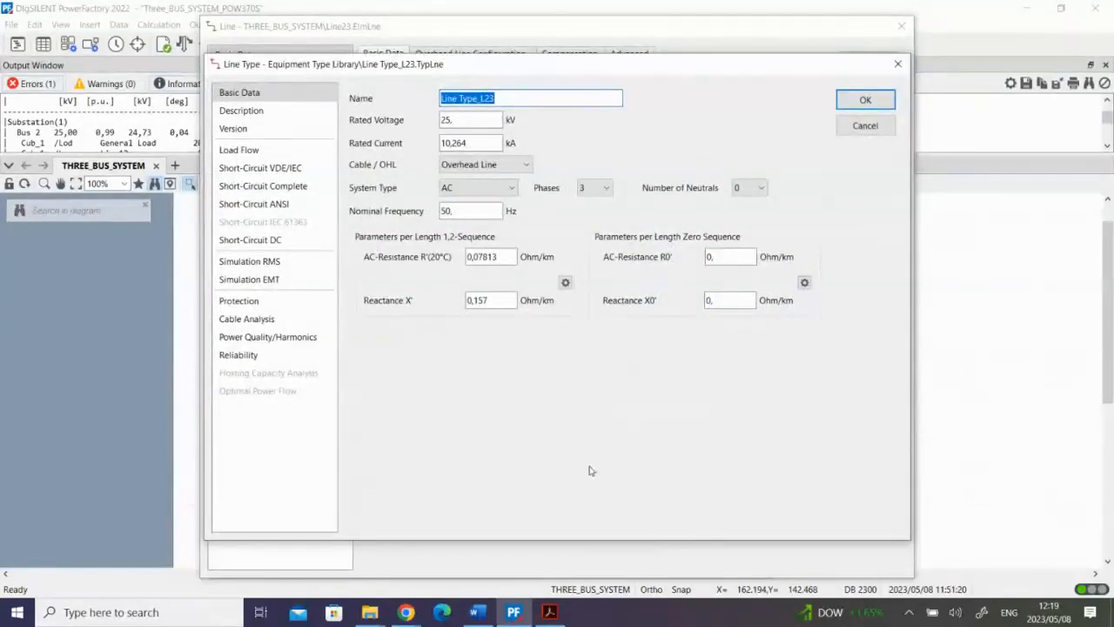
left_click(550, 612)
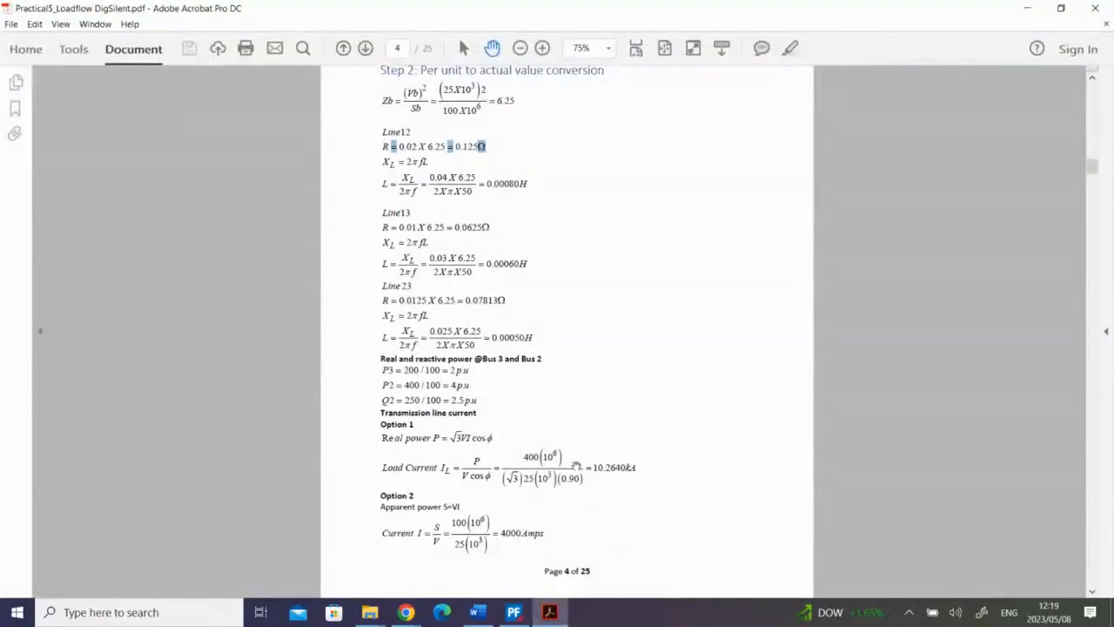
left_click_drag(702, 14, 659, 6)
left_click(515, 612)
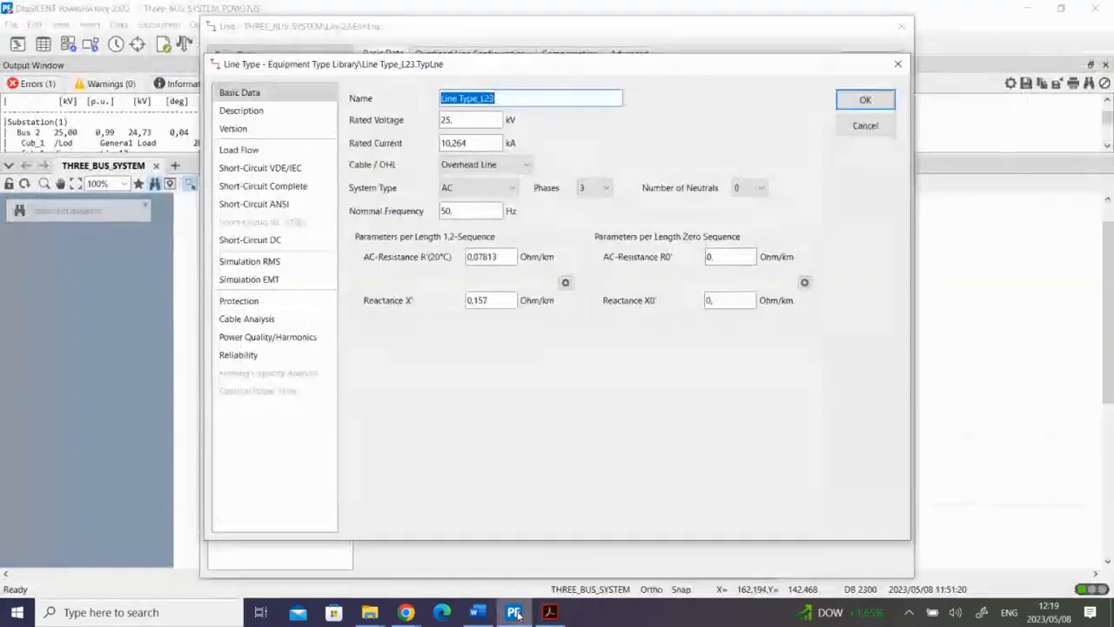
Enter 0,1570 Ohm/km as Line23's reactance, accept its type and element data, and rerun the balanced AC load flow.
left_click(490, 302)
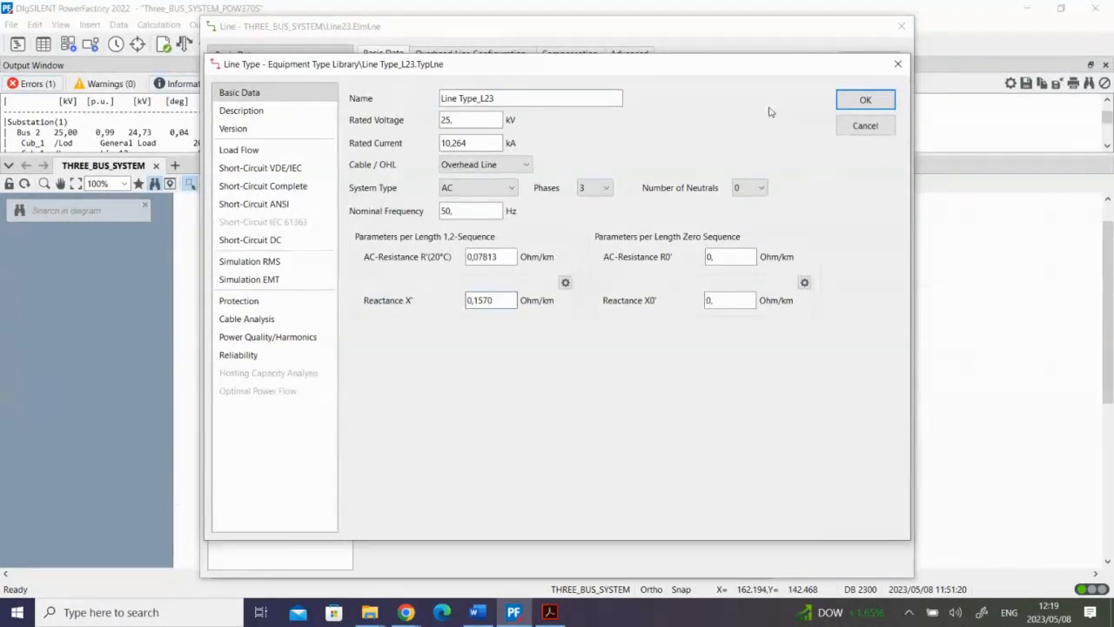
left_click(862, 101)
left_click(862, 66)
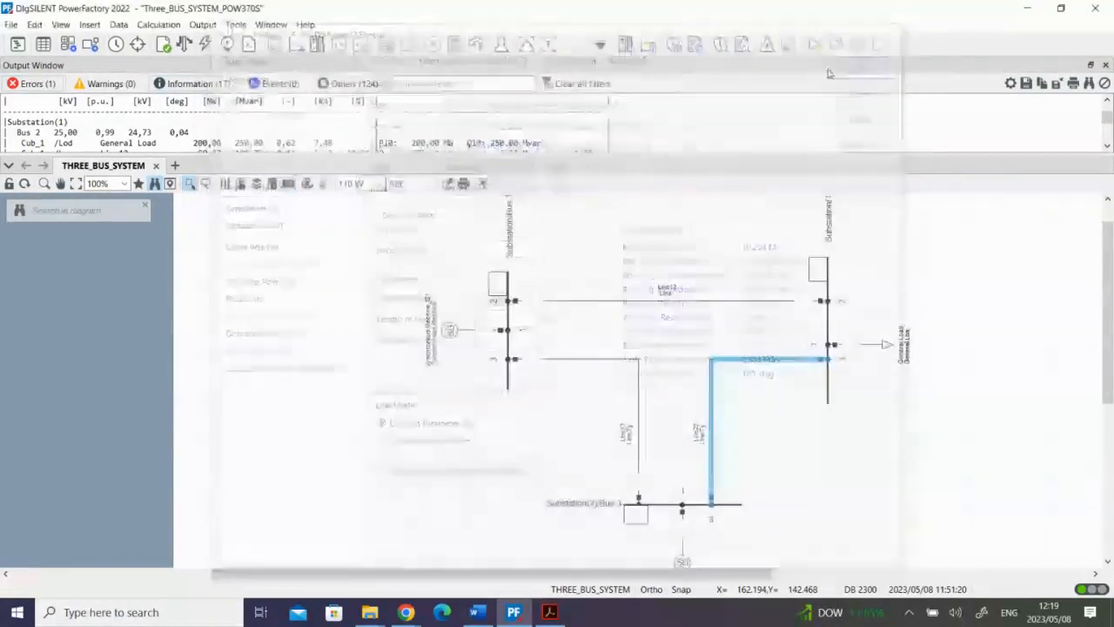
left_click(202, 45)
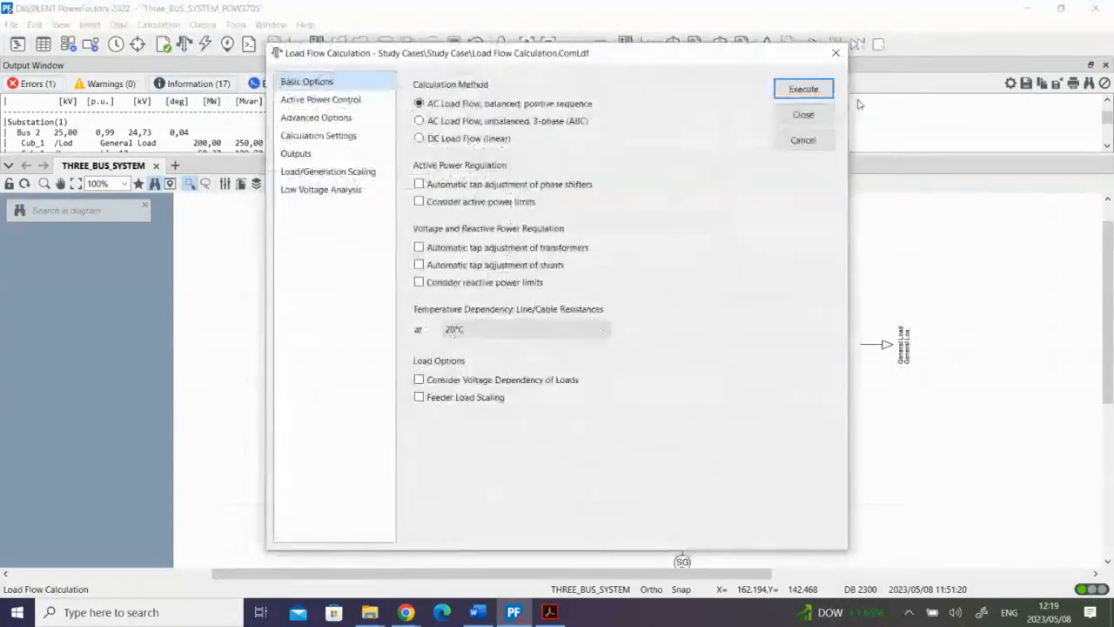
key("Return")
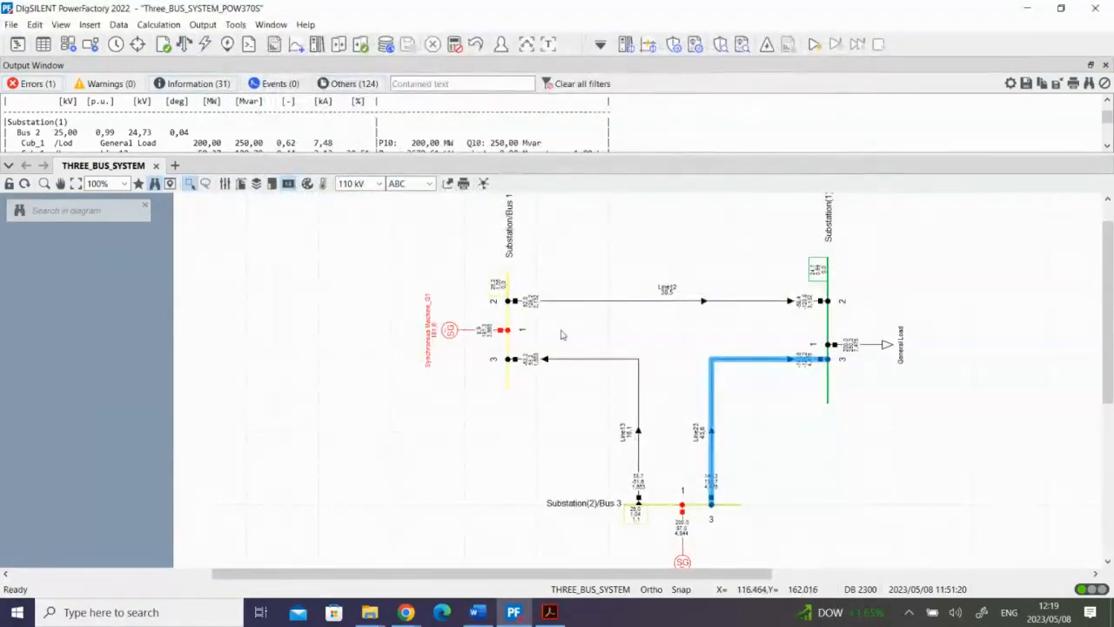
Compare the load flow results on the diagram with Figure 2 on page 5 of the PDF, viewed at 100%.
scroll(562, 335, "up", 1)
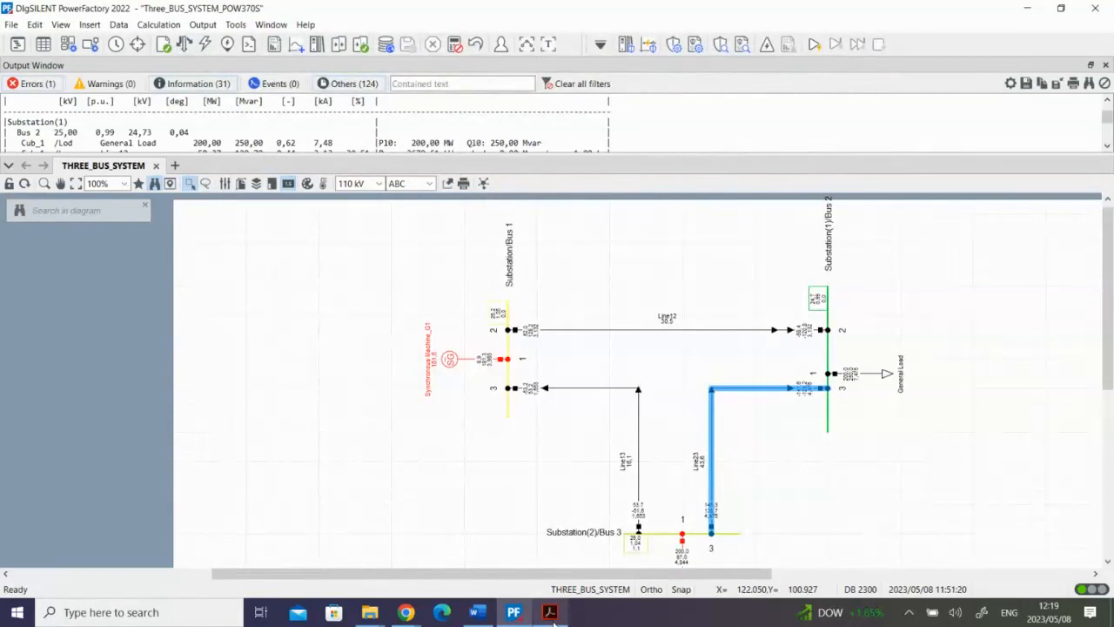
mouse_move(549, 612)
left_click(548, 522)
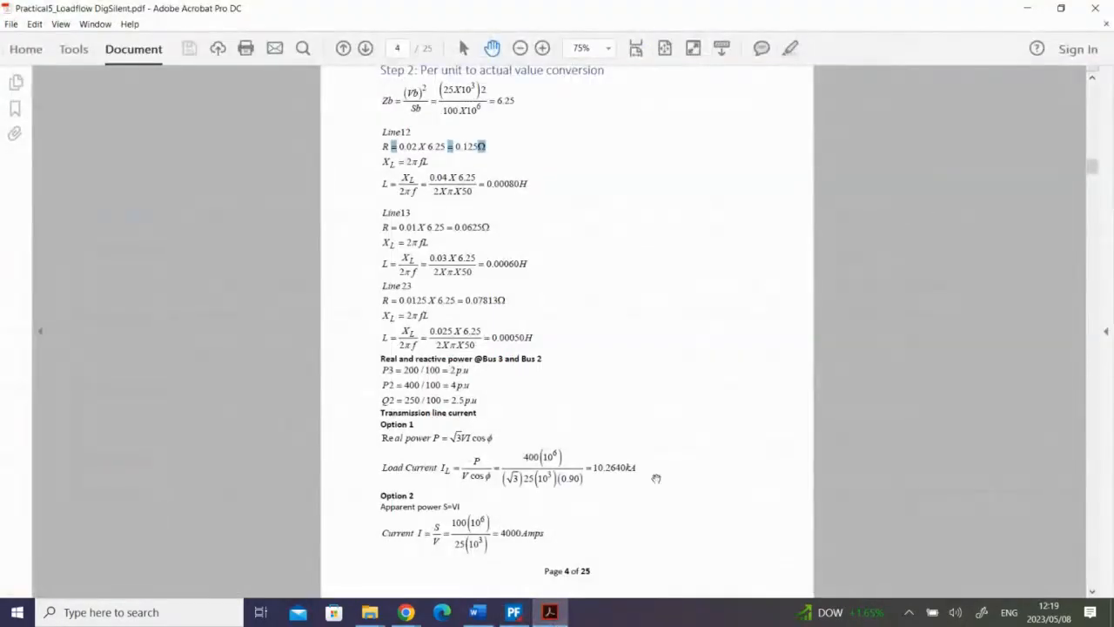
left_click_drag(1091, 166, 1072, 187)
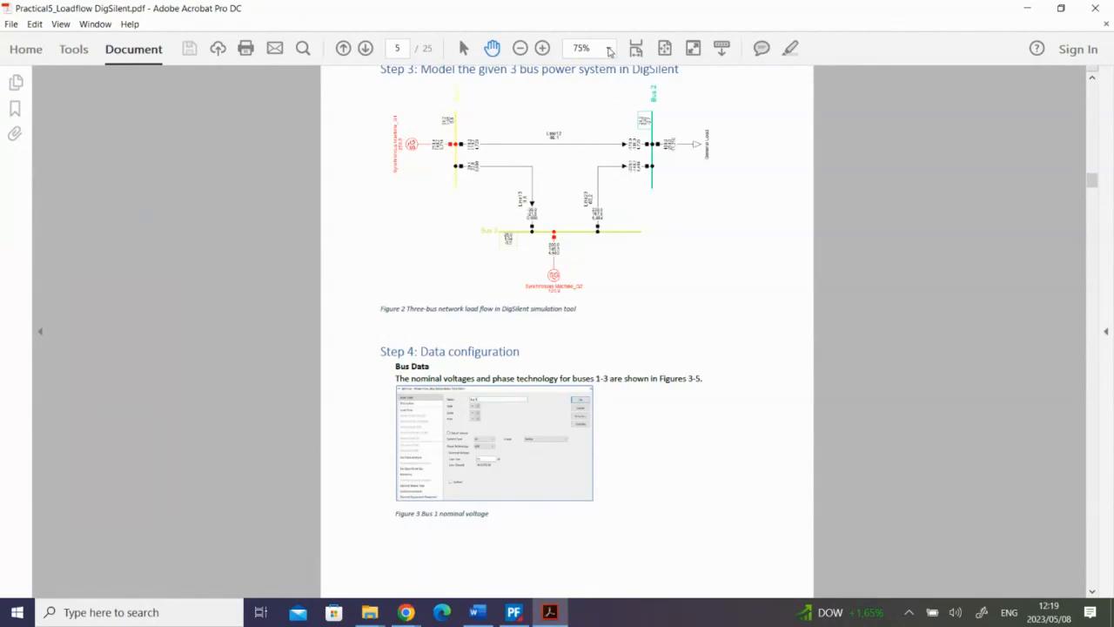
left_click(608, 48)
left_click(654, 154)
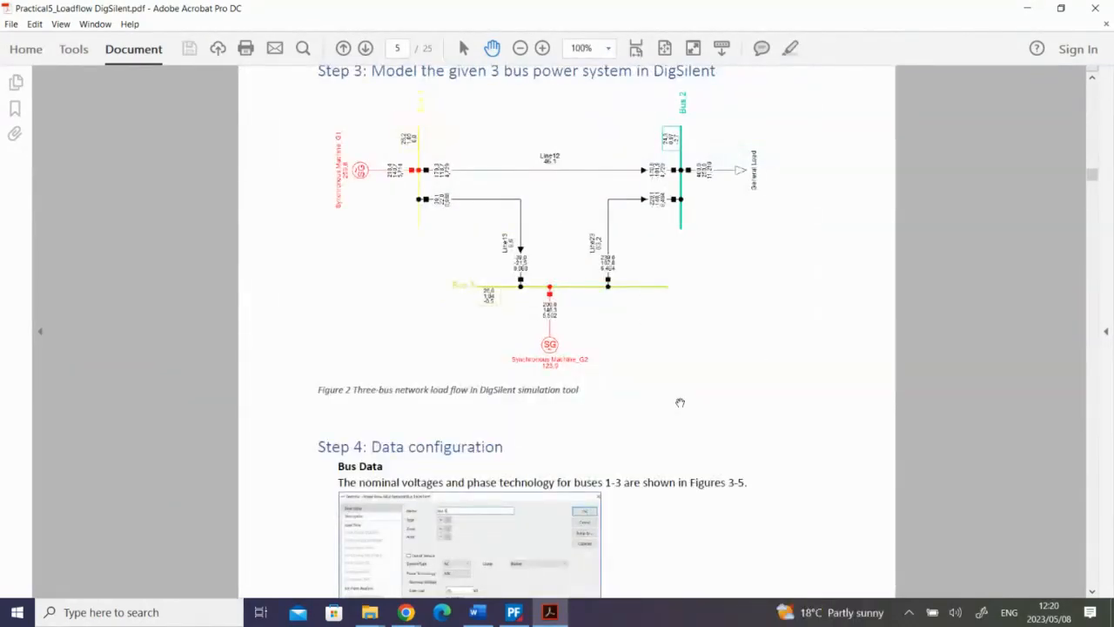
left_click(526, 614)
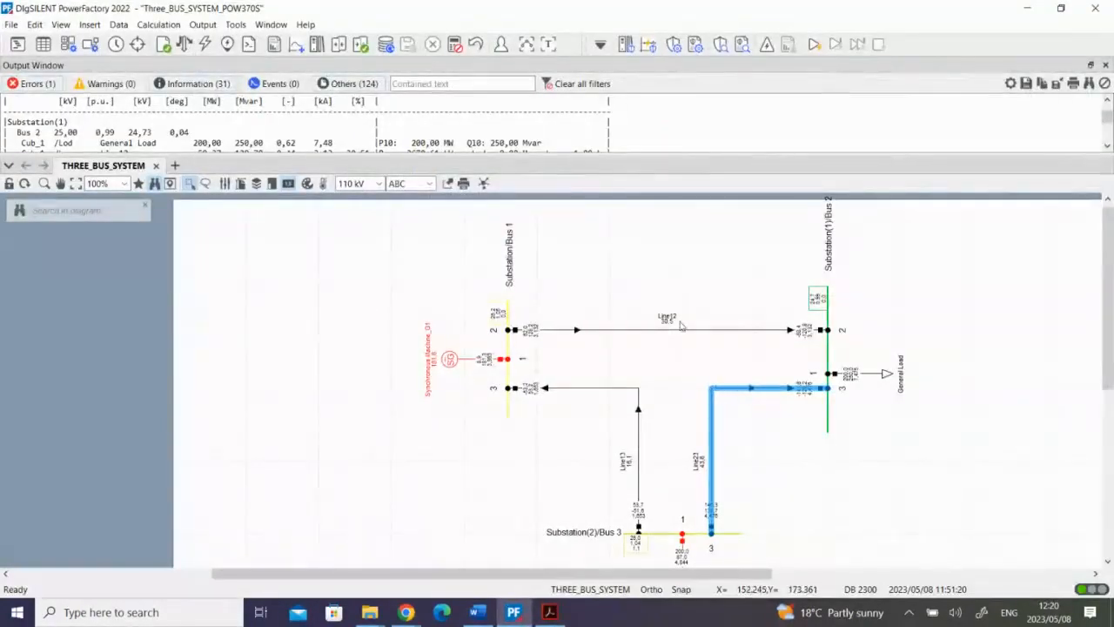
Set the rated current of Line12's line type to 4 kA and accept the type and element data.
double_click(679, 330)
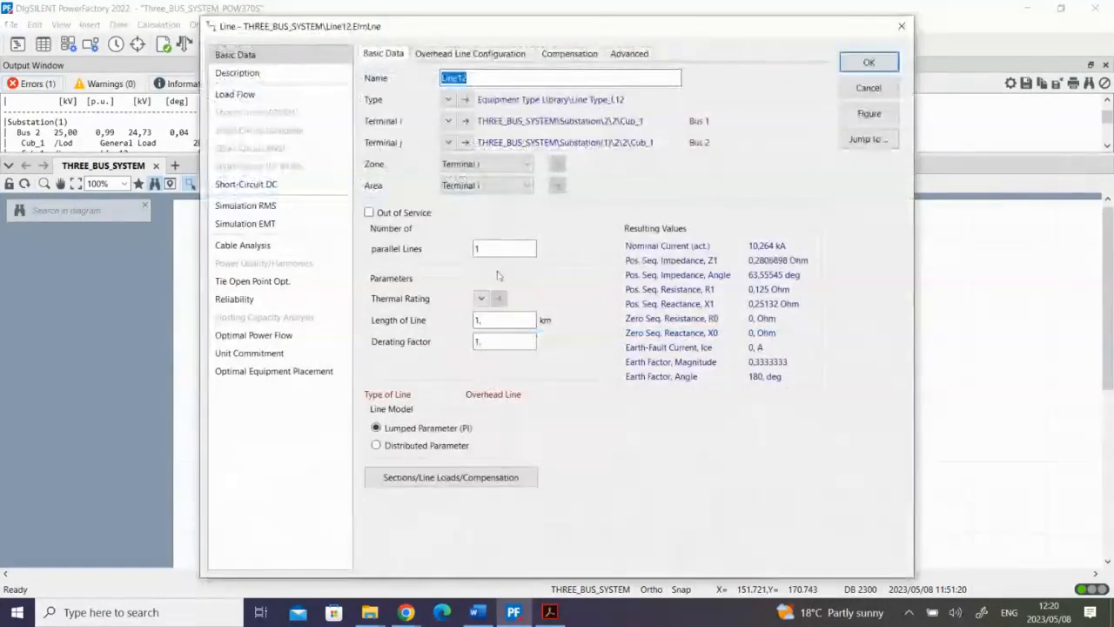
left_click(466, 99)
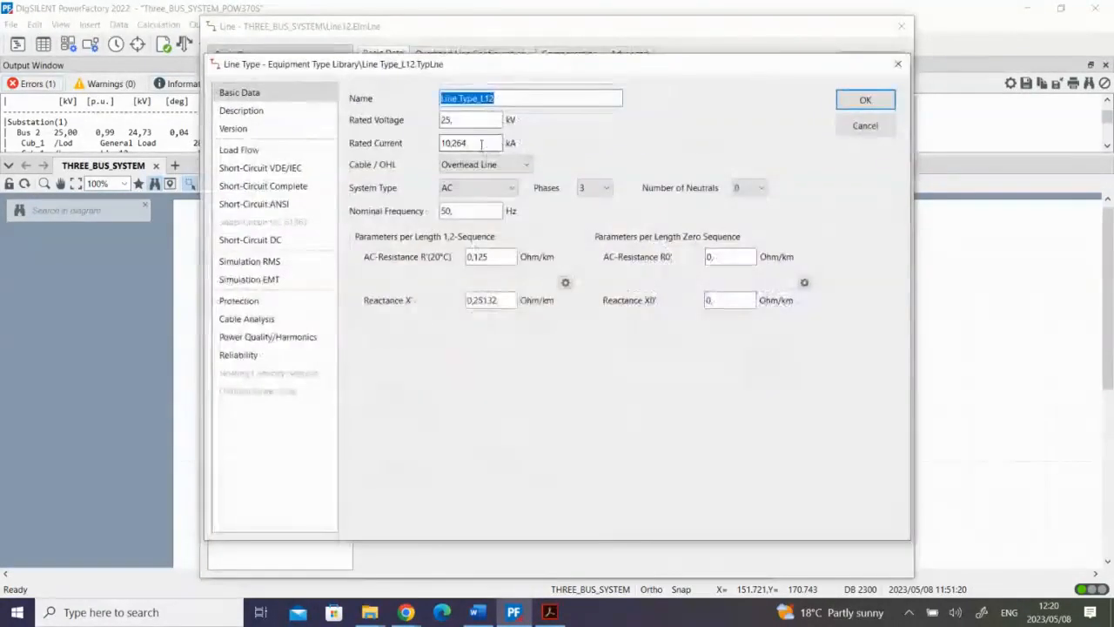
double_click(481, 143)
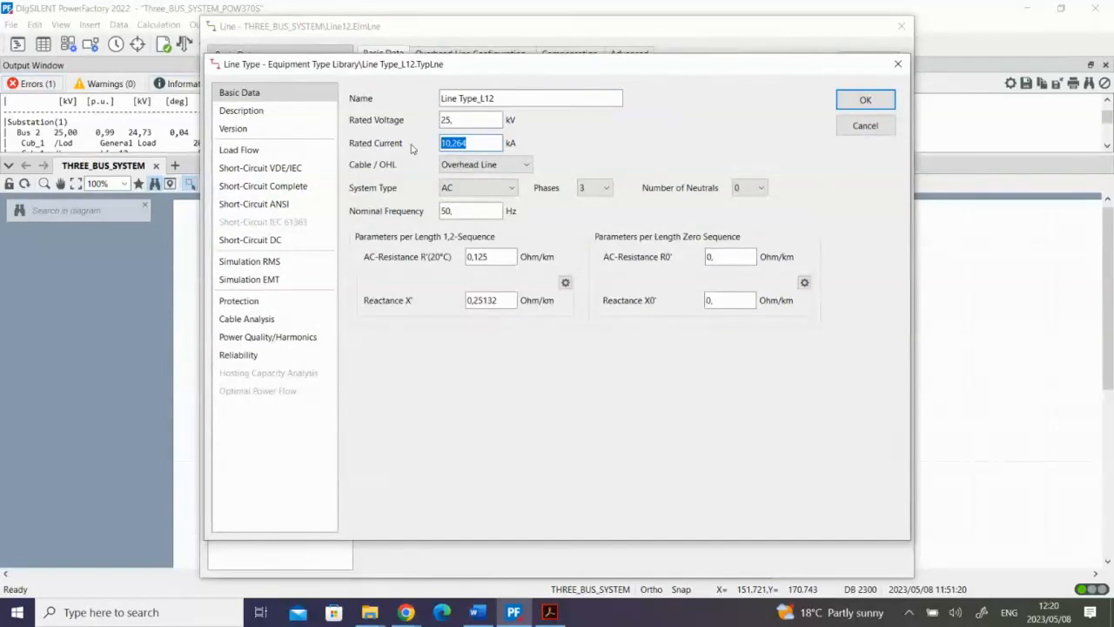
type("4")
left_click(865, 100)
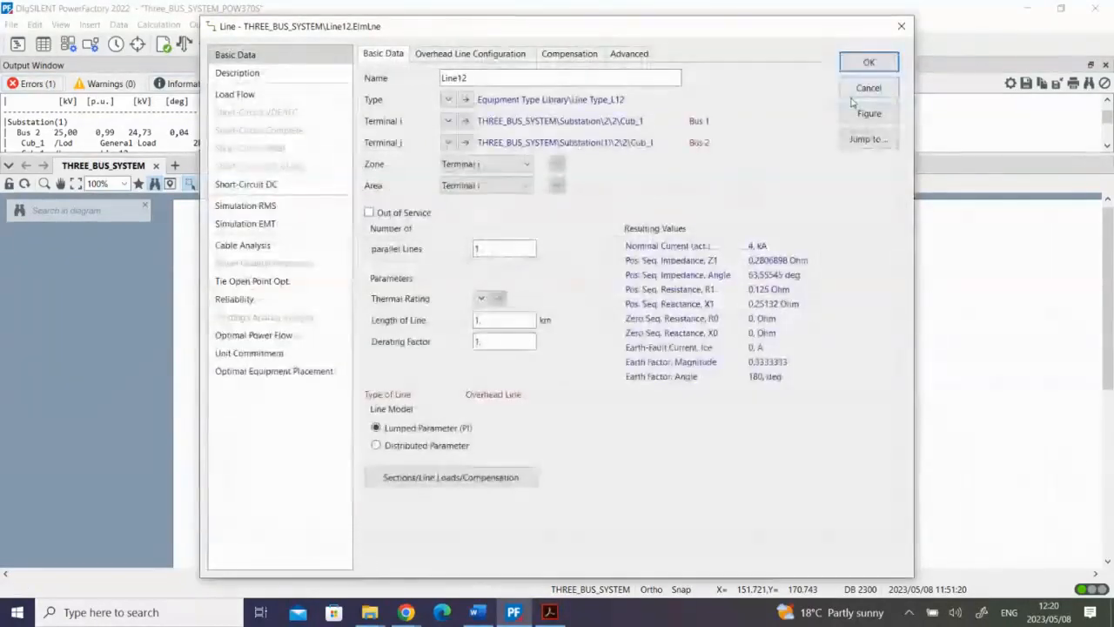
left_click(868, 61)
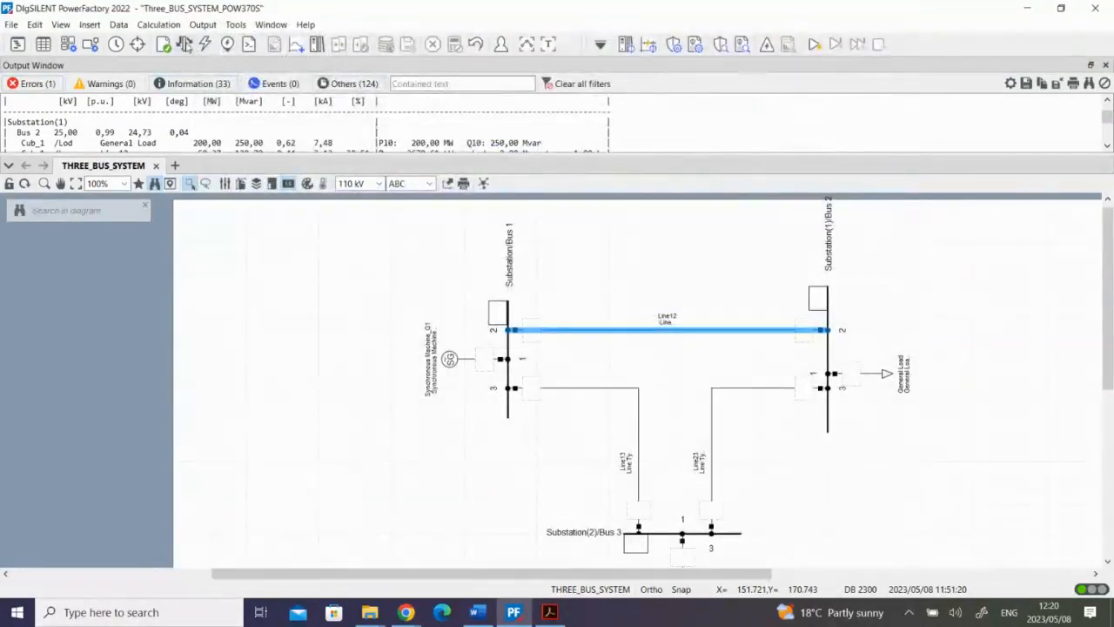
Rerun the balanced AC load flow with Line12's 4 kA rating and check the diagram results against the PDF.
left_click(184, 43)
left_click(803, 89)
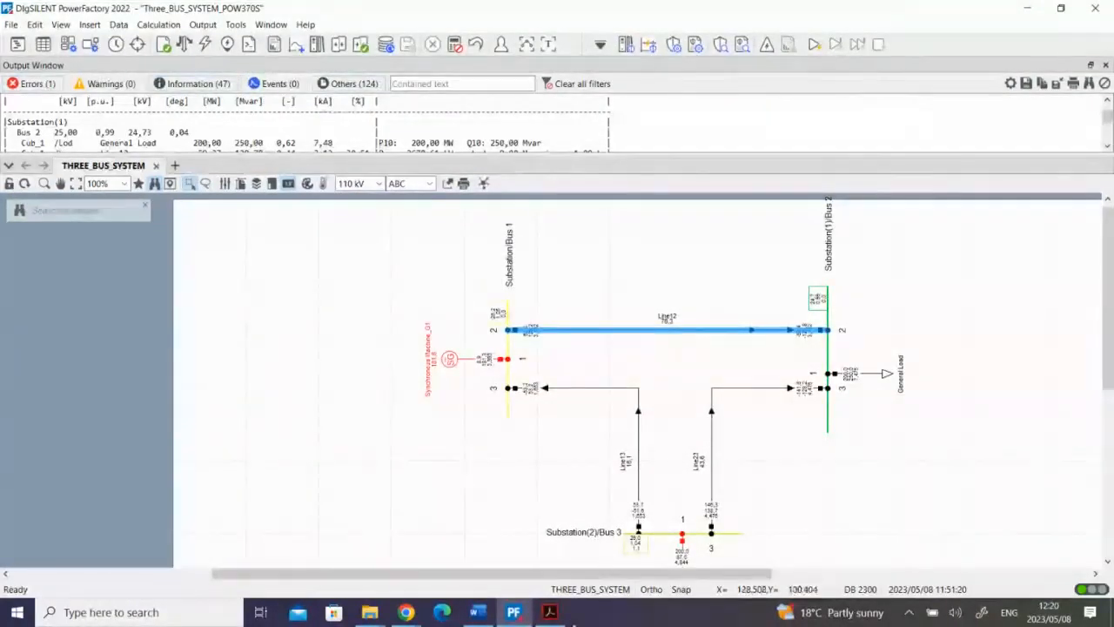
left_click(548, 615)
left_click(548, 615)
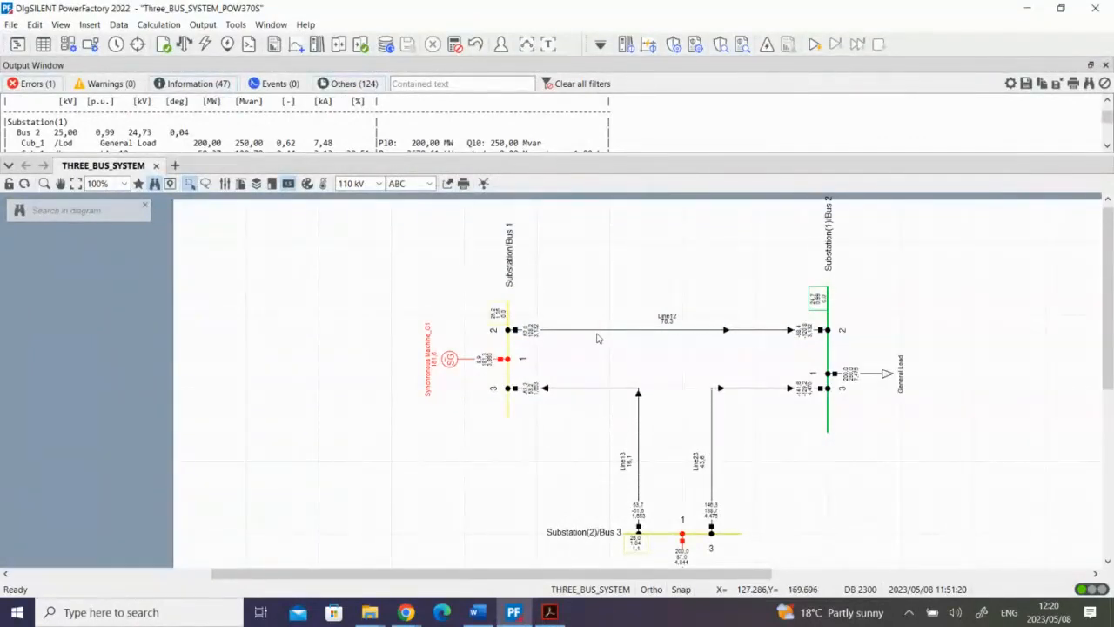
Set the rated current of Line12's line type to 10.2640 kA and accept the type and element data.
double_click(619, 331)
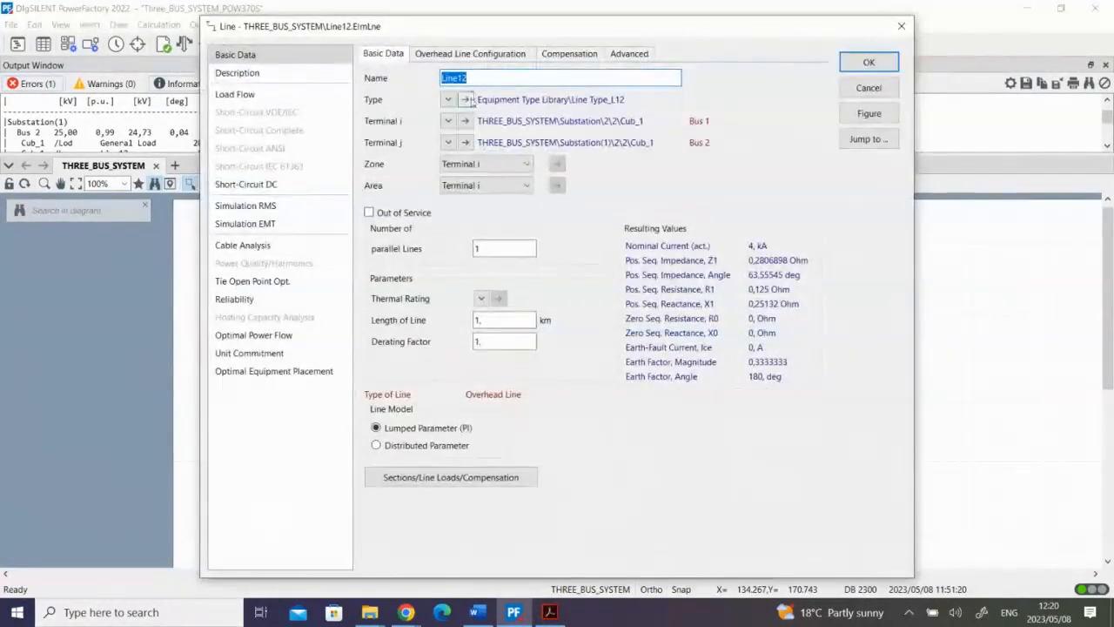
left_click(465, 100)
left_click_drag(475, 142, 399, 152)
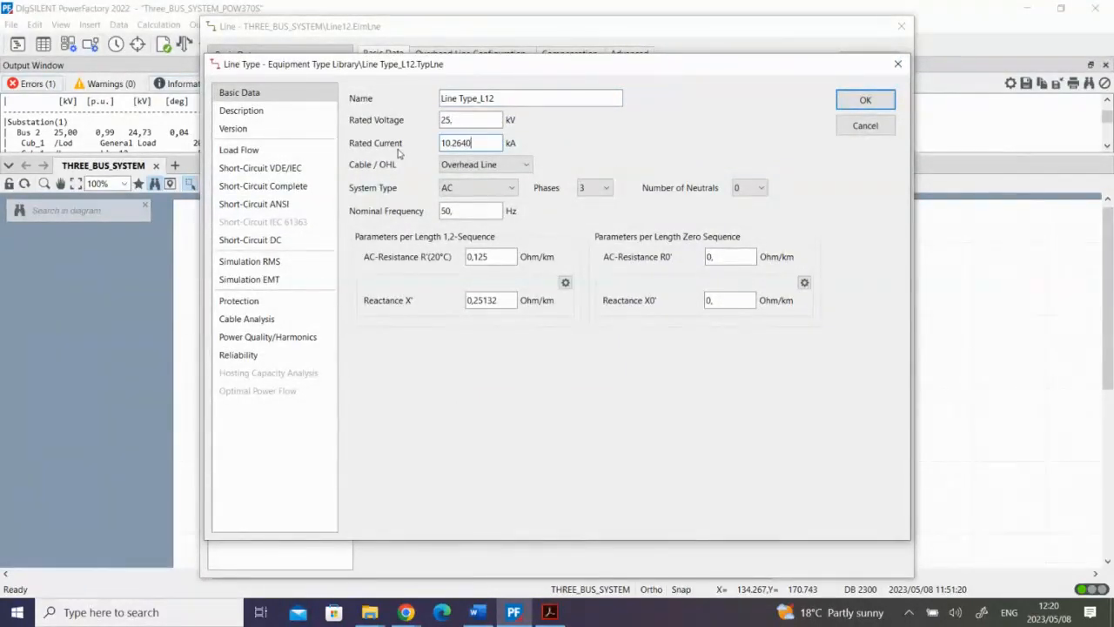
left_click(858, 100)
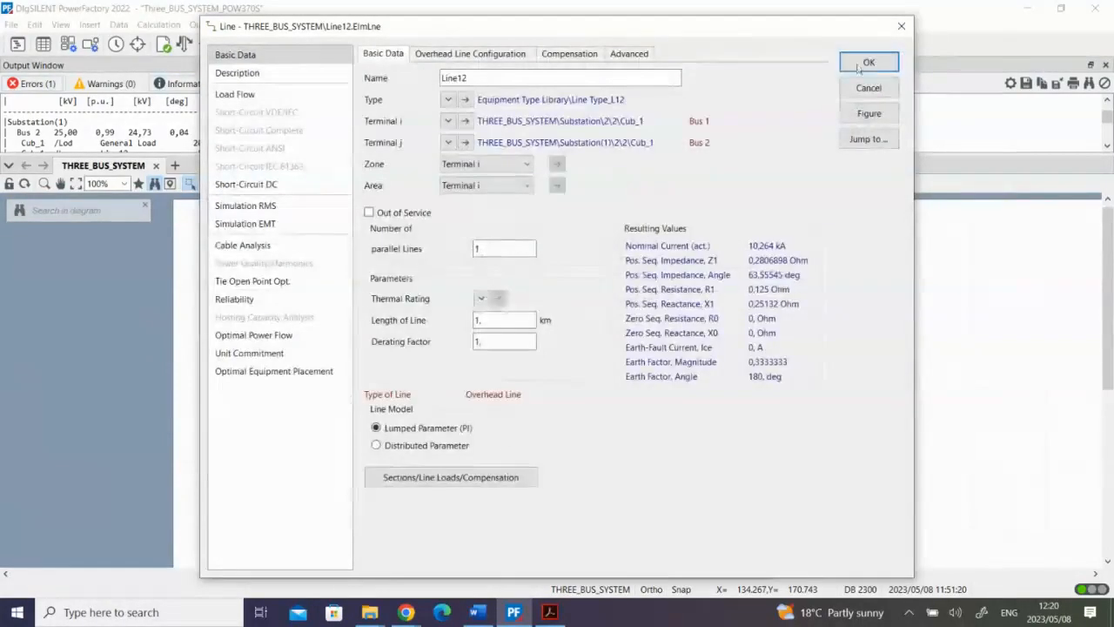
left_click(868, 62)
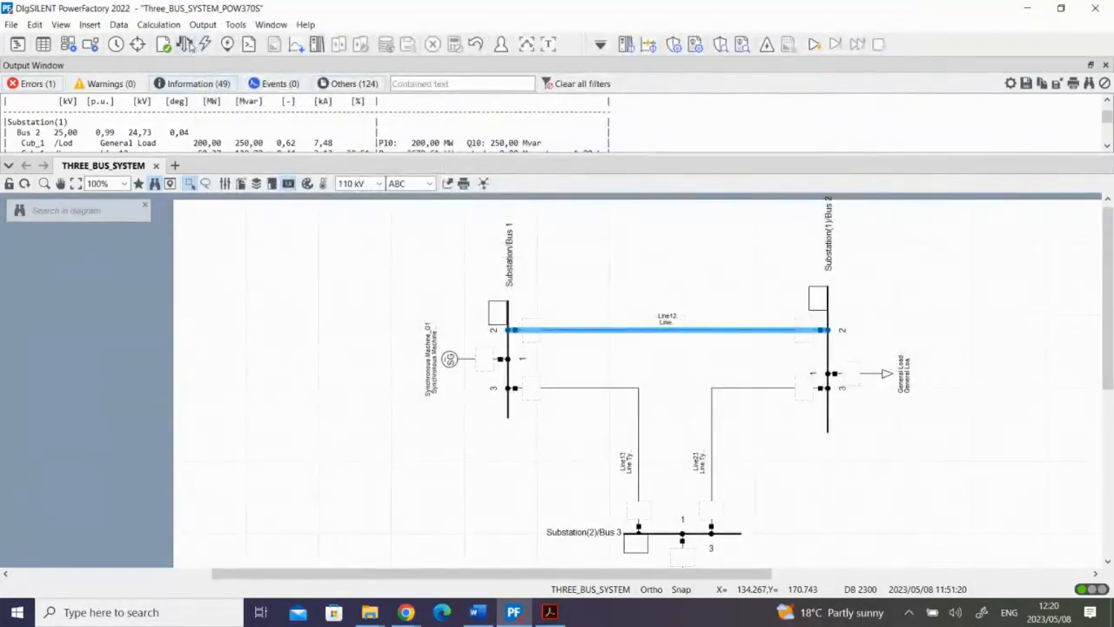
Rerun the balanced AC load flow, review the whole three-bus diagram, and switch to the POWER SYSTEMS 3 course session in Chrome.
left_click(185, 45)
left_click(803, 87)
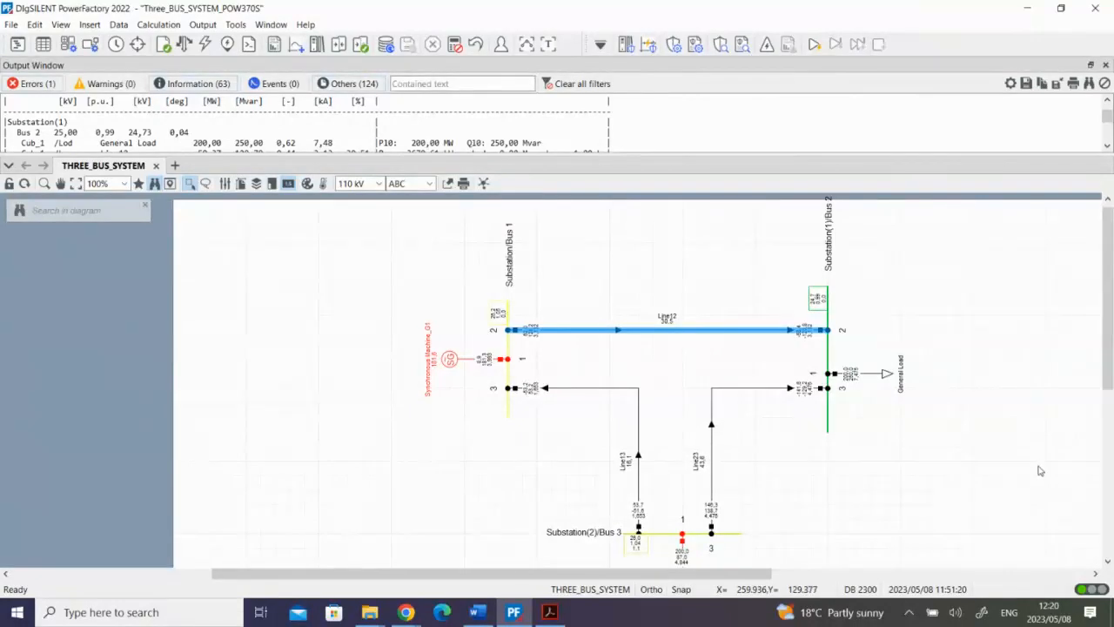
left_click_drag(1111, 312, 1109, 339)
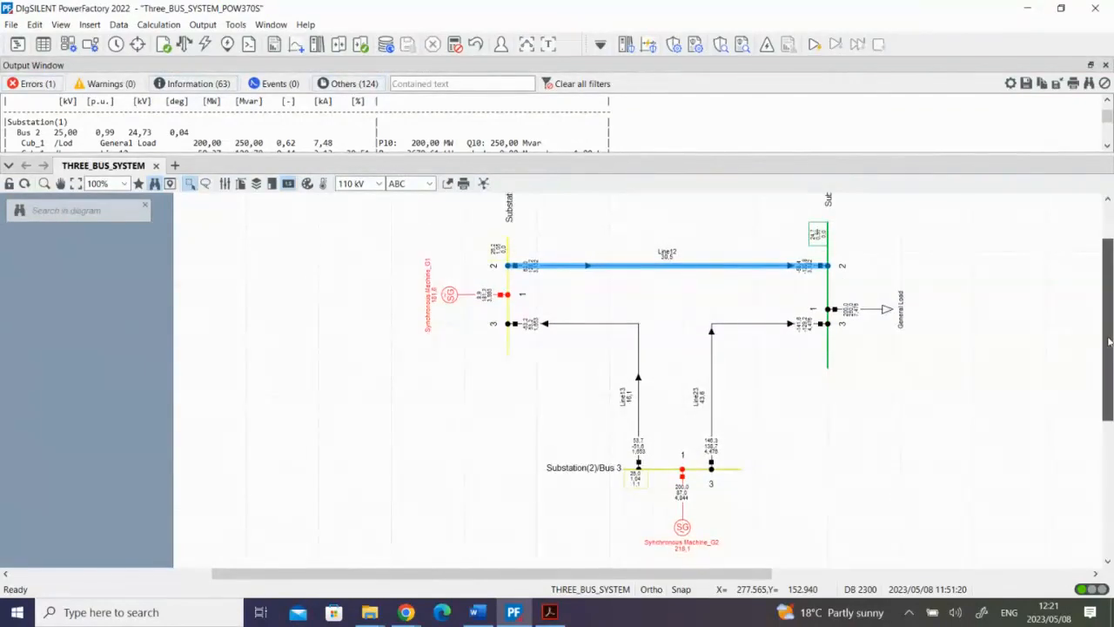
mouse_move(406, 612)
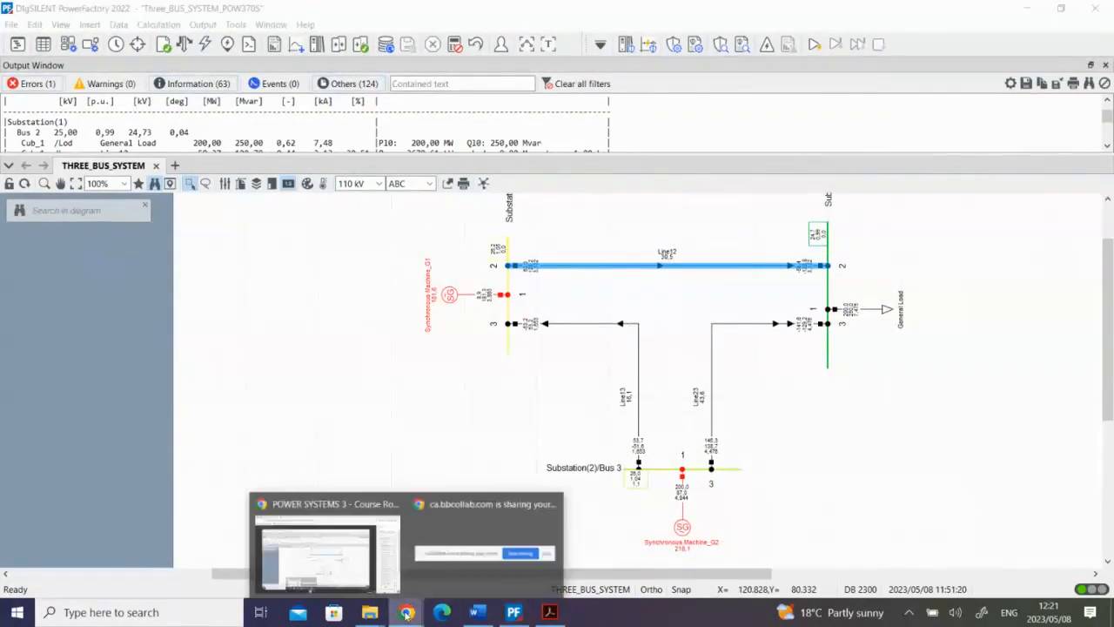
left_click(343, 557)
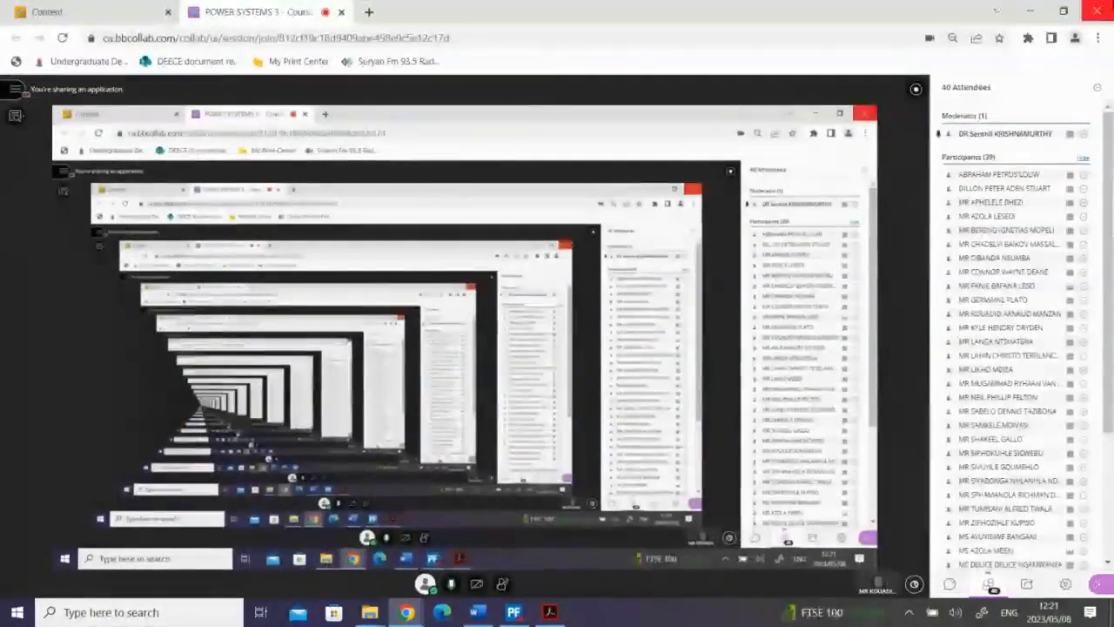